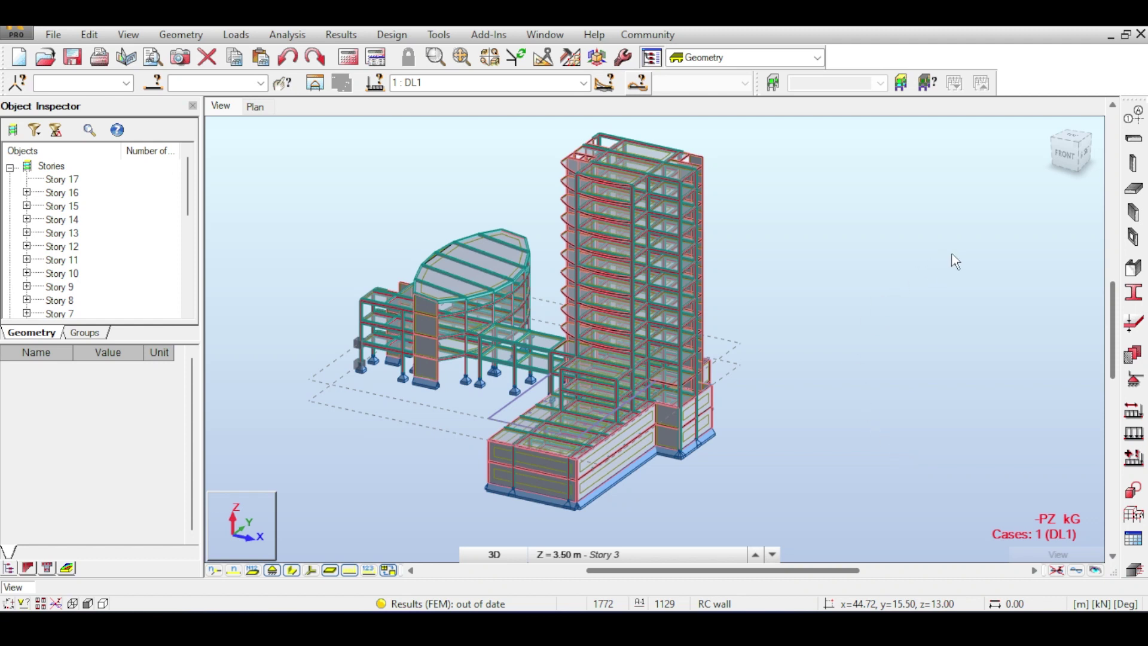
middle_drag(955, 261, 961, 278)
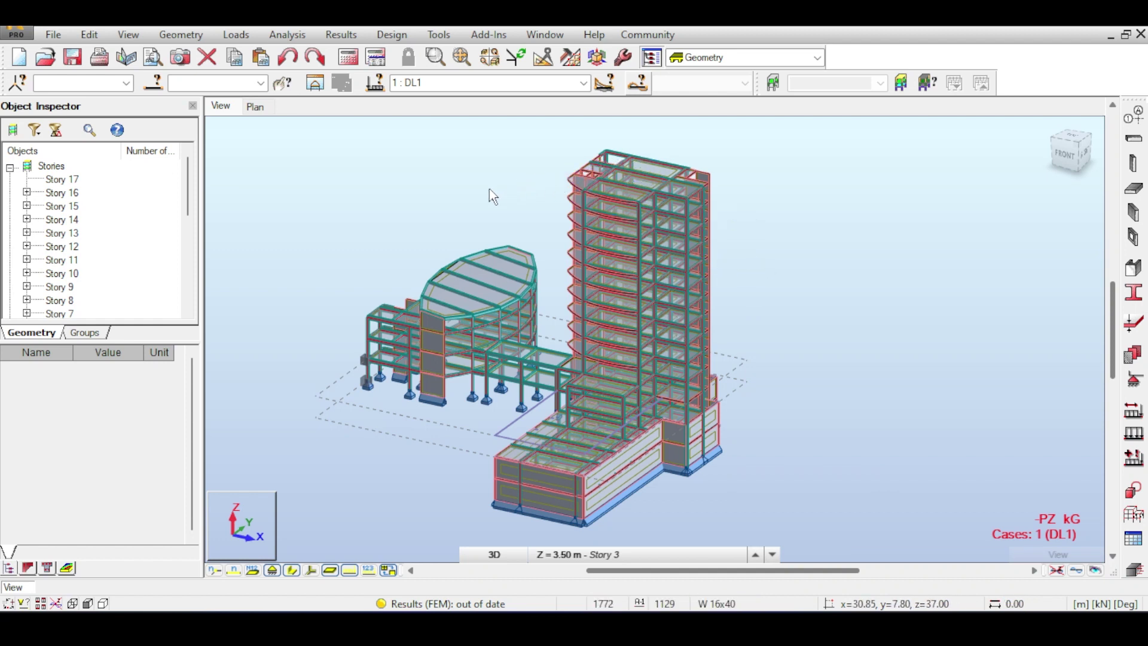
middle_drag(489, 189, 577, 180)
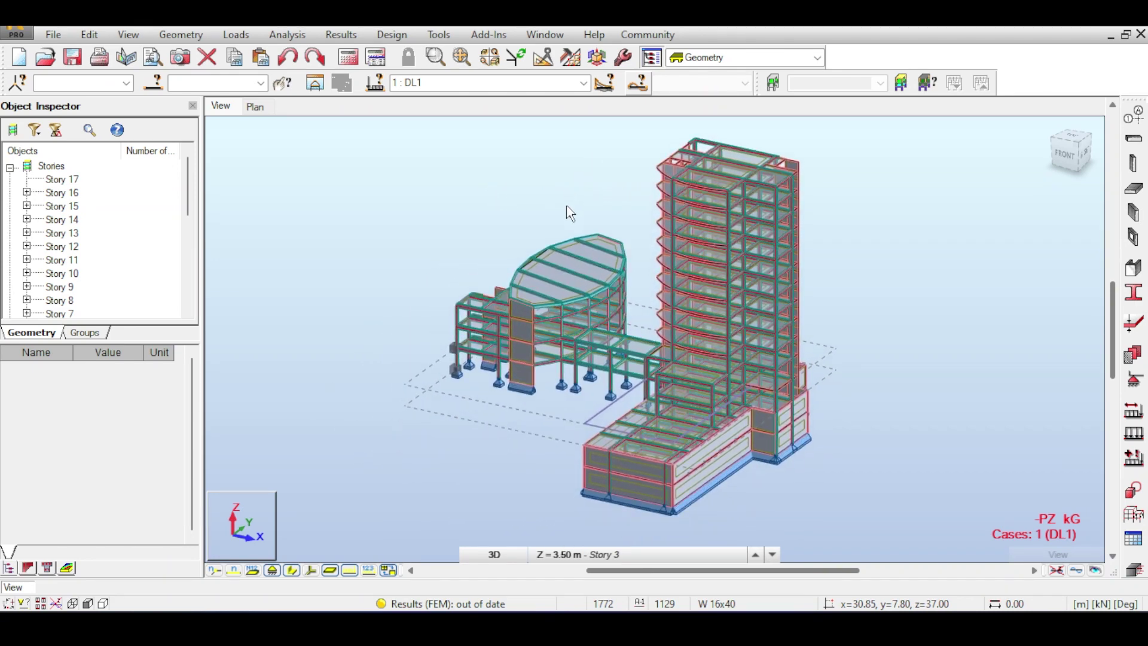
middle_drag(604, 272, 537, 251)
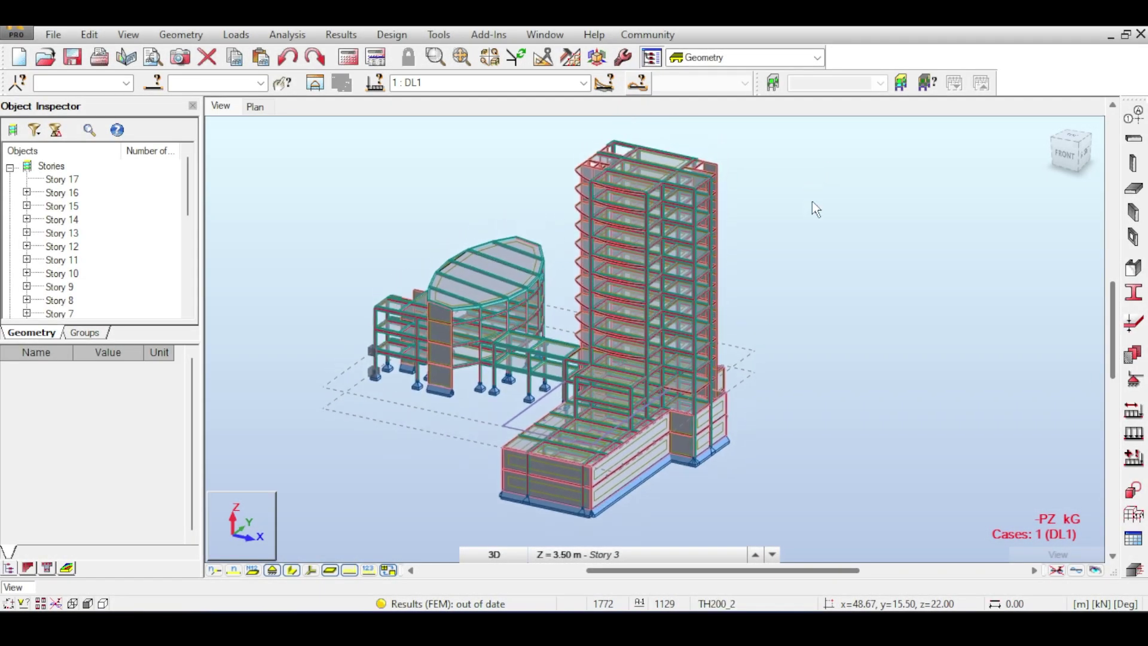
middle_drag(790, 216, 803, 233)
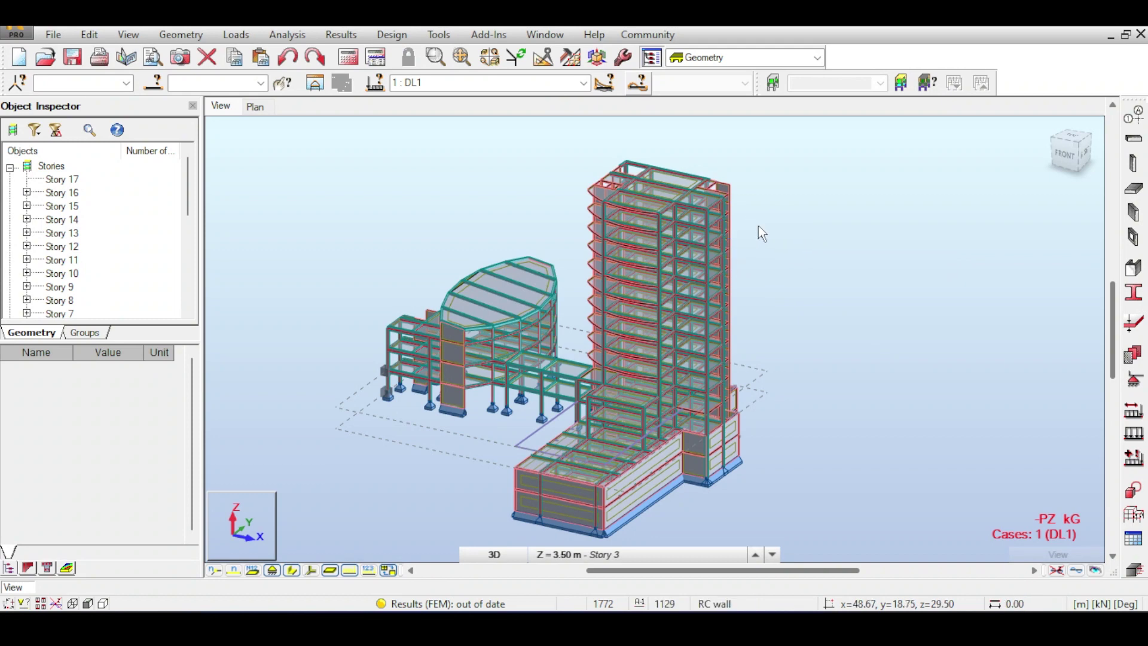
middle_drag(808, 219, 781, 192)
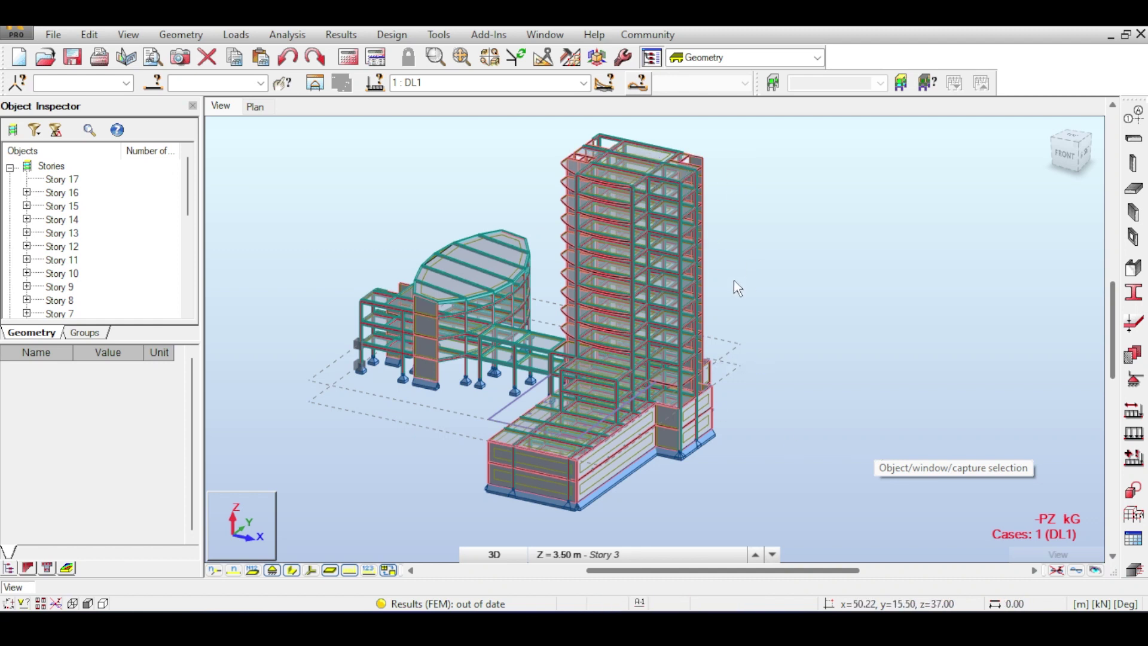
click(250, 34)
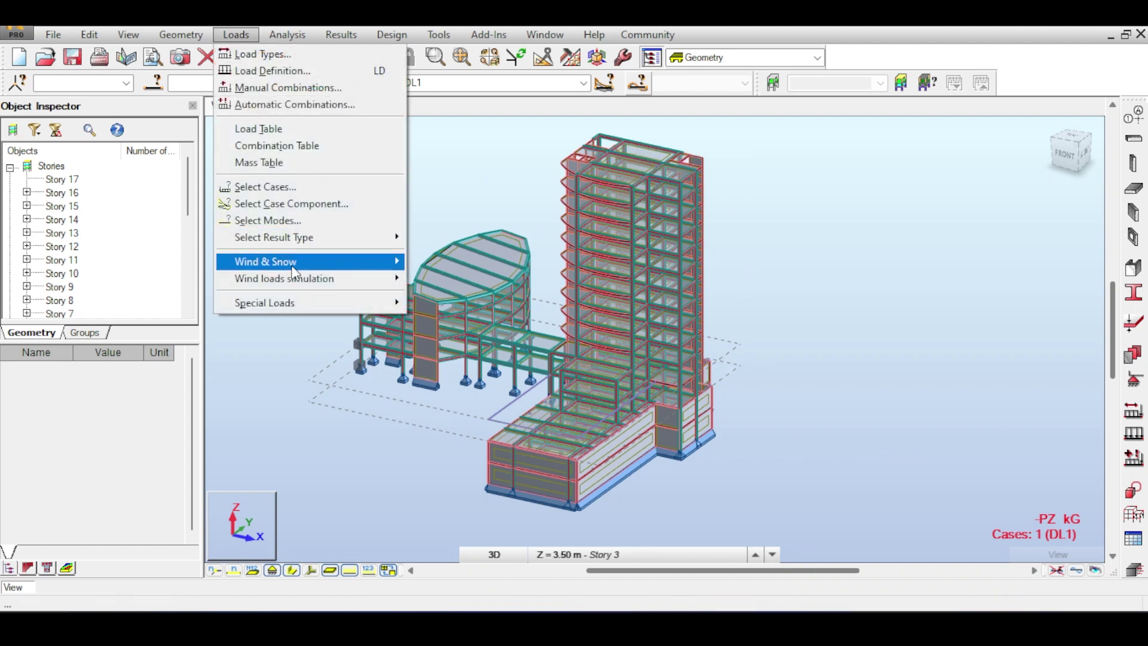
mouse_move(294, 270)
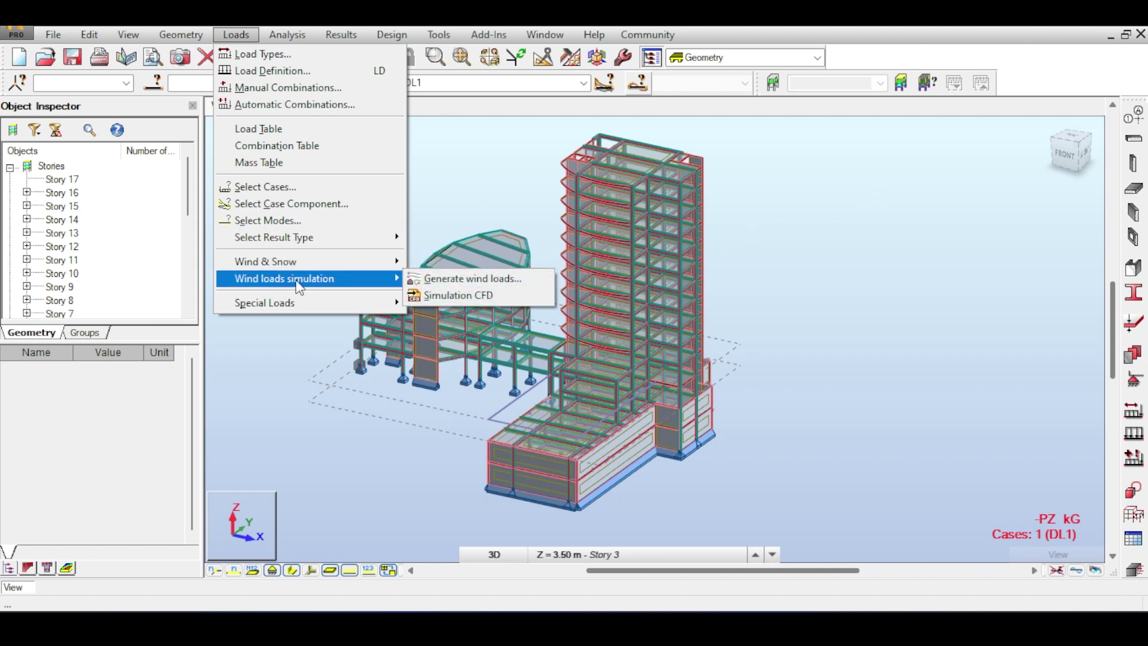
click(448, 278)
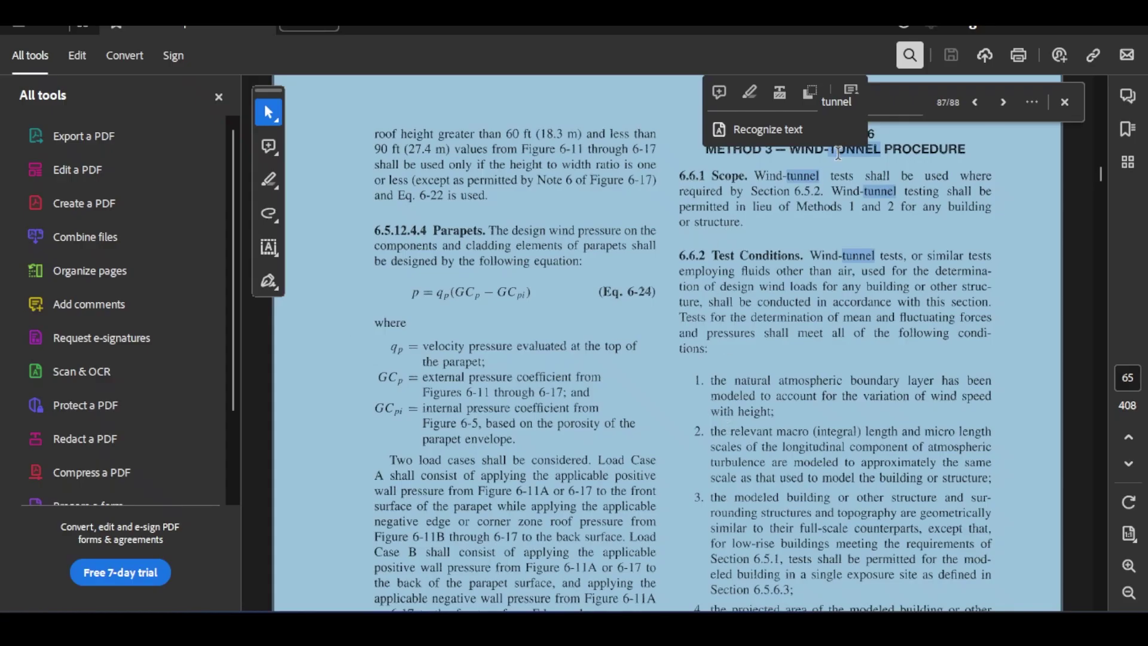
Step: Read the scope of Section 6.6, Method 3 – Wind-Tunnel Procedure, in the wind load code PDF
scroll(803, 239, up, 1)
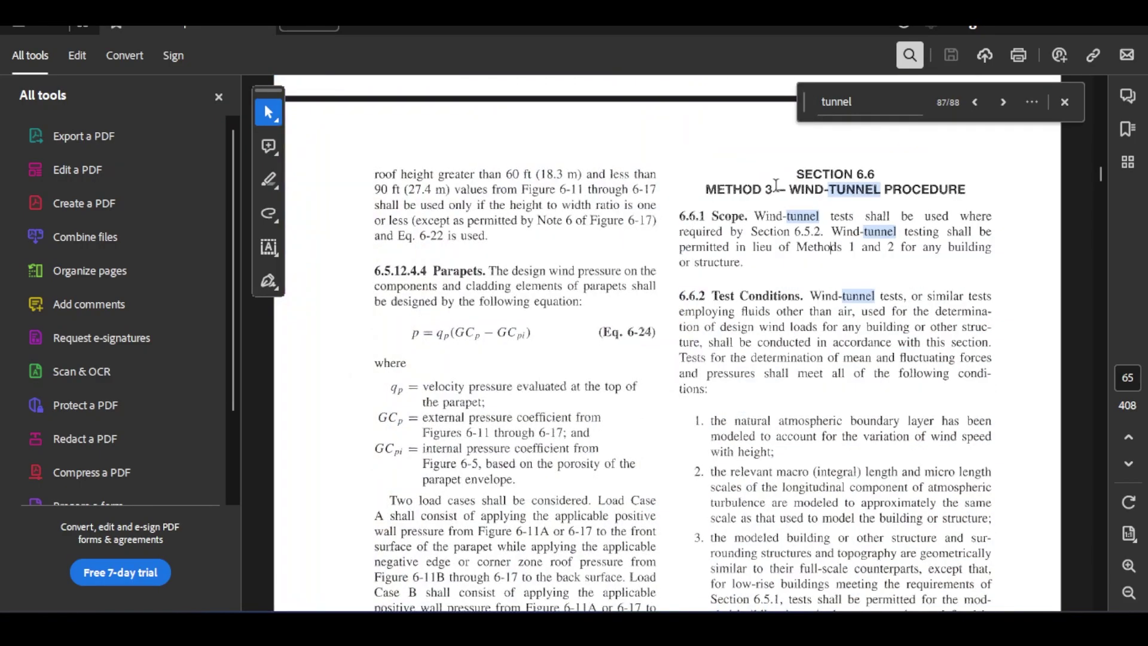
drag(796, 174, 895, 182)
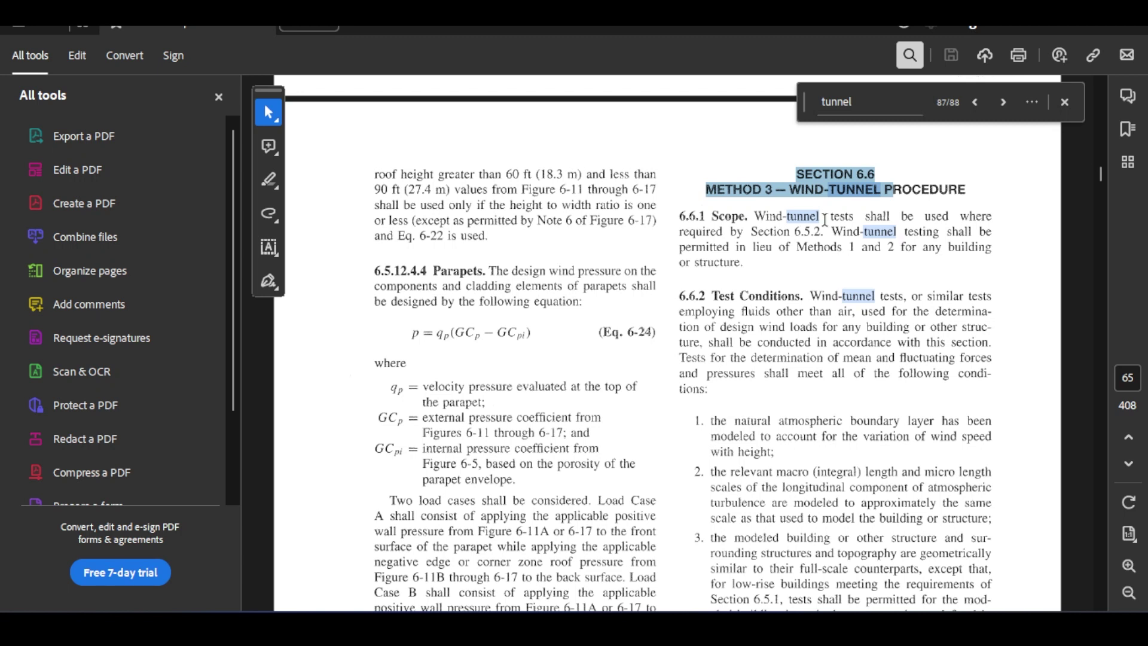
drag(830, 219, 915, 357)
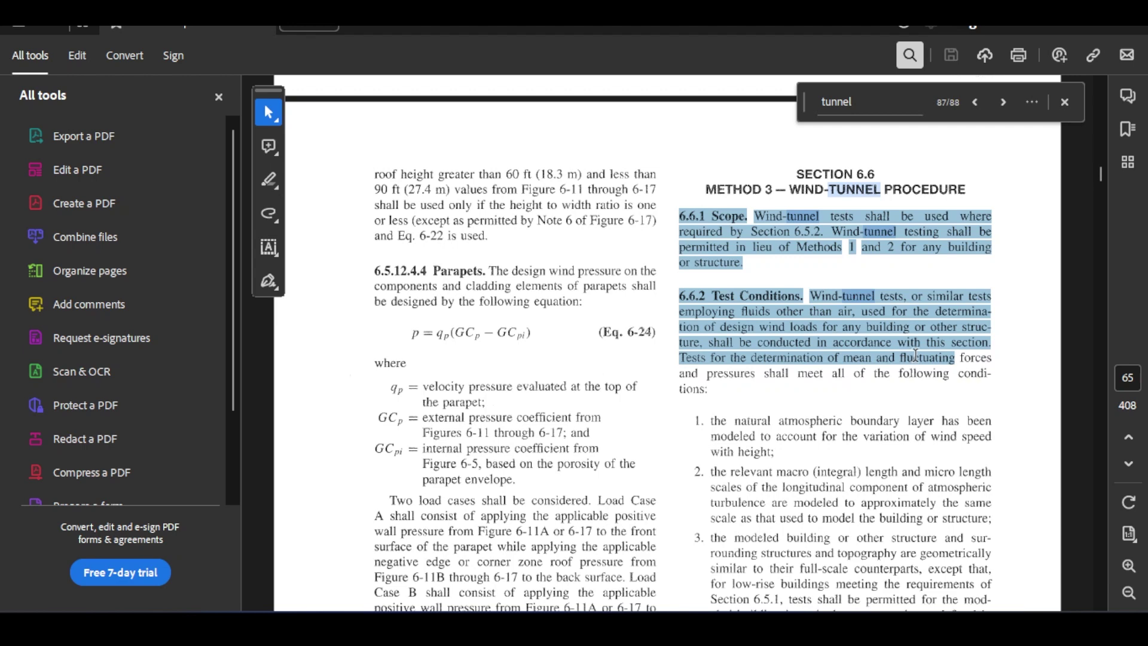
click(789, 373)
scroll(747, 353, down, 5)
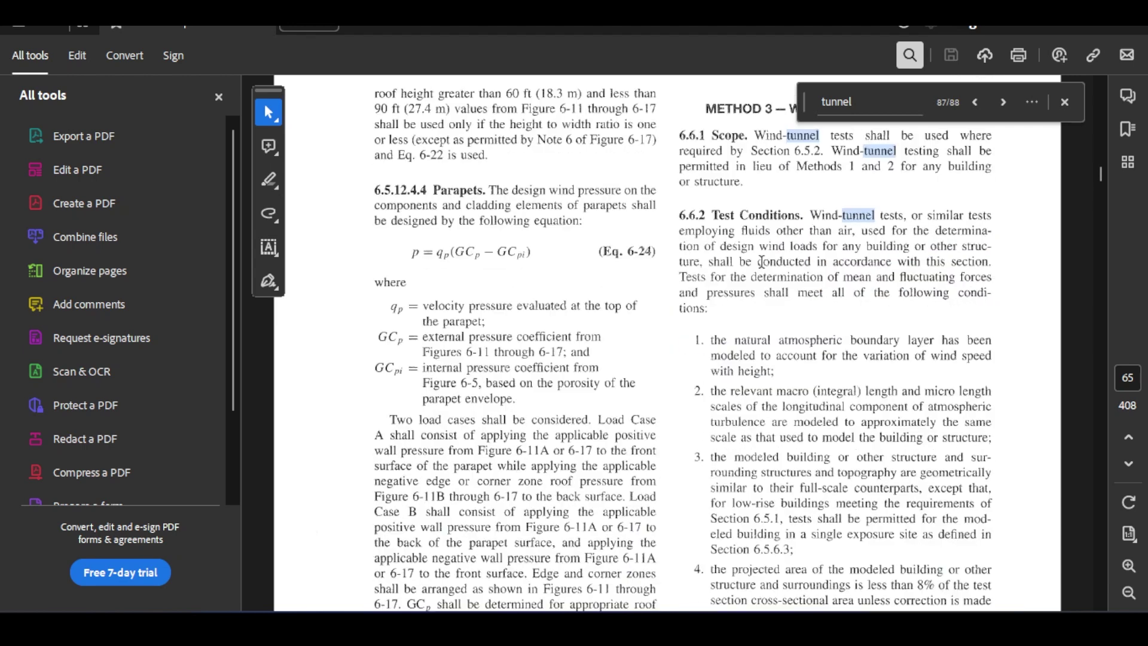
Step: Review the numbered test conditions in Section 6.6.2 and recheck the 6.6.1 scope on wind-tunnel testing
scroll(709, 334, down, 1)
drag(710, 192, 834, 323)
click(834, 322)
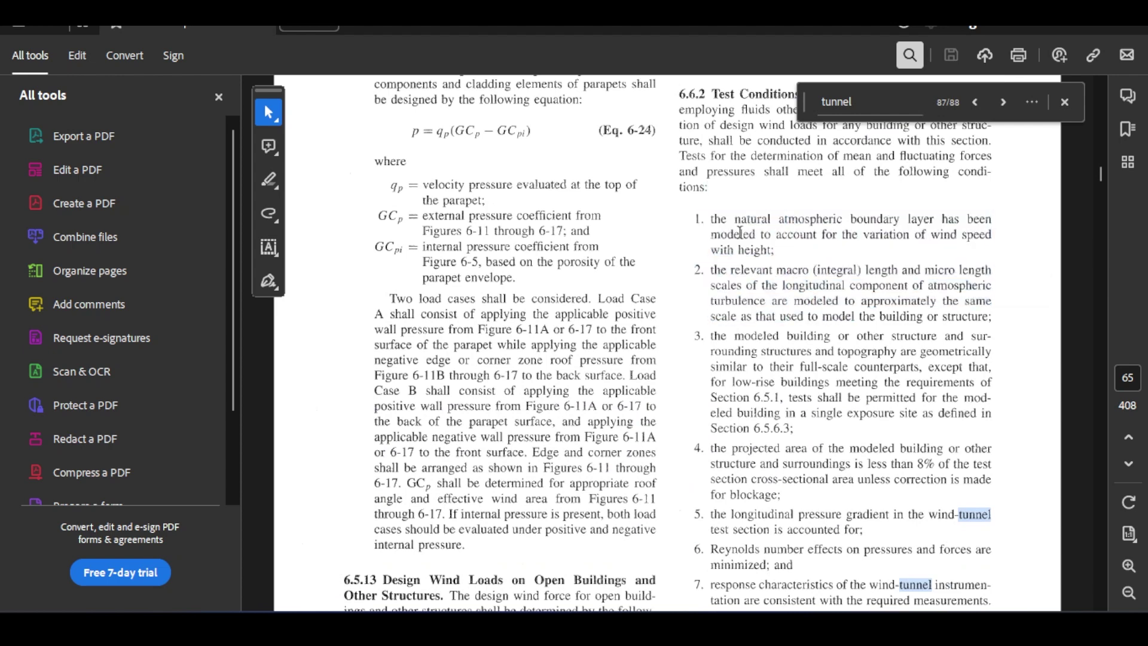
drag(711, 218, 960, 219)
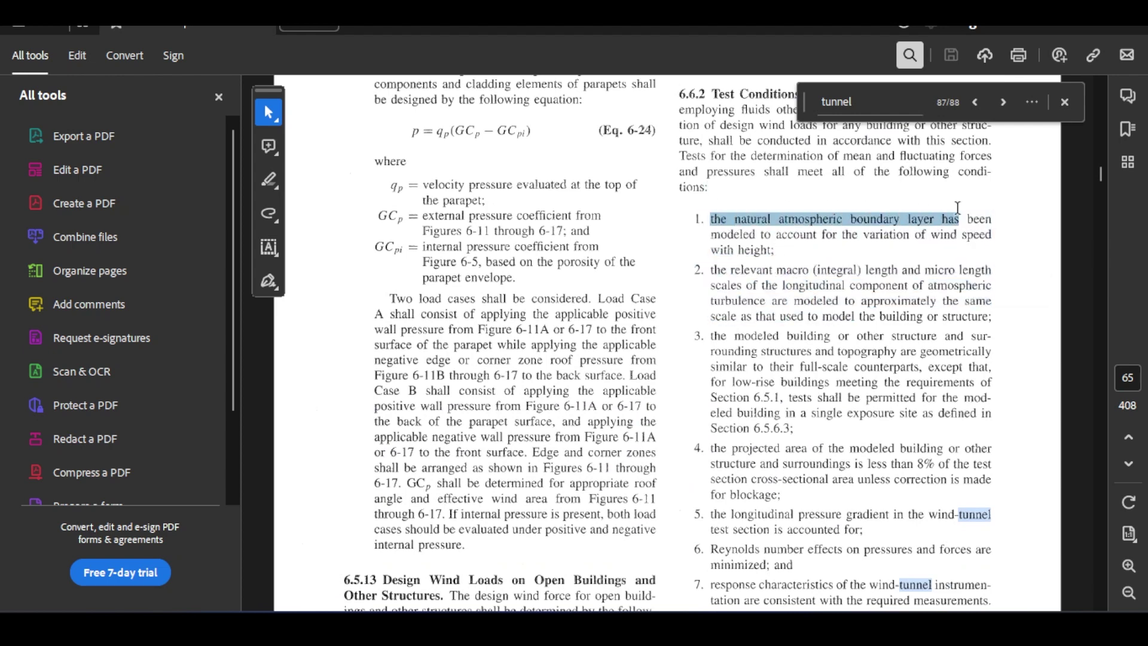
scroll(858, 320, down, 1)
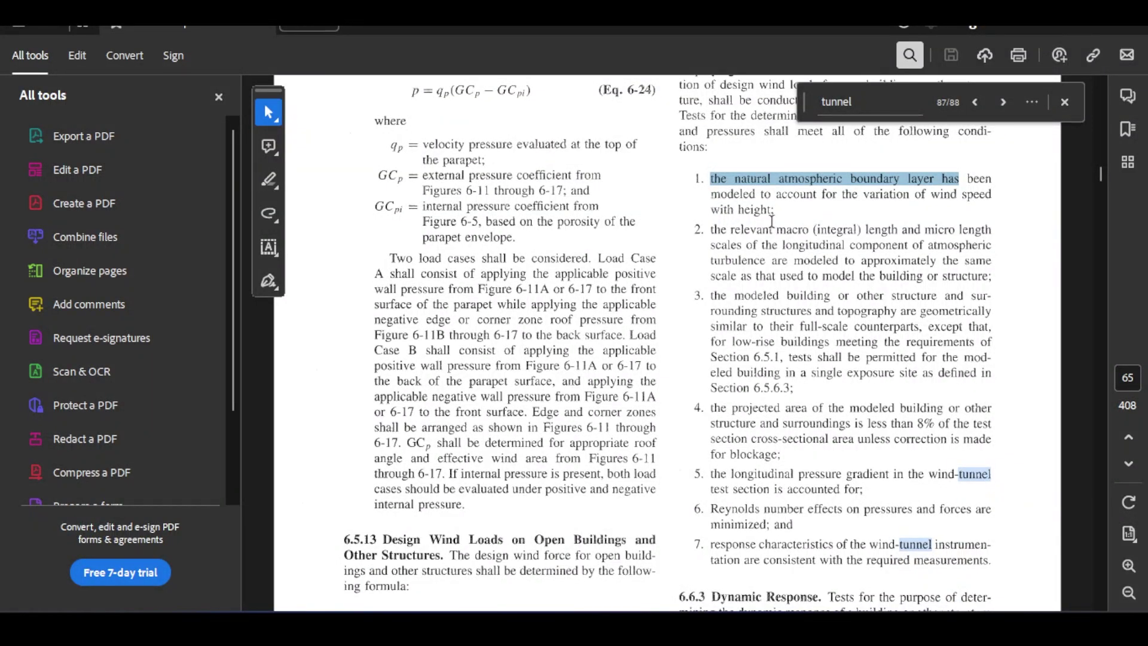
drag(711, 179, 1001, 554)
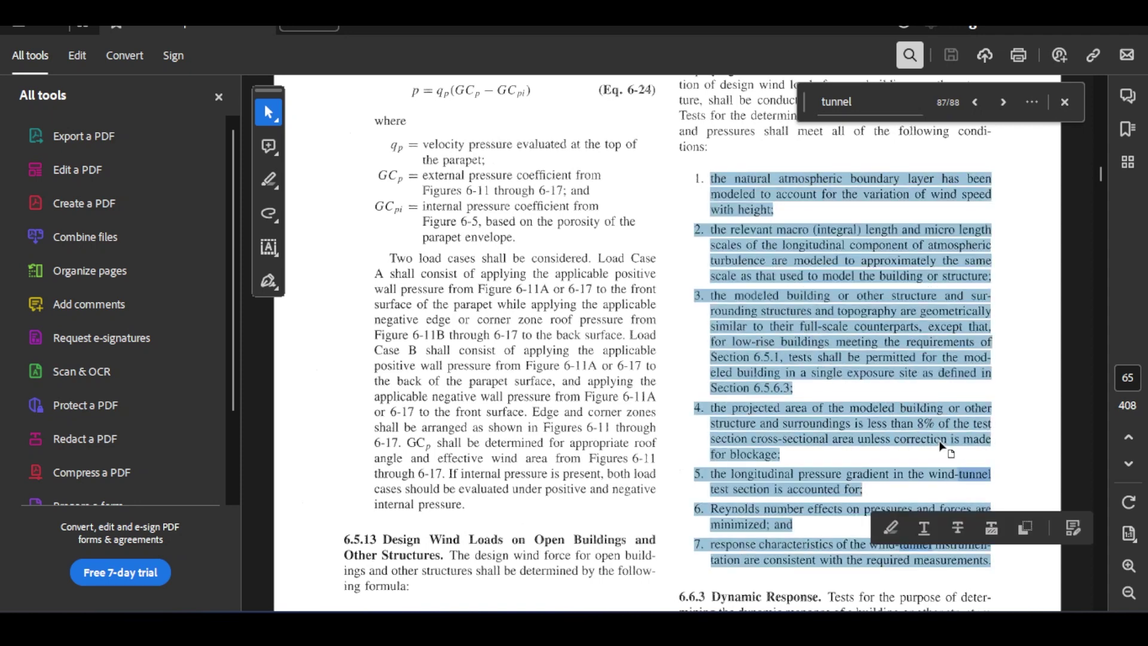
scroll(767, 241, up, 3)
drag(758, 175, 841, 231)
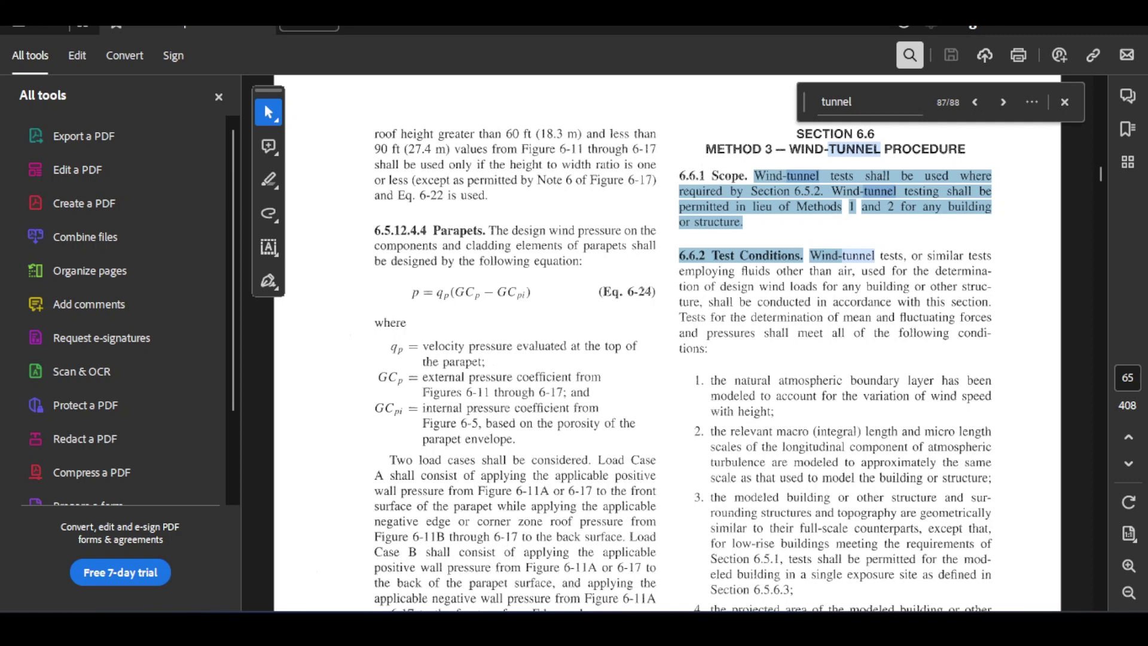
Step: Switch to the browser's Robot Structural Analysis wind simulator validation brief and read its introduction and the designer's wind simulator section
click(326, 630)
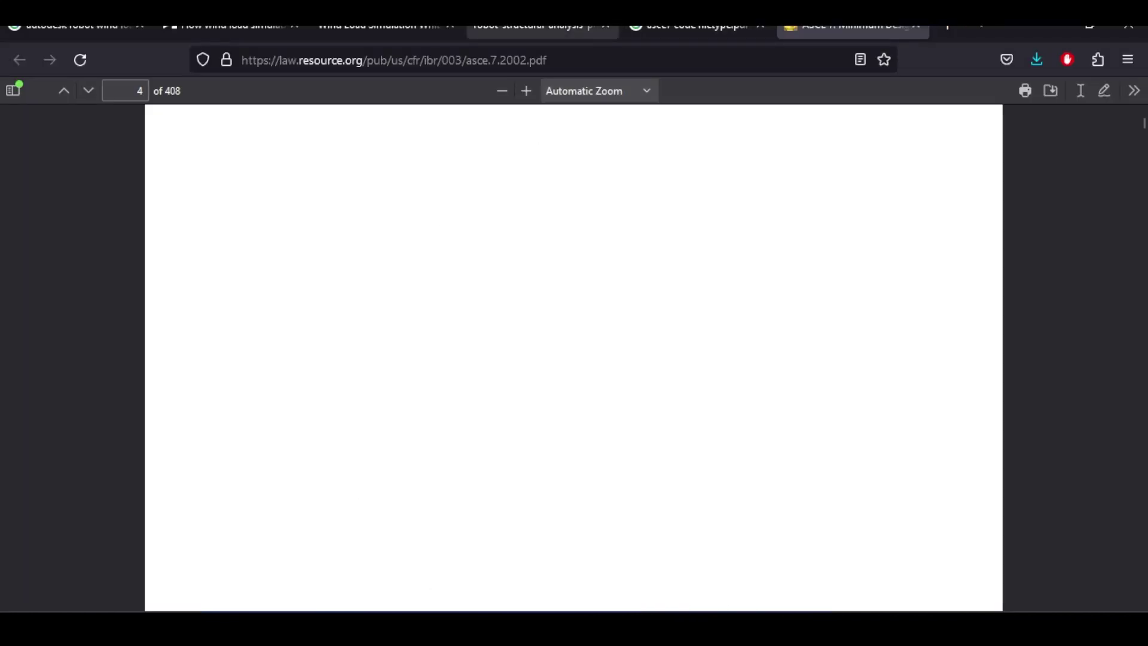
click(542, 27)
scroll(439, 169, up, 10)
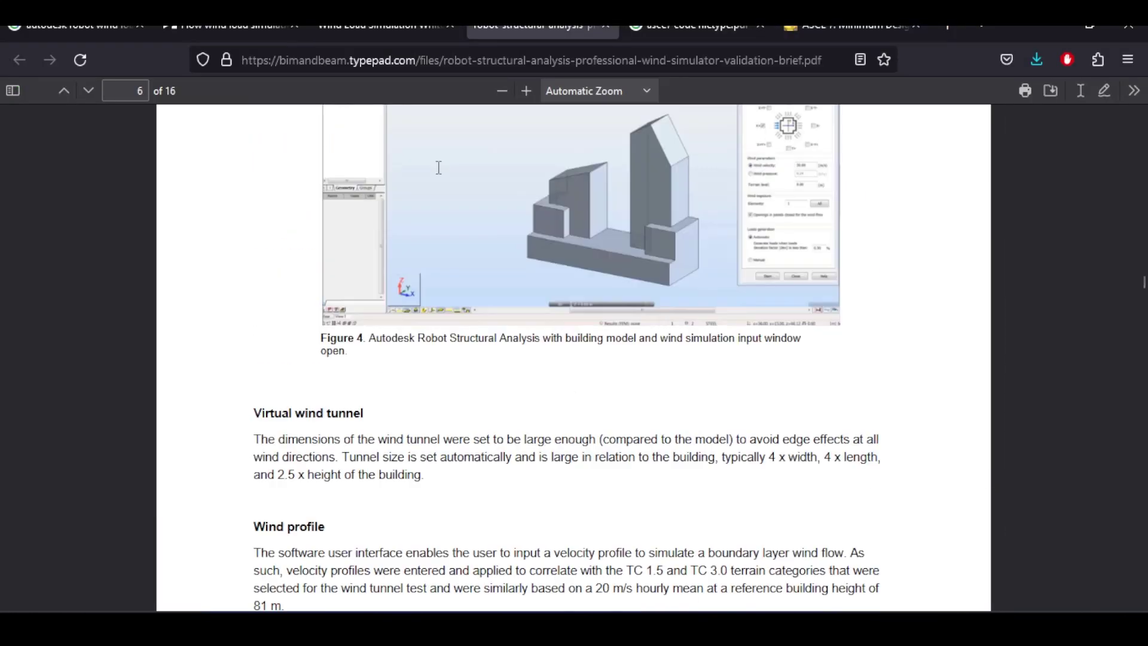
scroll(439, 168, up, 15)
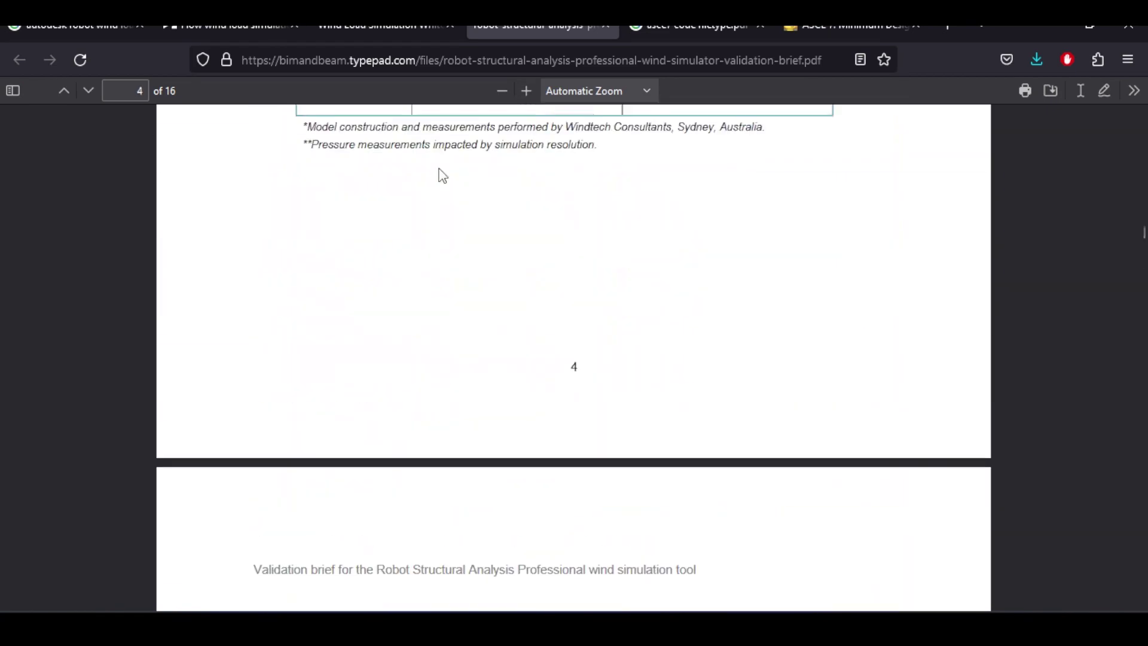
scroll(440, 169, up, 20)
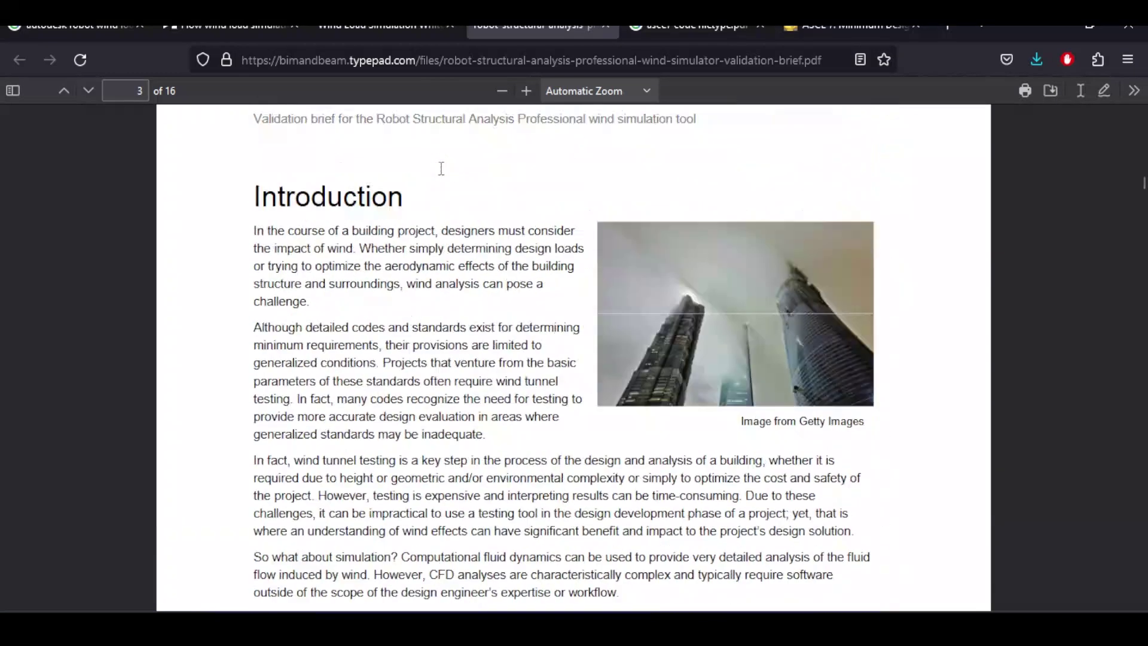
scroll(540, 357, down, 4)
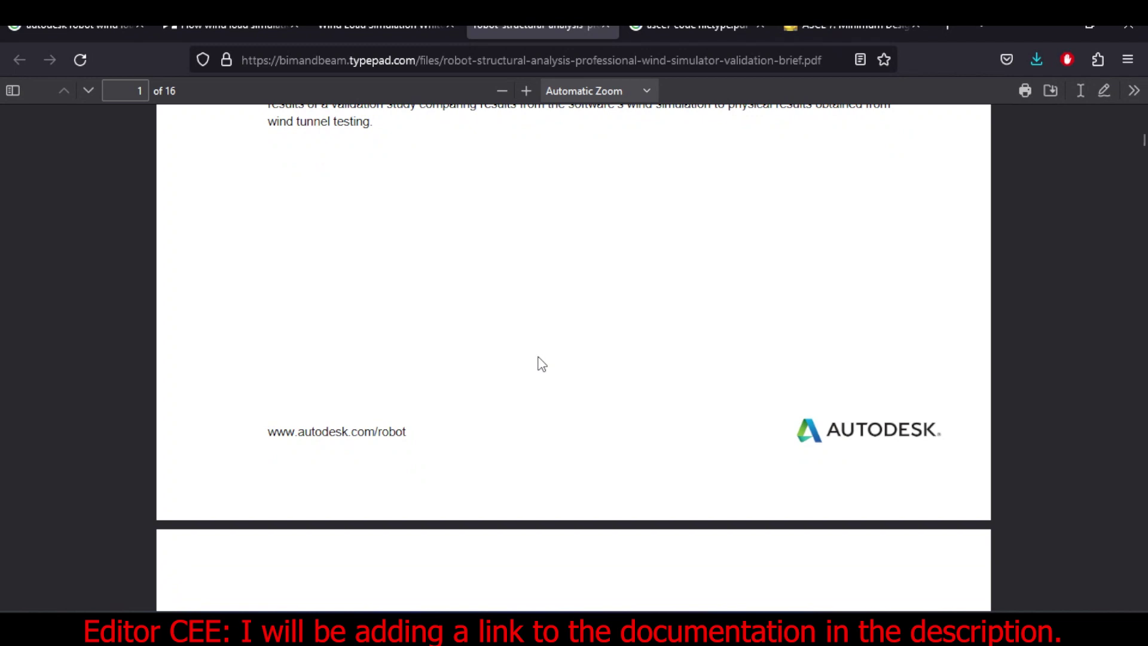
scroll(540, 358, down, 16)
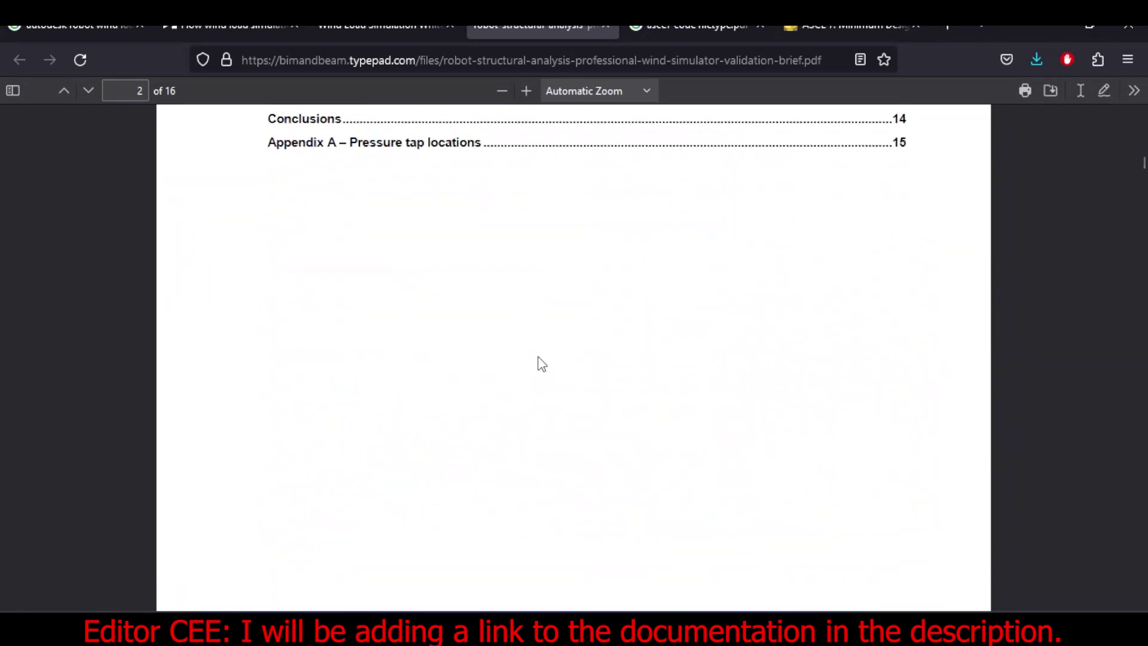
scroll(542, 364, down, 6)
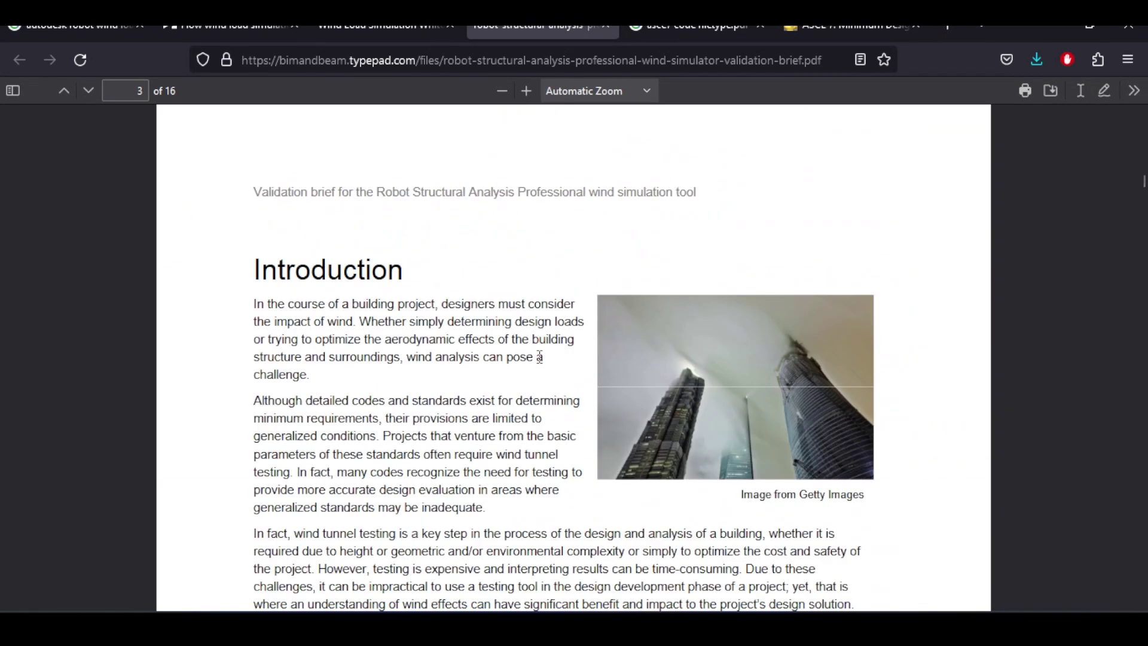
scroll(540, 357, down, 10)
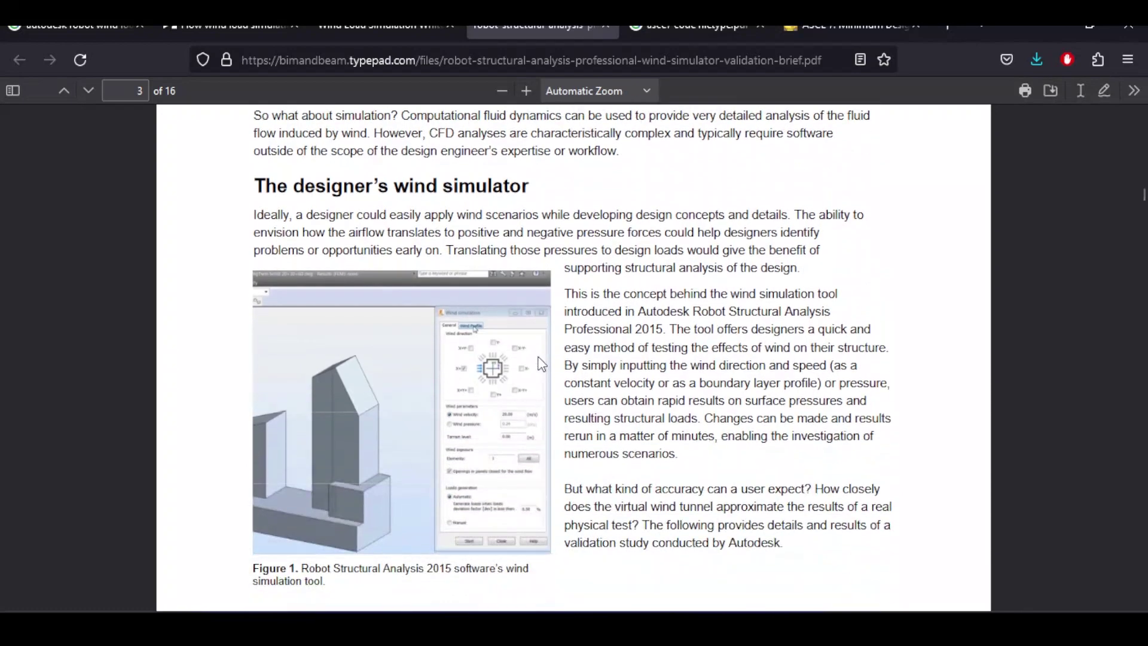
Step: Examine the brief's experiment-versus-simulation comparison table, the physical wind tunnel test and the simulated study model
scroll(542, 363, down, 14)
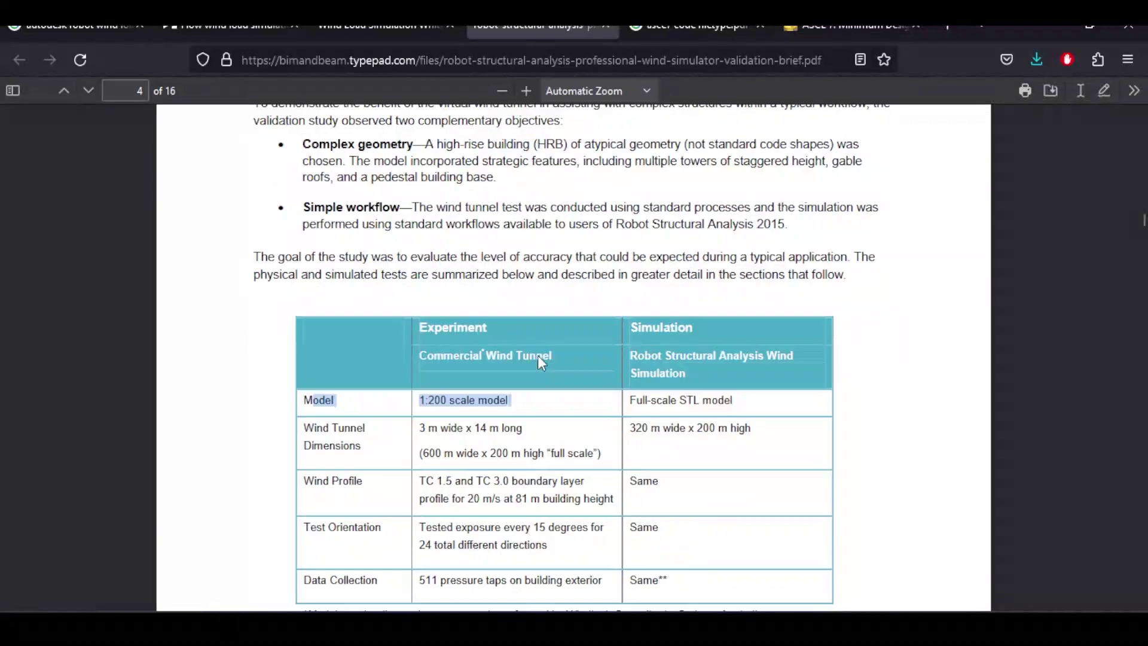
scroll(538, 359, down, 7)
scroll(538, 361, up, 4)
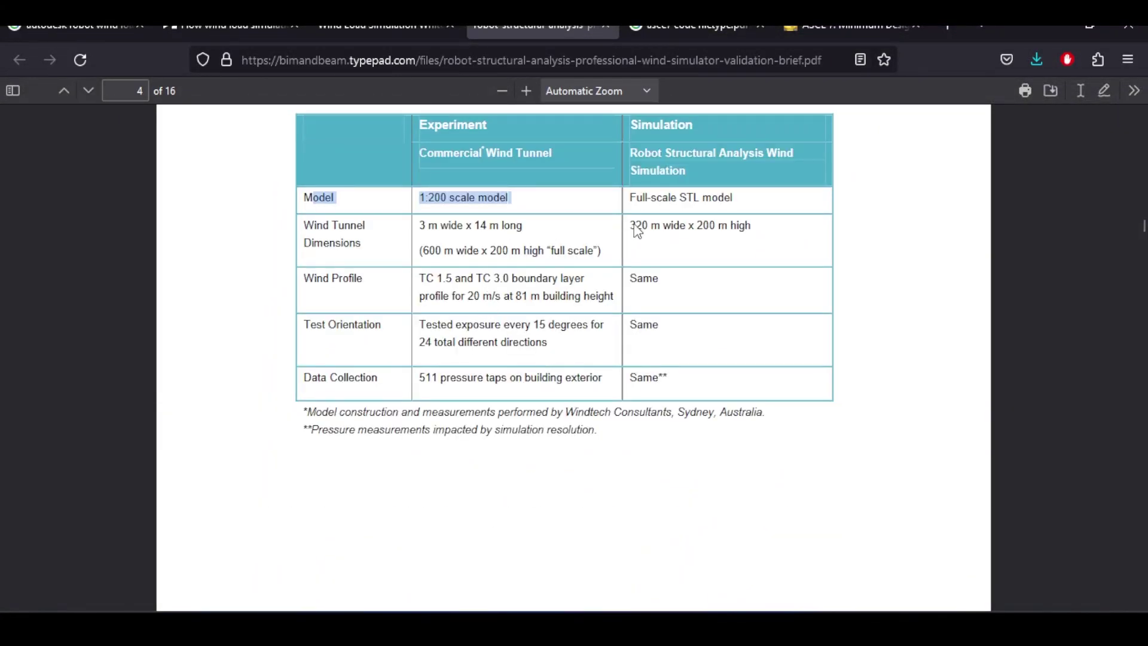
click(751, 240)
scroll(469, 470, down, 10)
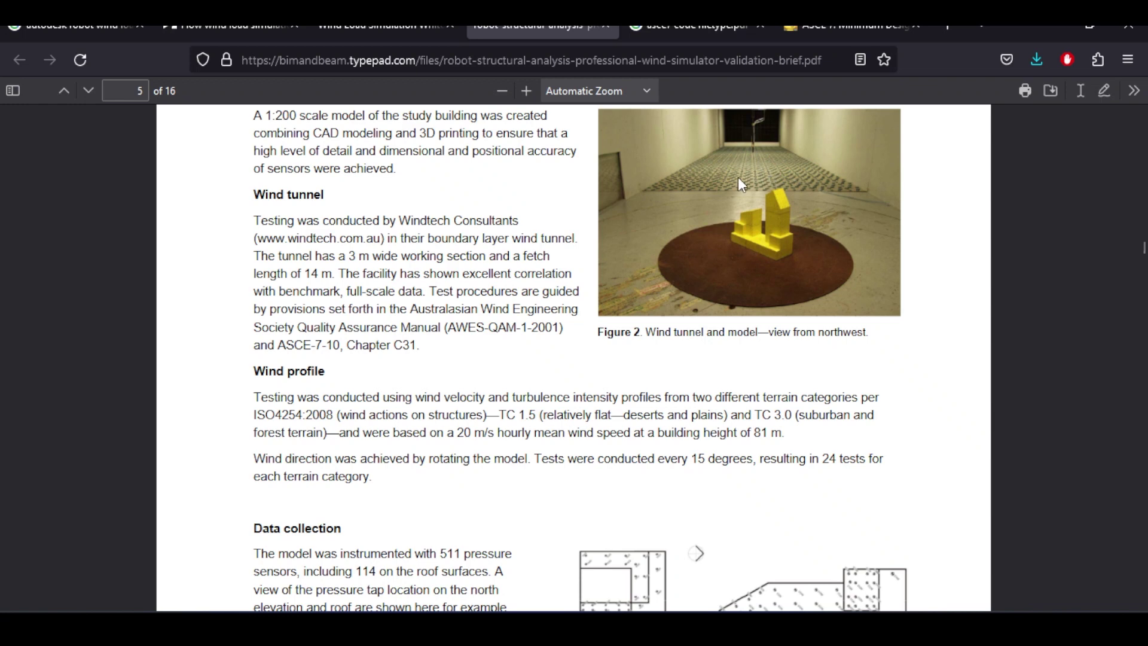
scroll(742, 183, down, 10)
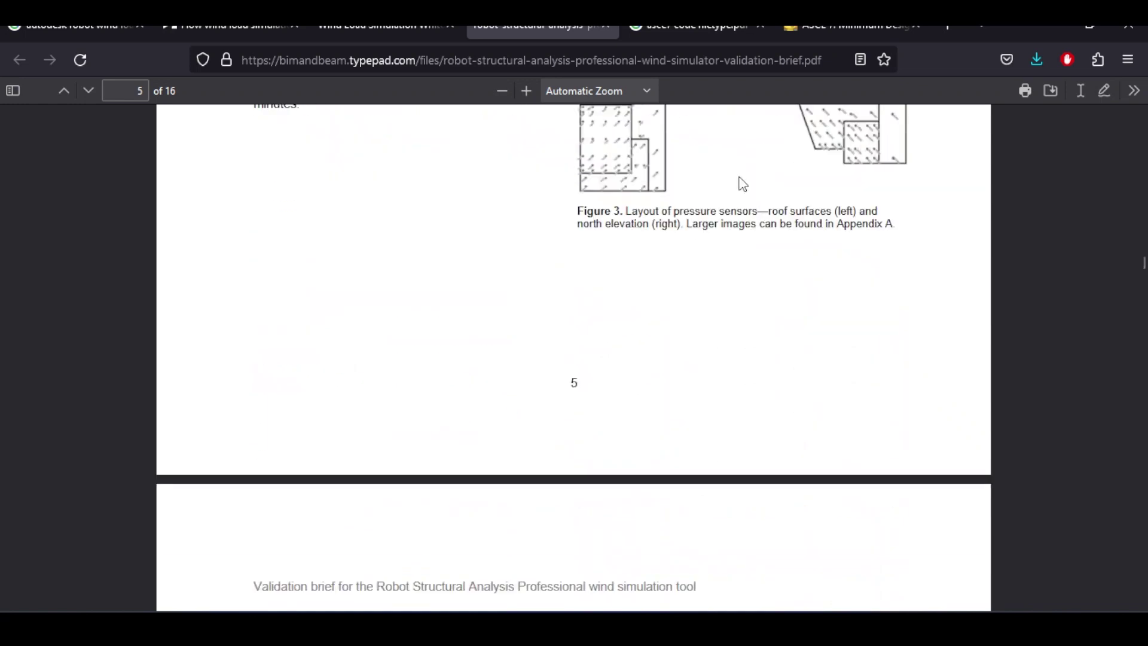
scroll(743, 184, down, 10)
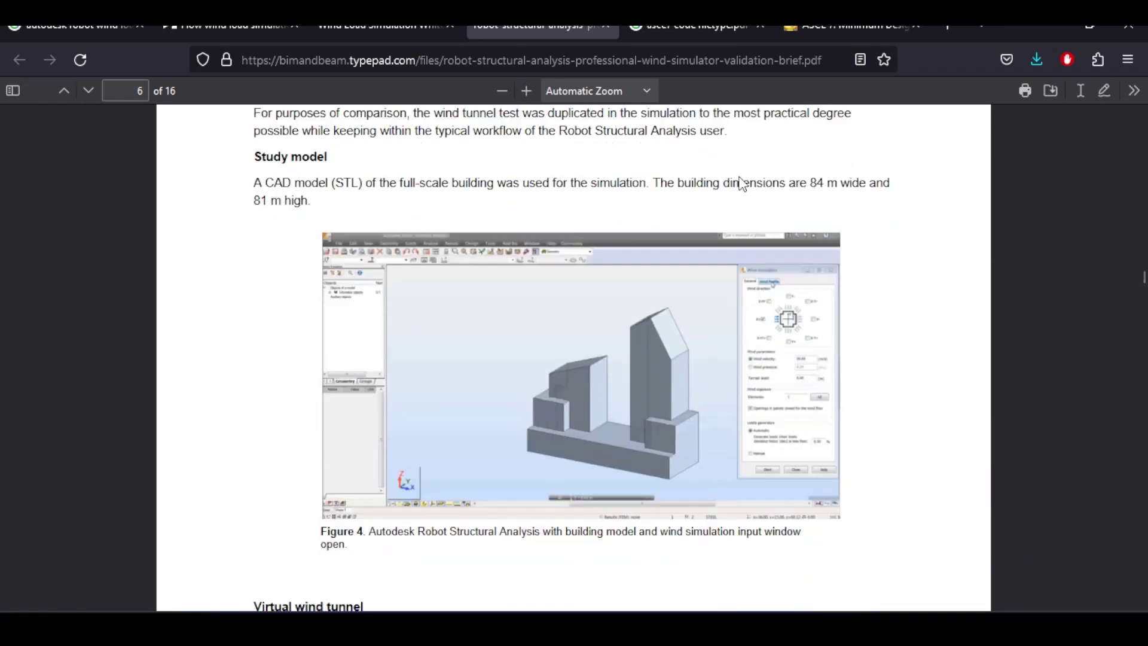
scroll(743, 184, down, 10)
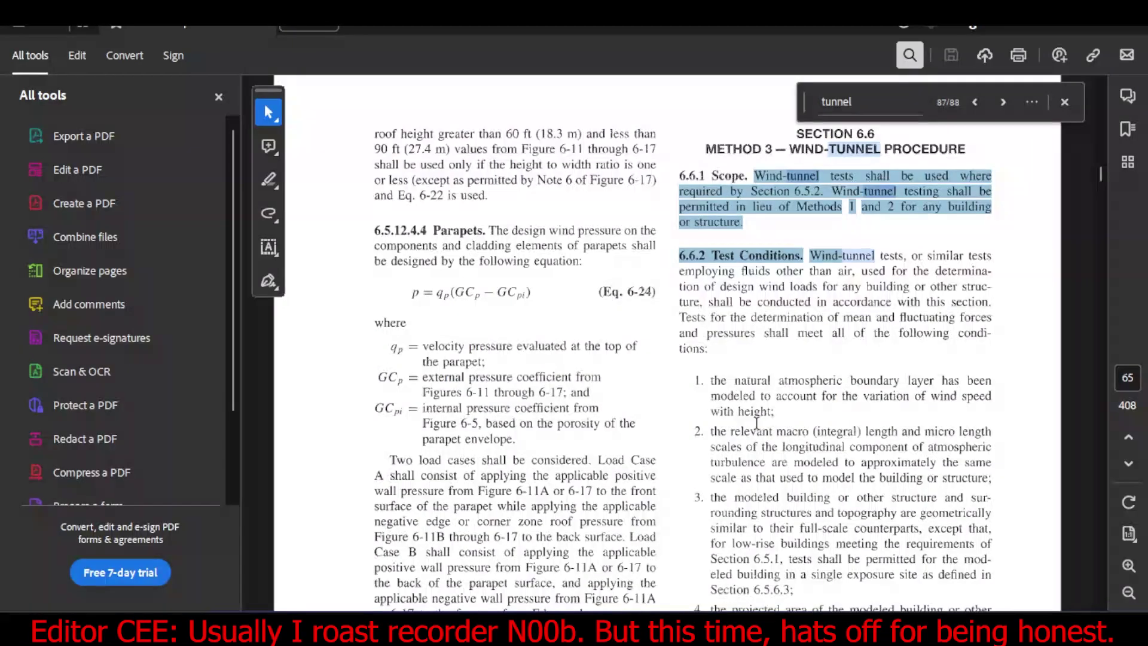
Step: Return from the code PDF to Robot Structural Analysis and open the wind loads simulation dialog for generating wind loads
click(757, 175)
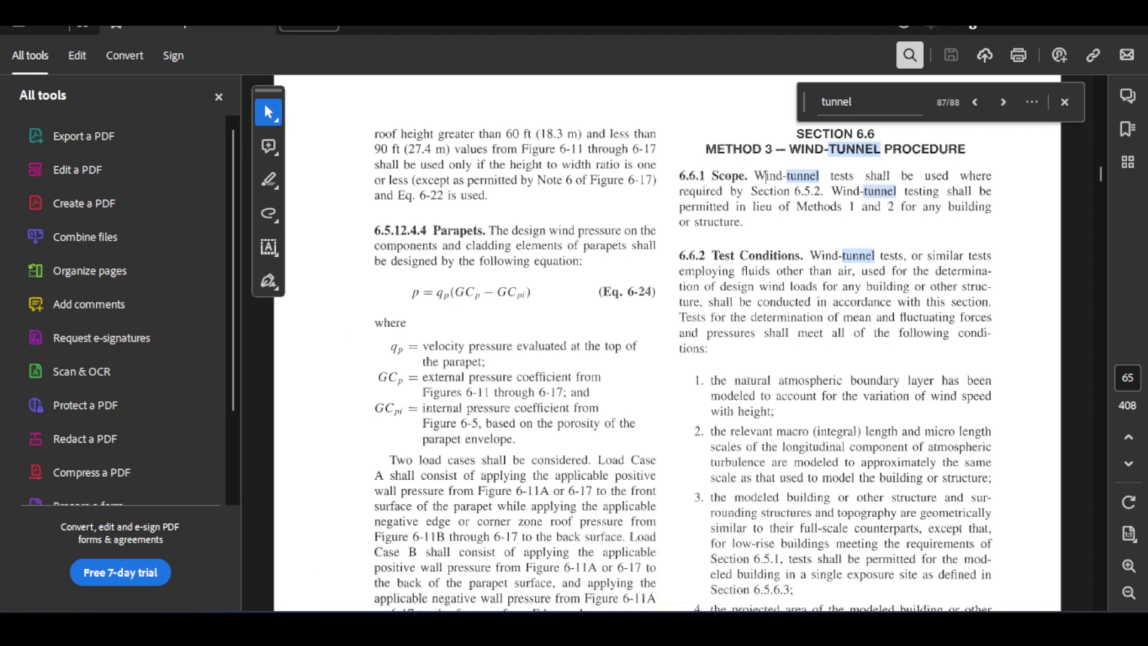
click(666, 625)
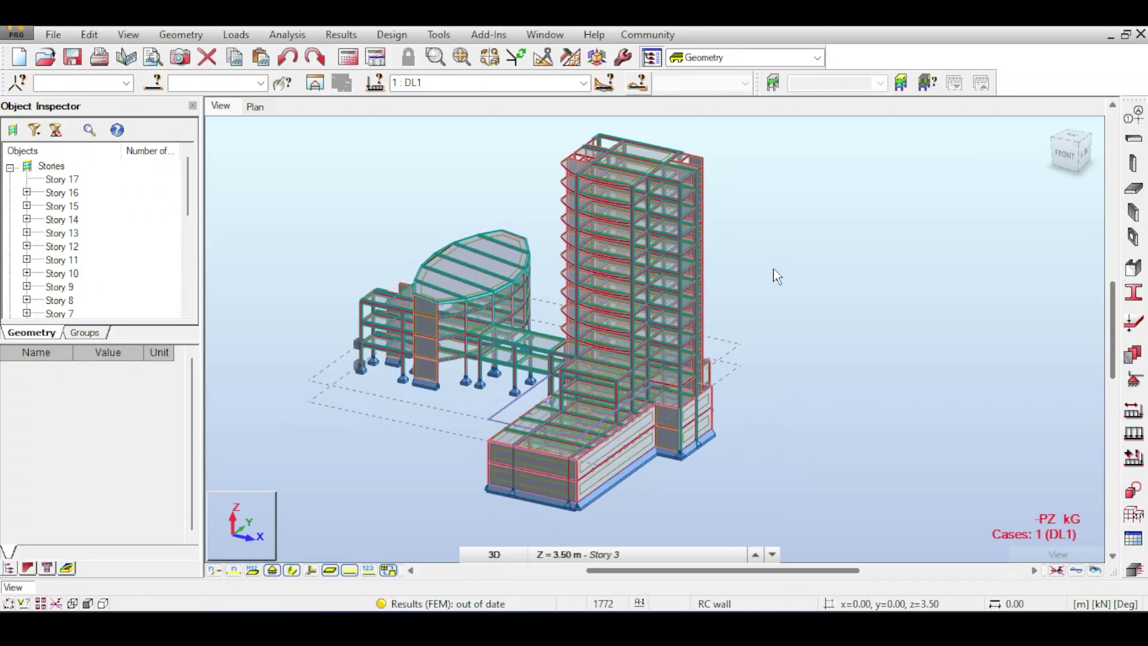
click(632, 215)
click(236, 34)
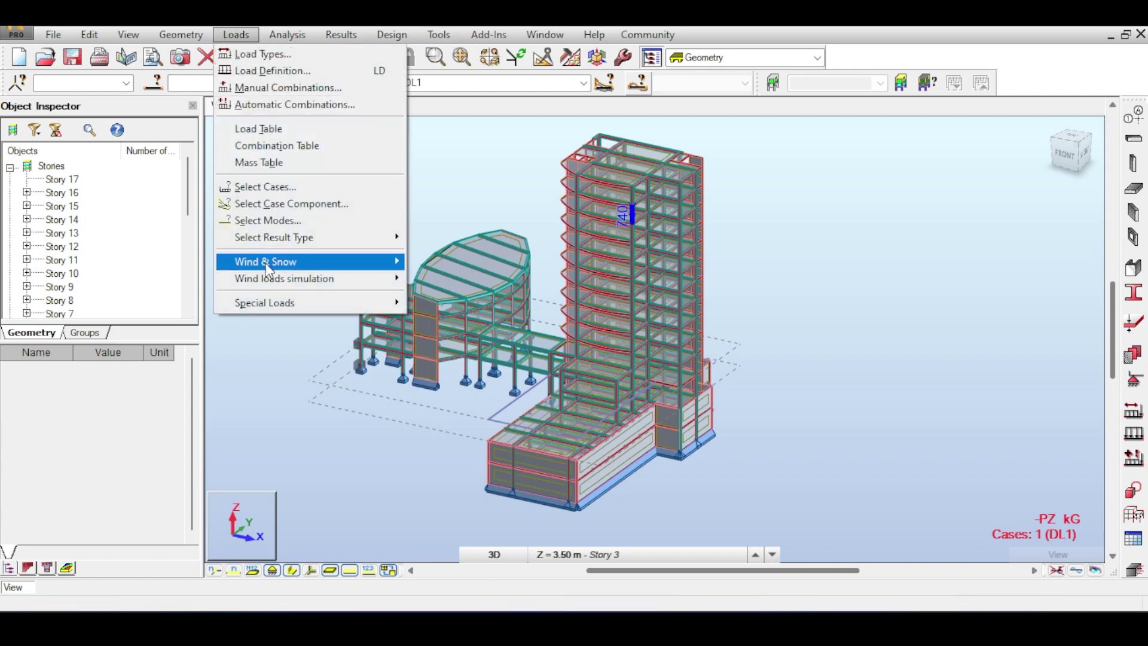
mouse_move(389, 279)
click(449, 295)
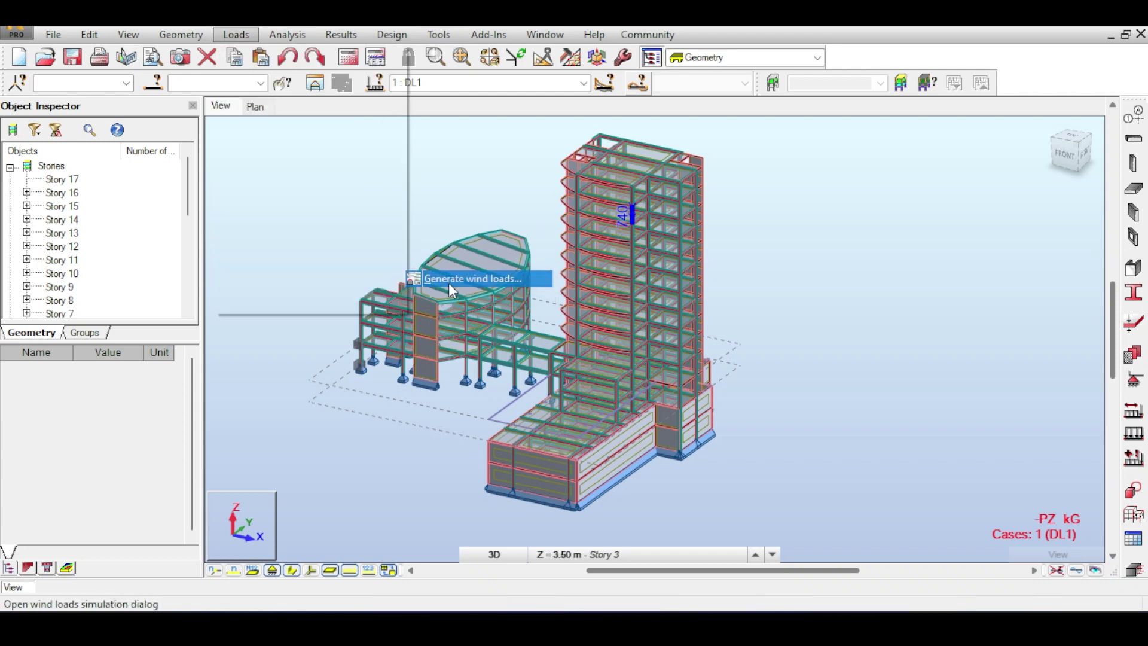
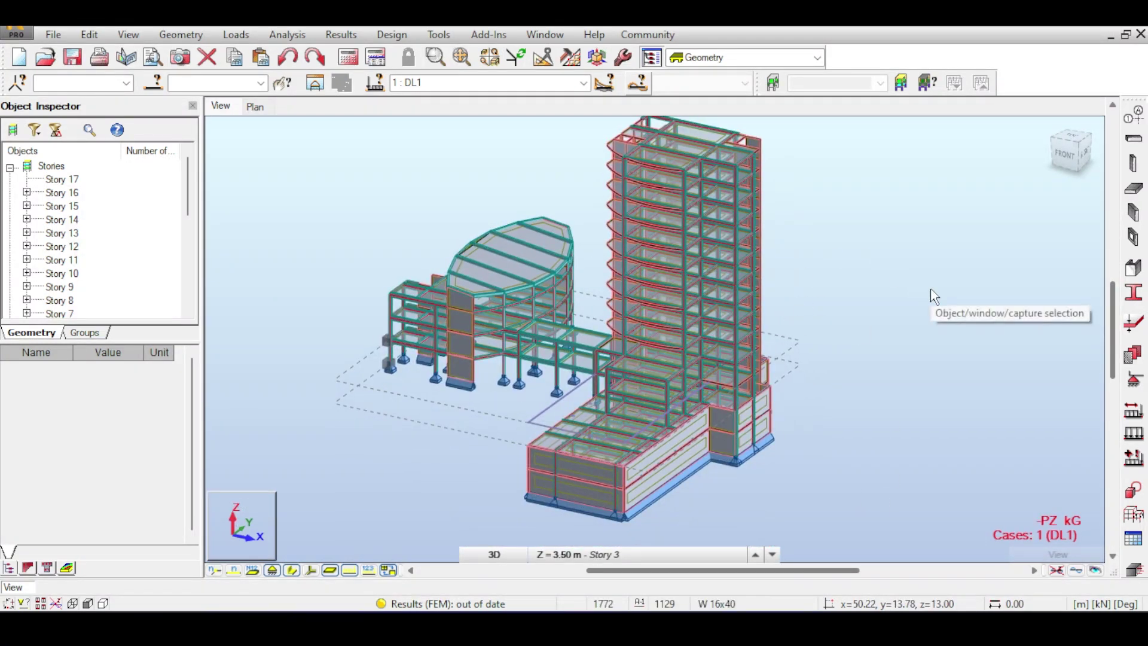
click(182, 35)
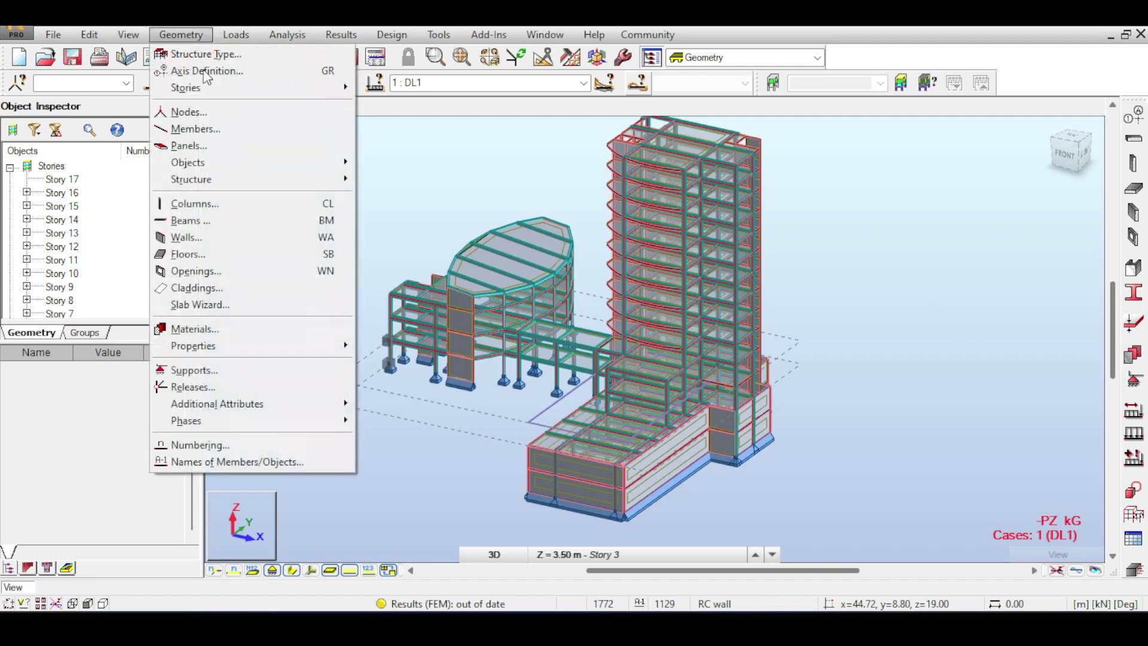
click(390, 225)
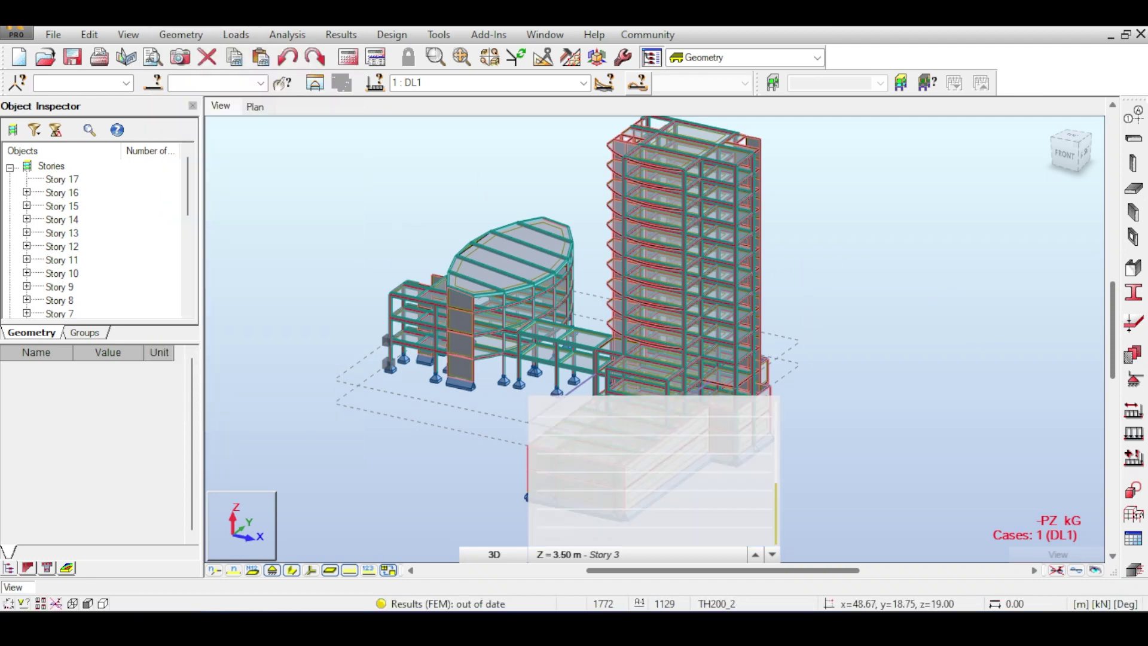
Step: Switch to the browser's Autodesk article on how wind load simulation works and highlight the note's first sentence about code regulation
click(648, 627)
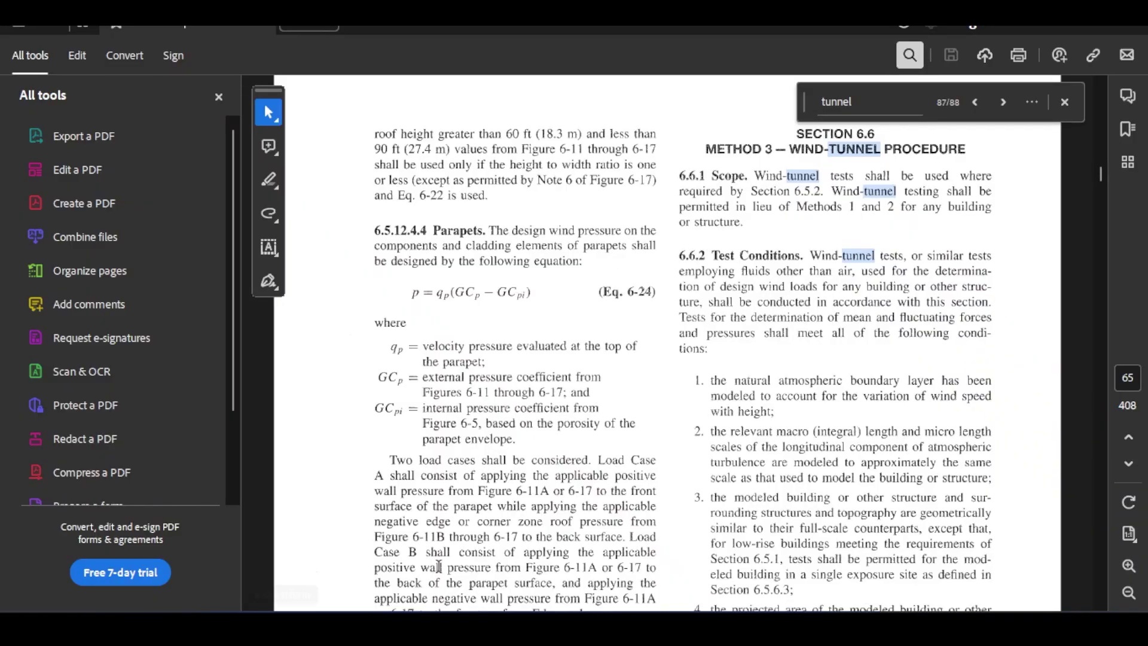
key(alt+Tab)
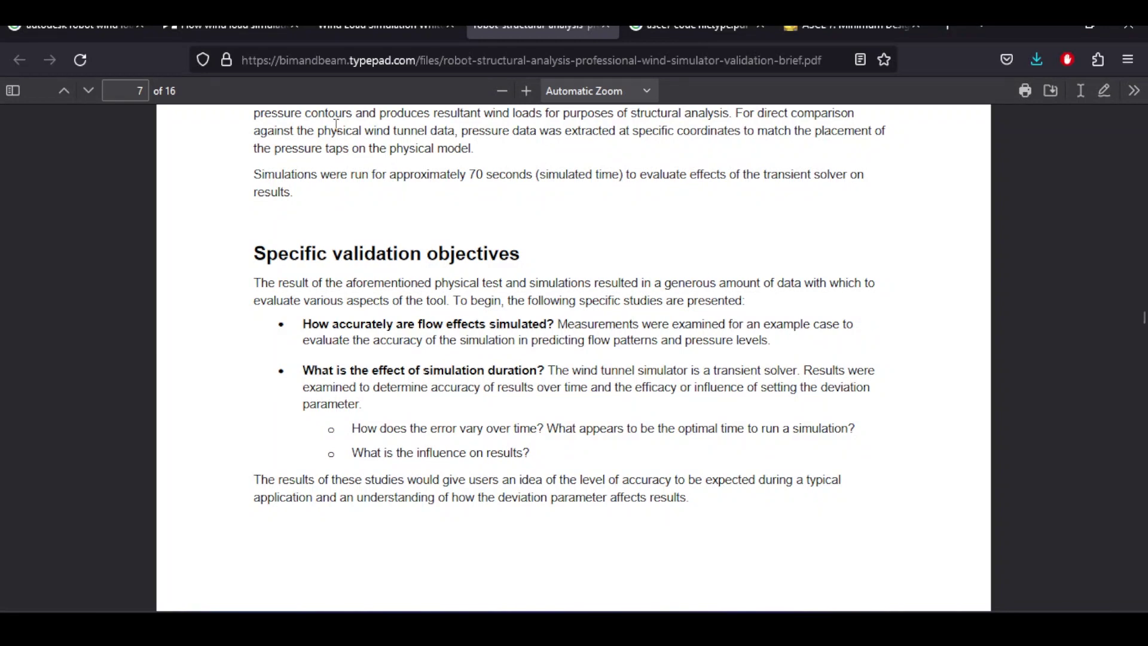
click(254, 28)
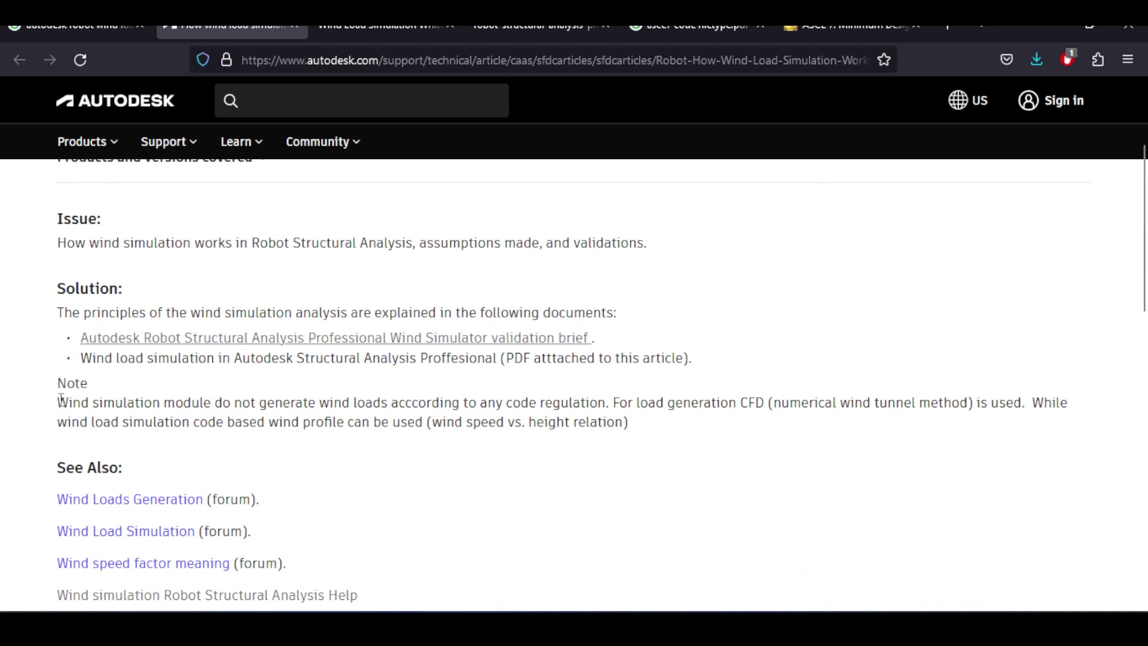
drag(62, 401, 547, 396)
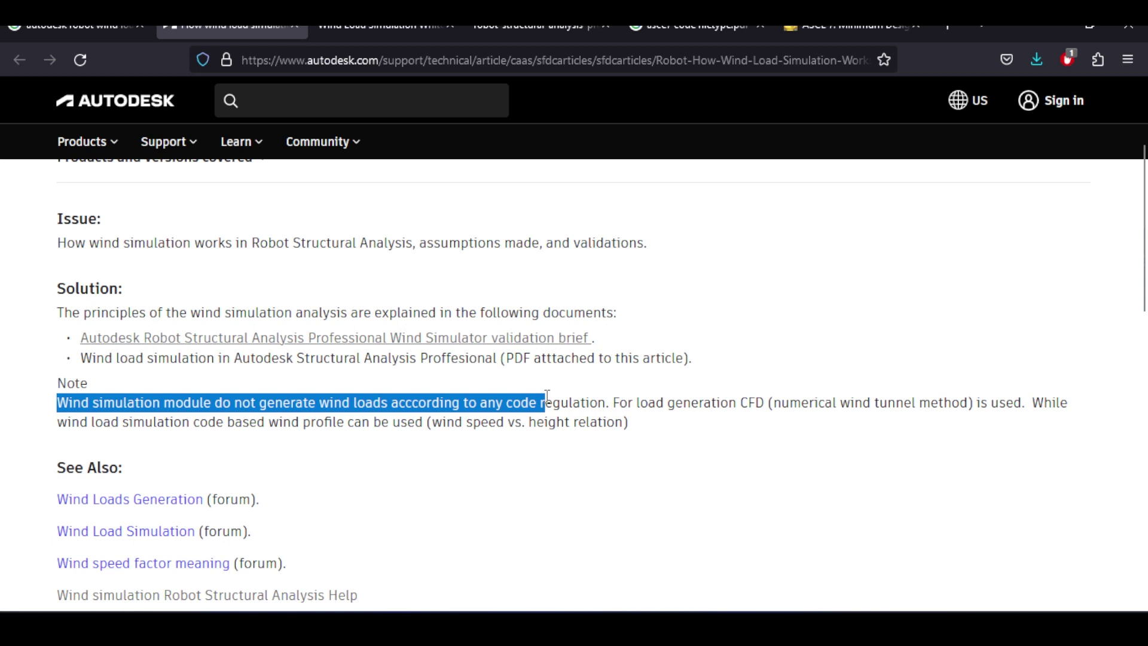
drag(547, 396, 613, 403)
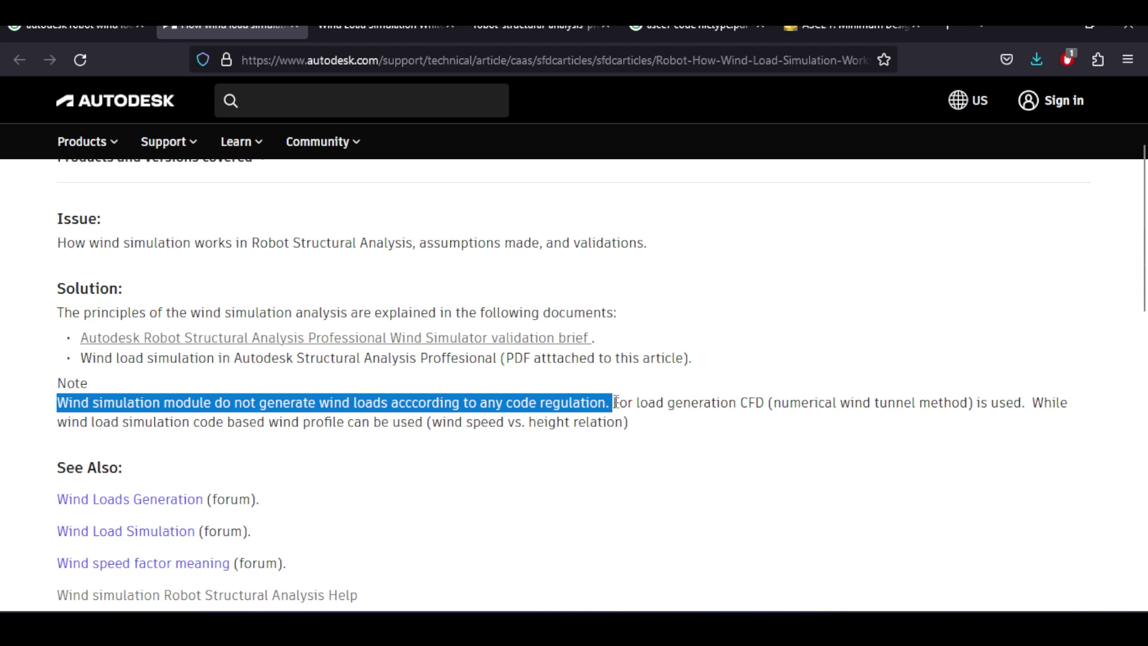
click(454, 363)
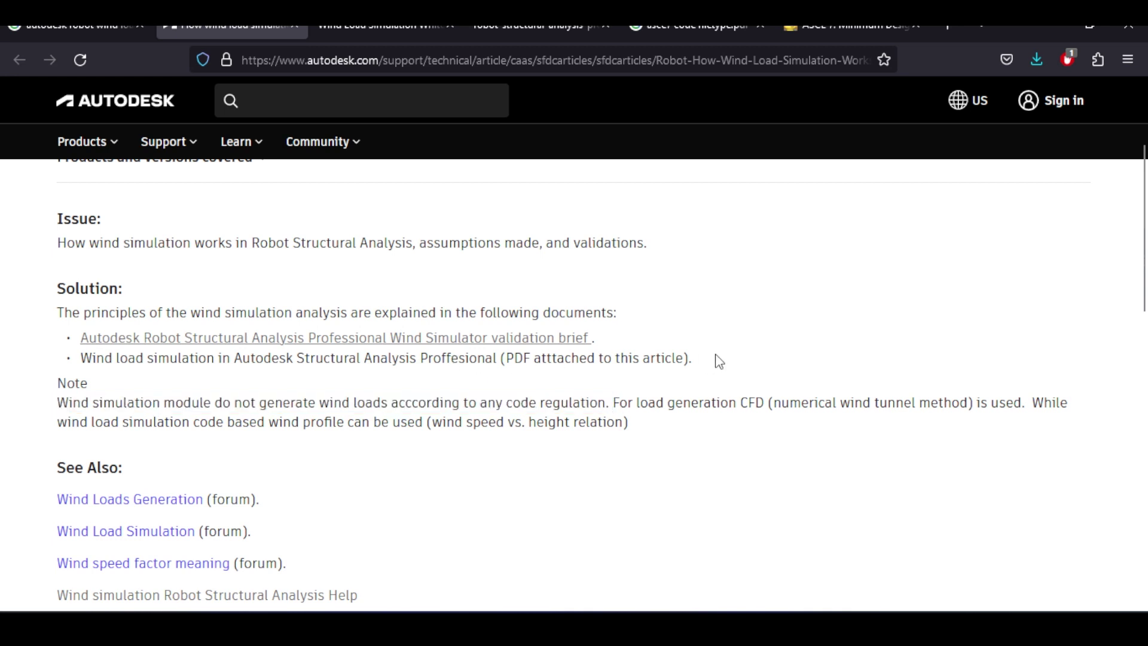
Step: Highlight the word "Proffesional" in the second listed document and review the article from its title down to the note
drag(420, 358, 494, 359)
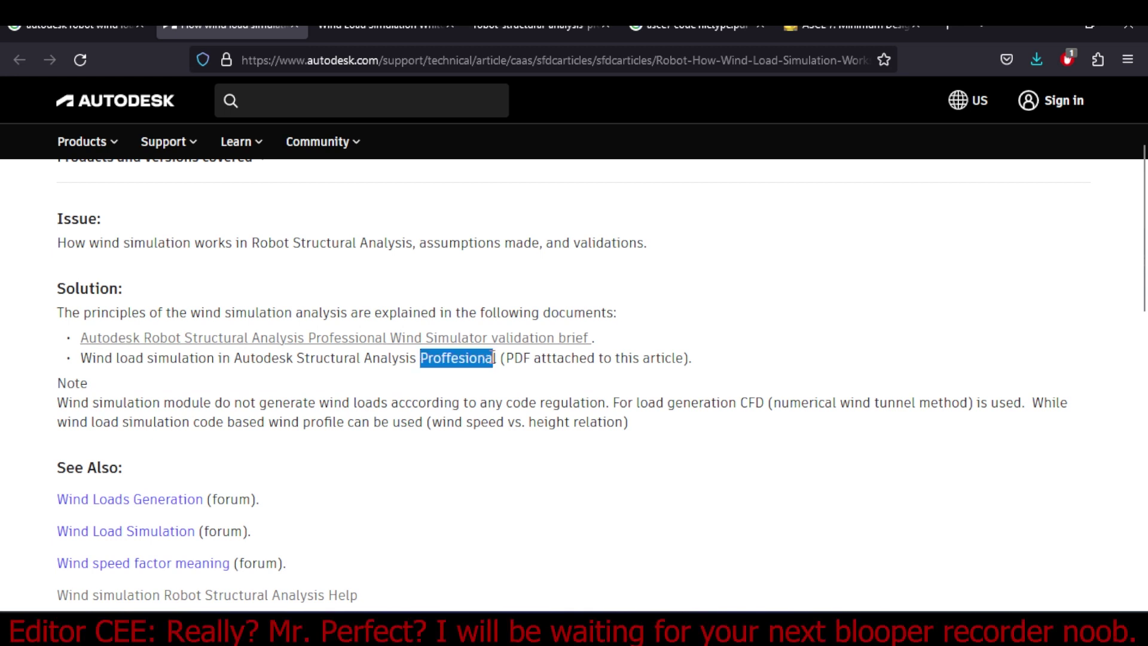
click(381, 407)
scroll(391, 409, up, 3)
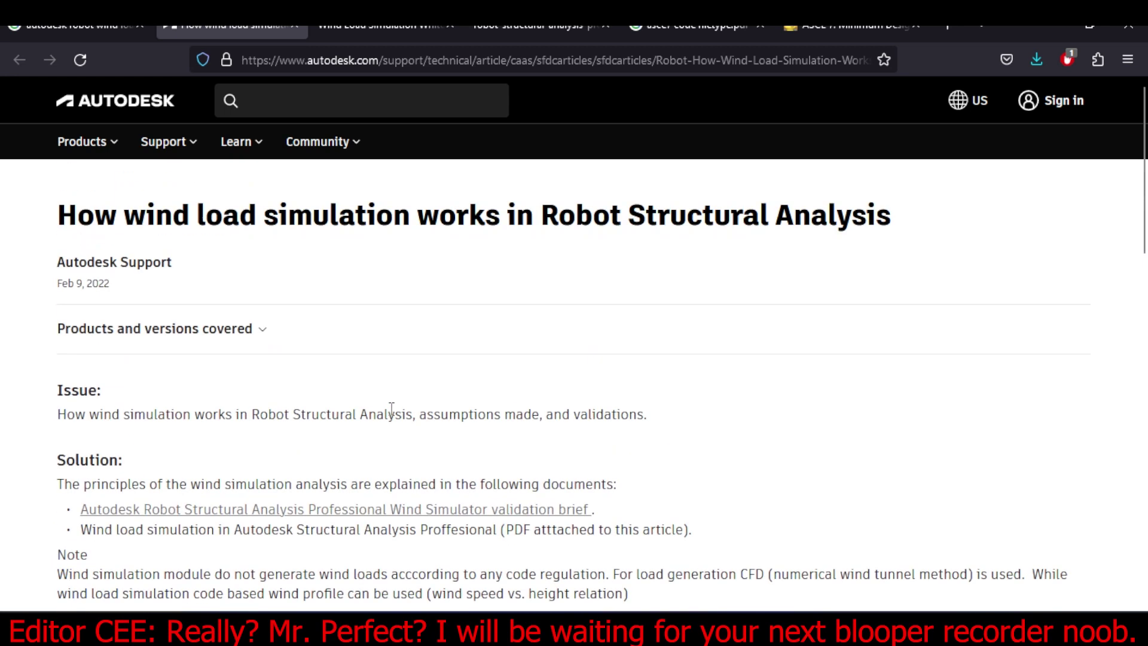
scroll(391, 409, down, 3)
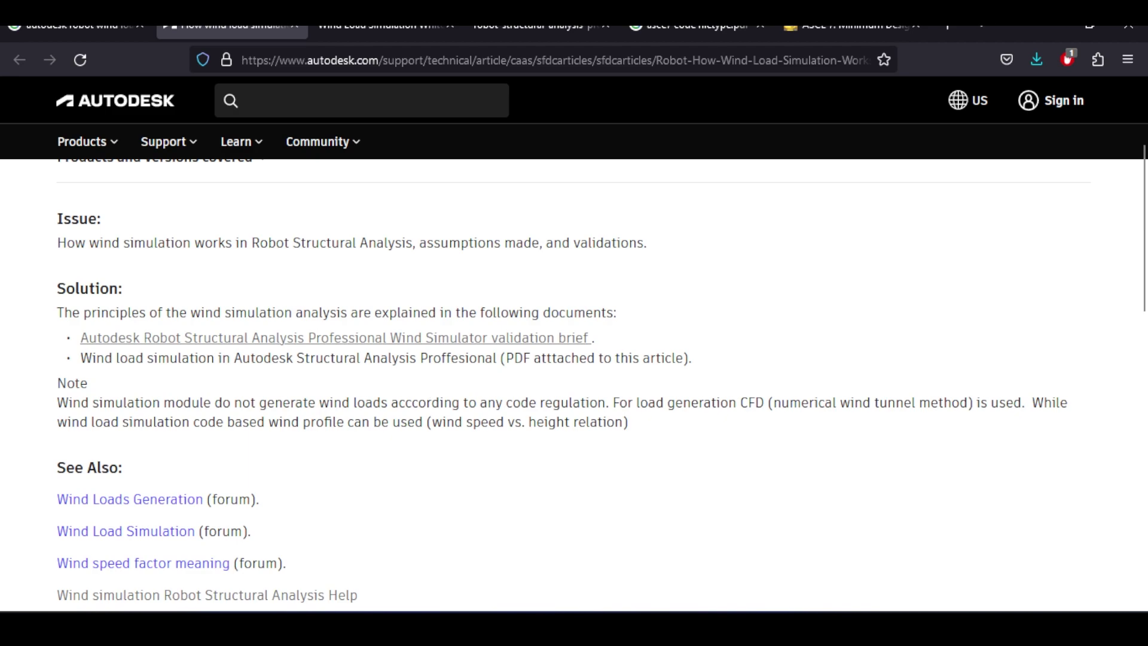
Step: Return to Robot Structural Analysis and select the node at the tower's upper corner, at the end of the outer frame
key(alt+Tab)
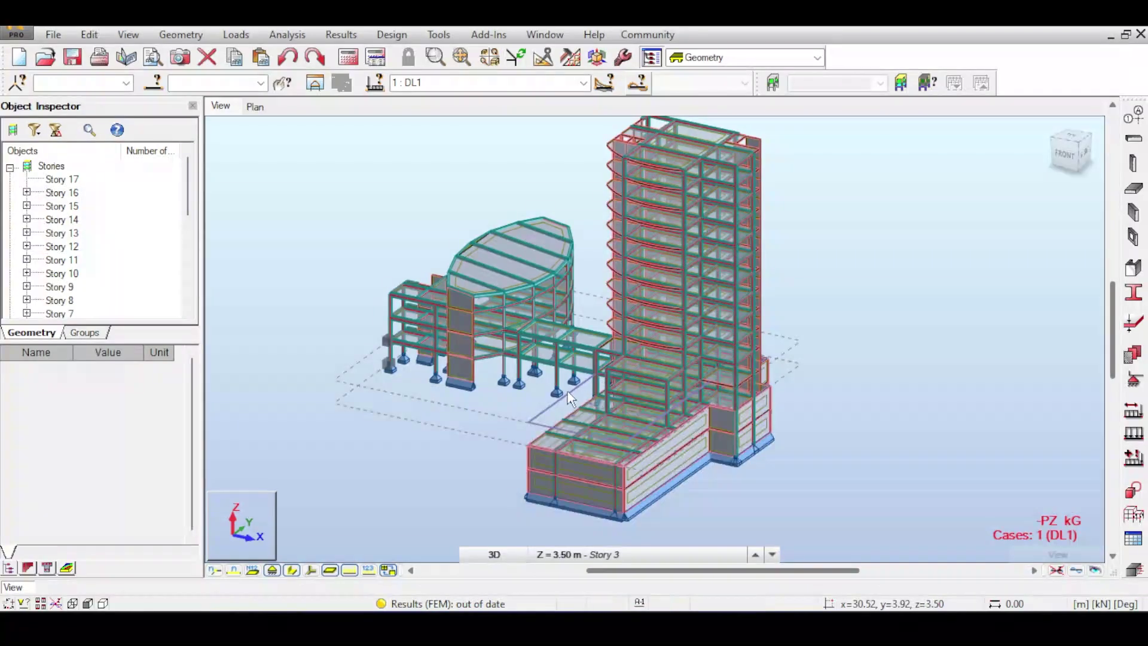
middle_drag(852, 153, 818, 159)
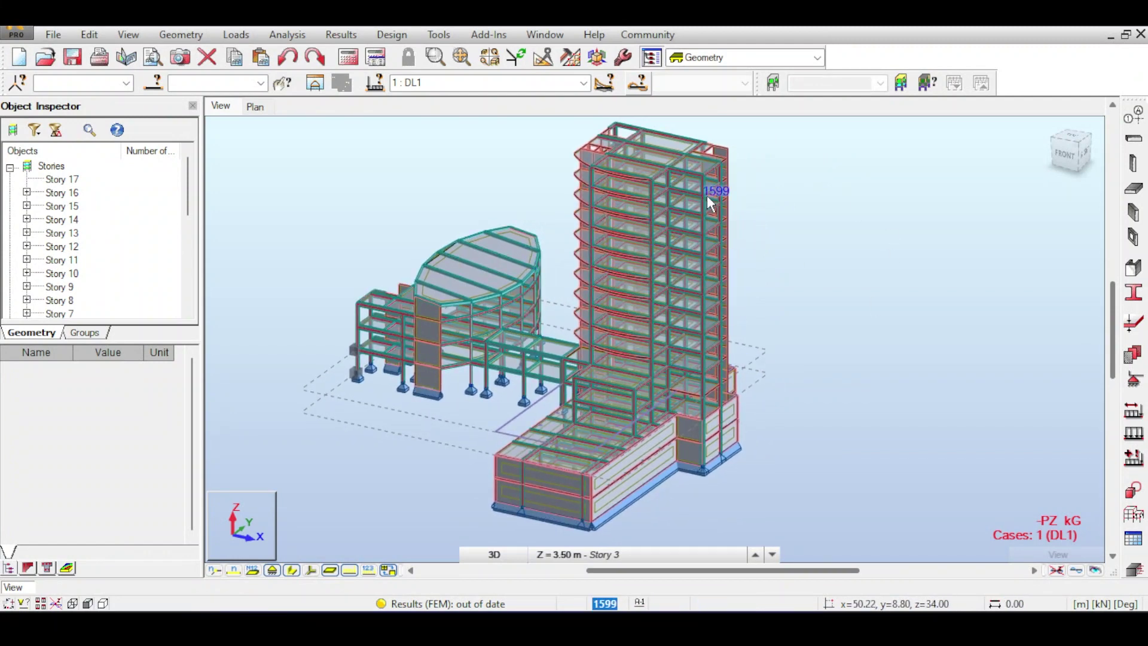
middle_drag(786, 189, 755, 196)
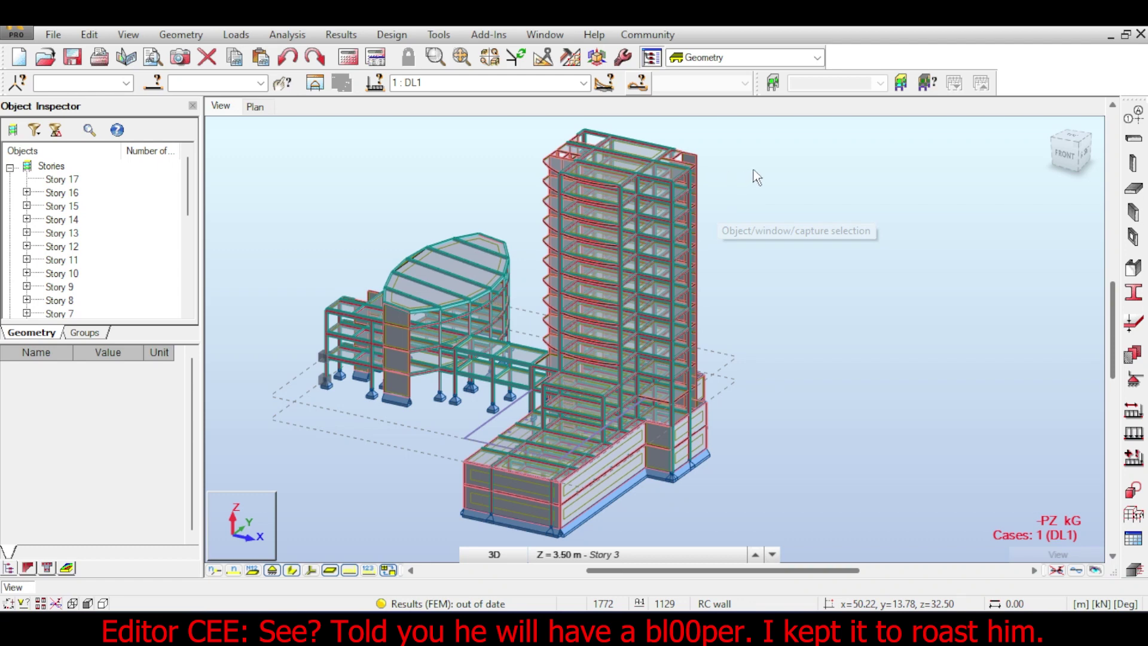
scroll(757, 177, up, 2)
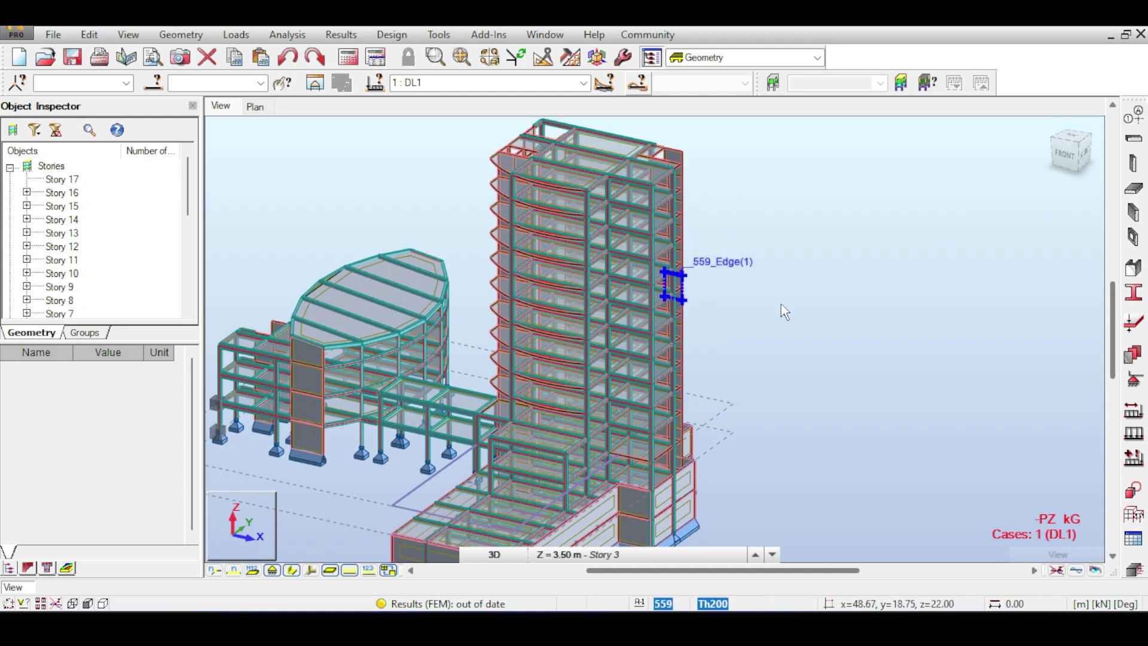
scroll(678, 180, up, 5)
scroll(678, 180, up, 2)
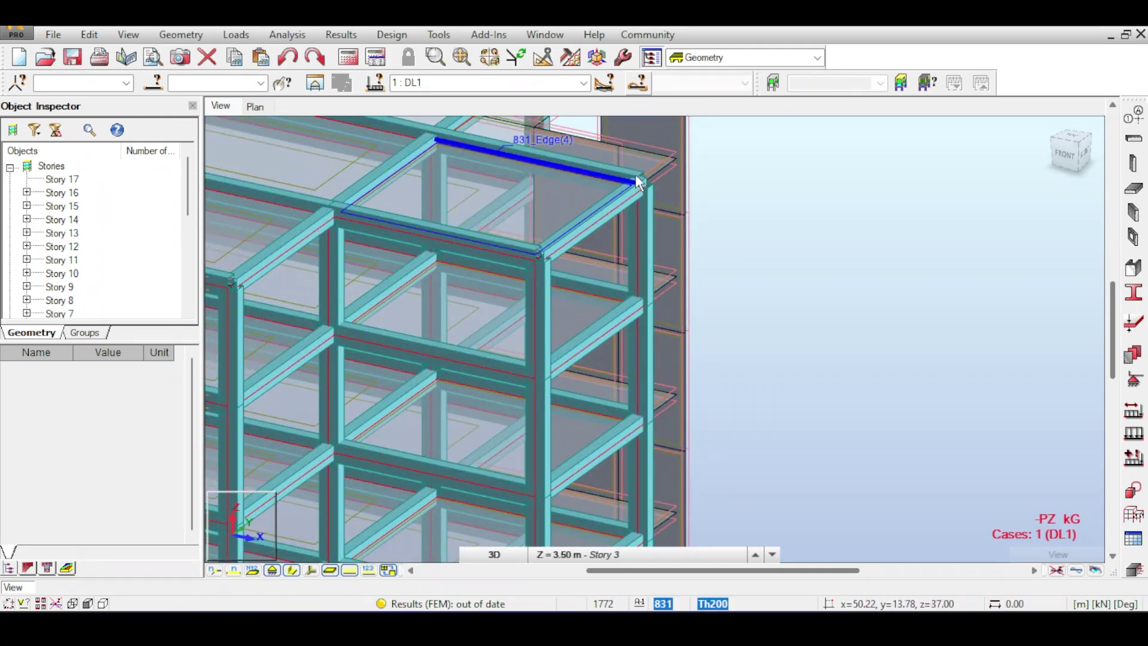
drag(622, 155, 670, 211)
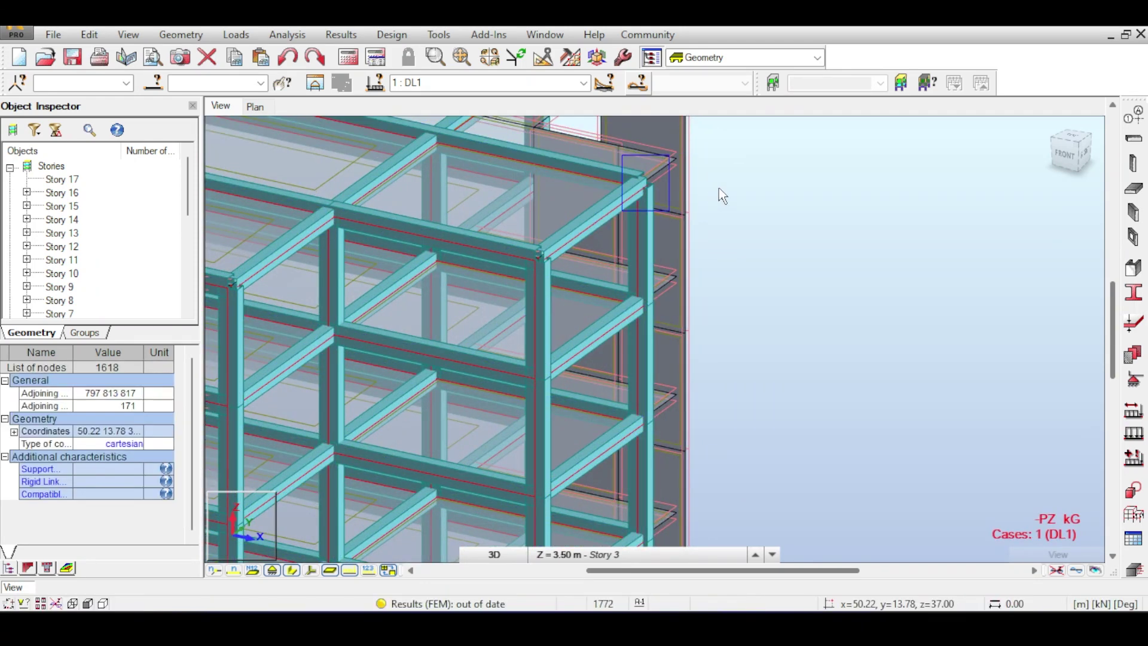
middle_drag(758, 163, 725, 214)
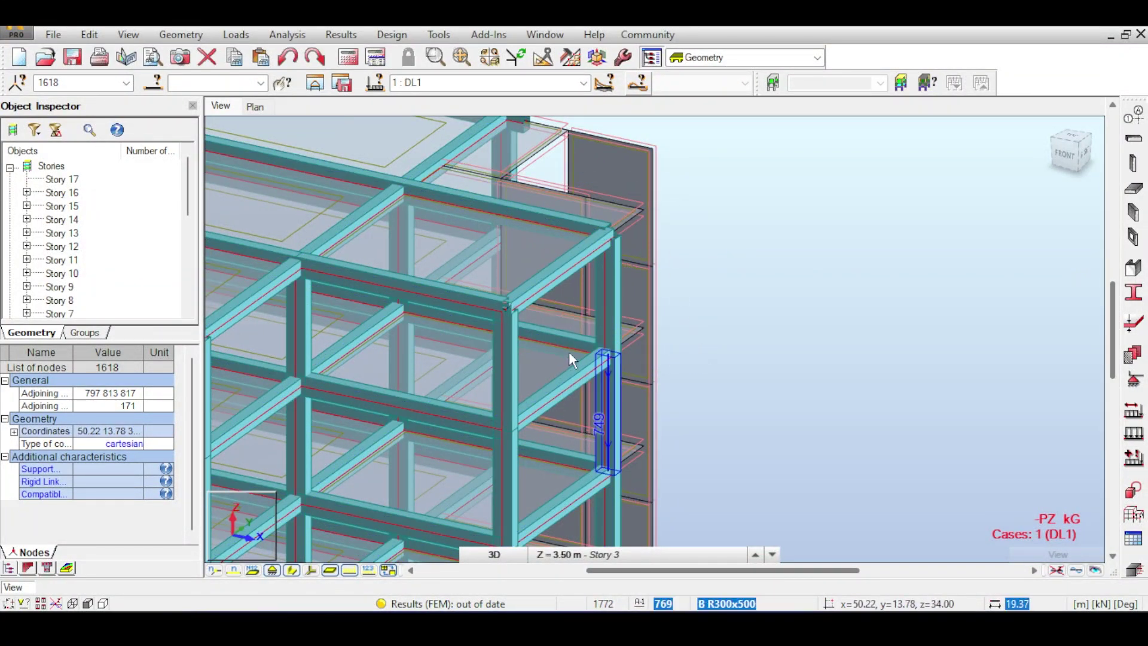
Step: Deselect the tower's corner node and bring the whole building model back into view
scroll(607, 302, down, 3)
middle_drag(694, 216, 820, 182)
click(839, 181)
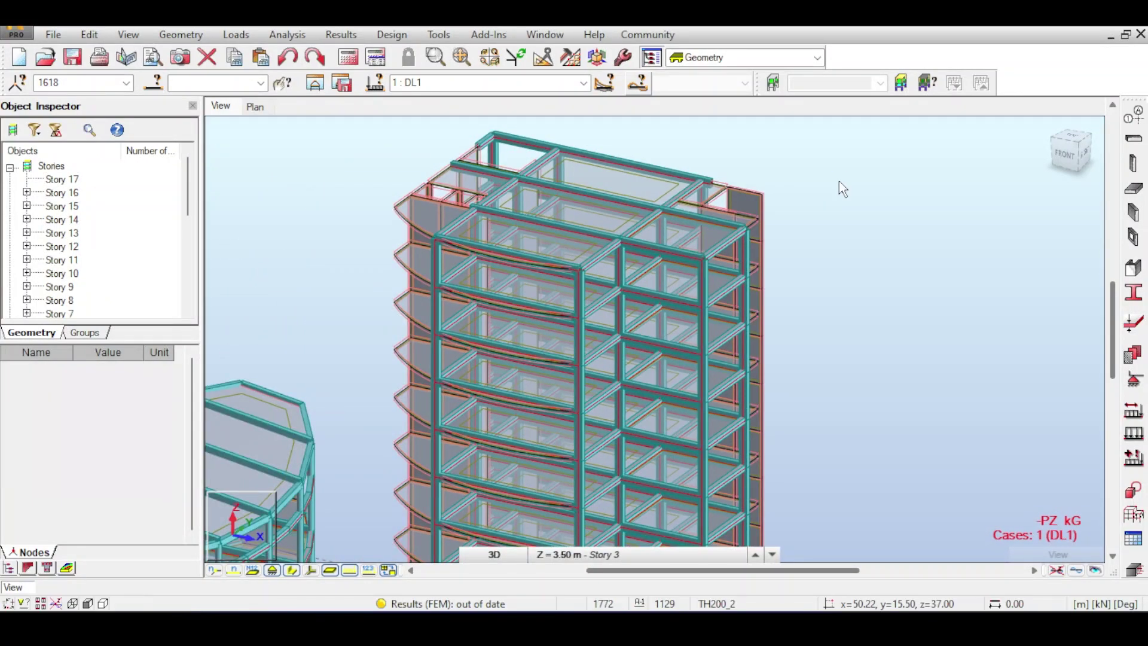
scroll(839, 181, down, 2)
middle_drag(890, 286, 747, 213)
scroll(868, 225, down, 2)
scroll(724, 248, down, 1)
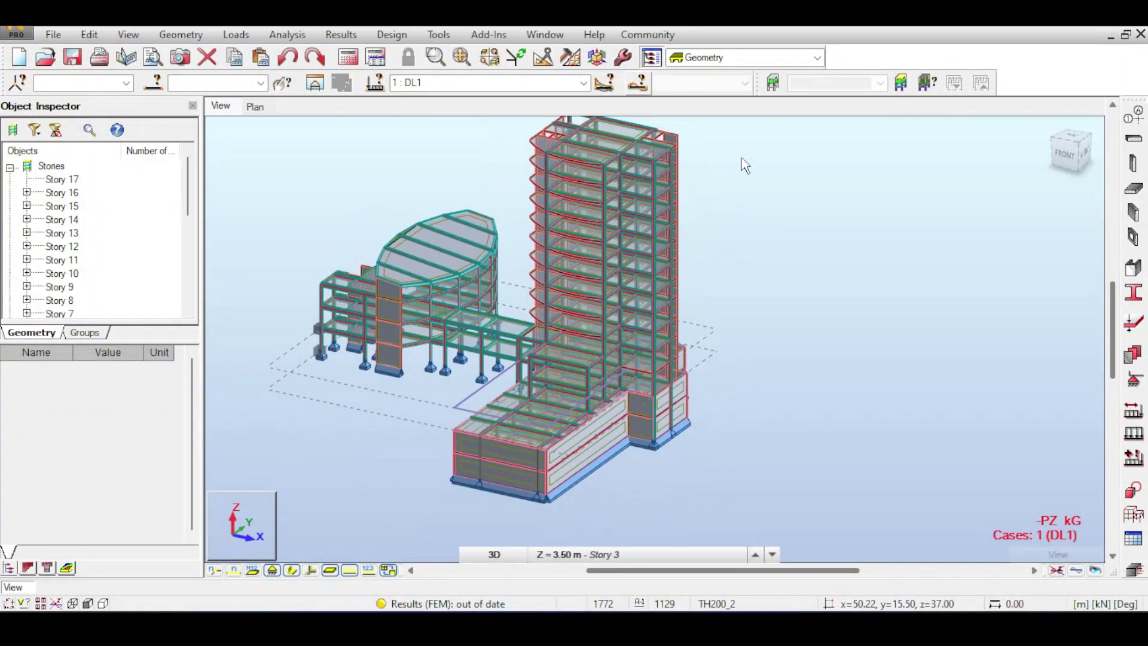
middle_drag(742, 158, 776, 189)
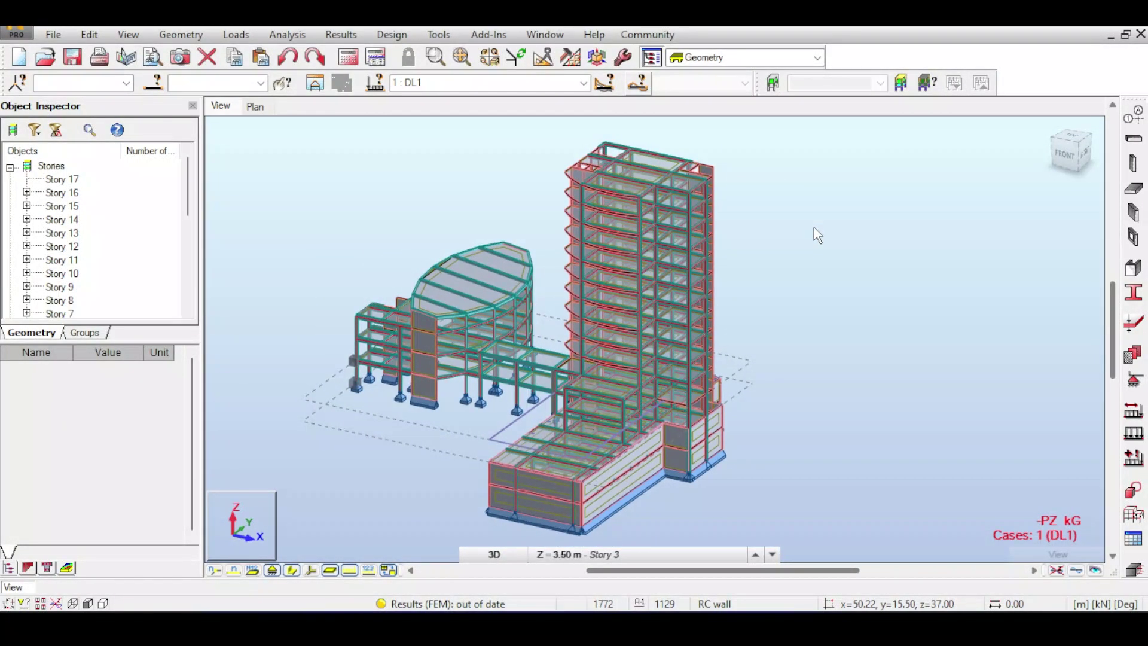
Step: Open the wind loads simulation dialog, look over its General settings, and close it without starting the simulation
click(233, 34)
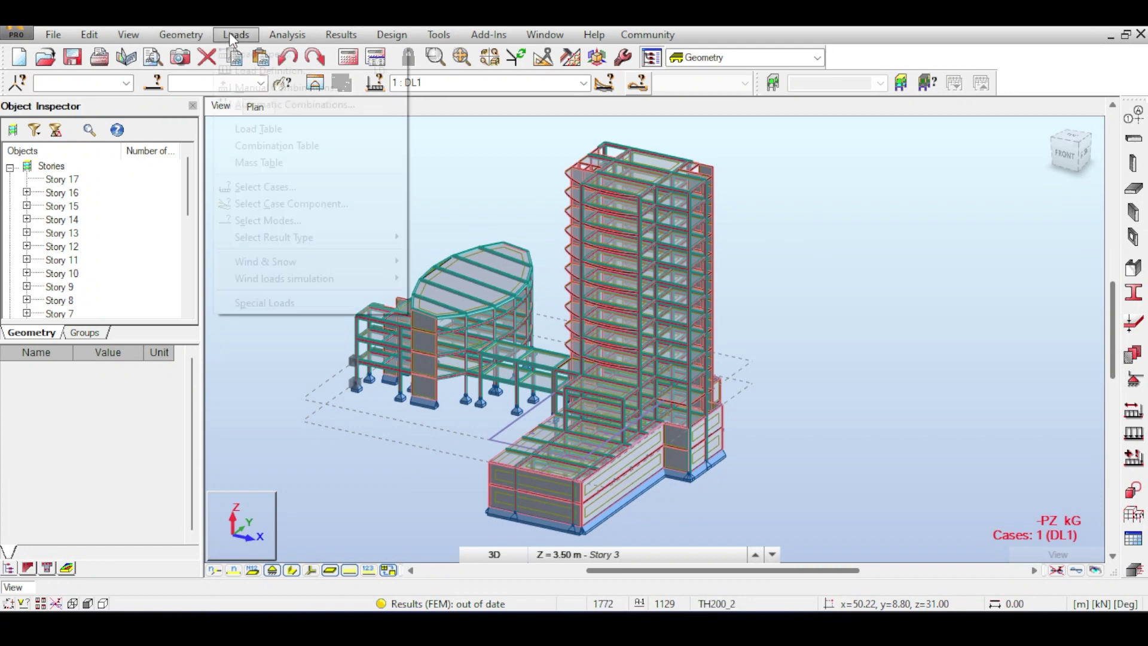
mouse_move(334, 278)
click(490, 278)
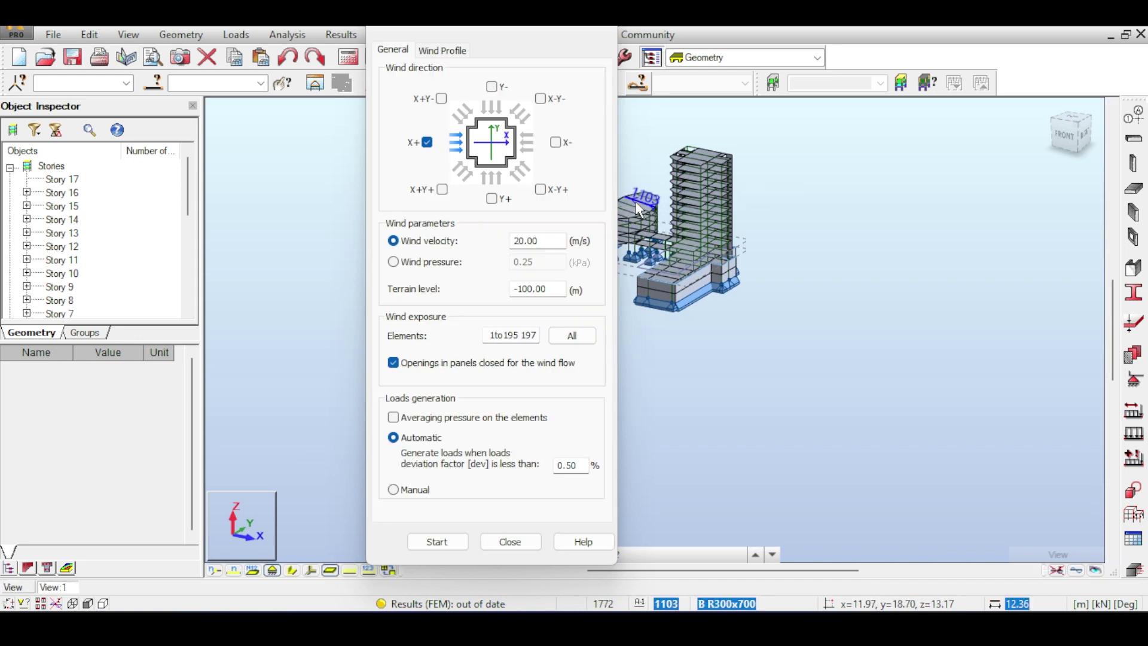
click(603, 31)
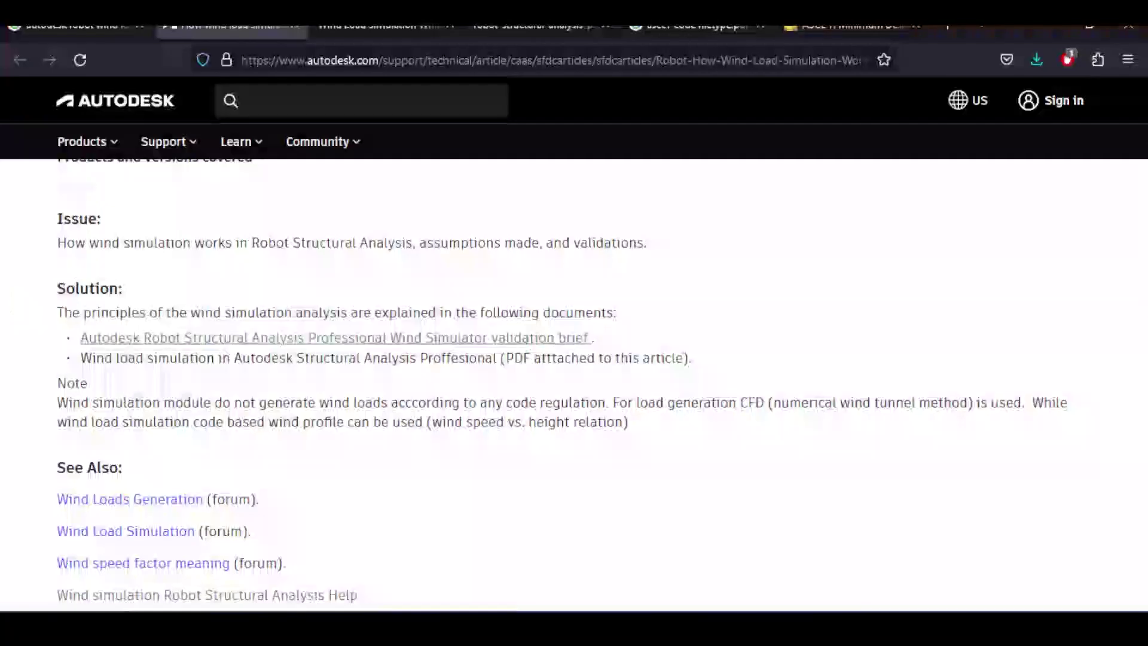
Step: Switch to the browser's Wind Load Simulation white paper and skim back from Figure 4 and the conclusions to the wind consultant discussion
click(383, 29)
scroll(571, 326, up, 3)
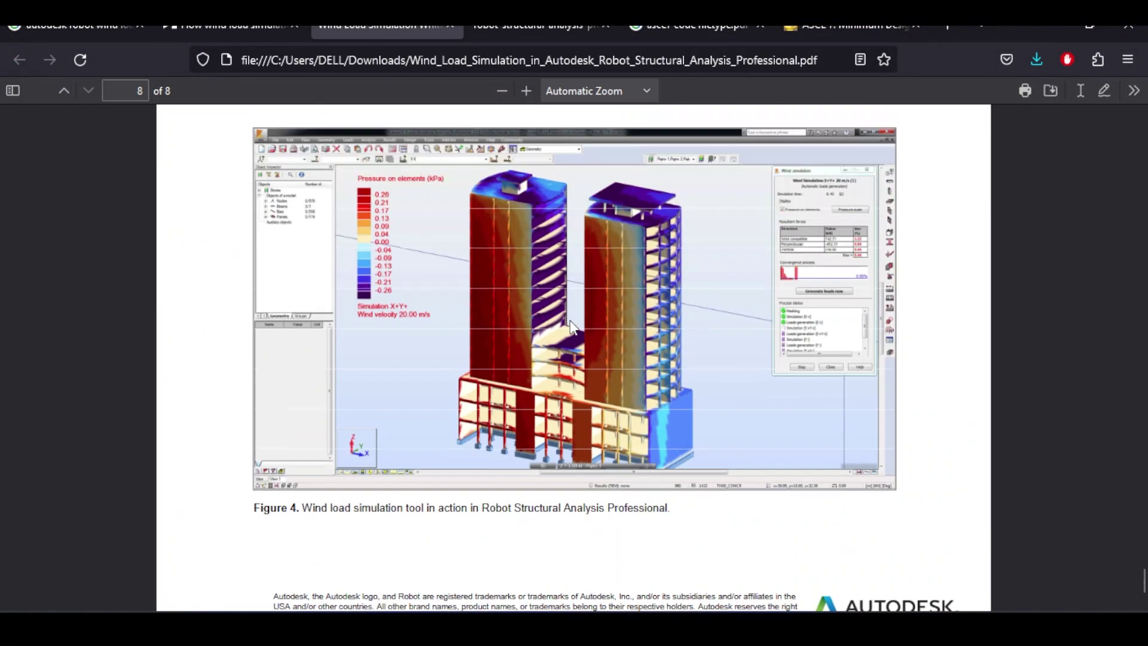
scroll(571, 322, up, 5)
scroll(570, 322, down, 8)
scroll(570, 322, up, 10)
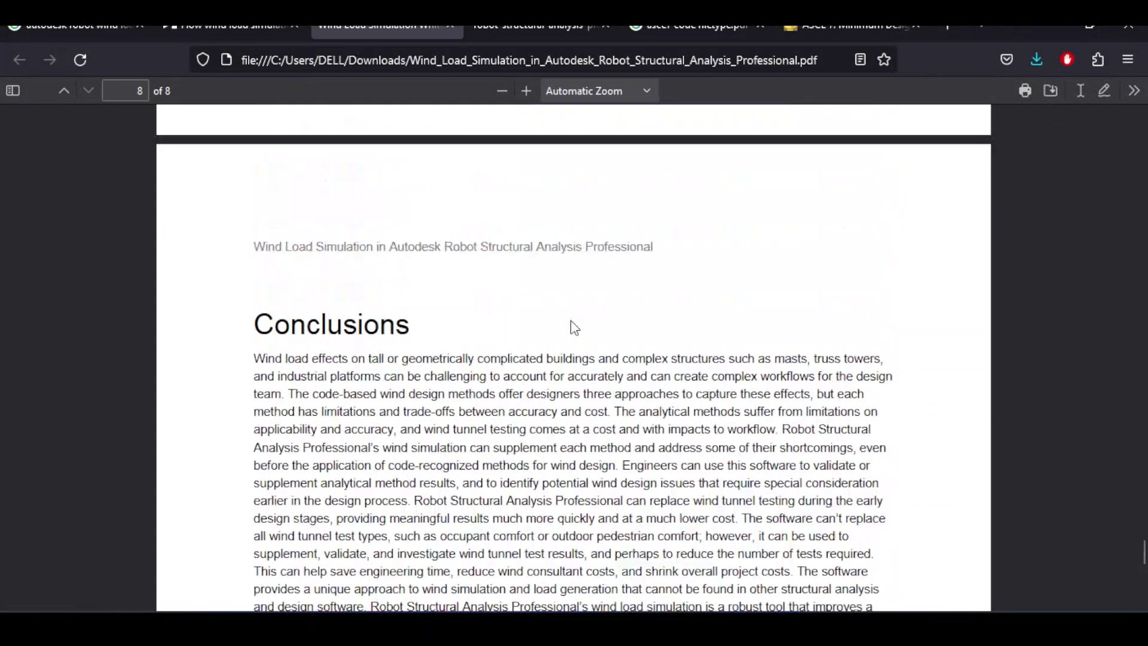
scroll(571, 323, up, 15)
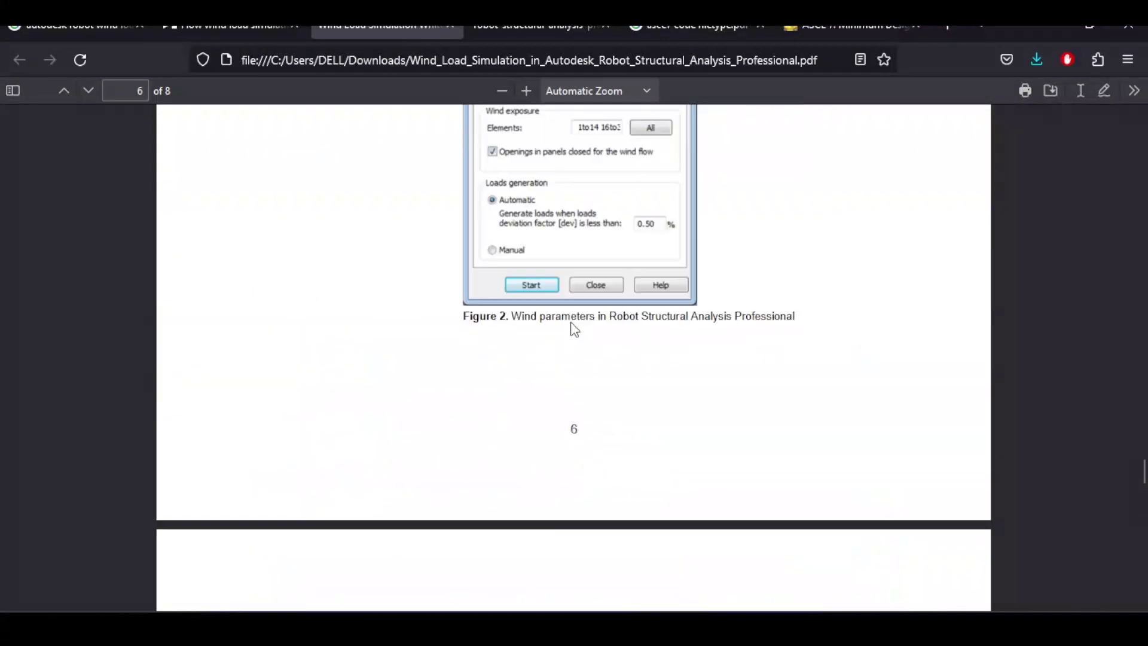
scroll(574, 326, up, 12)
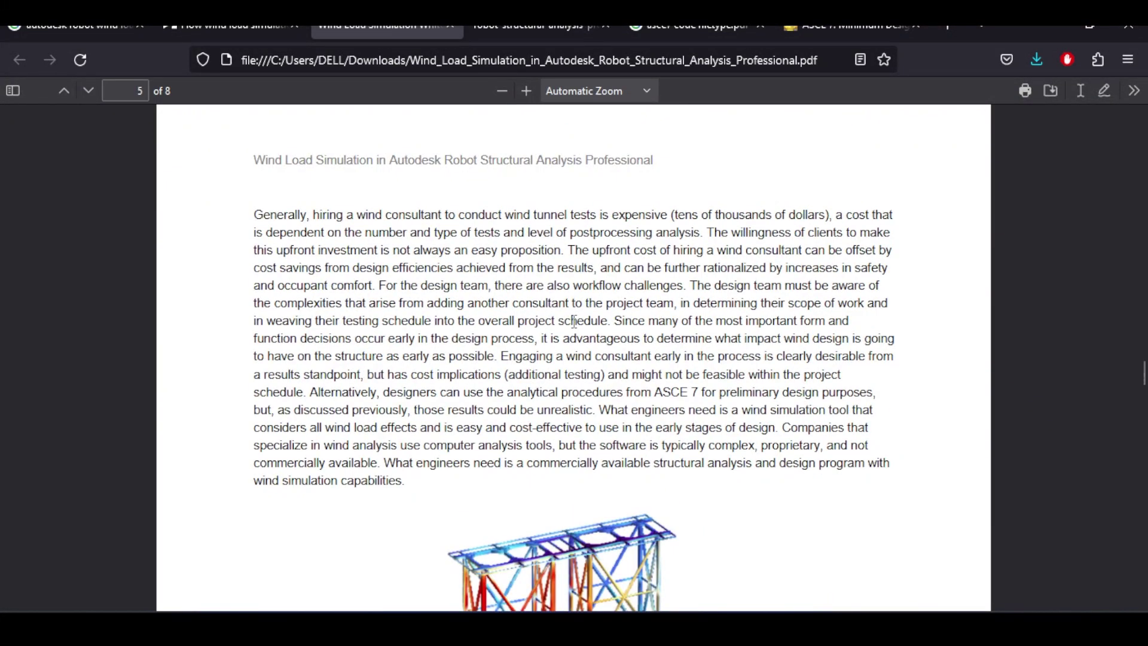
scroll(574, 322, up, 5)
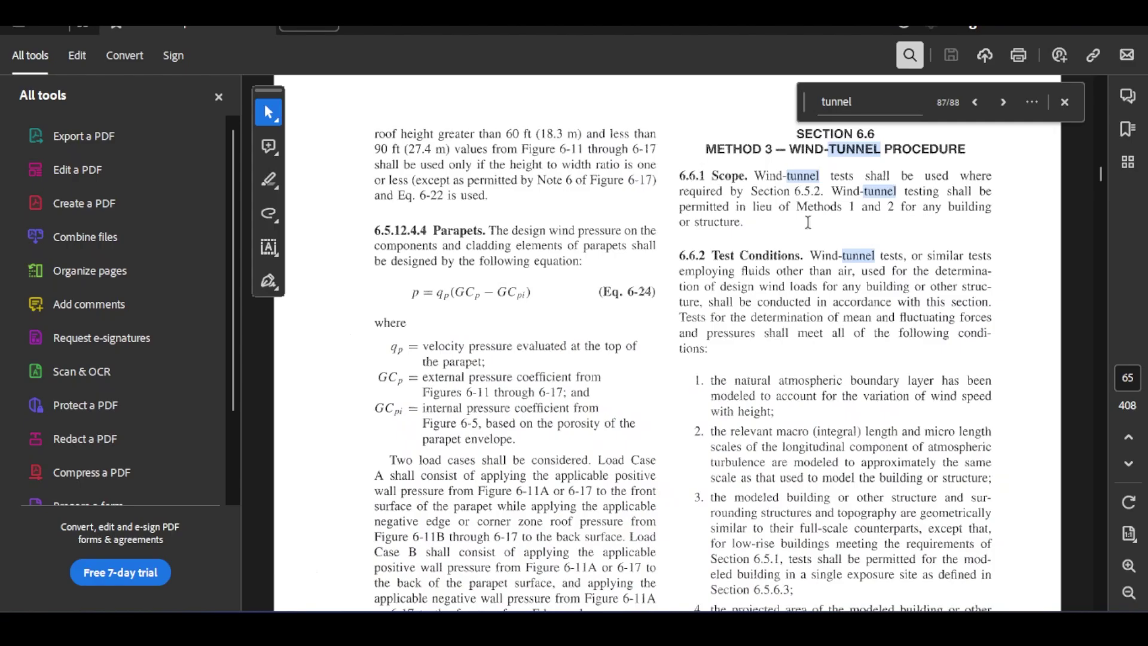
Step: Highlight the 6.6.1 Scope paragraph on wind-tunnel tests in the ASCE 7 code PDF
drag(754, 175, 755, 224)
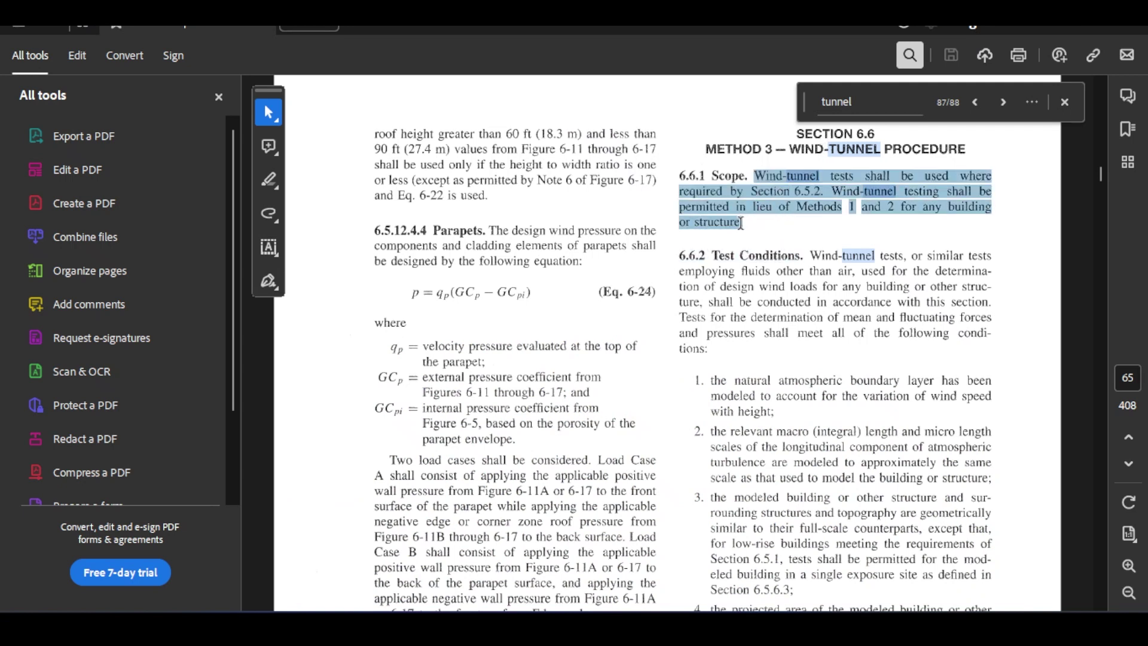
click(754, 225)
Step: Return to Robot Structural Analysis and examine the lower block's walls, columns and foundations from the front
key(alt+Tab)
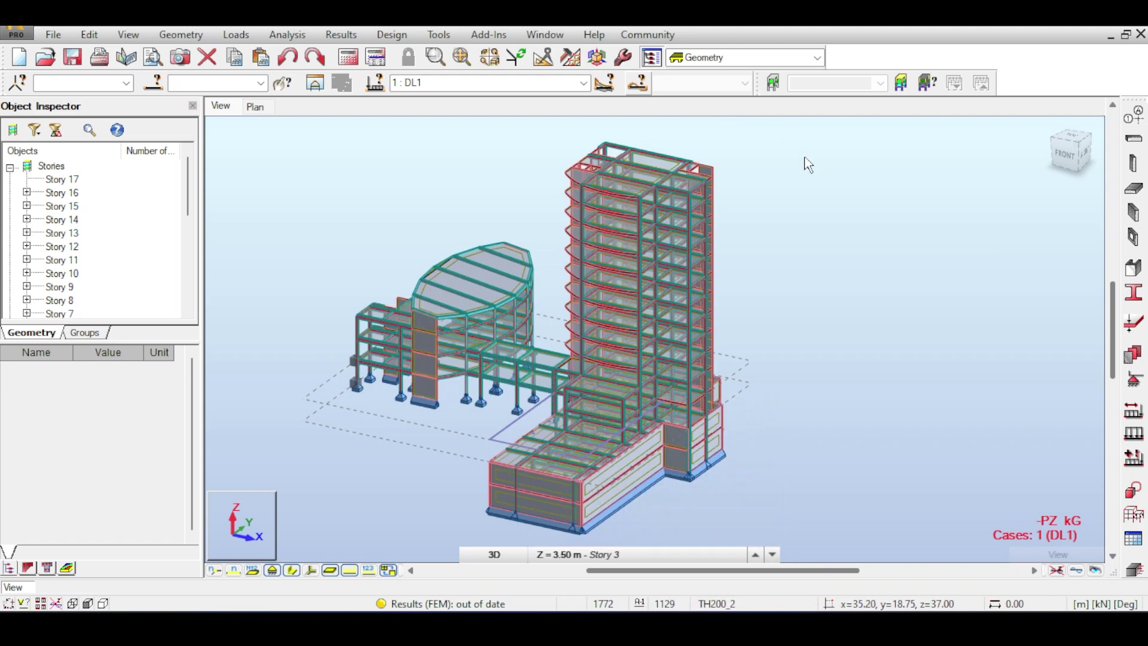
middle_drag(821, 235, 836, 192)
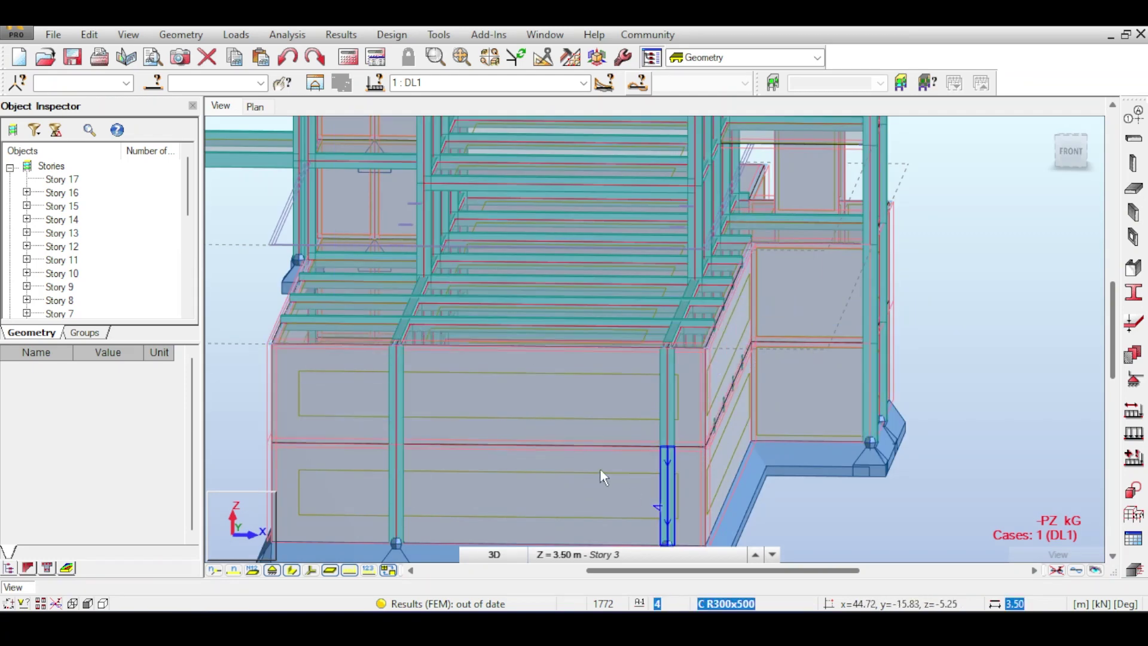
middle_drag(600, 468, 658, 411)
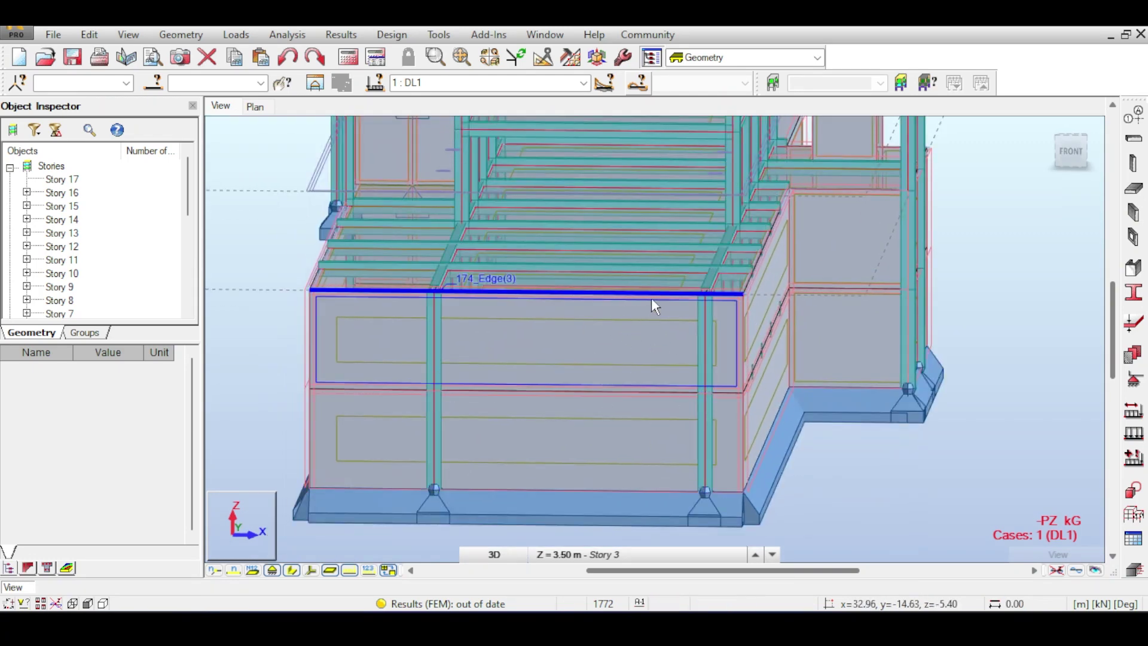
Step: Switch to the ASCE 7 code PDF and look through Table 4-1 on minimum uniformly distributed live loads
mouse_move(731, 554)
click(705, 627)
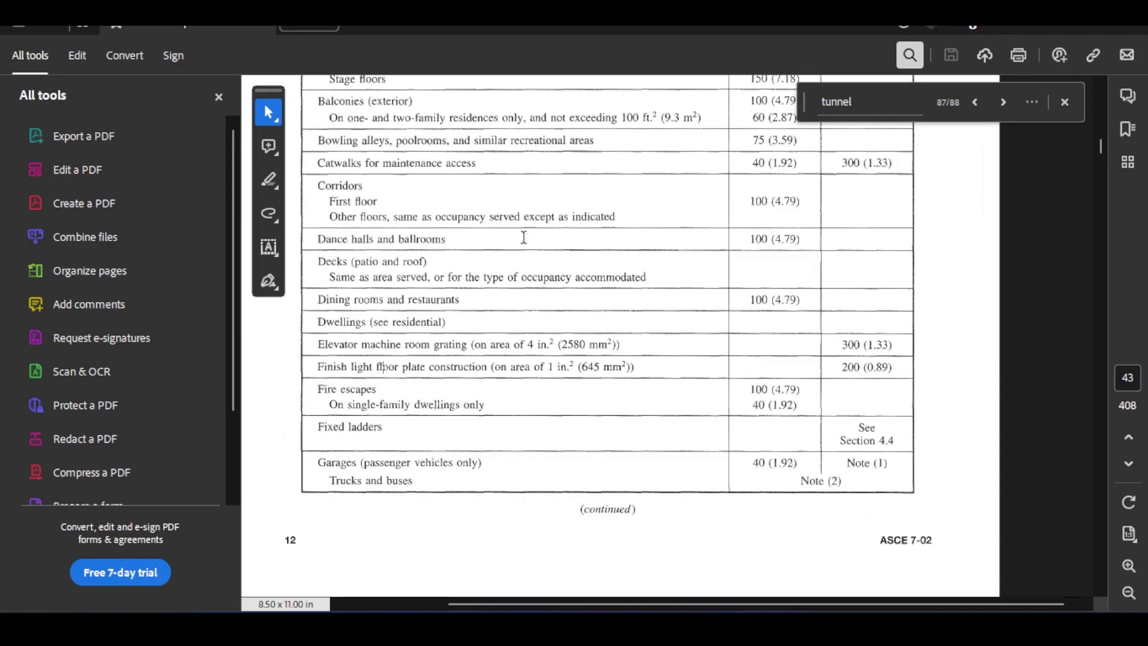
scroll(536, 339, up, 6)
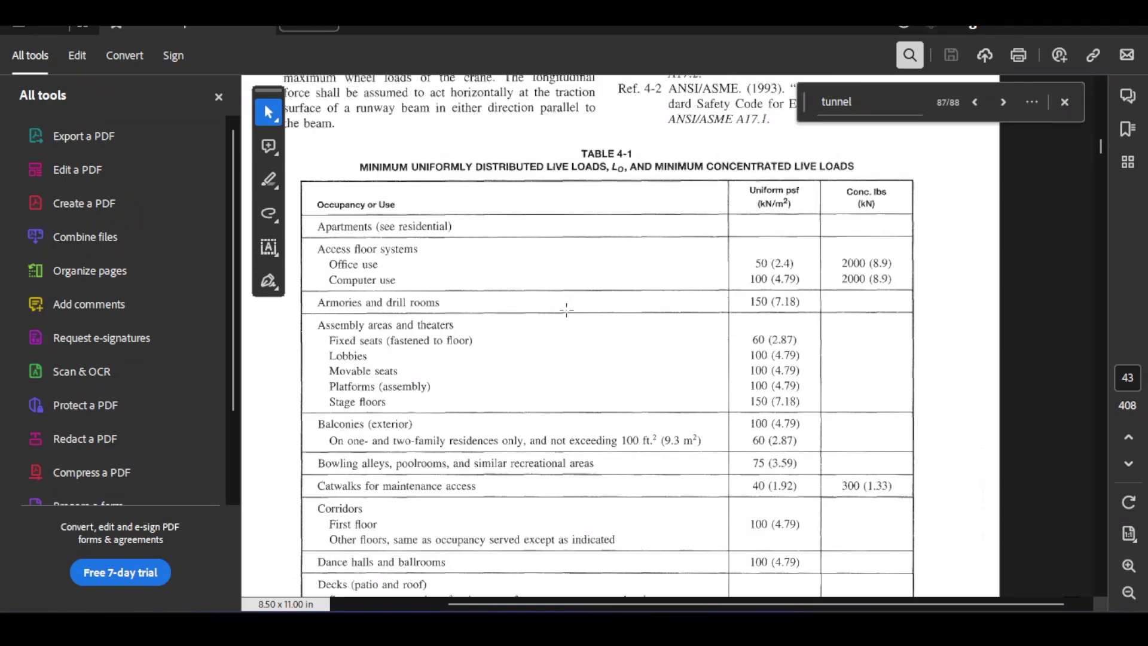
Step: Read through the occupancy categories on the first page of Table 4-1, from assembly areas down to garages
scroll(550, 300, down, 2)
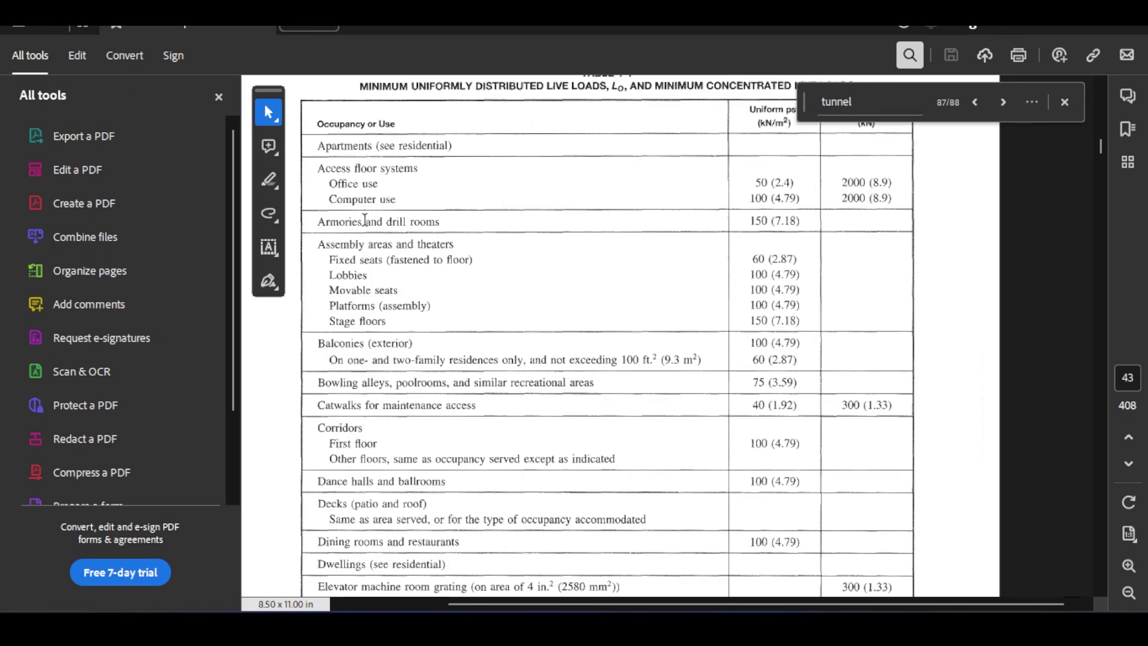
scroll(377, 156, down, 3)
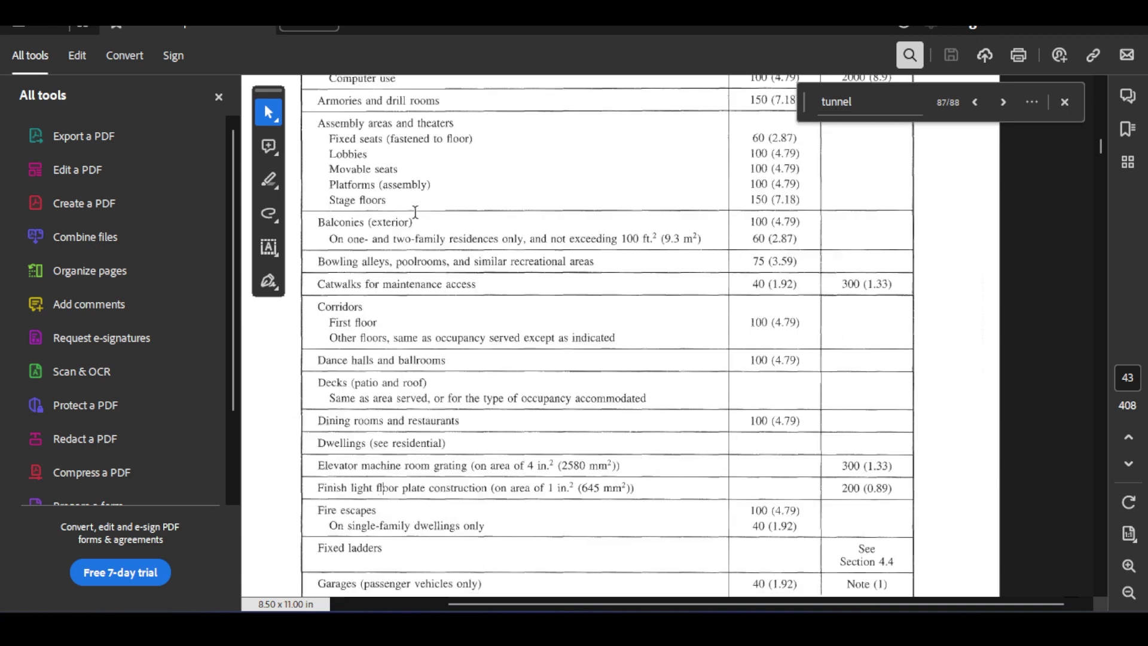
scroll(417, 239, down, 1)
scroll(383, 234, down, 1)
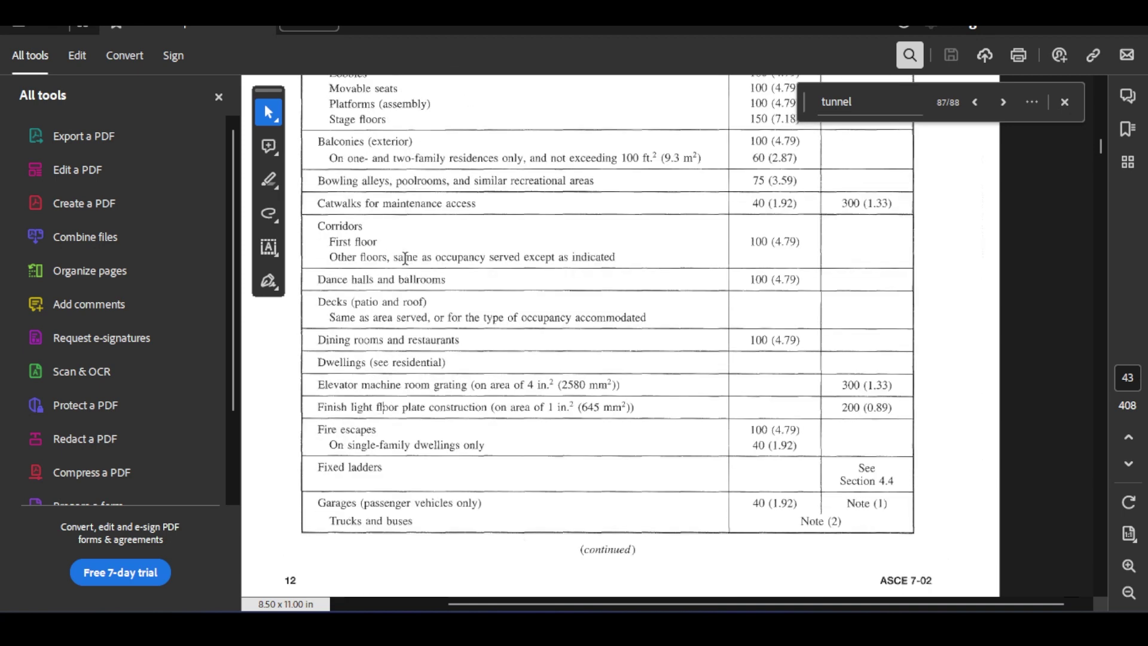
scroll(407, 263, down, 1)
scroll(416, 279, down, 2)
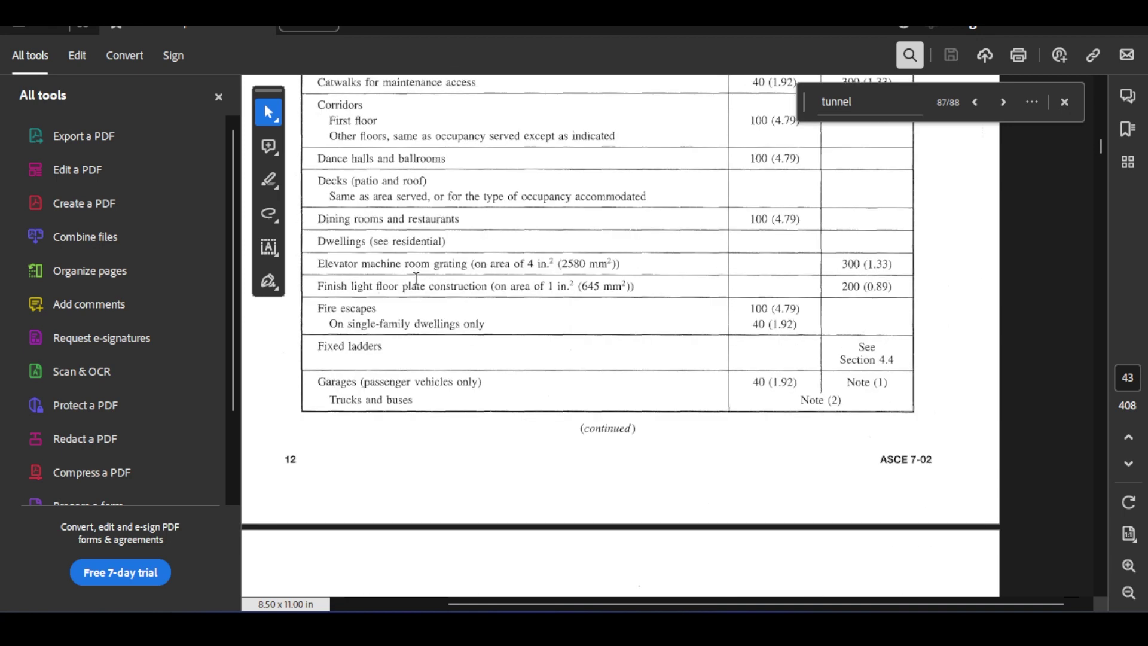
scroll(416, 279, down, 1)
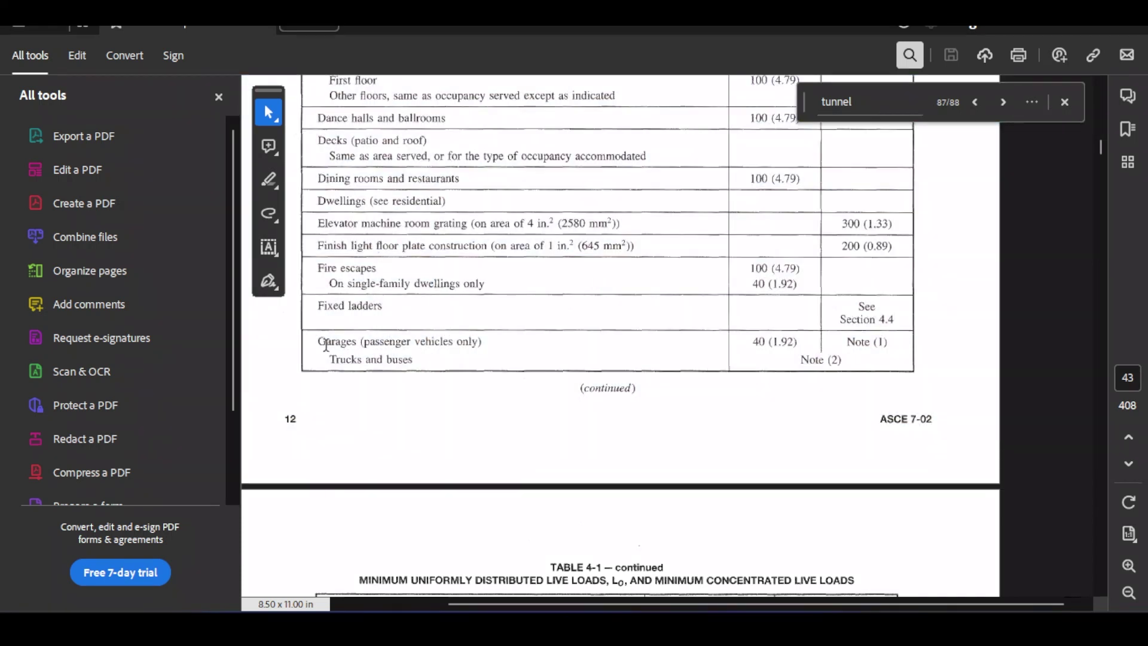
Step: Highlight the passenger-vehicle garages entry and its uniform load in Table 4-1, and the fire escapes load for comparison
drag(319, 342, 474, 343)
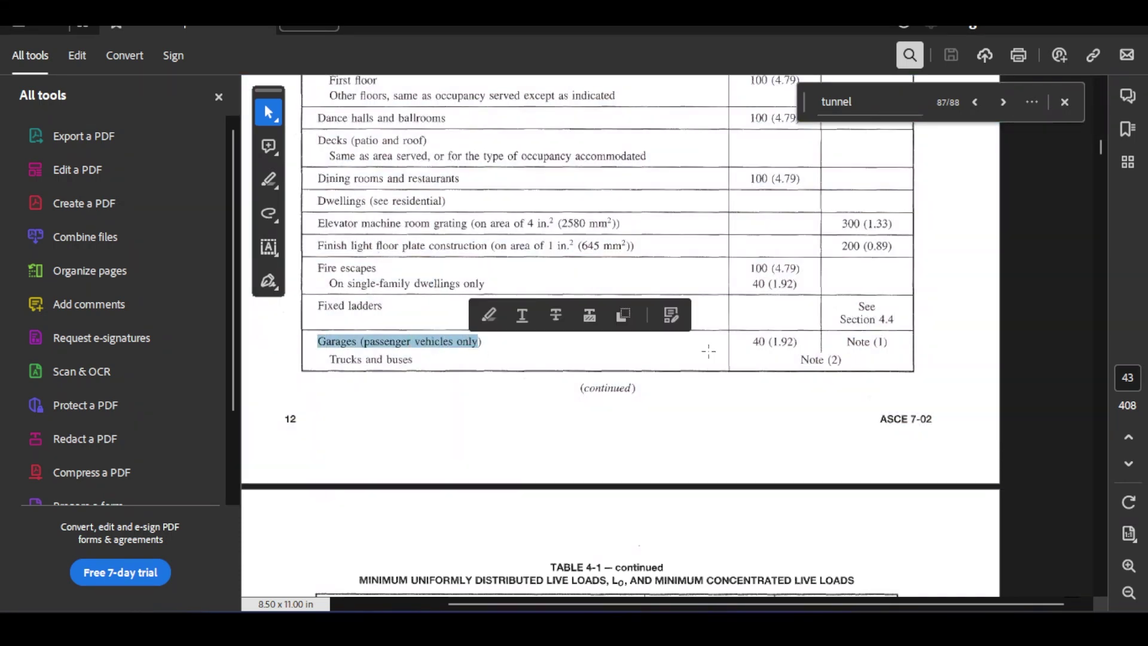
drag(811, 346, 776, 348)
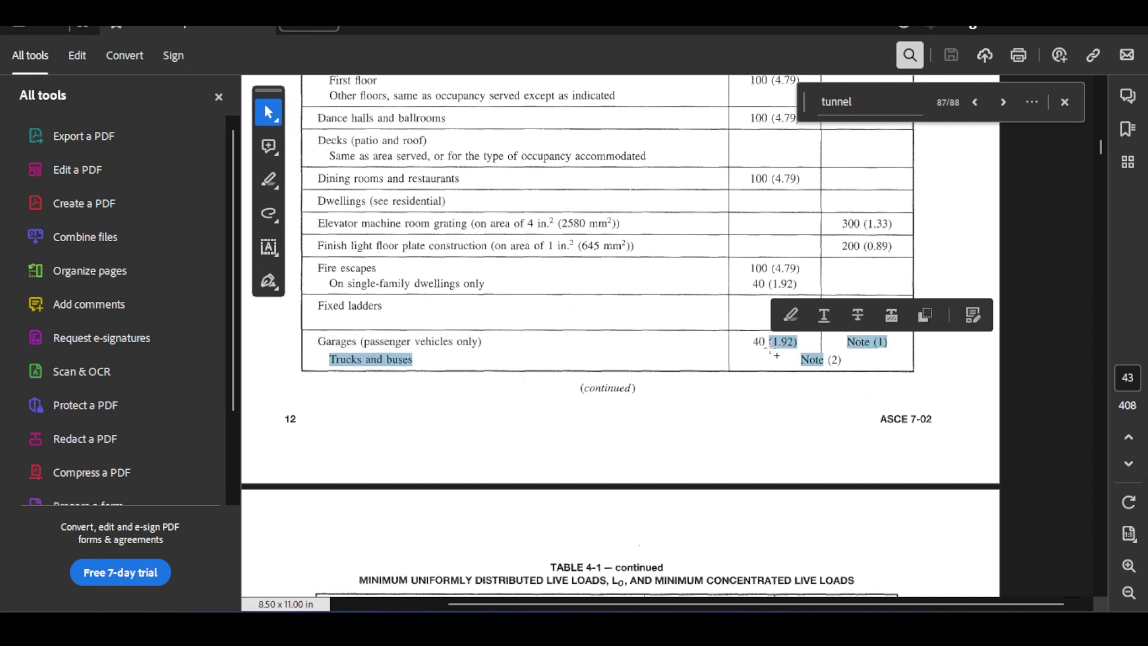
click(775, 344)
double_click(774, 343)
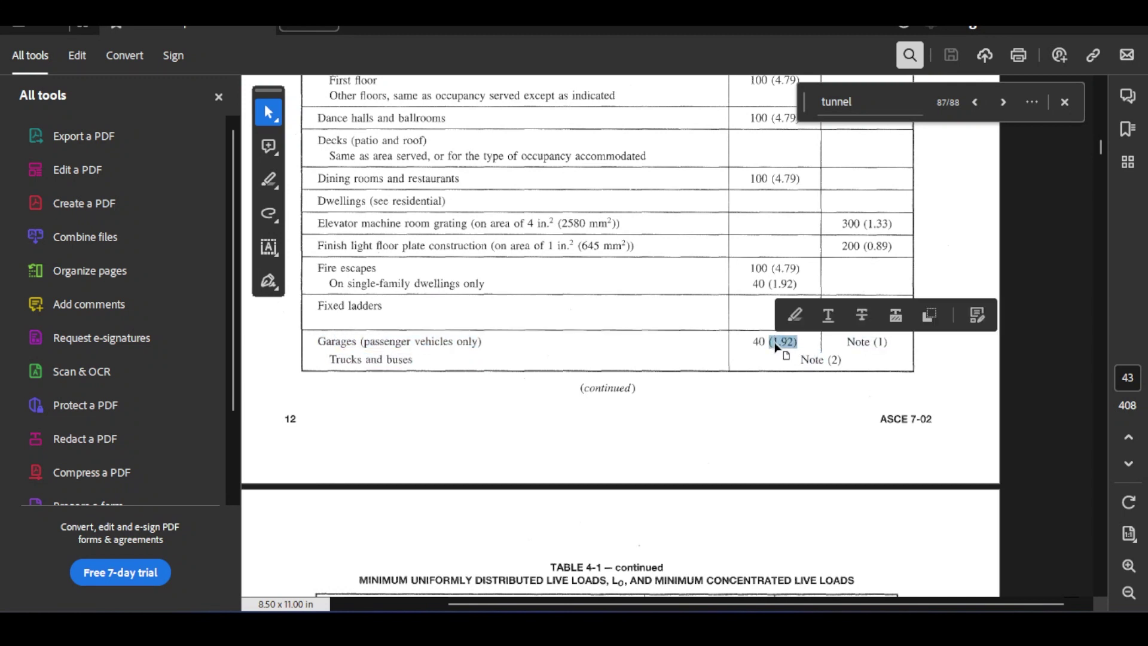
click(803, 264)
drag(803, 264, 771, 265)
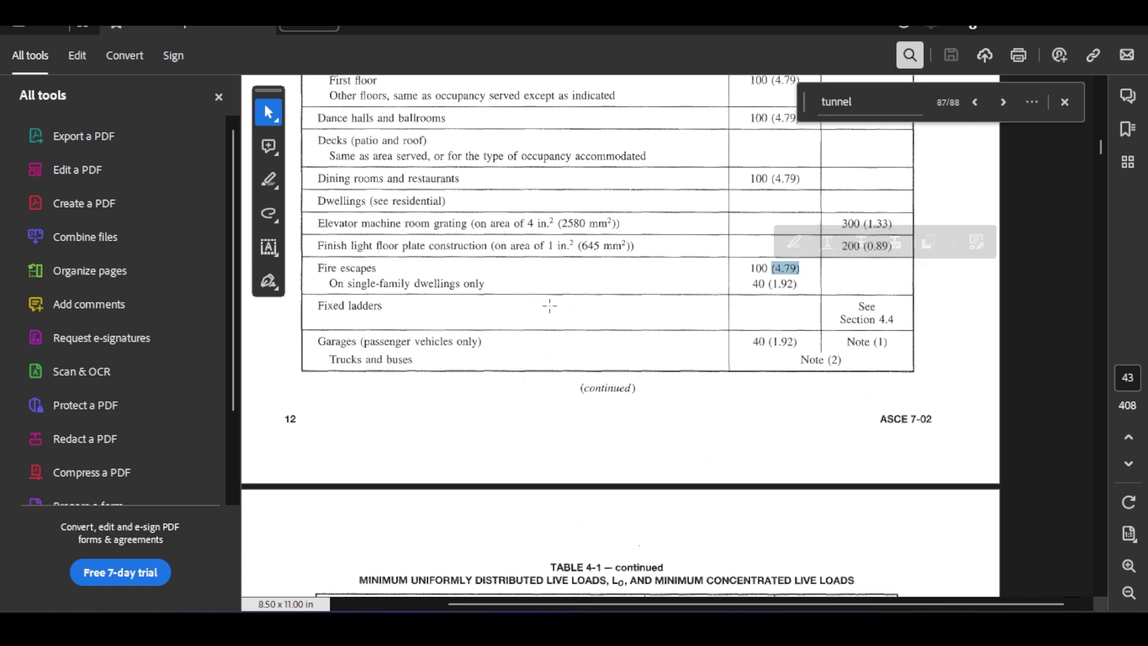
click(785, 268)
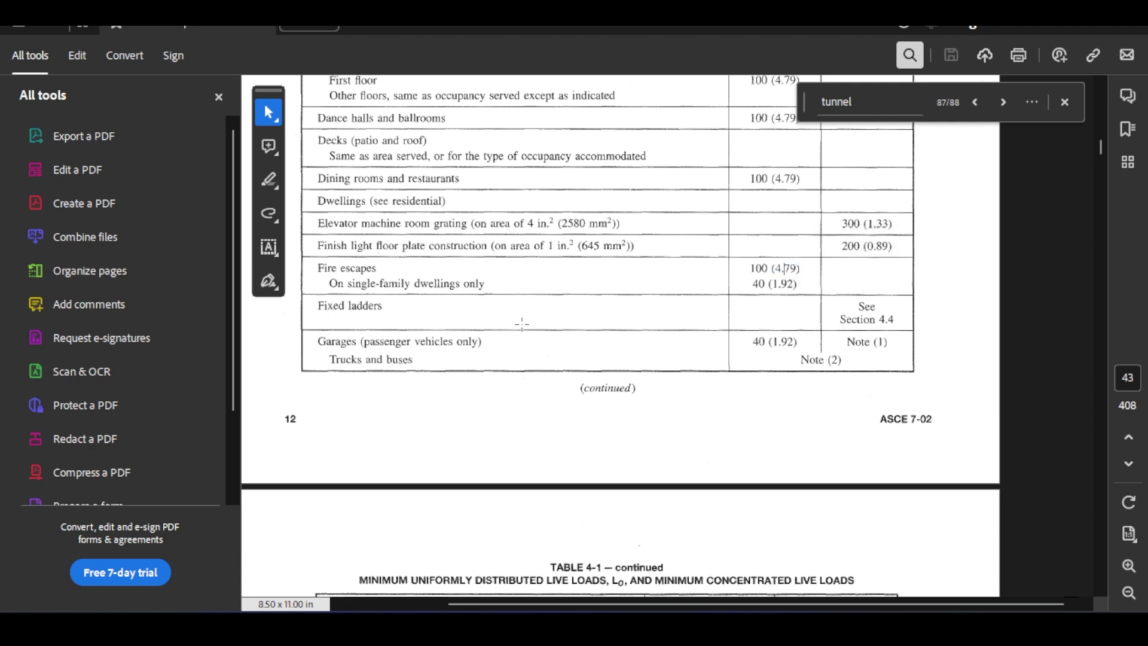
Step: Check the garages row again by selecting its uniform load and note at the end of the table's first page
scroll(522, 324, down, 1)
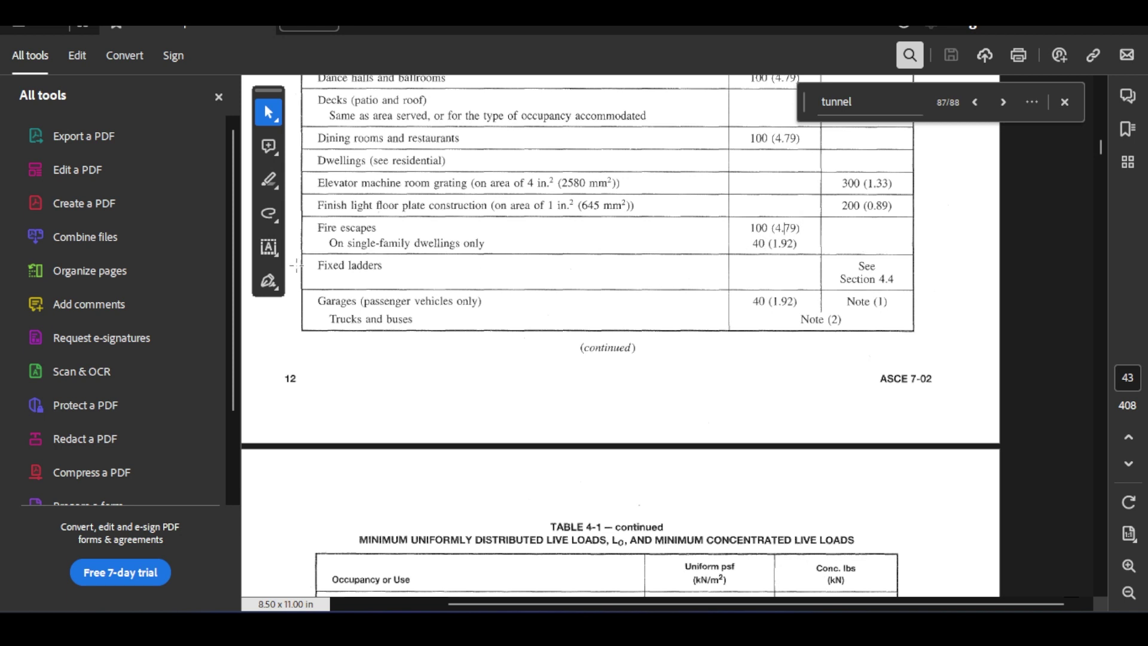
scroll(382, 283, down, 2)
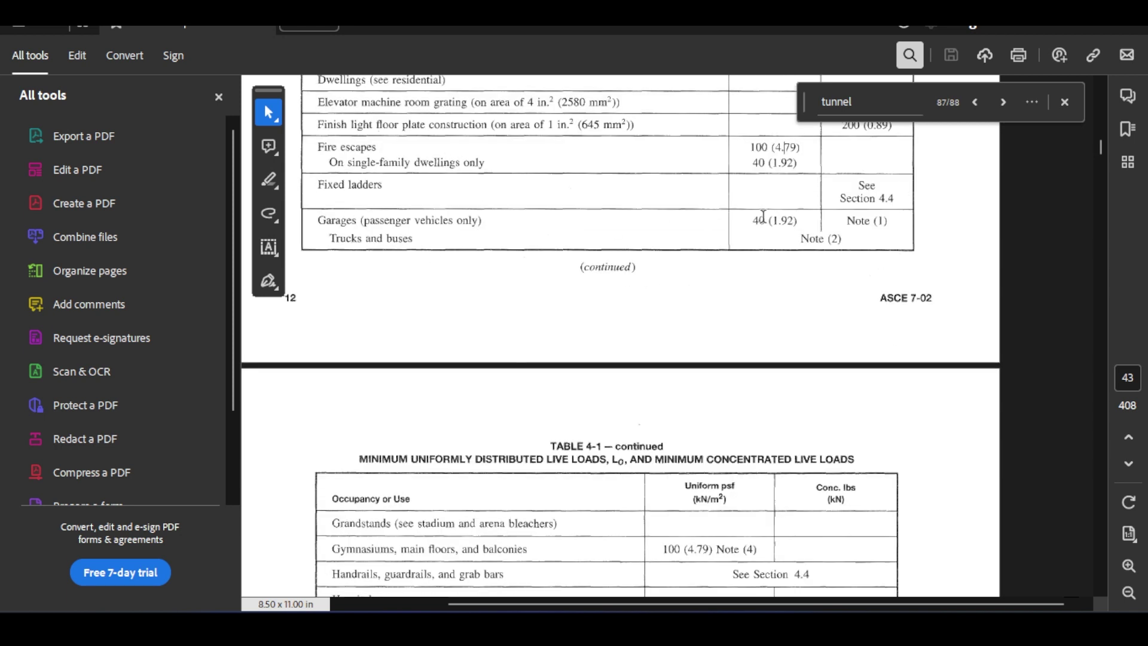
drag(811, 226, 771, 222)
click(769, 221)
drag(490, 219, 335, 238)
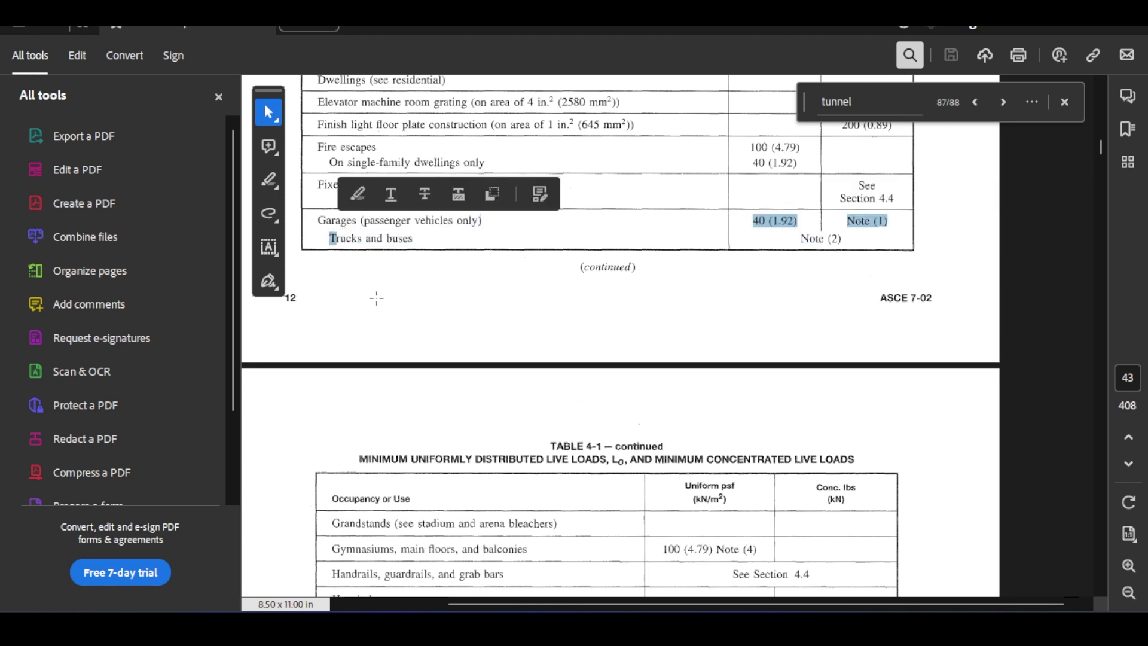
Step: Look through the hospital, library and manufacturing live loads on the continued Table 4-1 and highlight the heavy manufacturing uniform load
scroll(376, 298, down, 5)
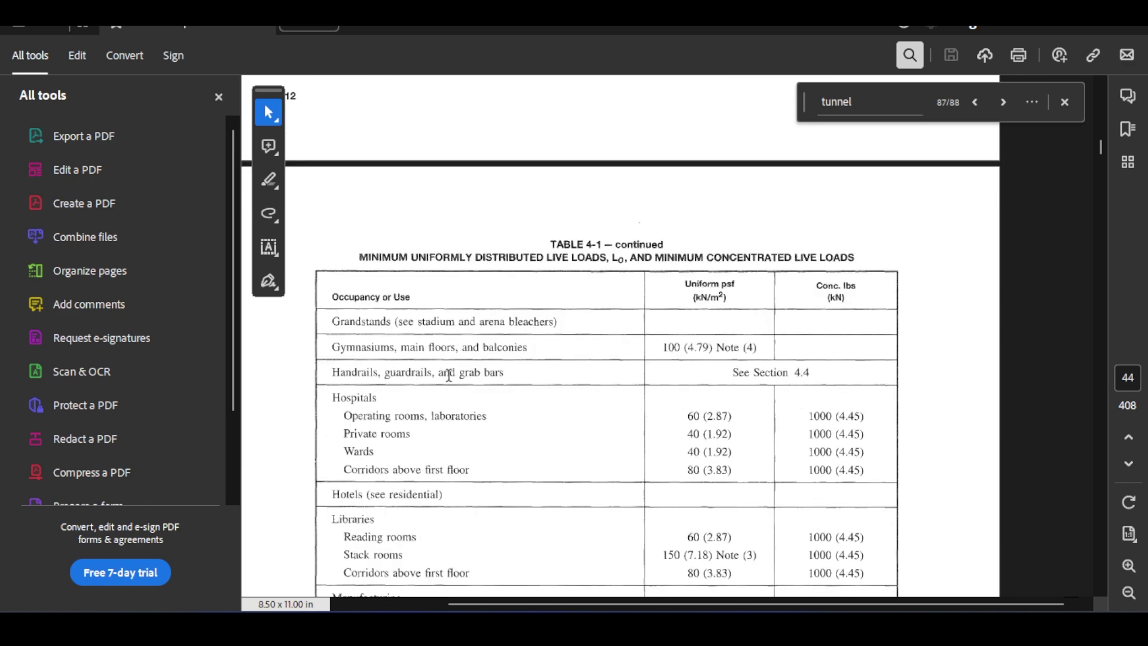
scroll(448, 375, down, 3)
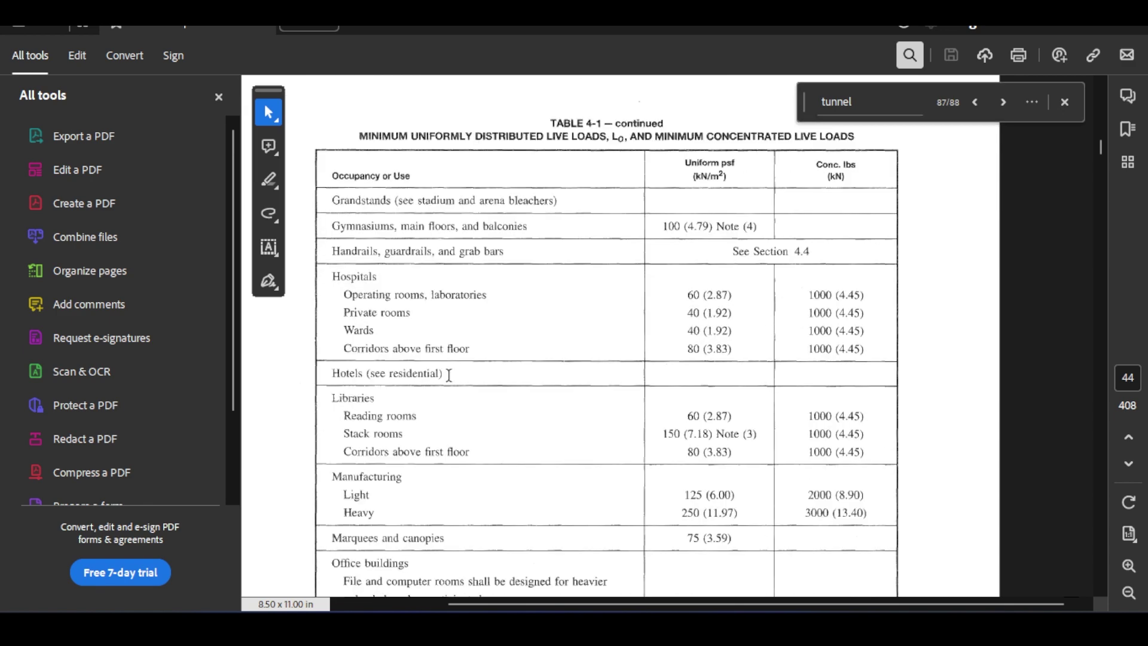
scroll(448, 375, down, 1)
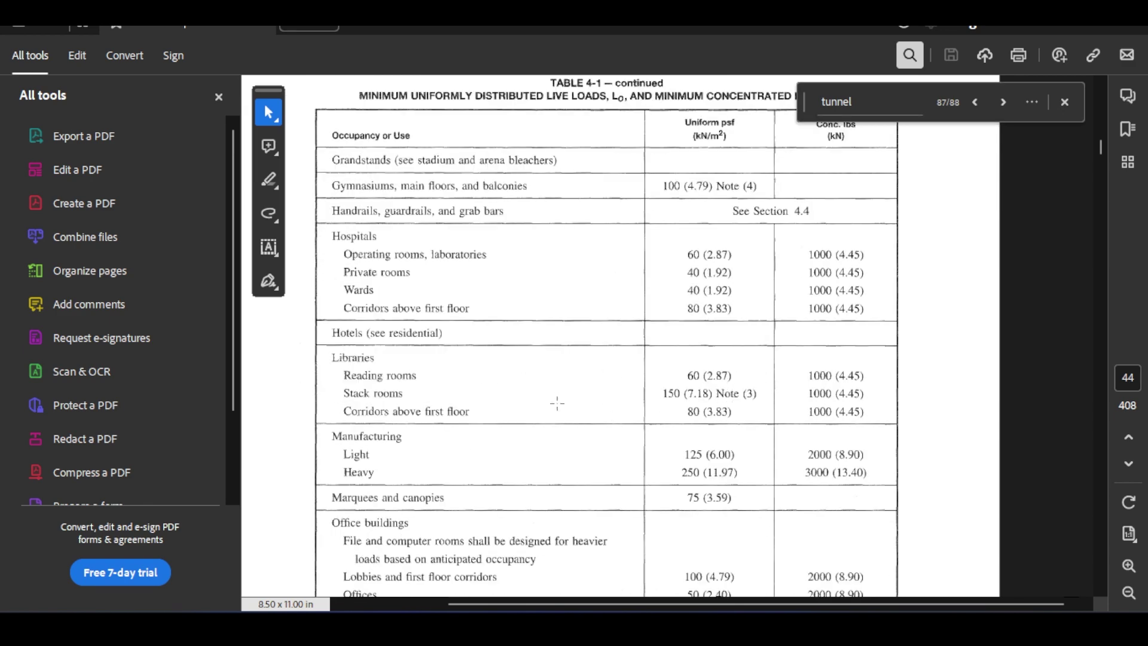
scroll(442, 402, down, 2)
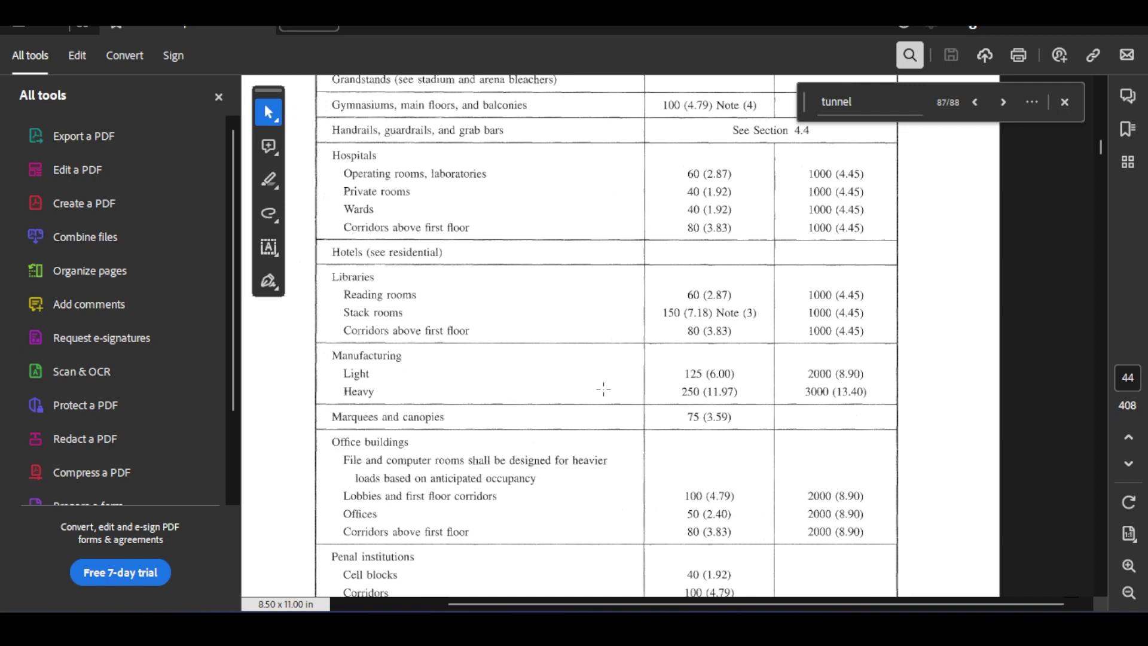
drag(747, 397, 680, 394)
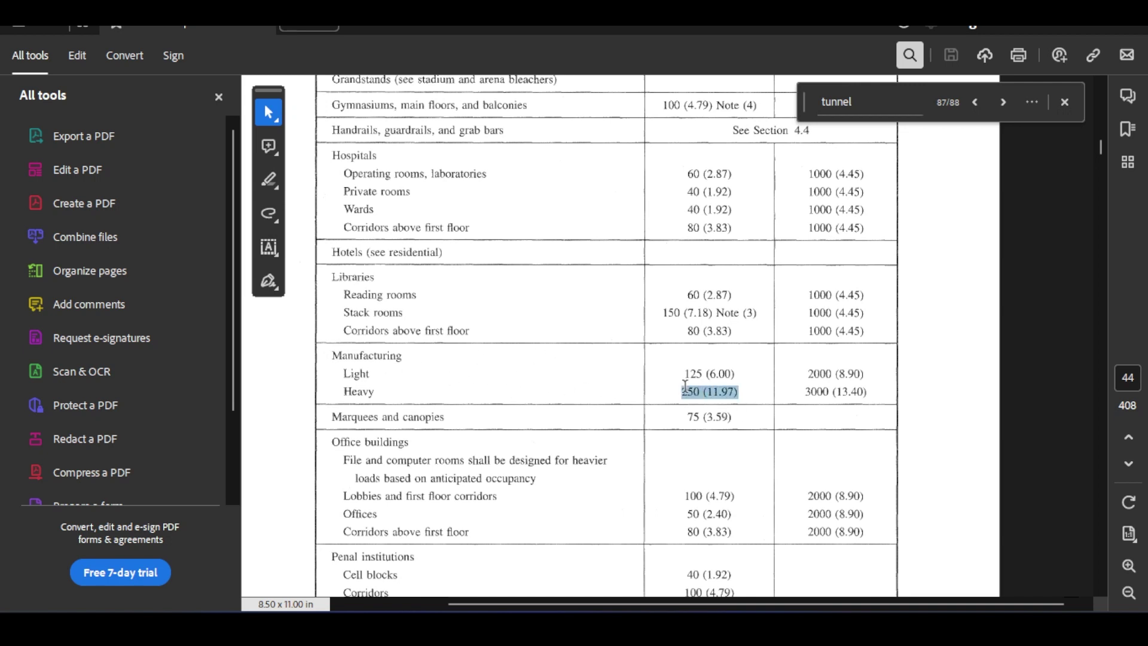
Step: Examine the live loads for office buildings, residential rooms and reviewing stands, comparing them with the categories higher on the same page
scroll(394, 395, down, 3)
scroll(393, 382, down, 1)
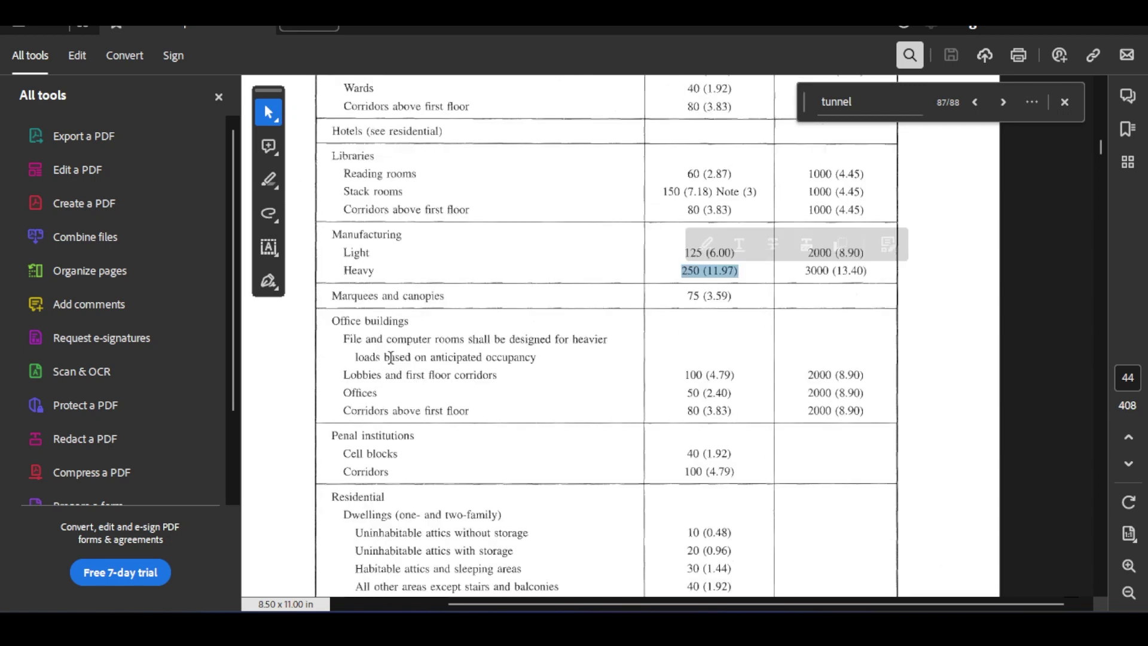
scroll(391, 358, down, 2)
scroll(392, 302, down, 4)
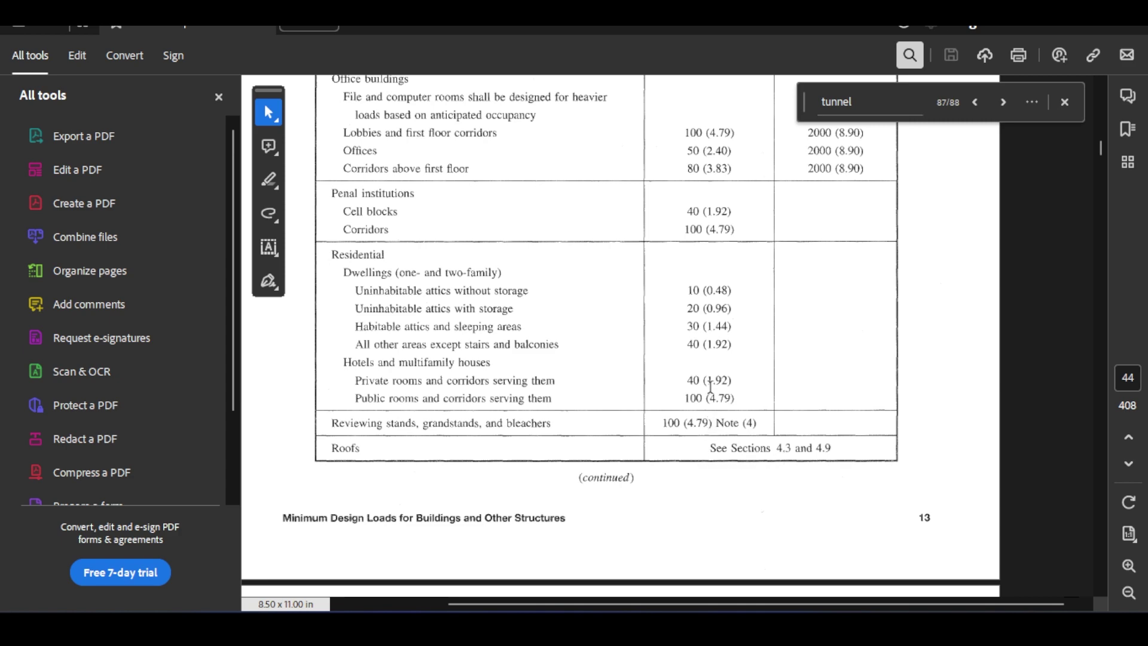
scroll(420, 206, up, 3)
scroll(707, 445, down, 2)
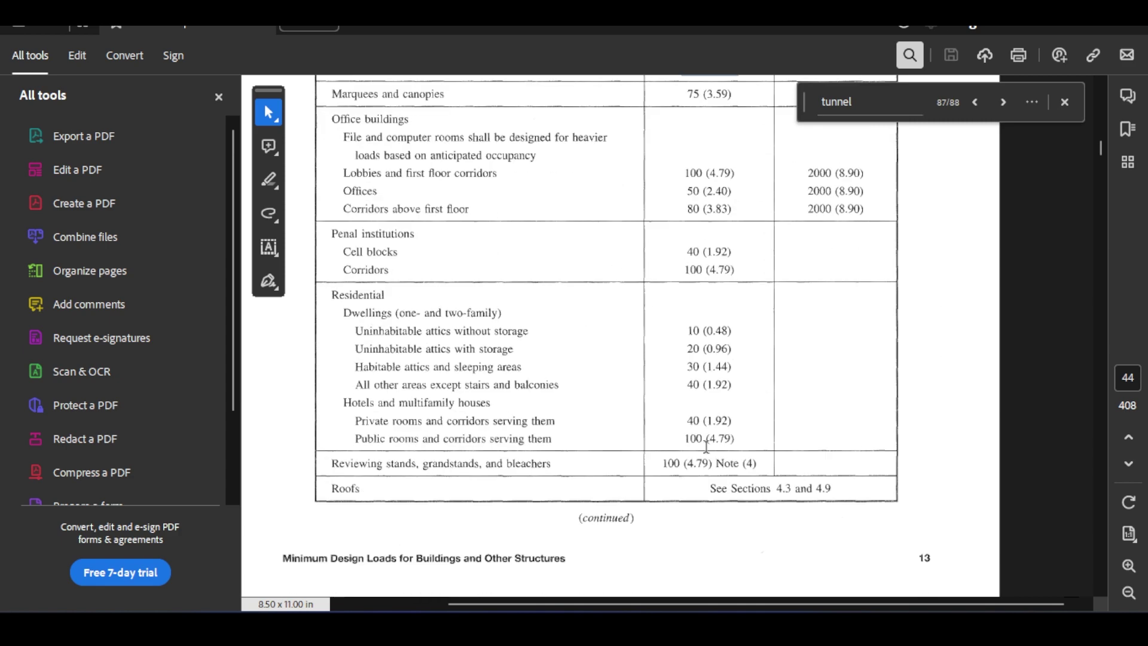
drag(722, 459, 662, 462)
scroll(701, 406, up, 5)
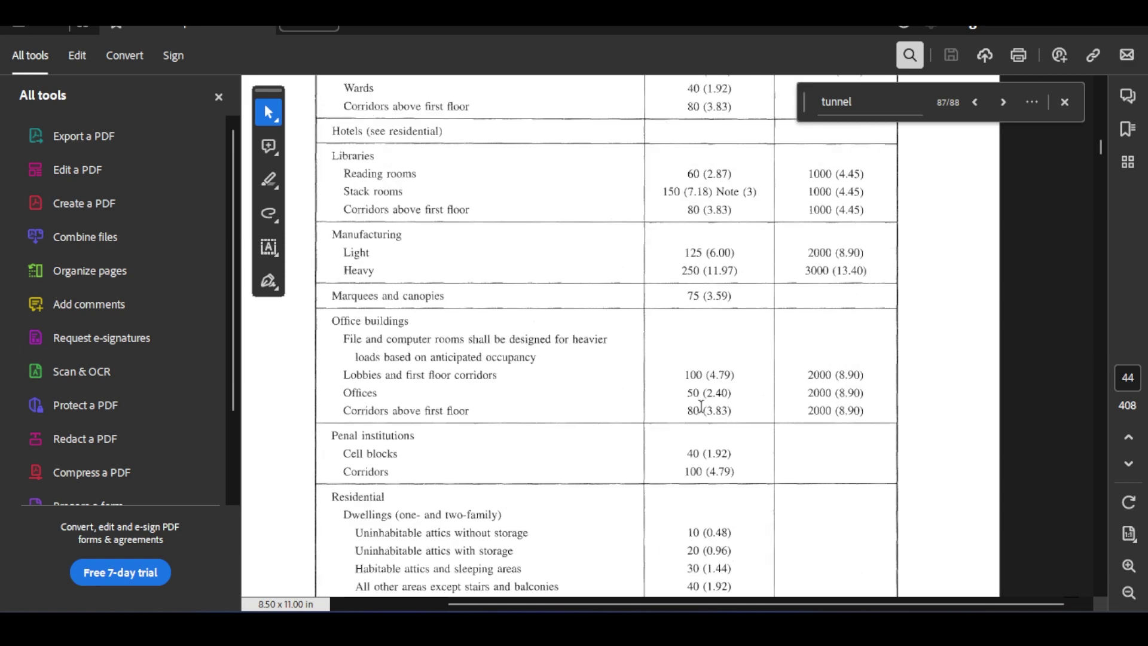
scroll(700, 406, up, 8)
scroll(700, 407, down, 6)
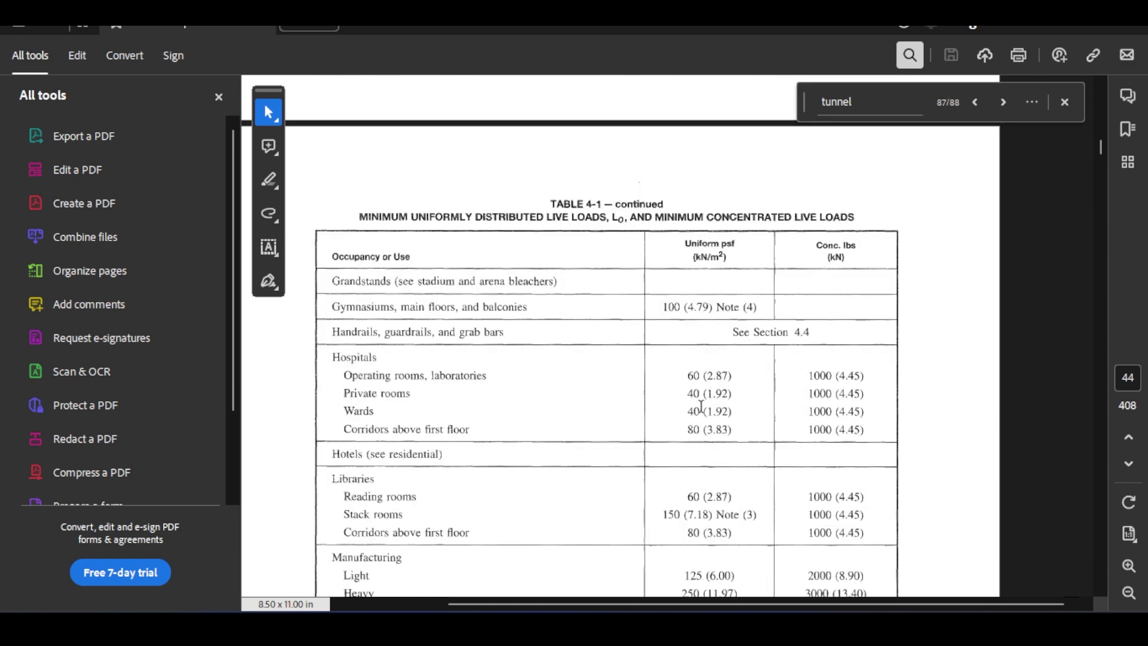
scroll(701, 407, down, 3)
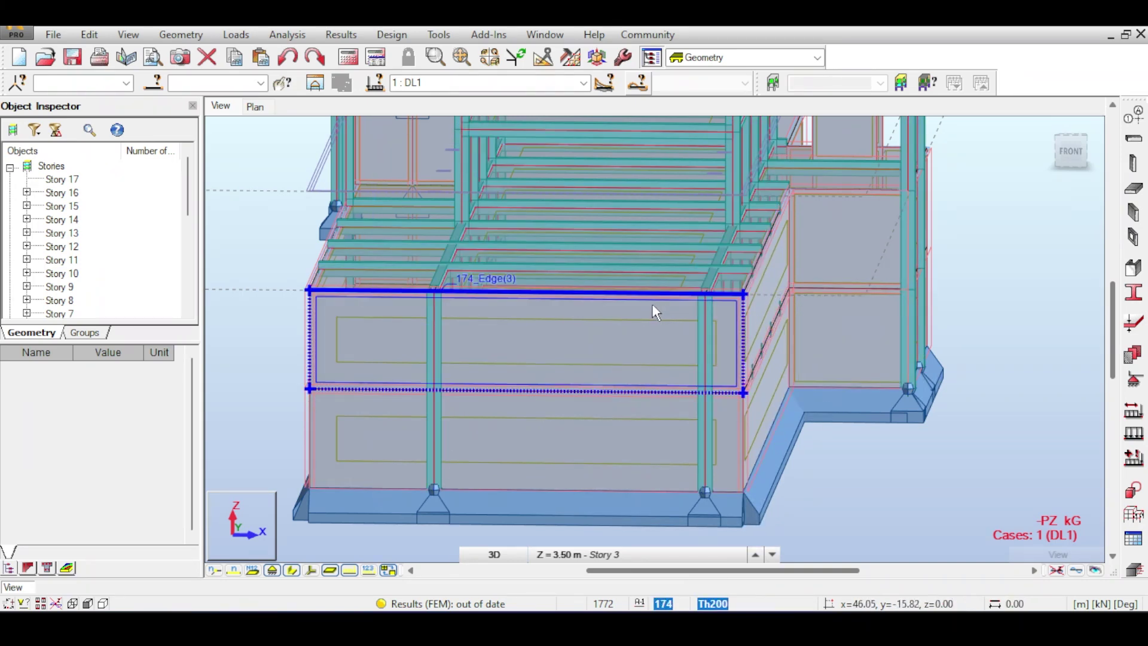
Step: Switch to Robot Structural Analysis and window-select the lower block's intermediate floor between its two wall levels from the front
click(331, 570)
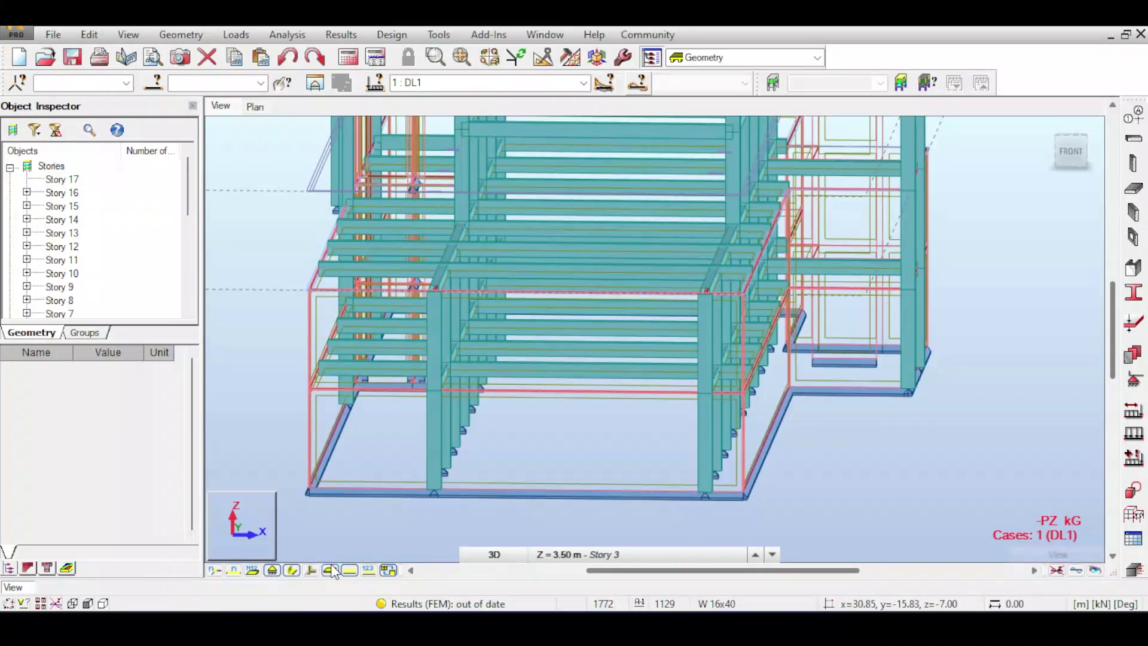
scroll(759, 313, down, 1)
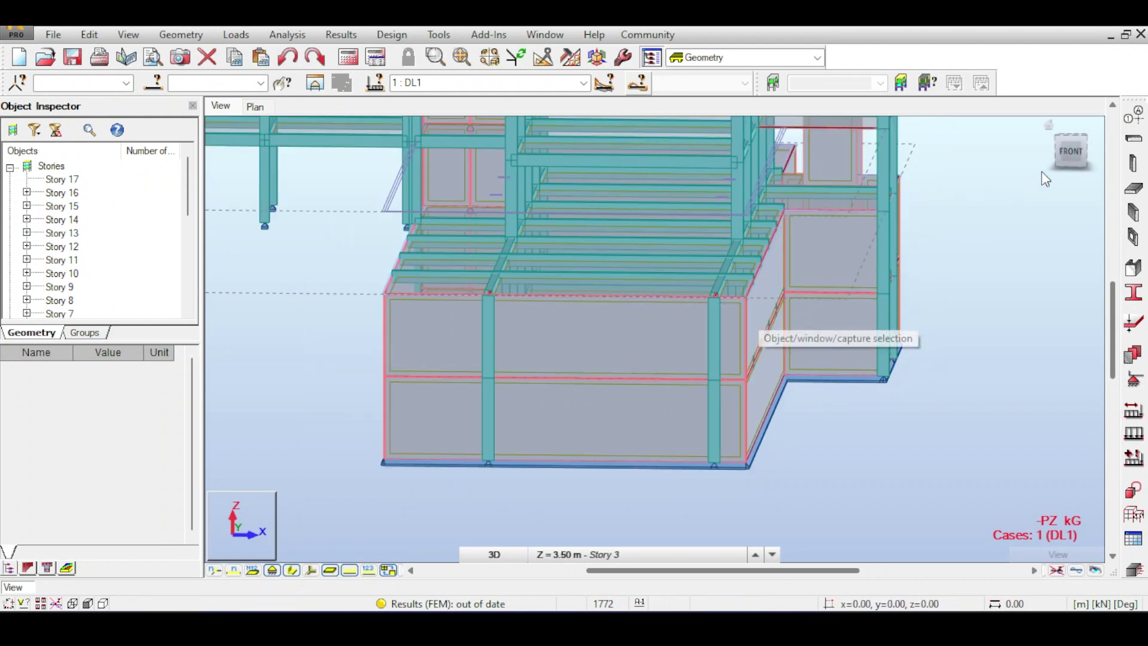
click(1072, 158)
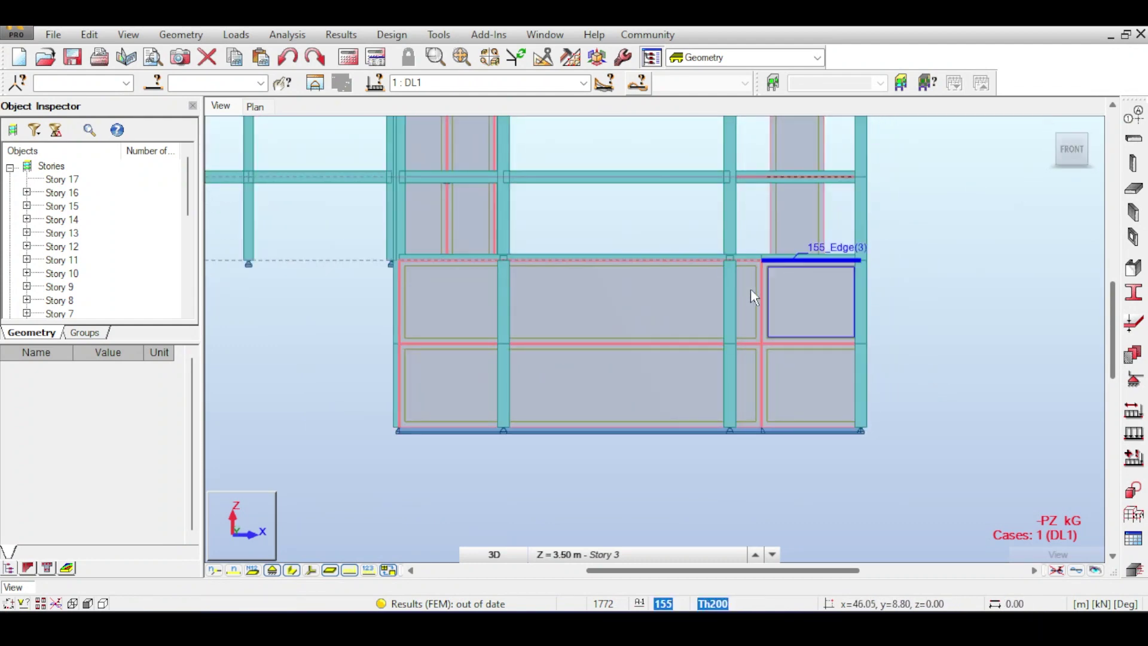
scroll(694, 311, down, 1)
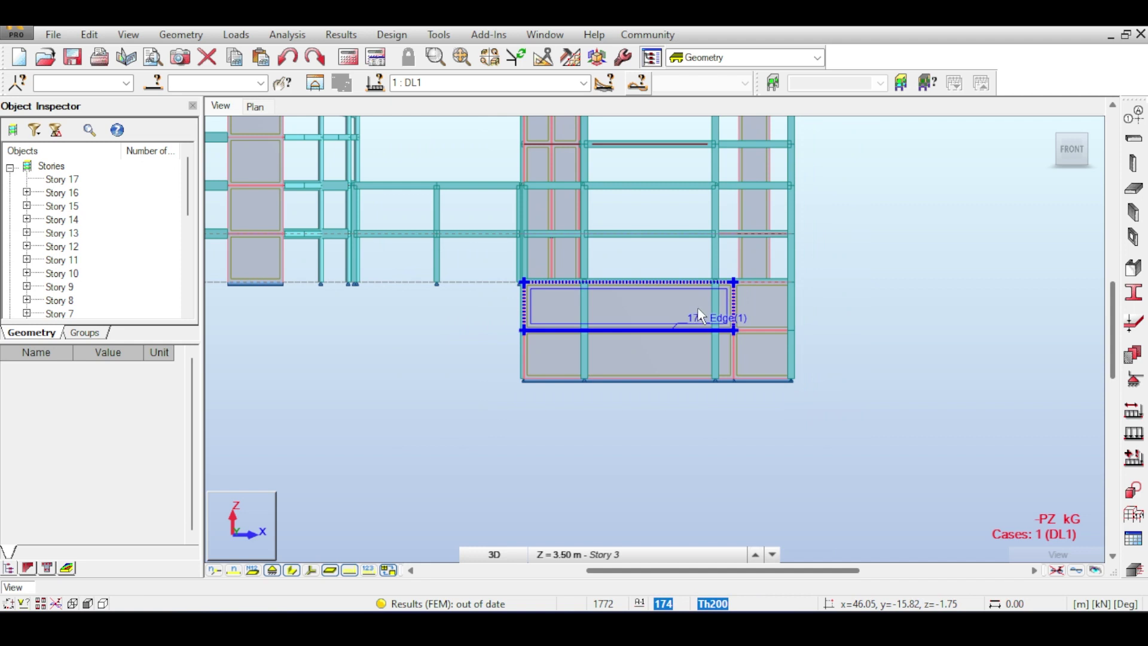
drag(497, 319, 808, 339)
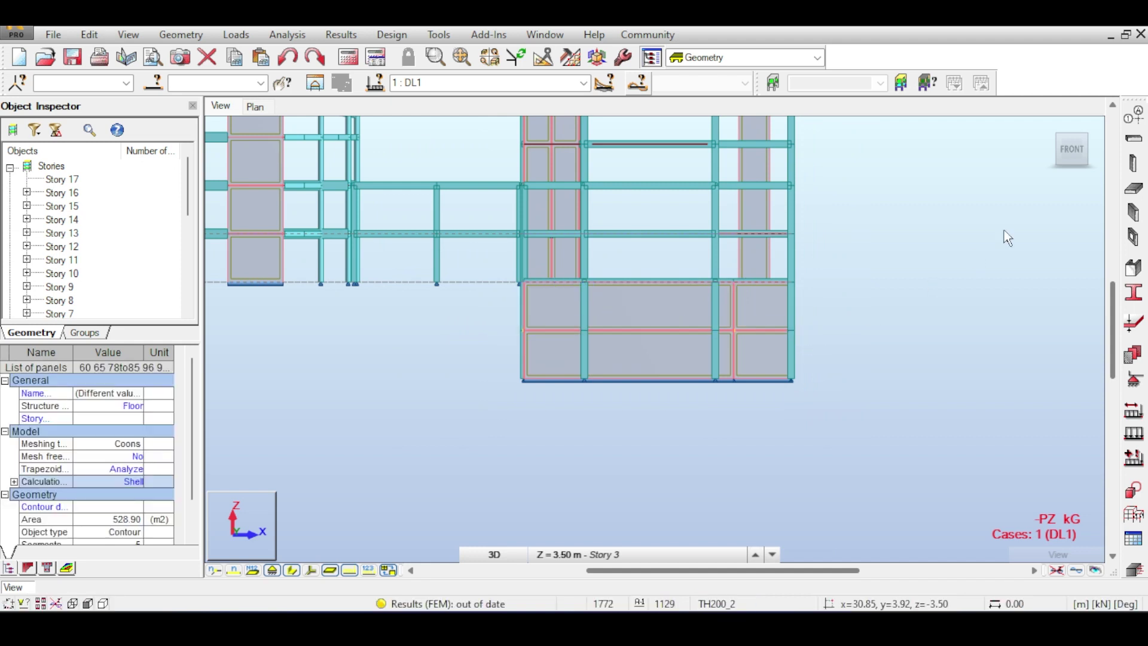
drag(1079, 157, 1074, 159)
shift+middle_drag(807, 338, 675, 371)
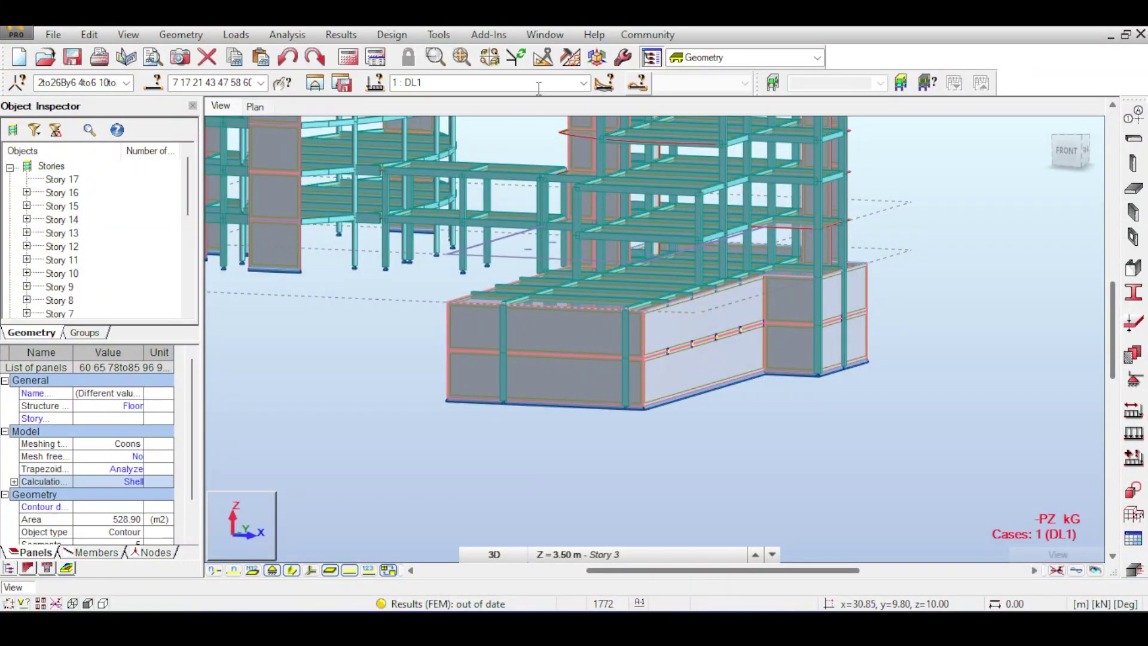
Step: In load case LL1, apply a uniform planar load of -4.79 kPa in Z to the selected floor panels
click(575, 84)
click(507, 110)
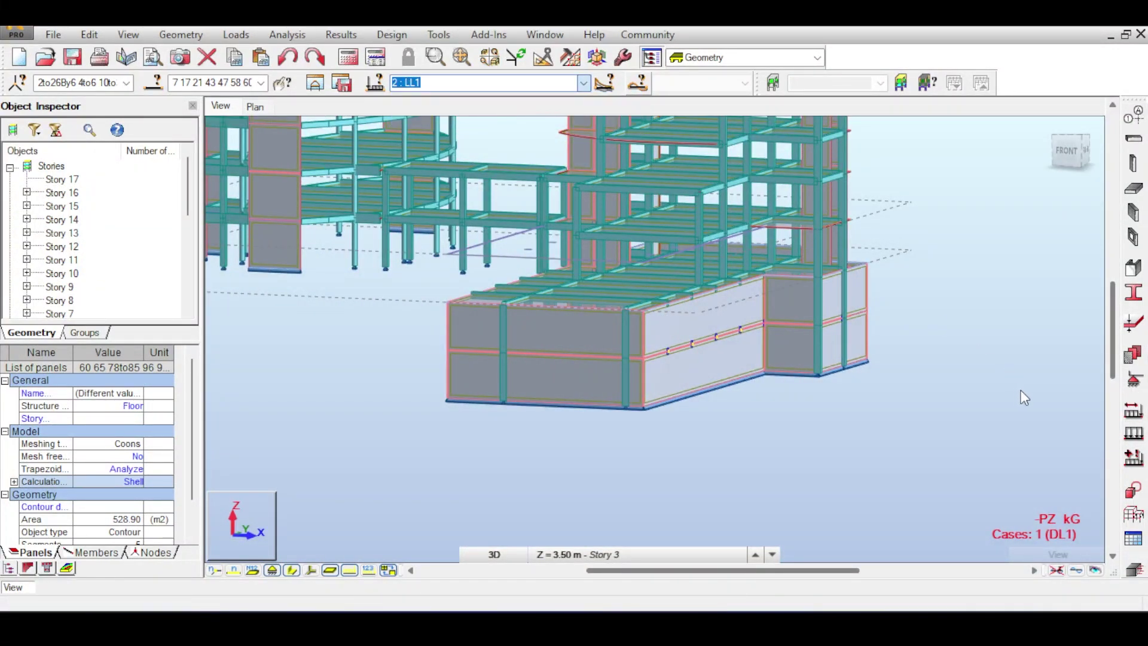
click(1133, 433)
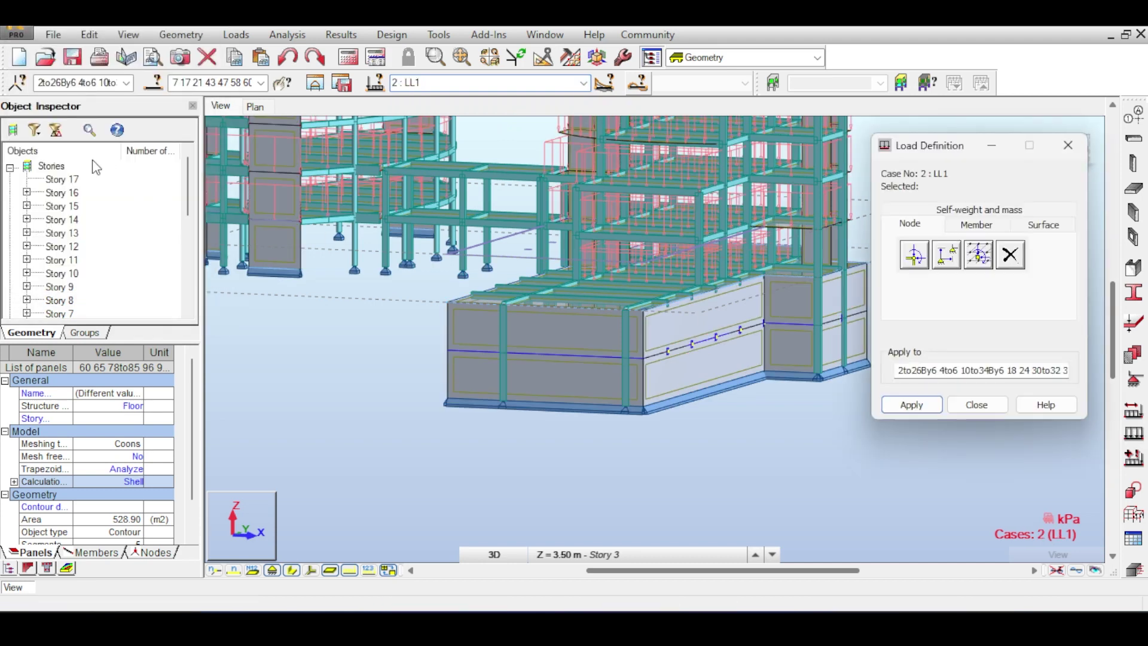
click(1056, 227)
click(927, 255)
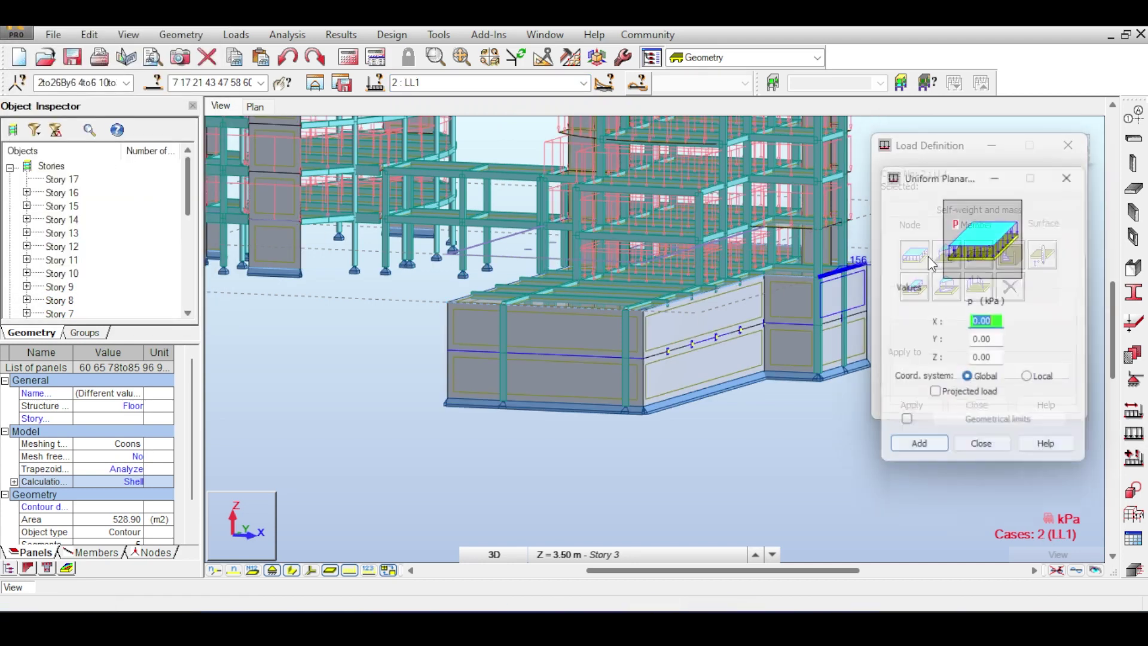
click(995, 362)
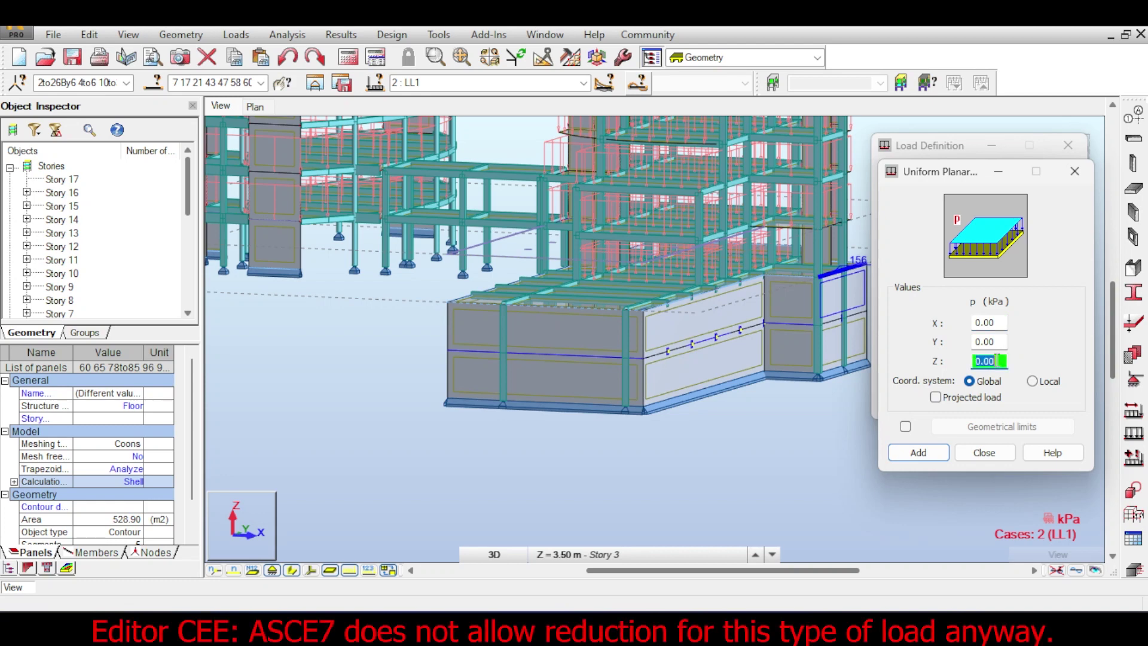
text(-)
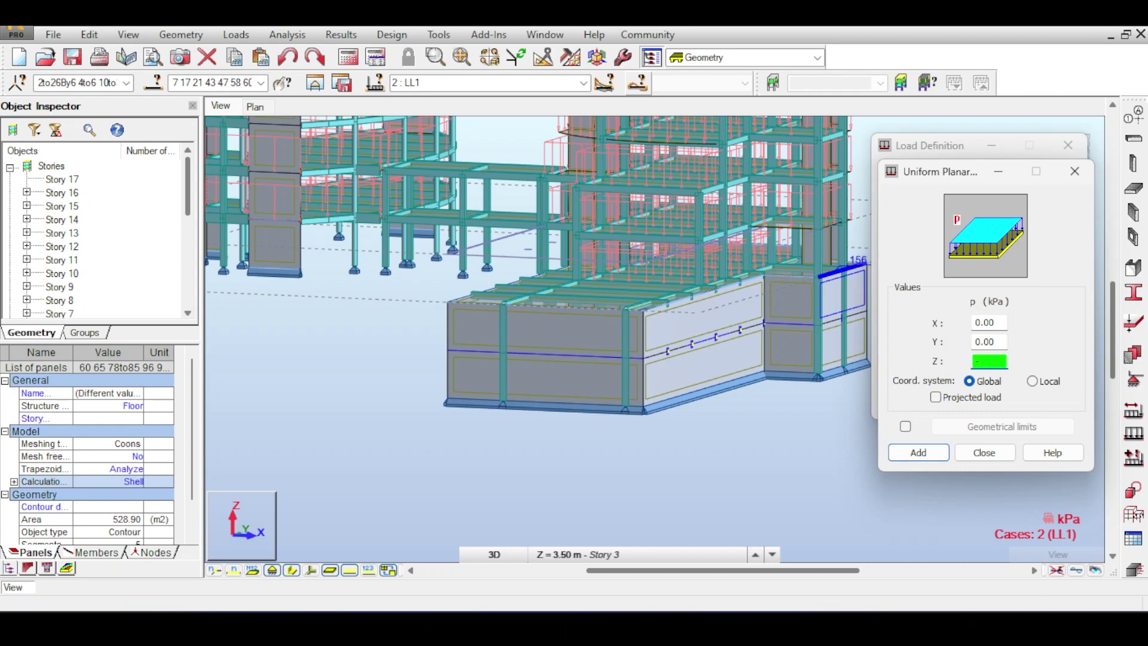
text(4.79)
click(935, 449)
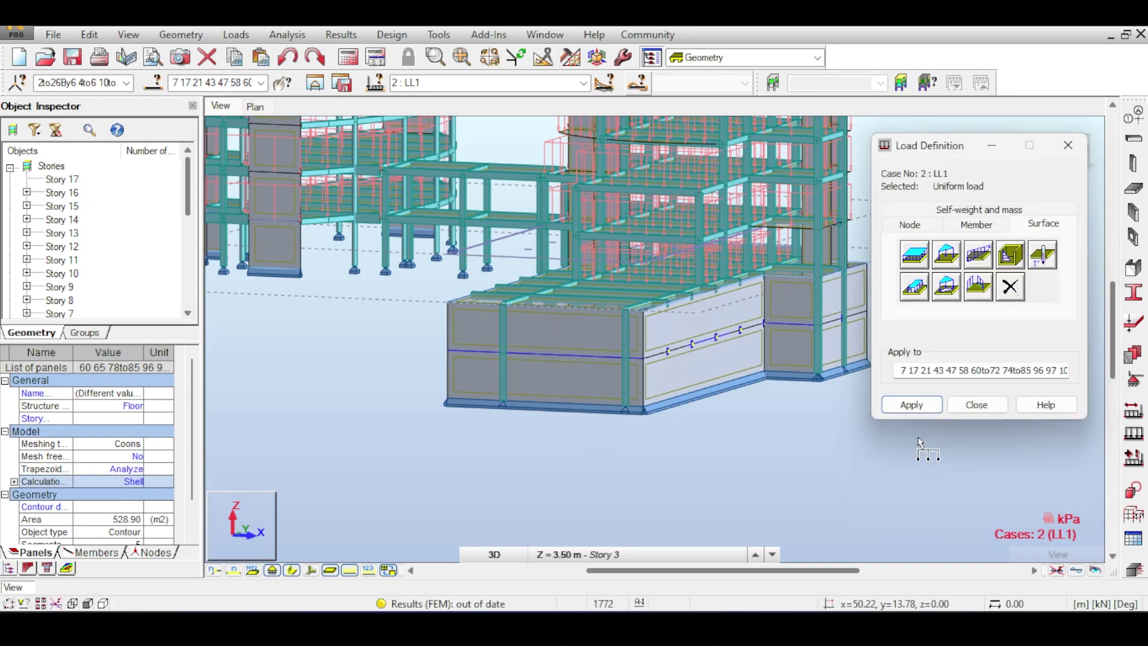
click(918, 403)
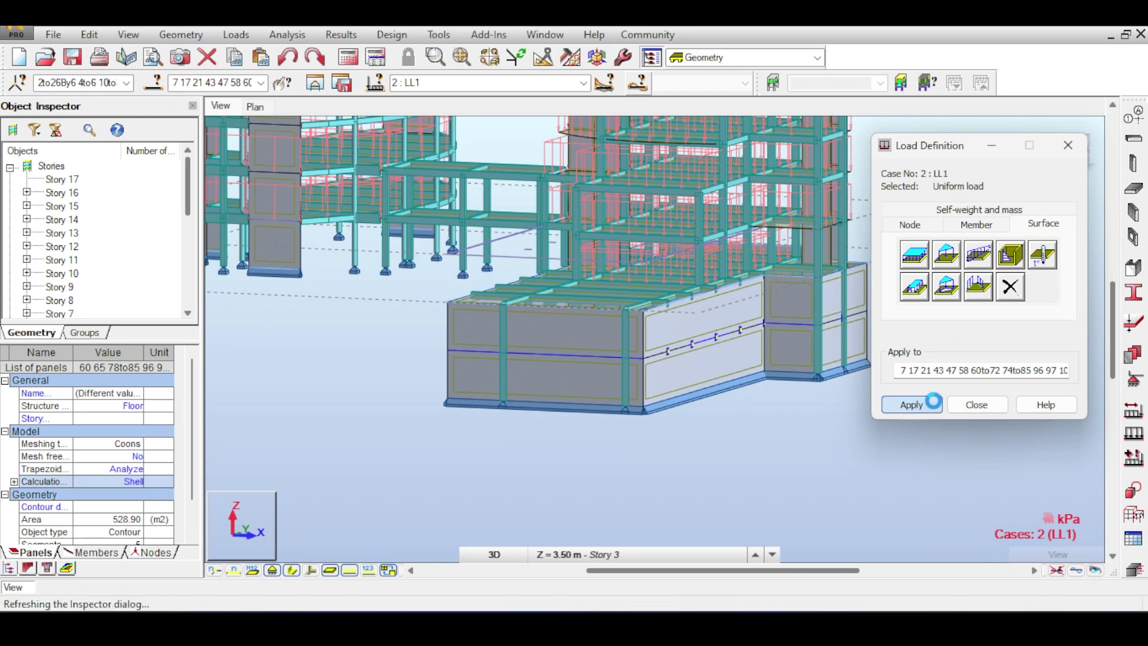
click(979, 405)
Step: Inspect the LL1 area loads on the lower block's intermediate floor from below and from above
click(1068, 154)
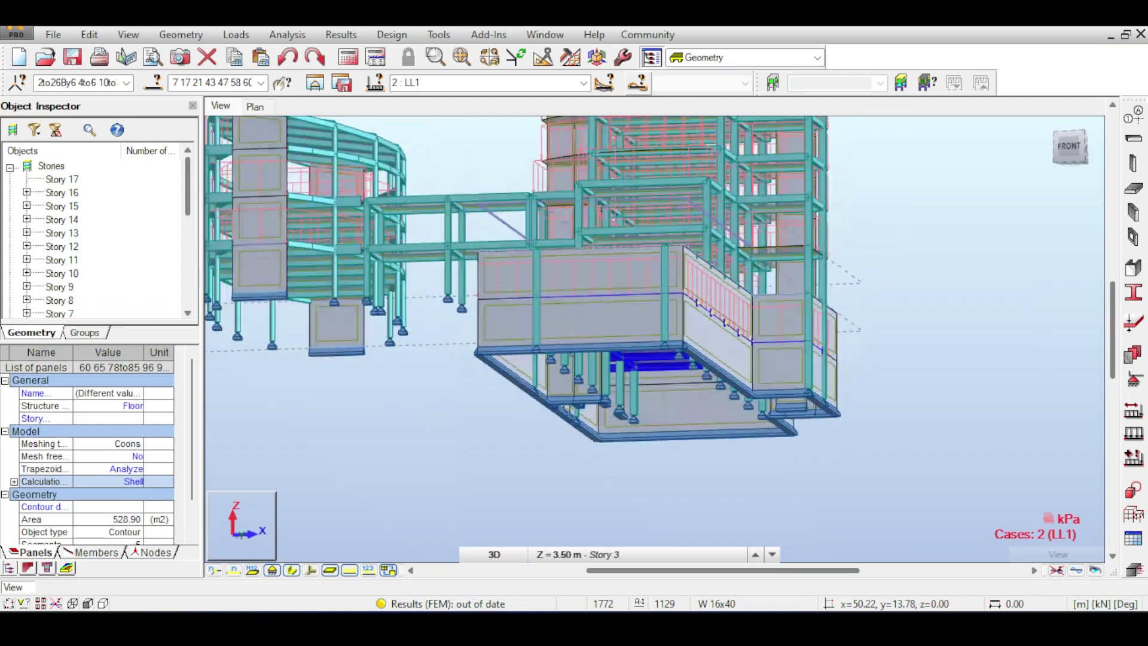
drag(1067, 155, 946, 335)
click(1013, 318)
scroll(1016, 325, down, 5)
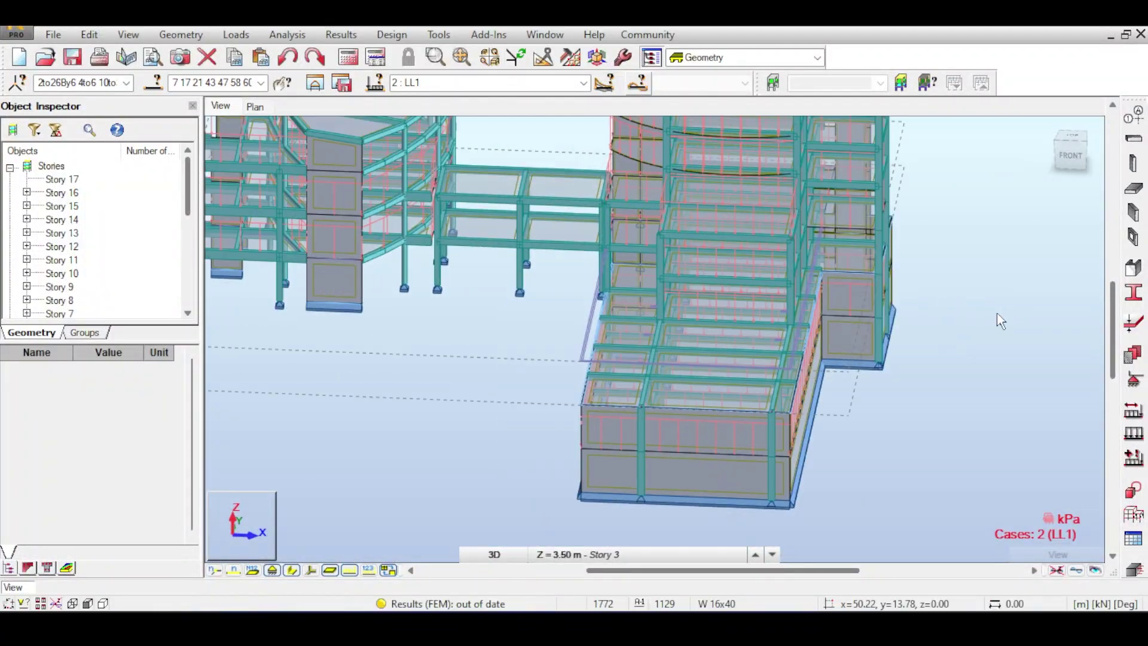
scroll(959, 307, up, 2)
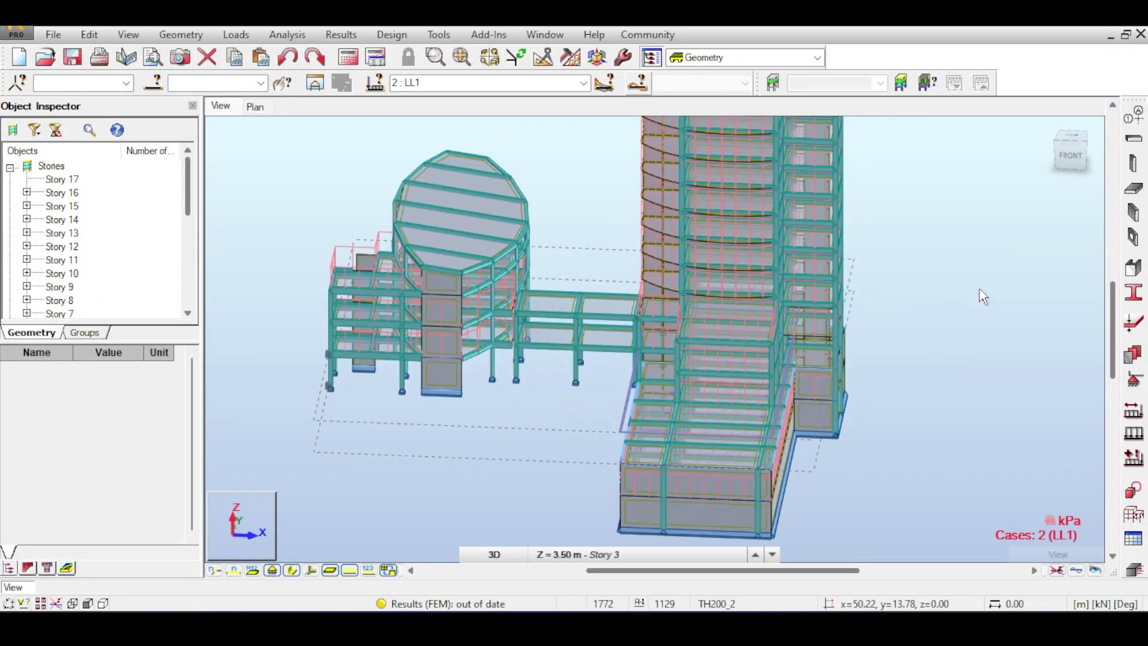
Step: Examine the LL1 loads on the tower's roof and upper stories, first from the front and then in perspective
click(1072, 151)
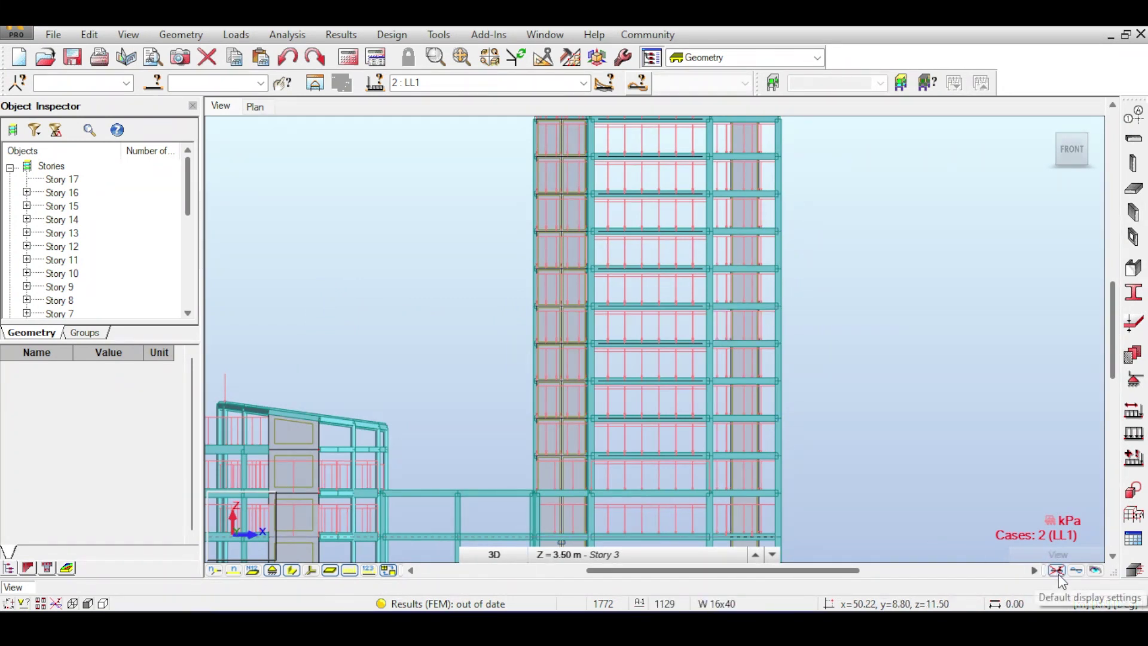
middle_drag(699, 216, 710, 257)
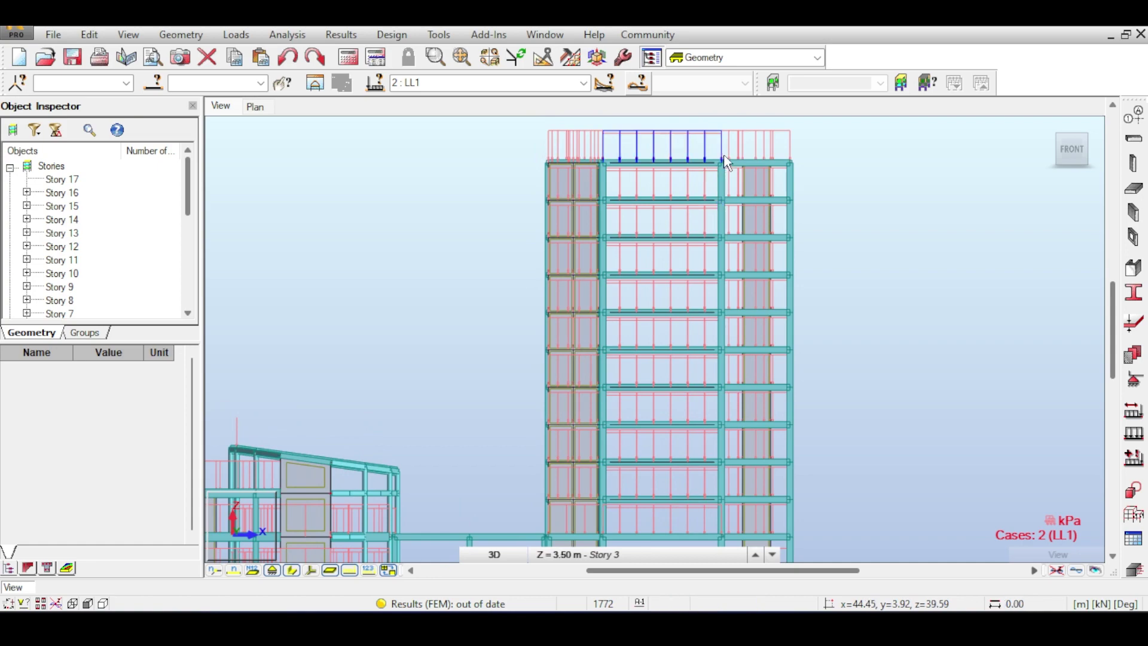
scroll(673, 224, up, 5)
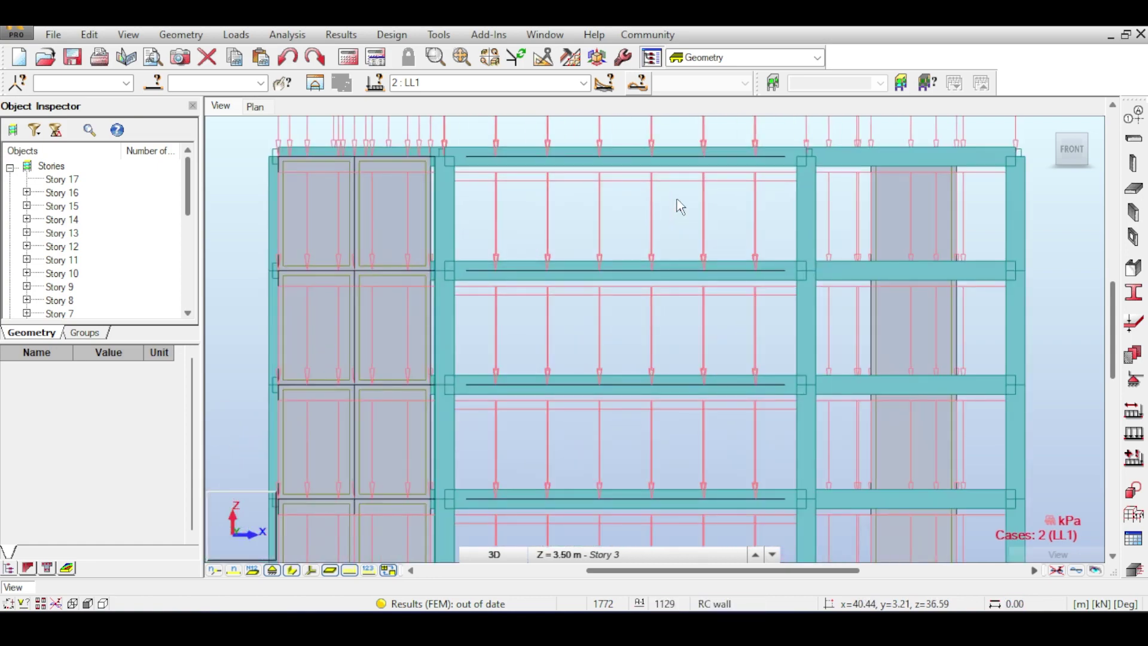
middle_drag(690, 190, 750, 257)
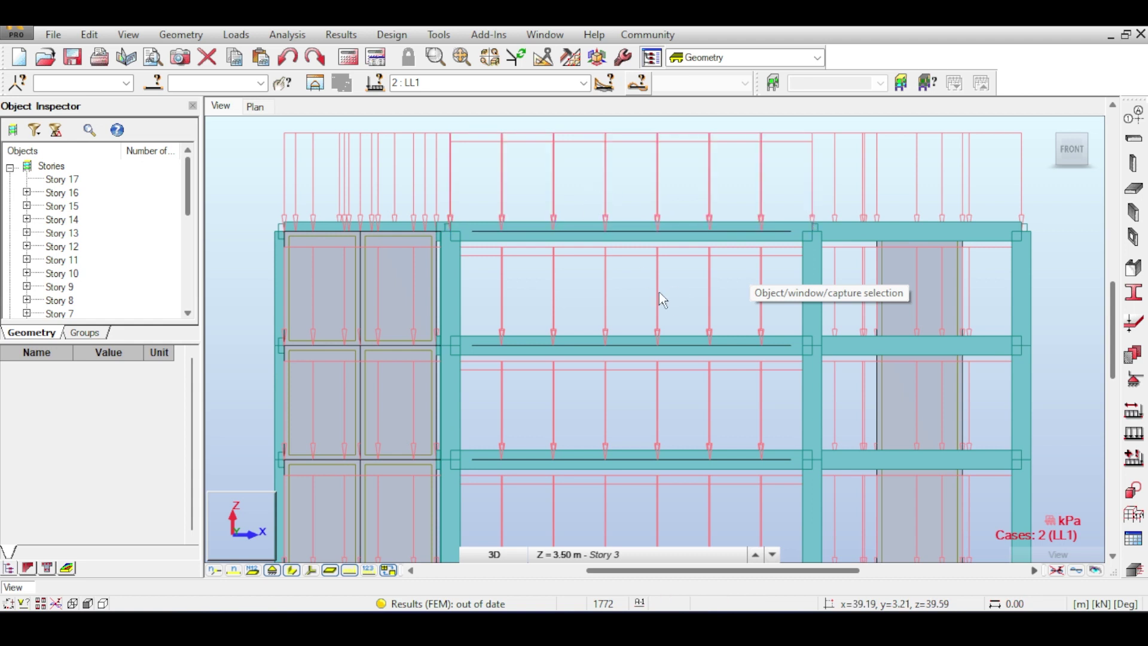
scroll(648, 257, up, 2)
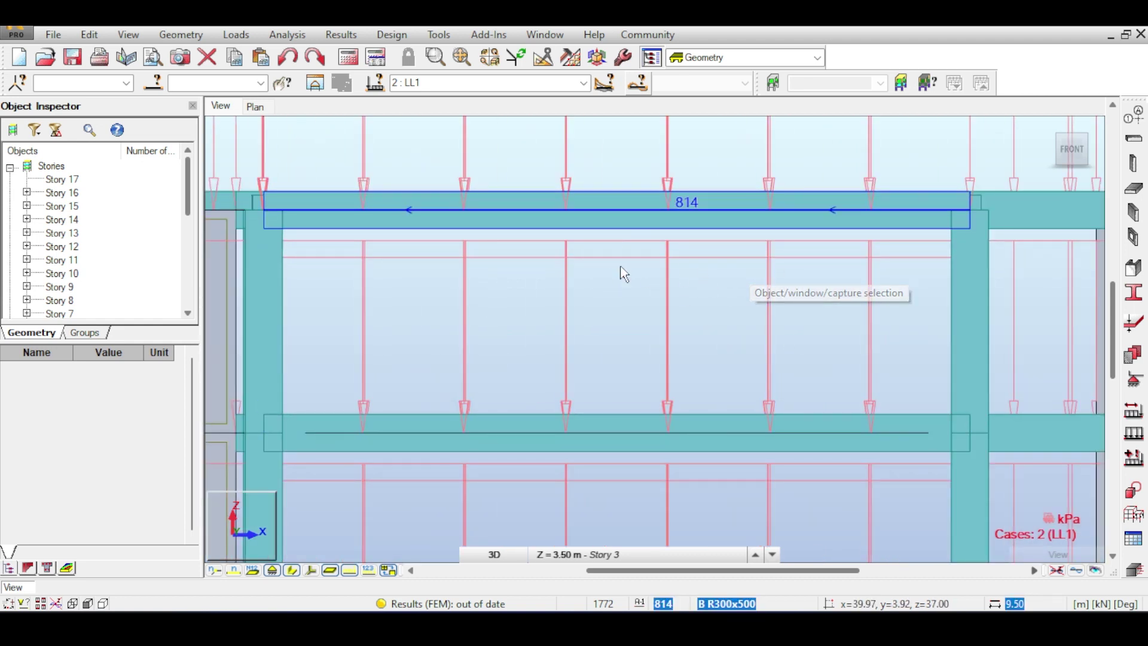
scroll(629, 248, up, 3)
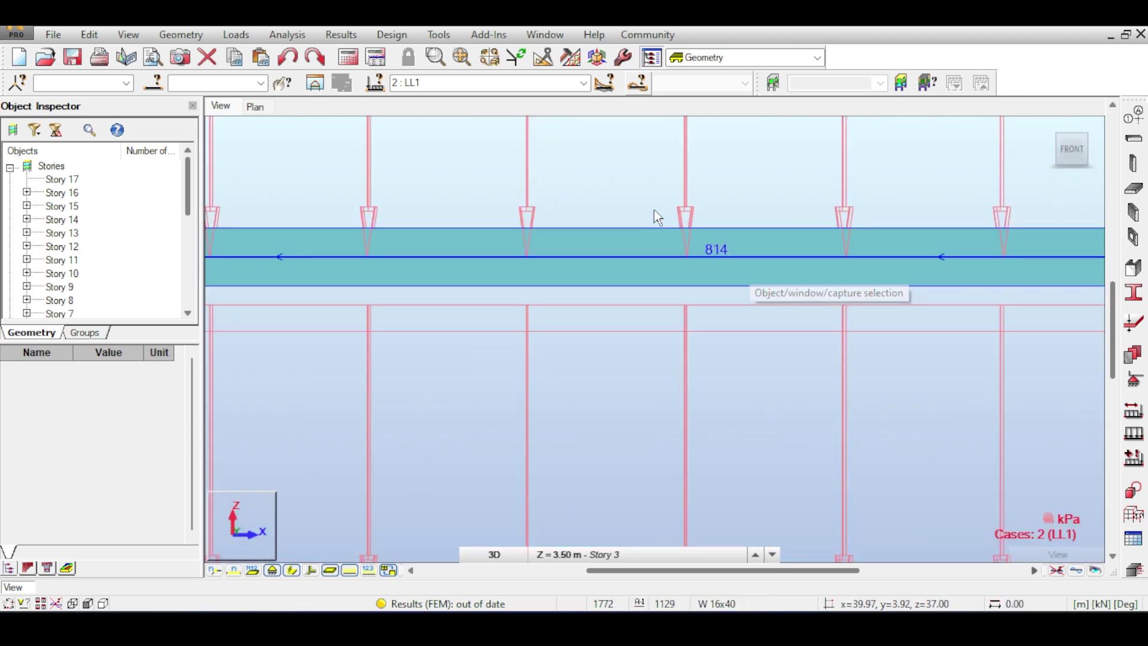
scroll(655, 212, down, 6)
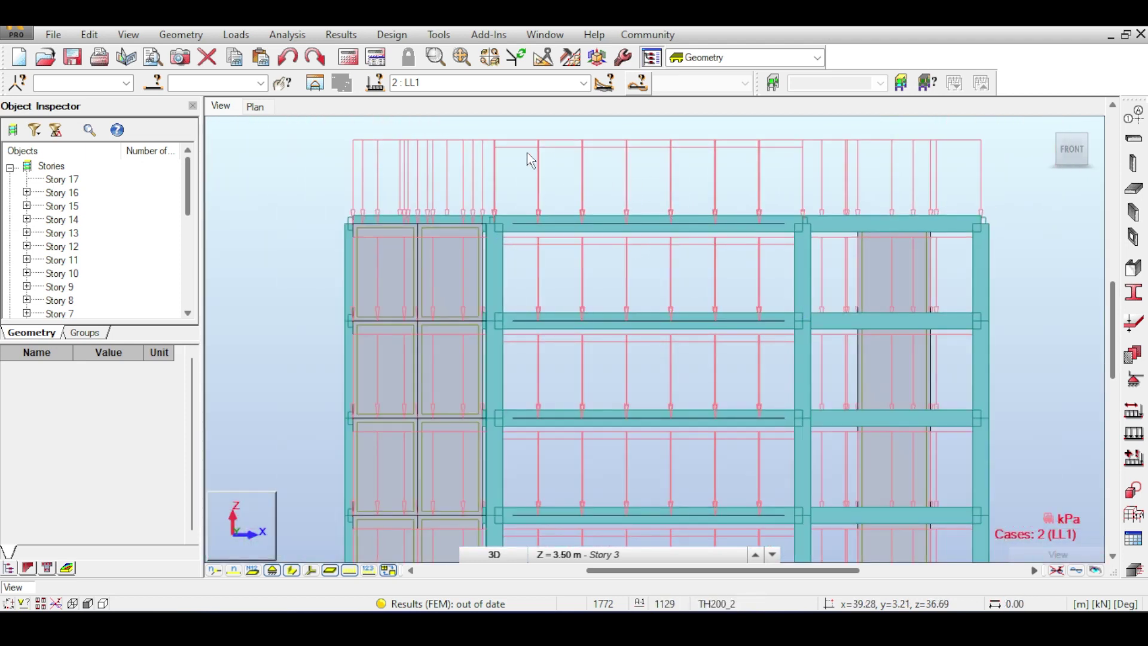
scroll(771, 285, down, 3)
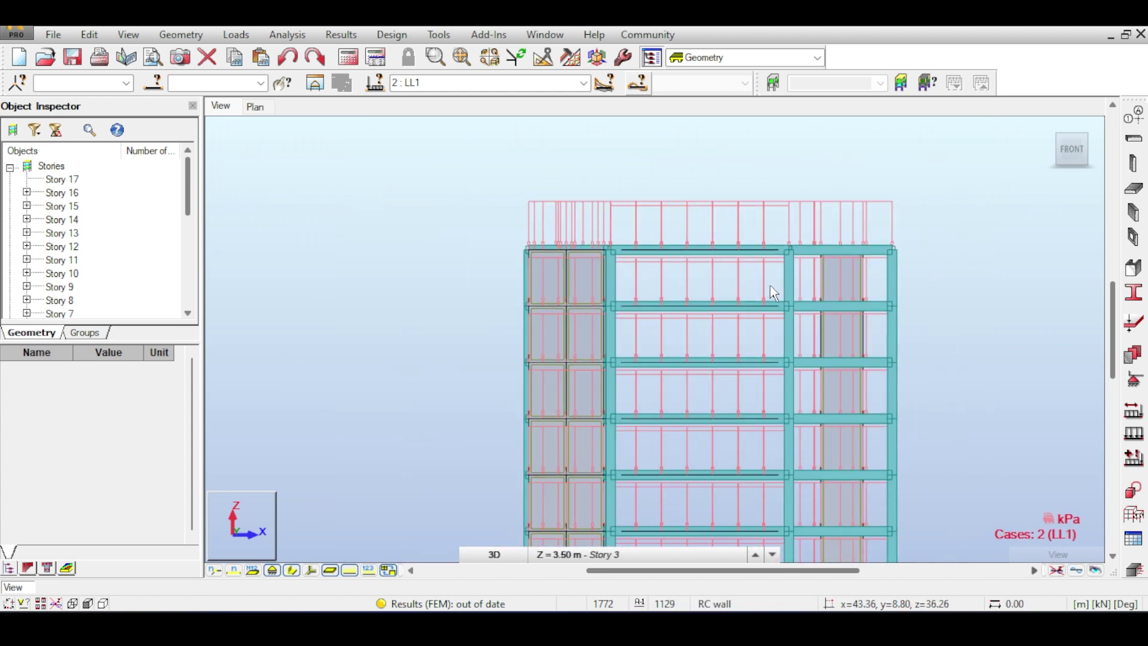
drag(1072, 148, 1061, 166)
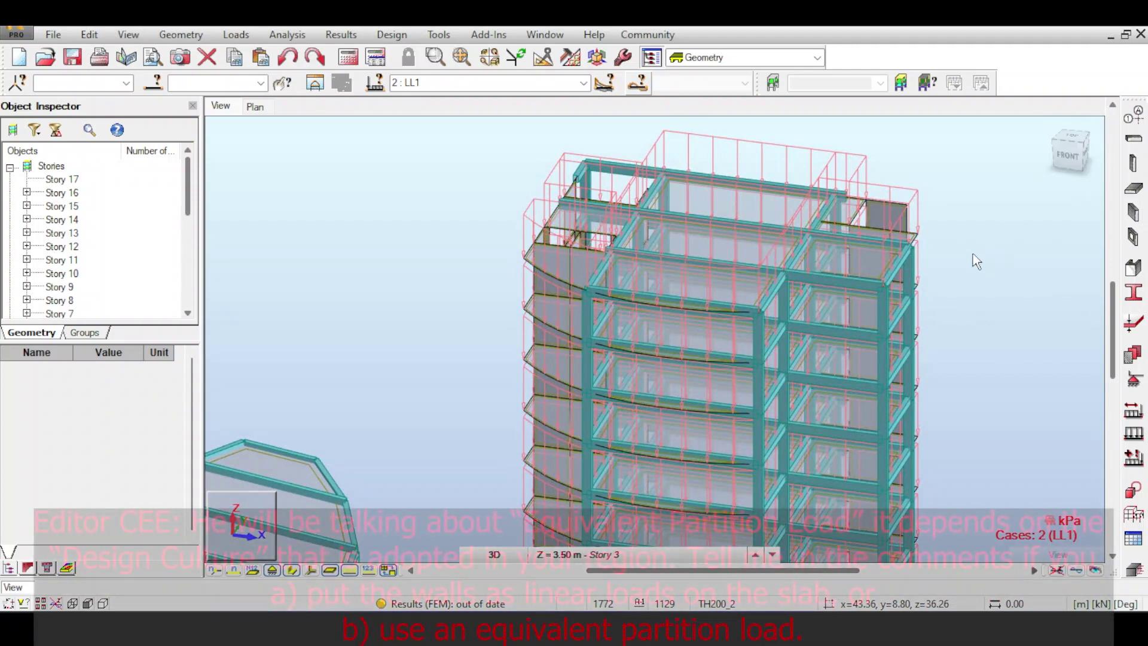
middle_drag(973, 255, 994, 209)
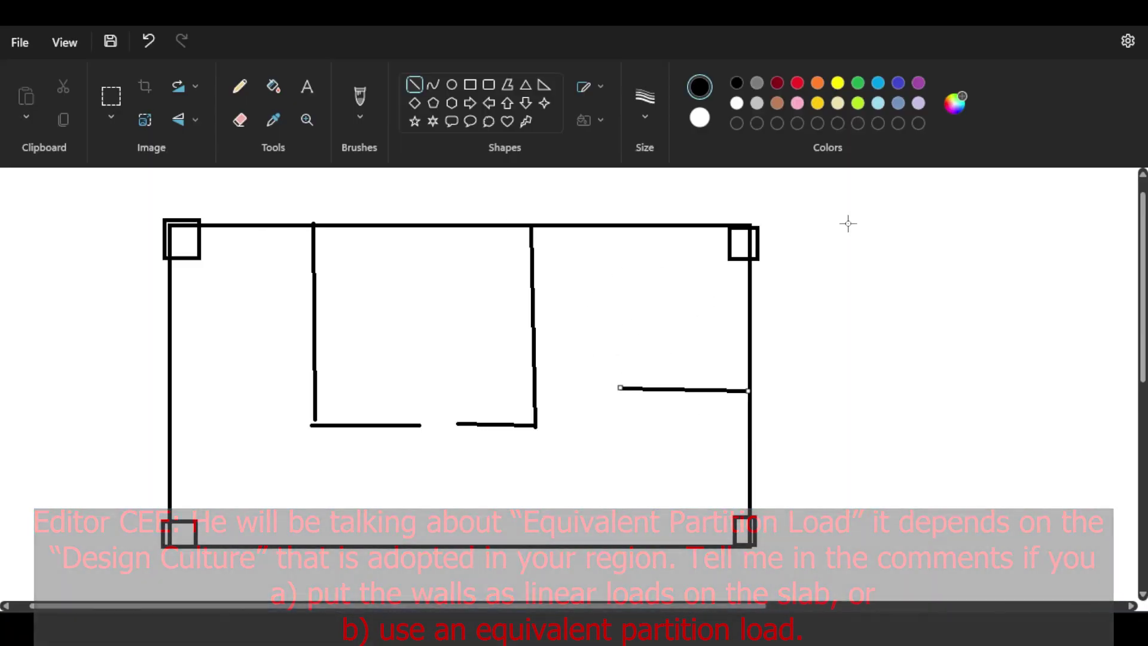
Step: Switch to Paint and circle the long interior wall nearest the slab's right side with a dark red brush
click(777, 82)
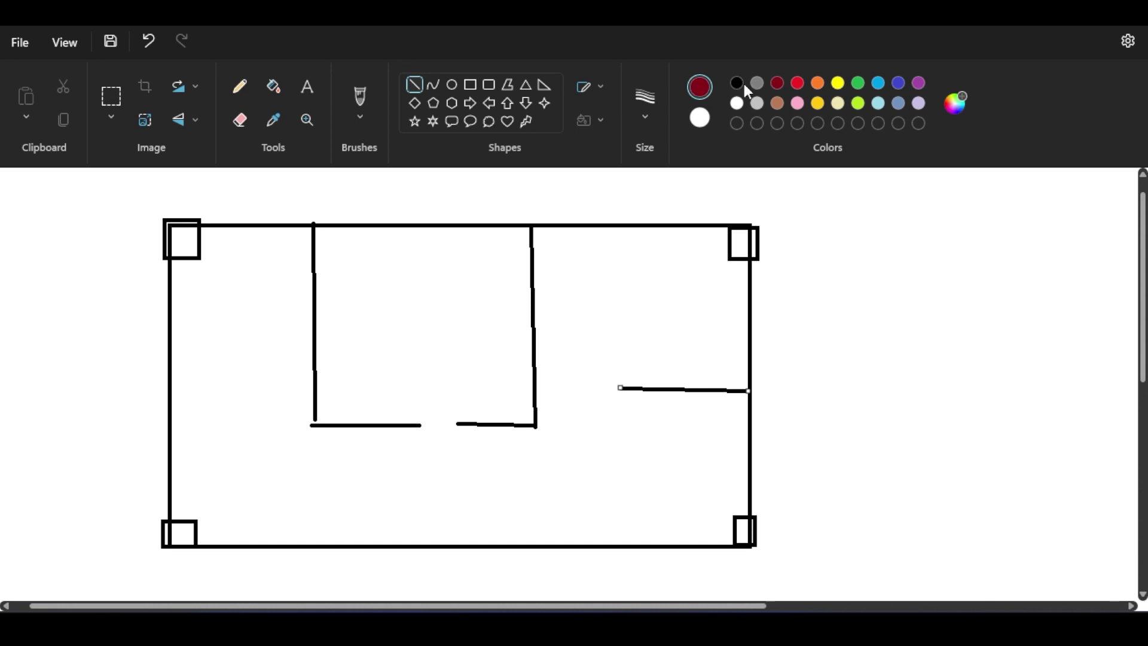
click(858, 303)
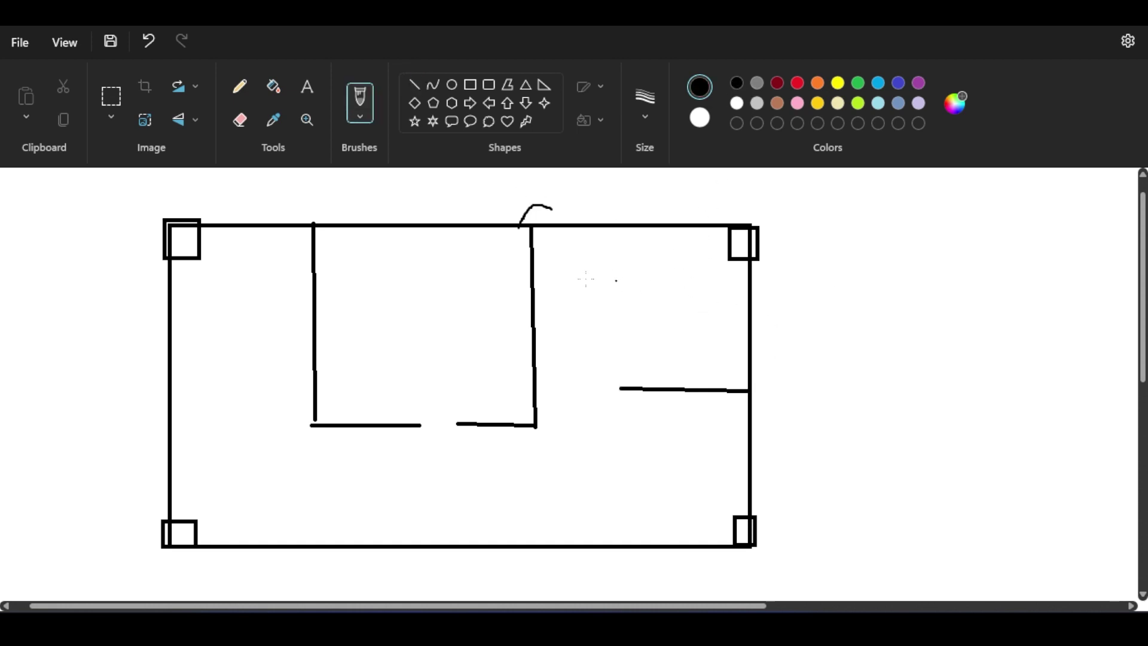
click(777, 84)
mouse_move(503, 242)
mouse_down()
mouse_move(518, 422)
mouse_move(570, 280)
mouse_up()
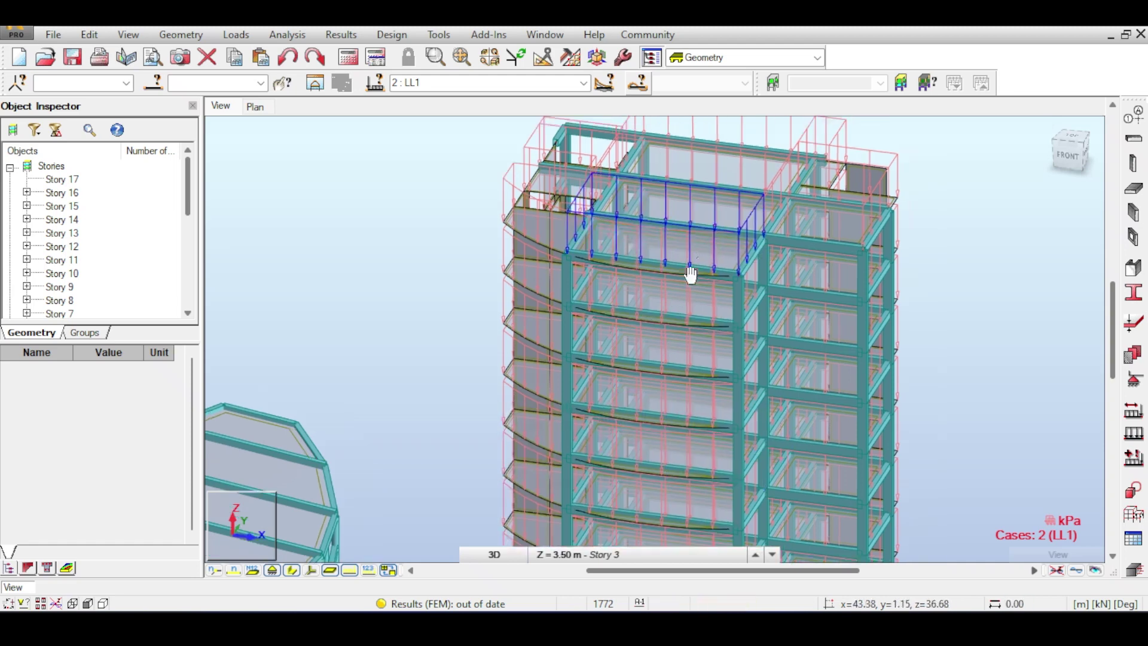
Step: Switch to Robot Structural Analysis and review the Linear load 2p surface load's Z values and coordinates without adding a load
scroll(680, 270, up, 2)
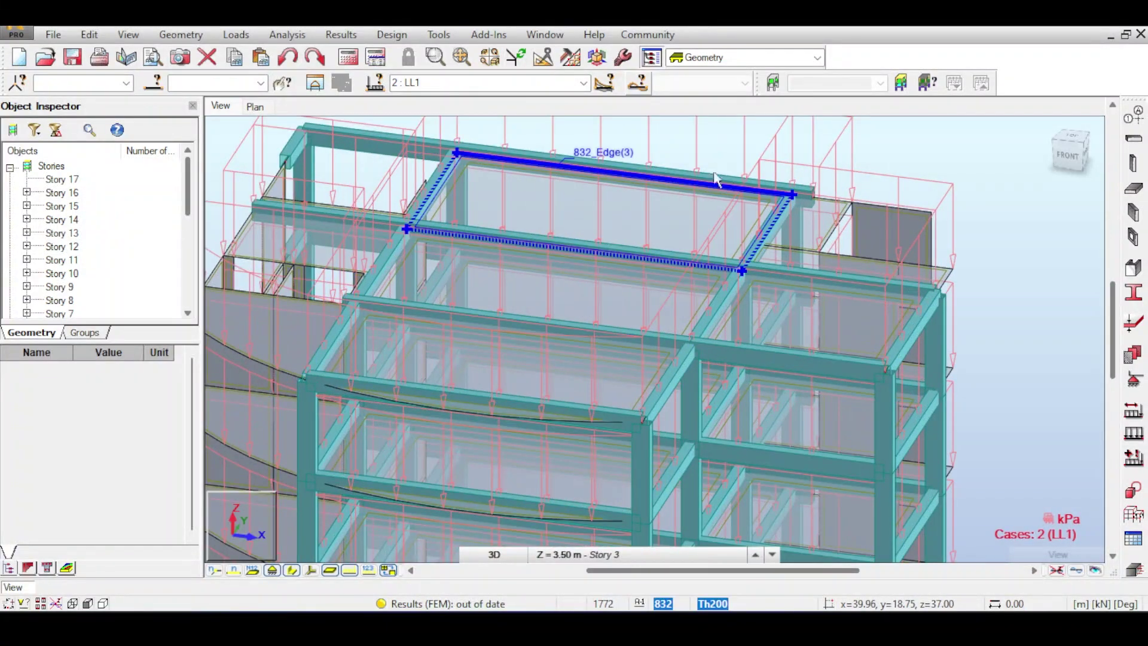
middle_drag(653, 178, 620, 241)
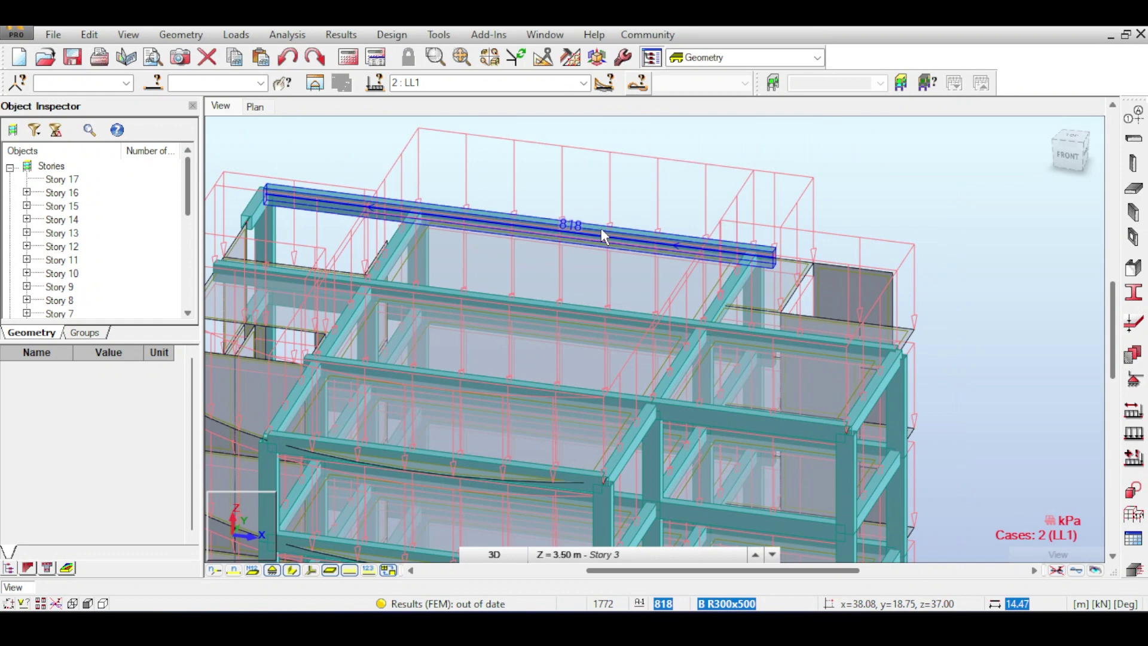
scroll(601, 228, down, 2)
click(1130, 434)
click(1047, 225)
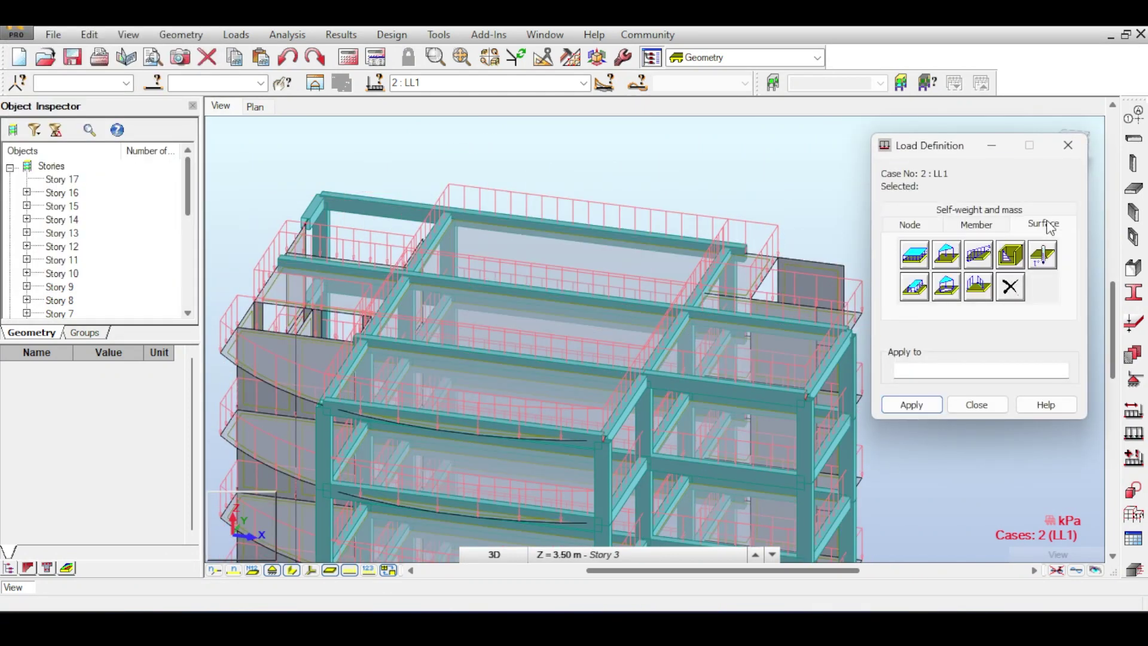
click(985, 257)
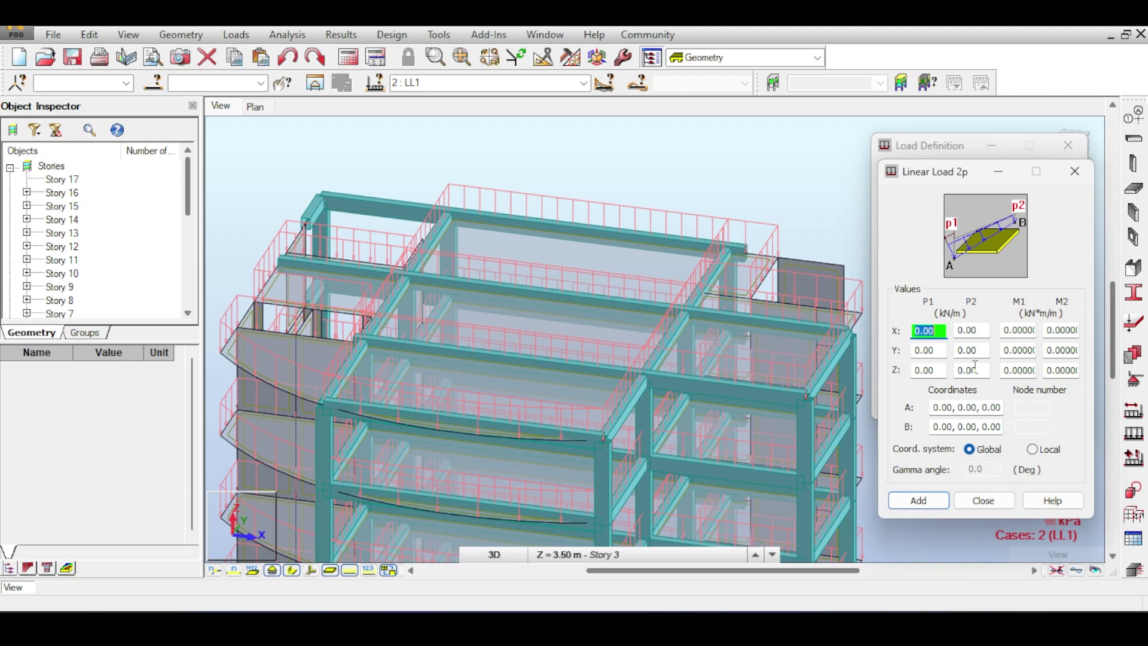
key(Tab)
key(Tab)
key(Tab)
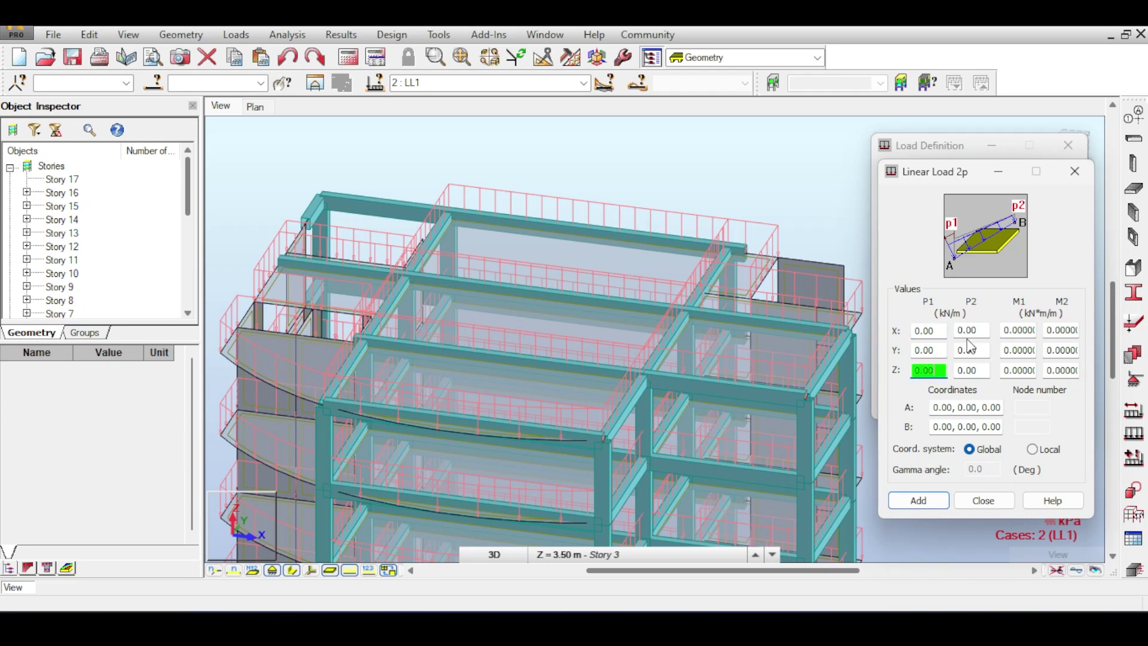
click(971, 369)
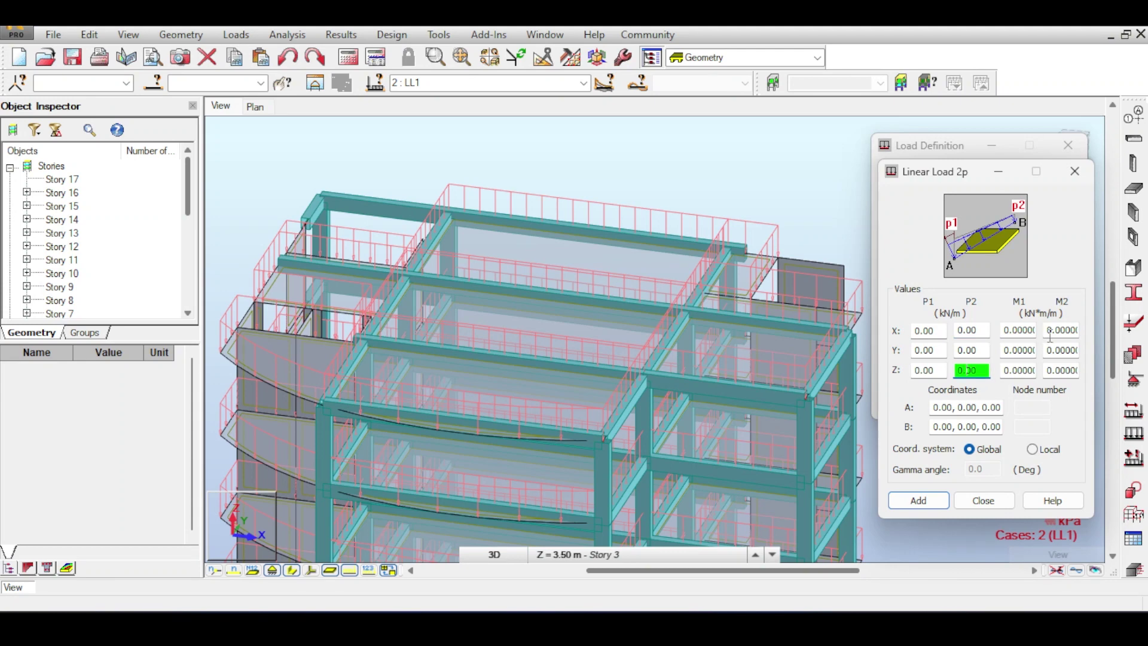
click(957, 407)
click(983, 500)
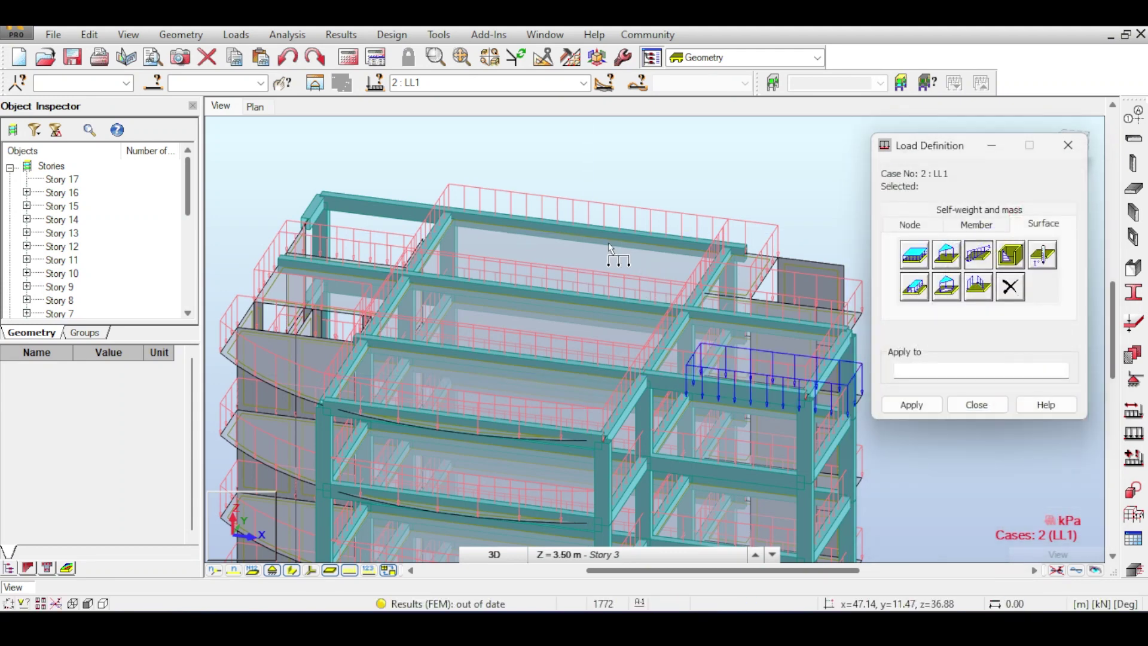
click(912, 405)
click(976, 405)
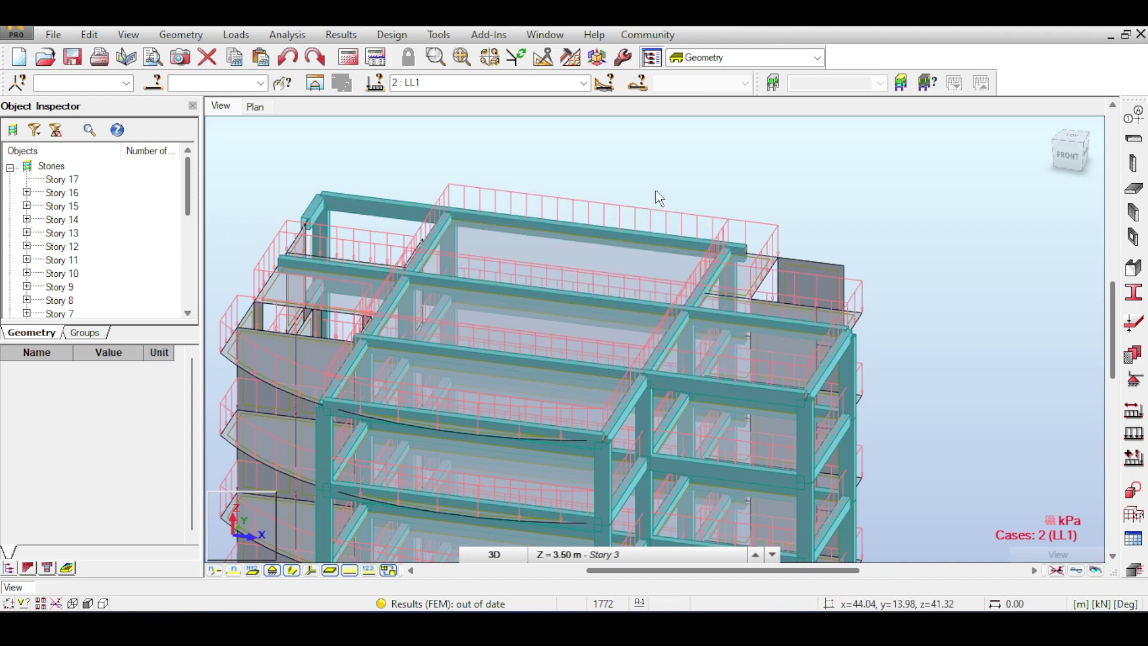
middle_drag(656, 195, 692, 174)
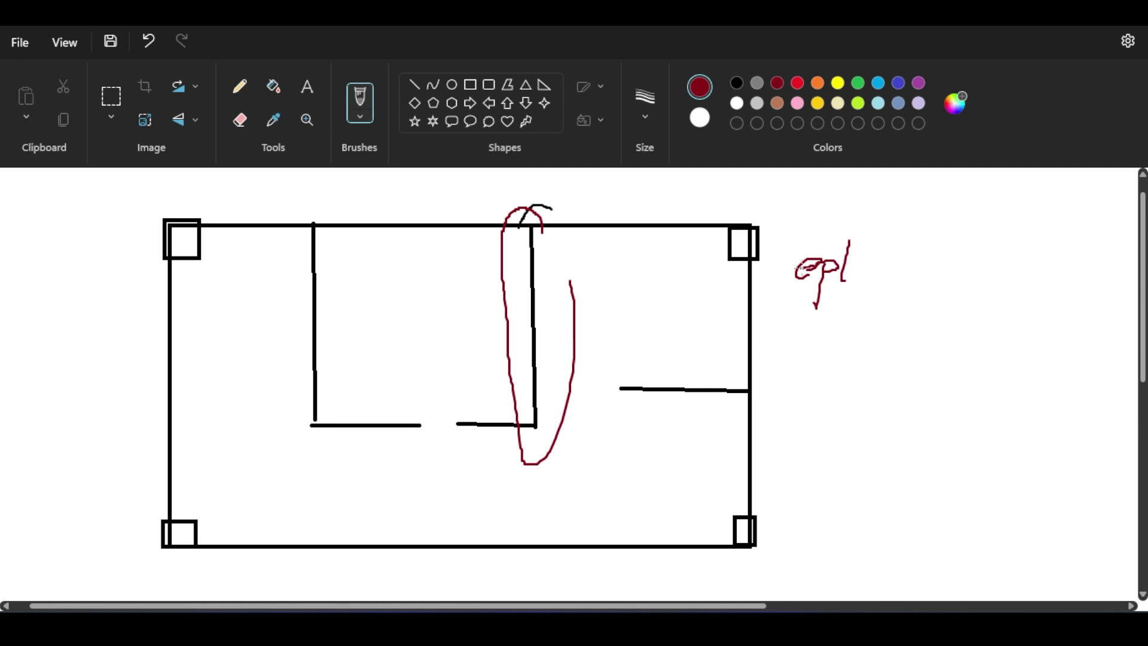
Step: Switch to Paint and circle the slab's upper, right and lower edge walls, the "epl" note and the interior wall again in dark red
mouse_move(767, 202)
mouse_down()
mouse_move(328, 178)
mouse_move(103, 243)
mouse_move(511, 254)
mouse_move(750, 334)
mouse_move(755, 526)
mouse_move(769, 230)
mouse_up()
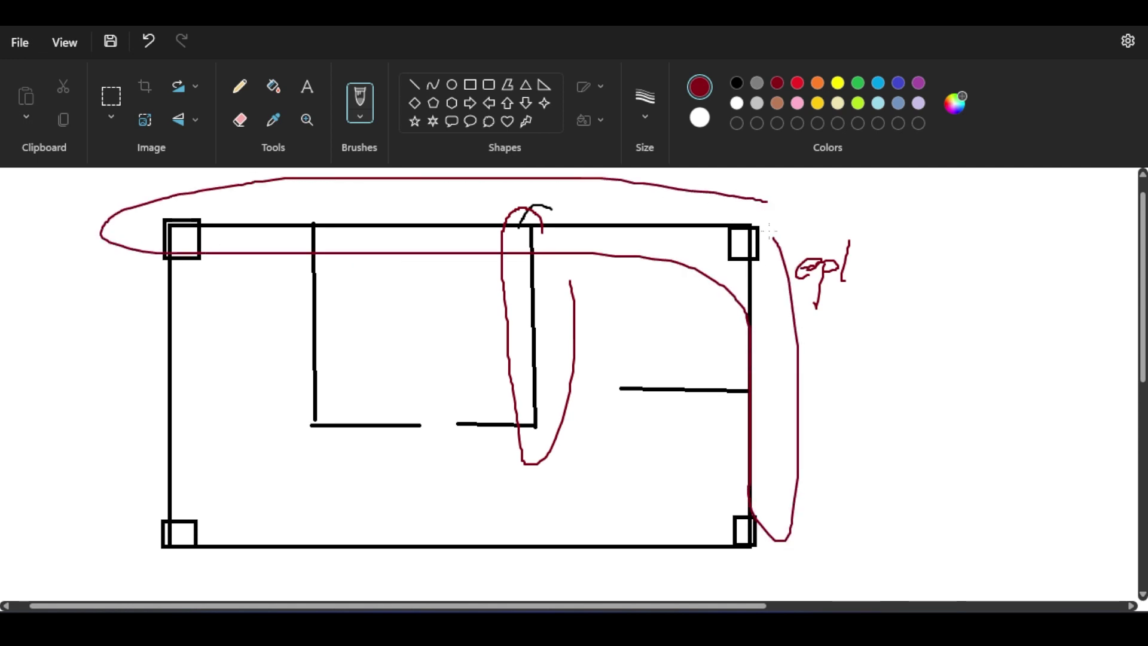
mouse_move(736, 505)
mouse_down()
mouse_move(389, 485)
mouse_move(245, 598)
mouse_move(766, 545)
mouse_up()
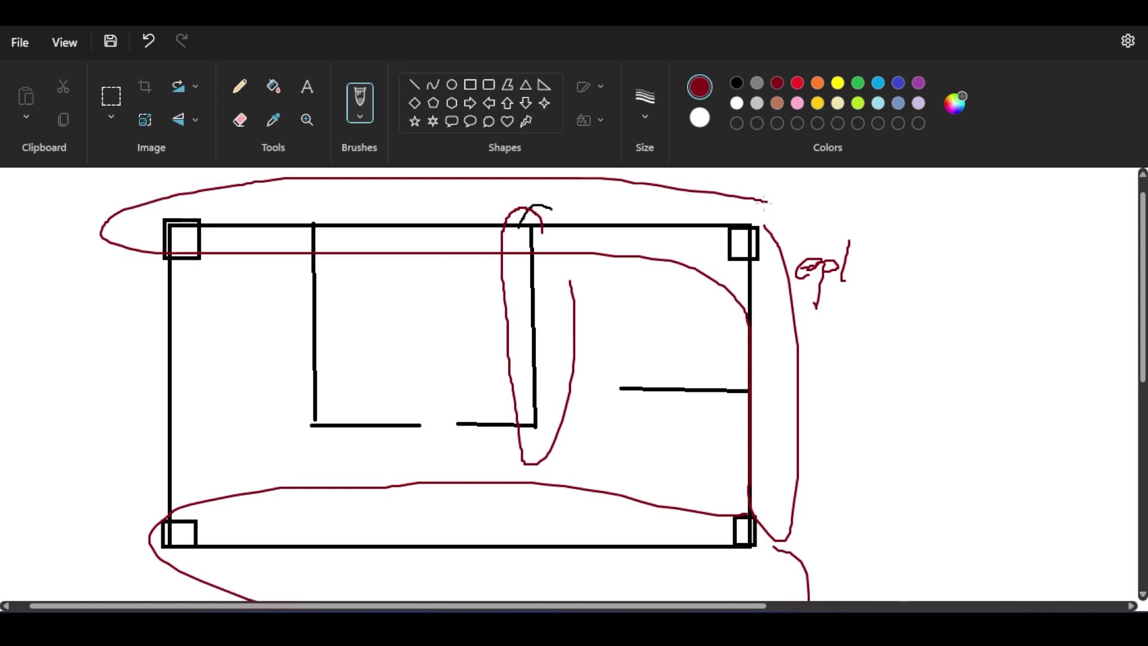
mouse_move(857, 242)
mouse_down()
mouse_move(753, 230)
mouse_move(867, 261)
mouse_up()
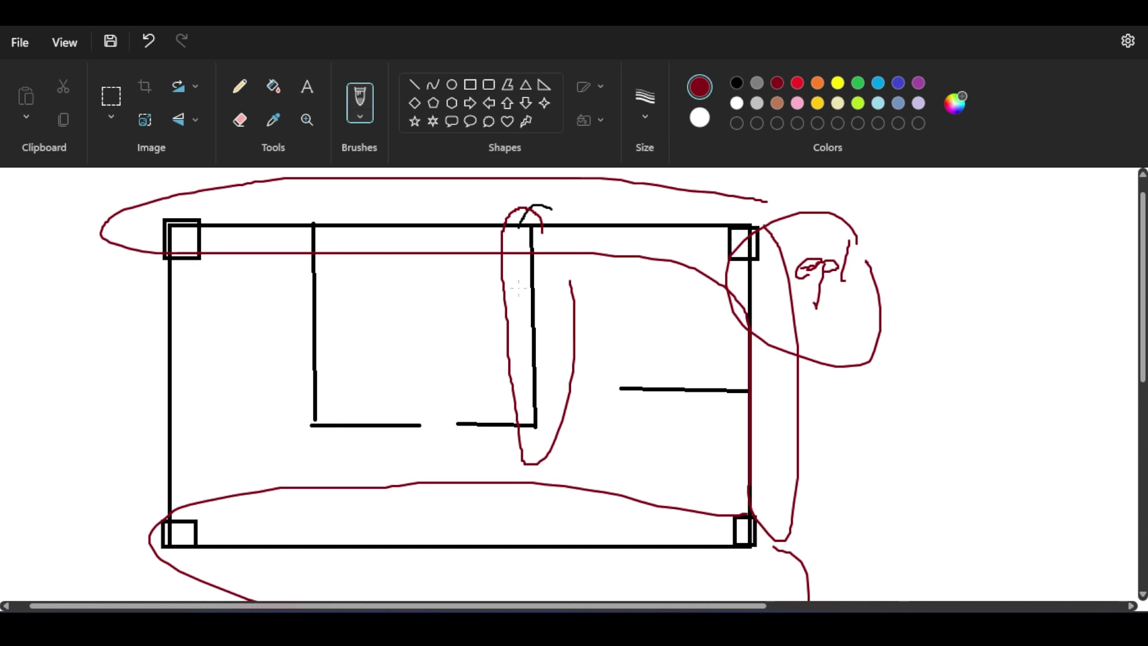
mouse_move(544, 206)
mouse_down()
mouse_move(503, 275)
mouse_move(543, 439)
mouse_move(549, 239)
mouse_up()
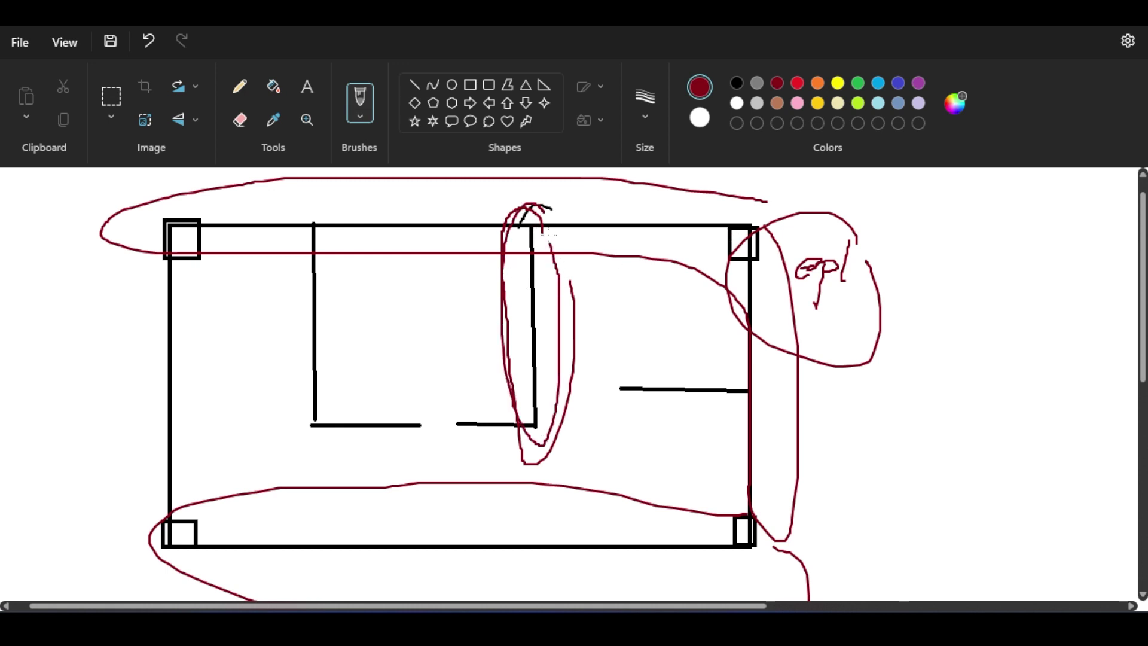
mouse_move(561, 409)
mouse_down()
mouse_move(495, 393)
mouse_move(443, 444)
mouse_move(577, 413)
mouse_up()
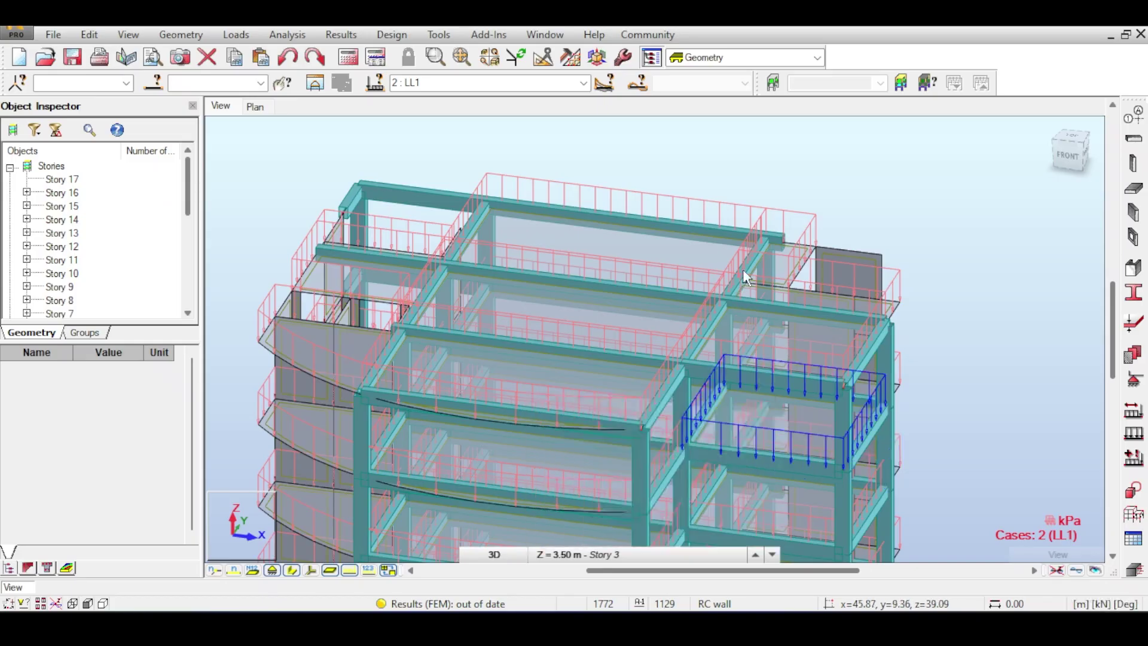
Step: Examine the LL1 surface loads on the tower's roof and upper stories up close and across the whole building
scroll(742, 269, up, 2)
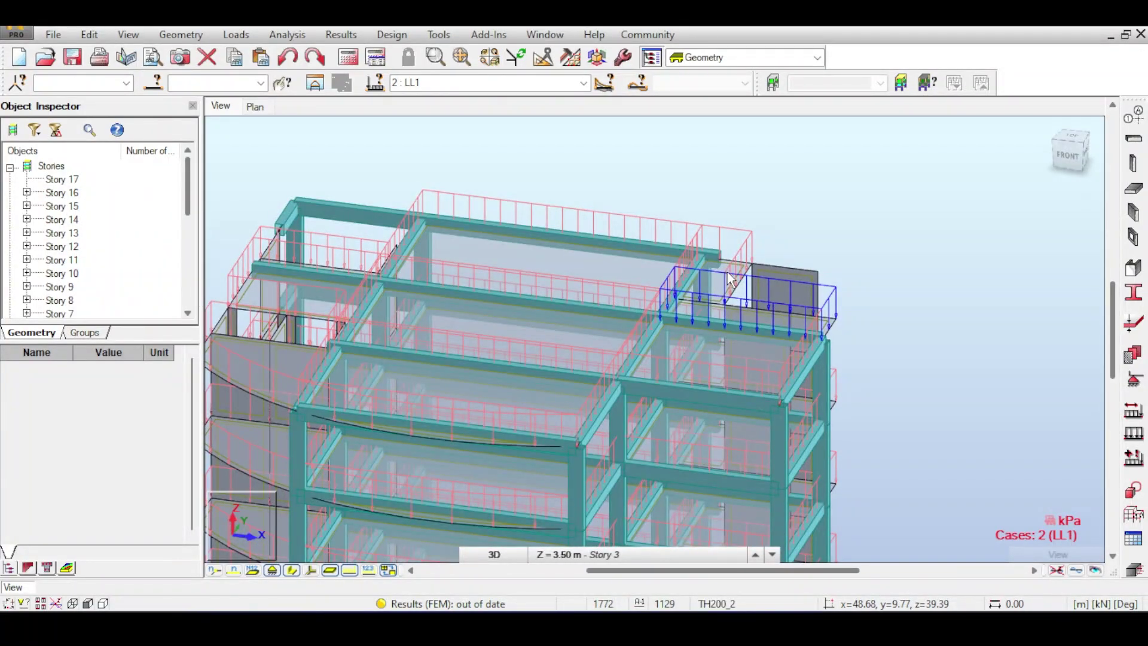
middle_drag(899, 213, 985, 217)
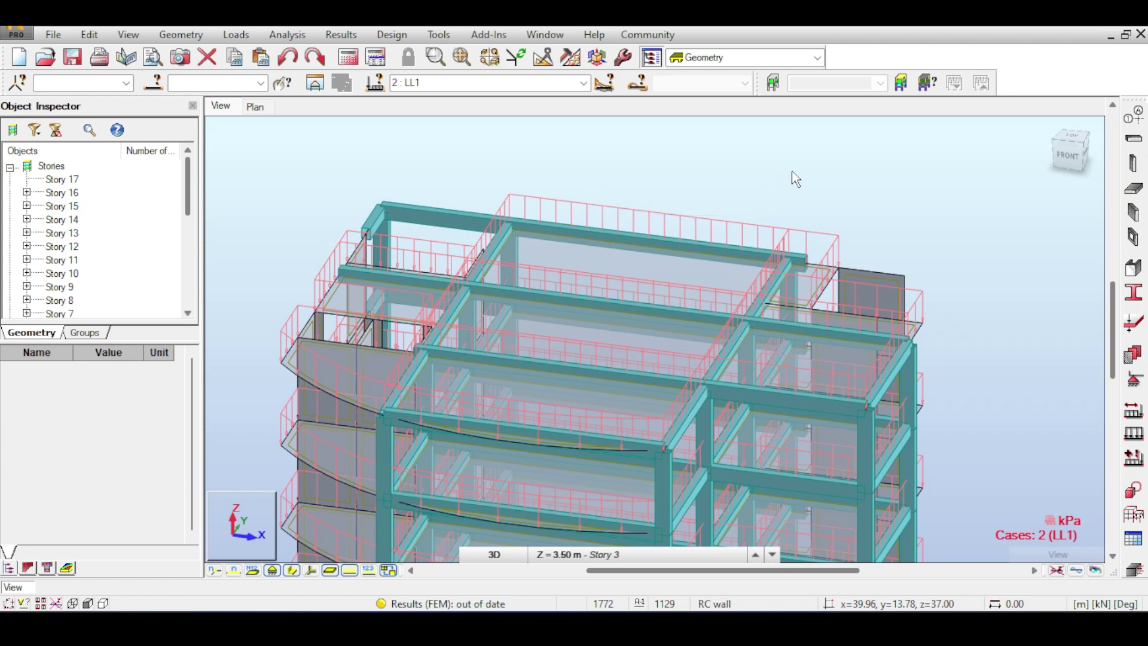
middle_drag(791, 170, 790, 169)
scroll(791, 170, down, 2)
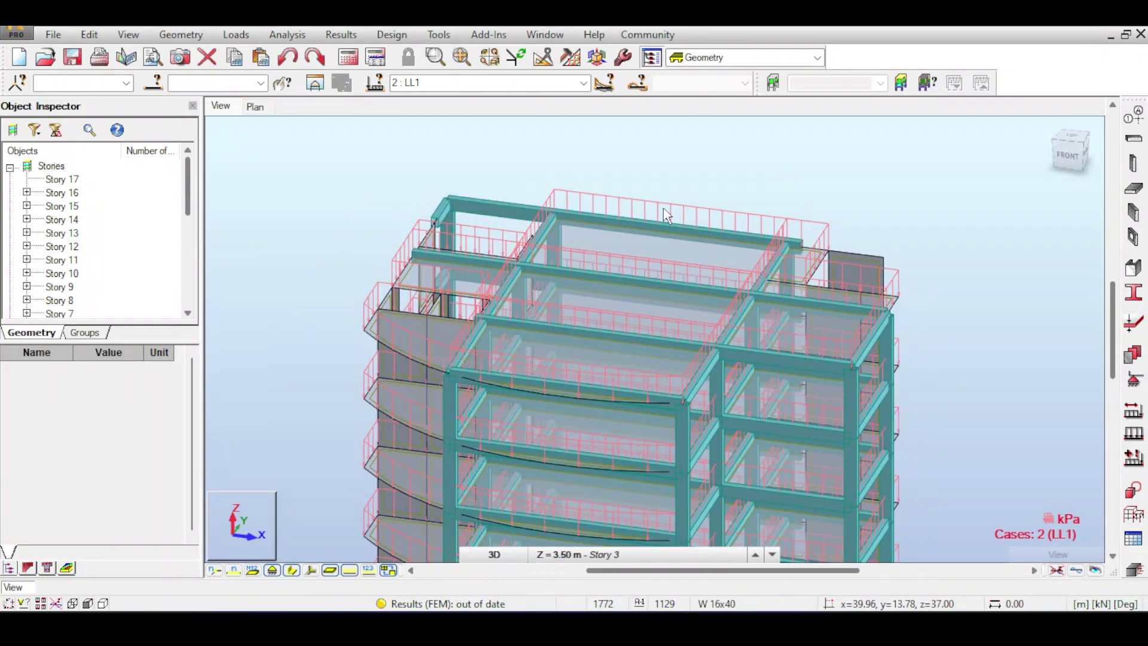
middle_drag(626, 174, 681, 168)
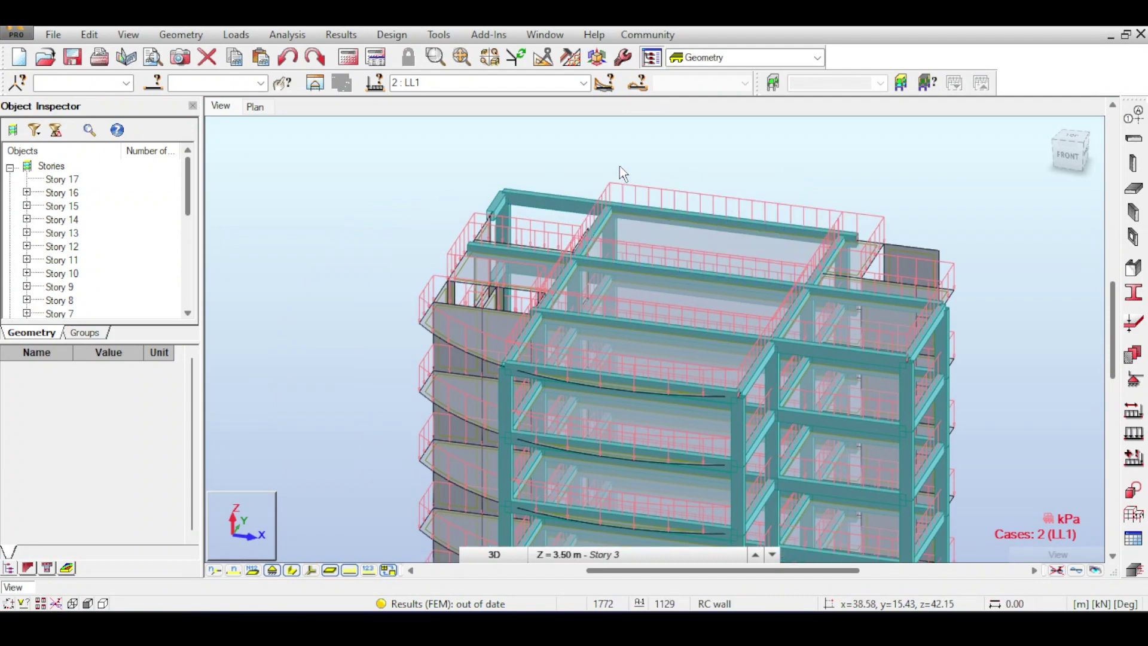
scroll(665, 346, up, 3)
shift+middle_drag(688, 353, 726, 354)
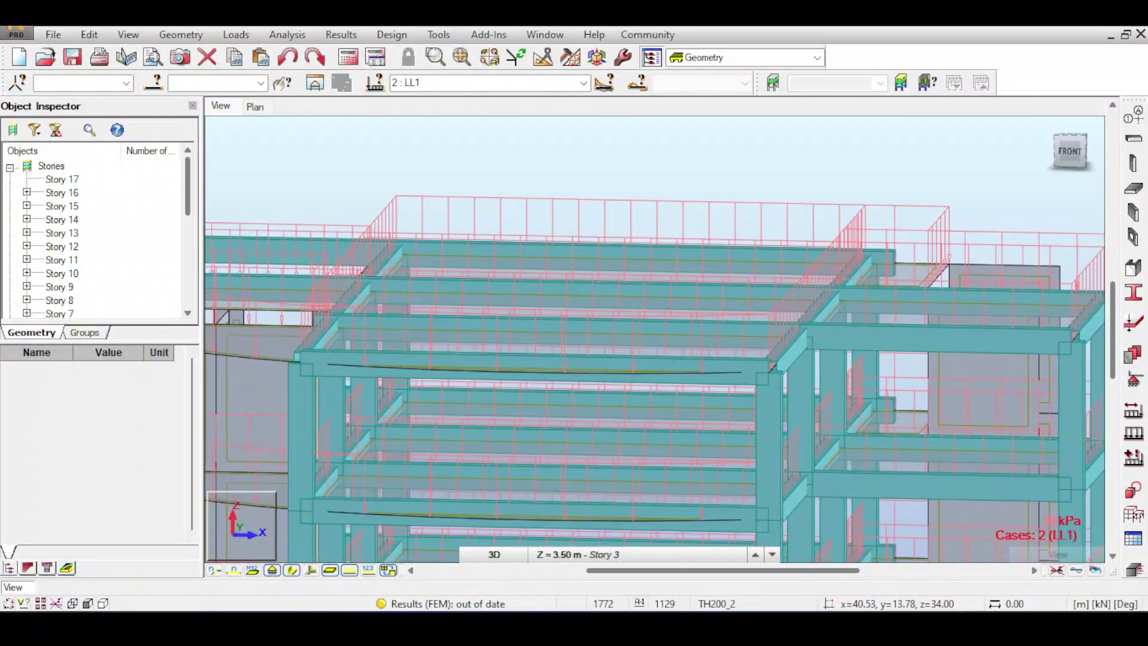
scroll(989, 179, down, 5)
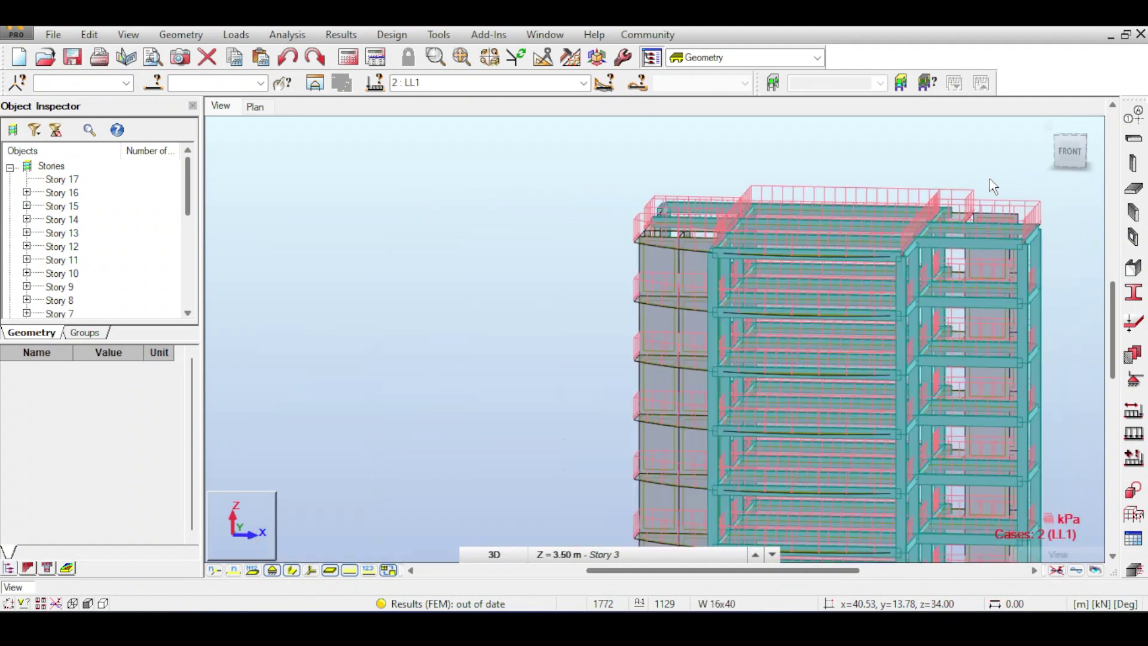
scroll(993, 186, down, 5)
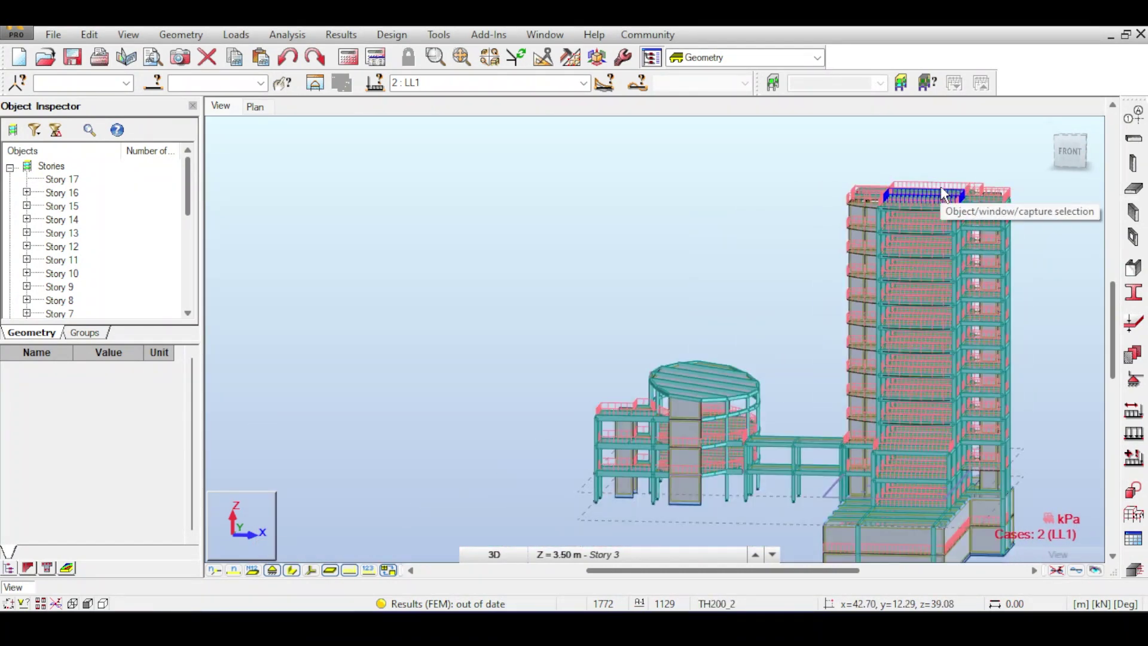
middle_drag(980, 160, 925, 145)
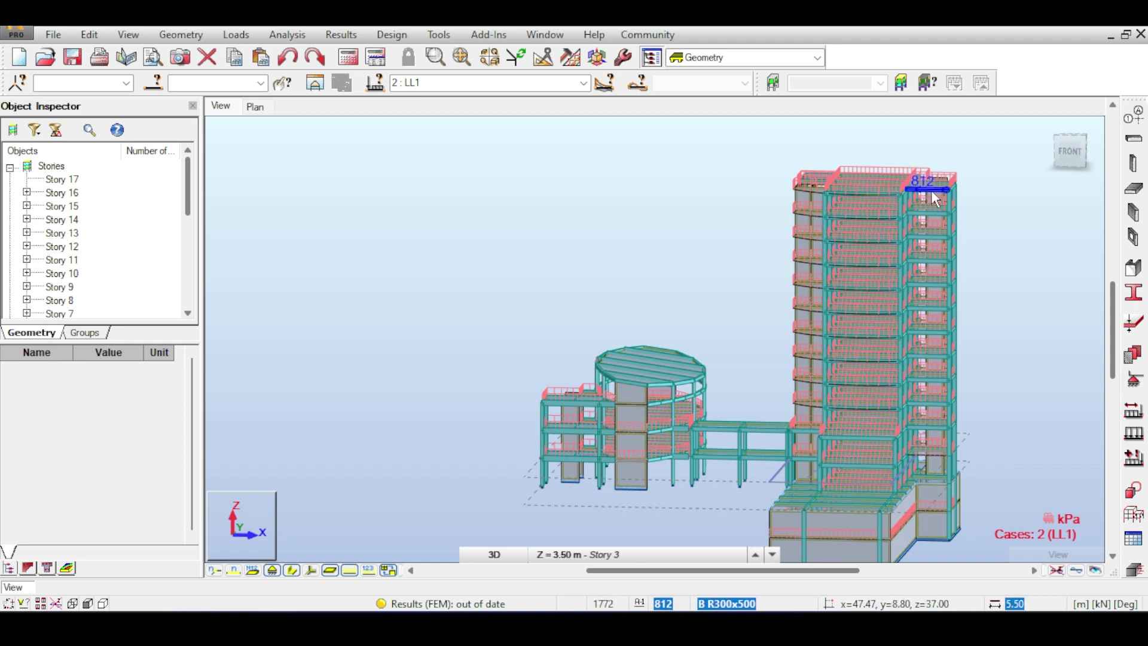
Step: Display load case DL1 and examine its loads on the tower's upper stories and the whole model
click(582, 83)
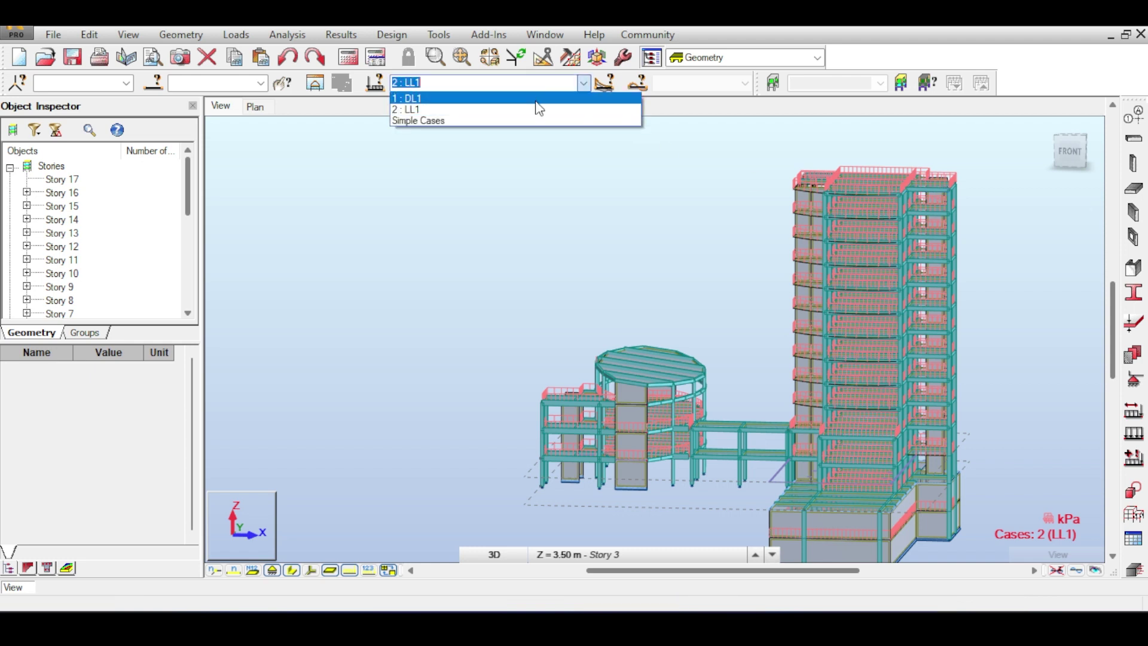
click(536, 97)
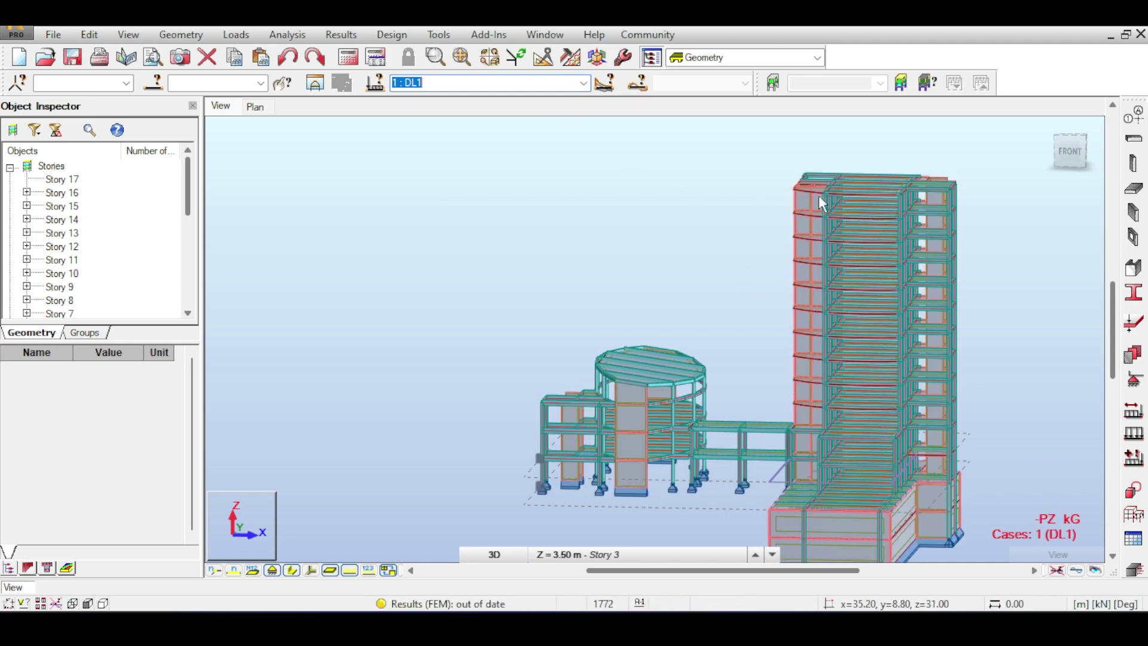
scroll(885, 222, up, 5)
scroll(801, 256, down, 5)
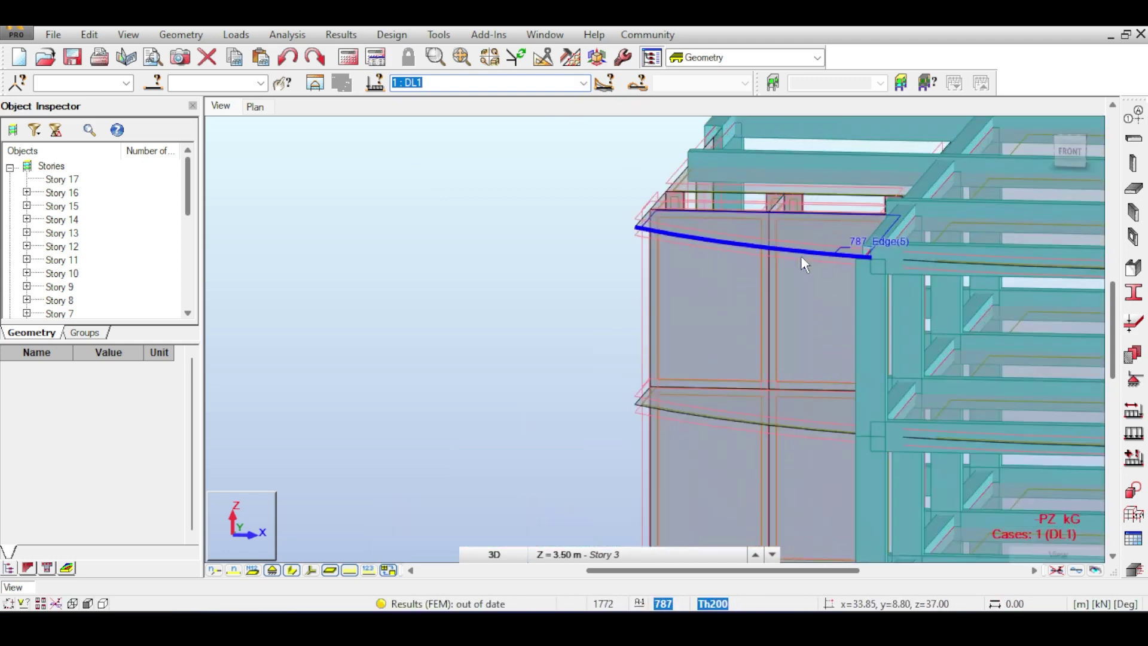
scroll(800, 256, down, 5)
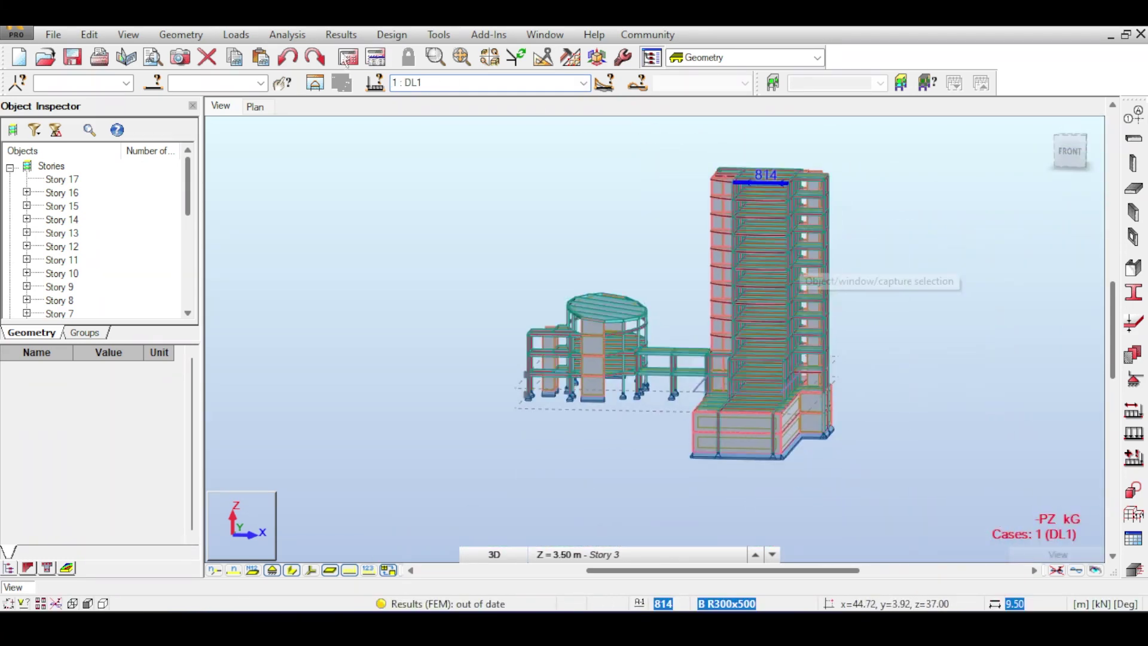
Step: Review the LL1 entries in the loads table, check their loads on the whole structure in the model view, and reopen the table
click(235, 34)
click(256, 131)
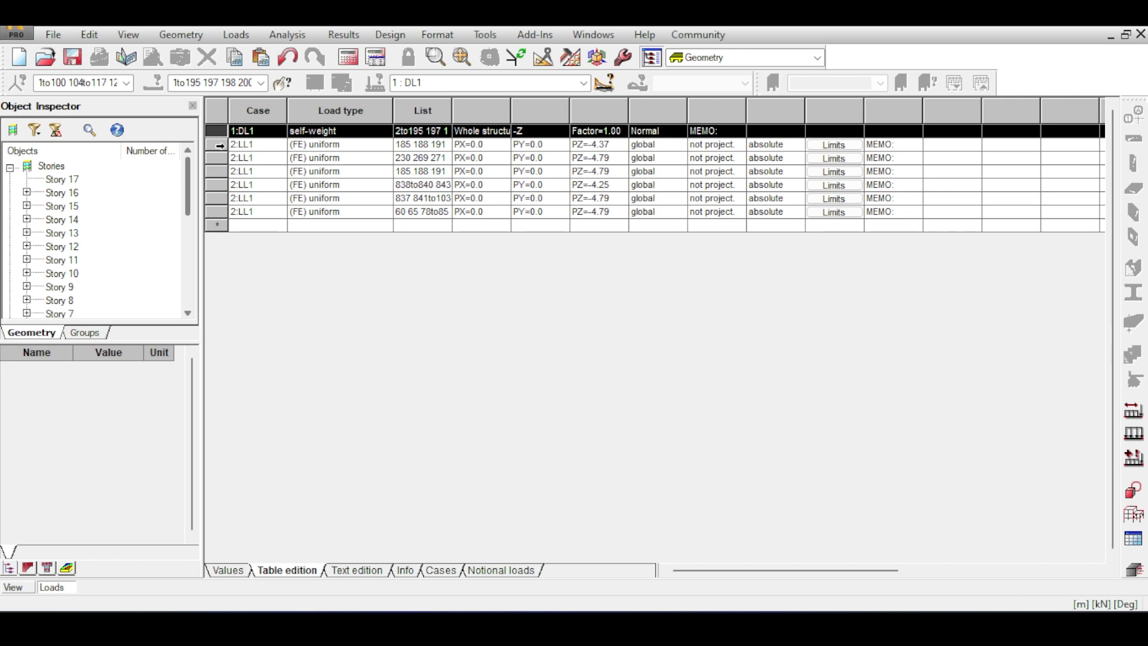
click(219, 145)
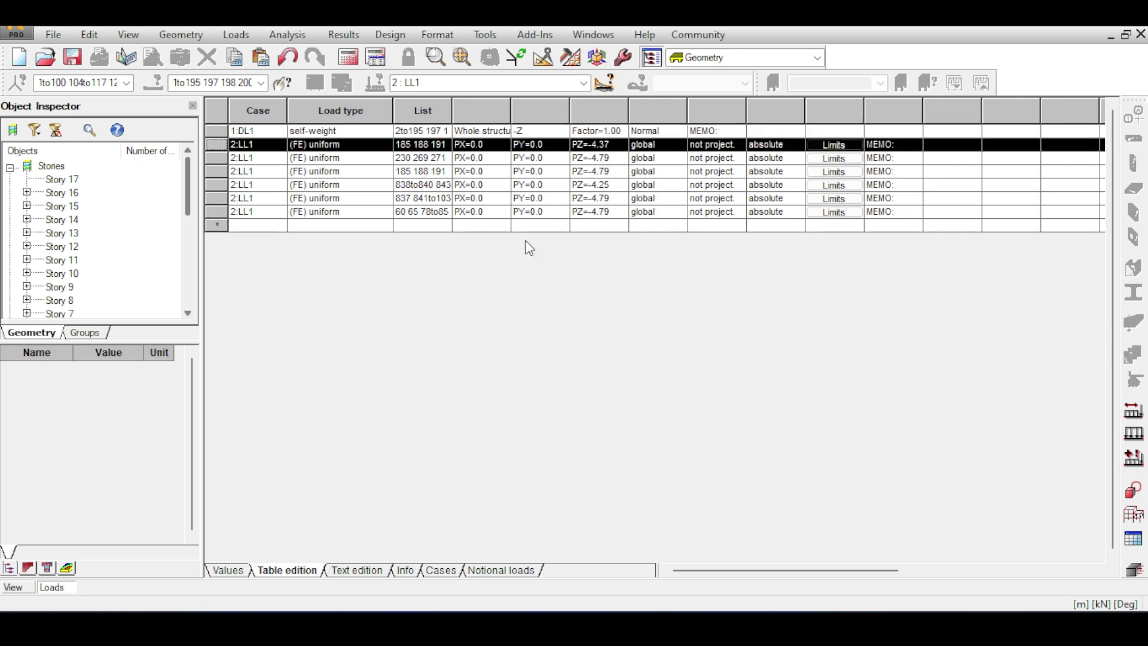
click(18, 587)
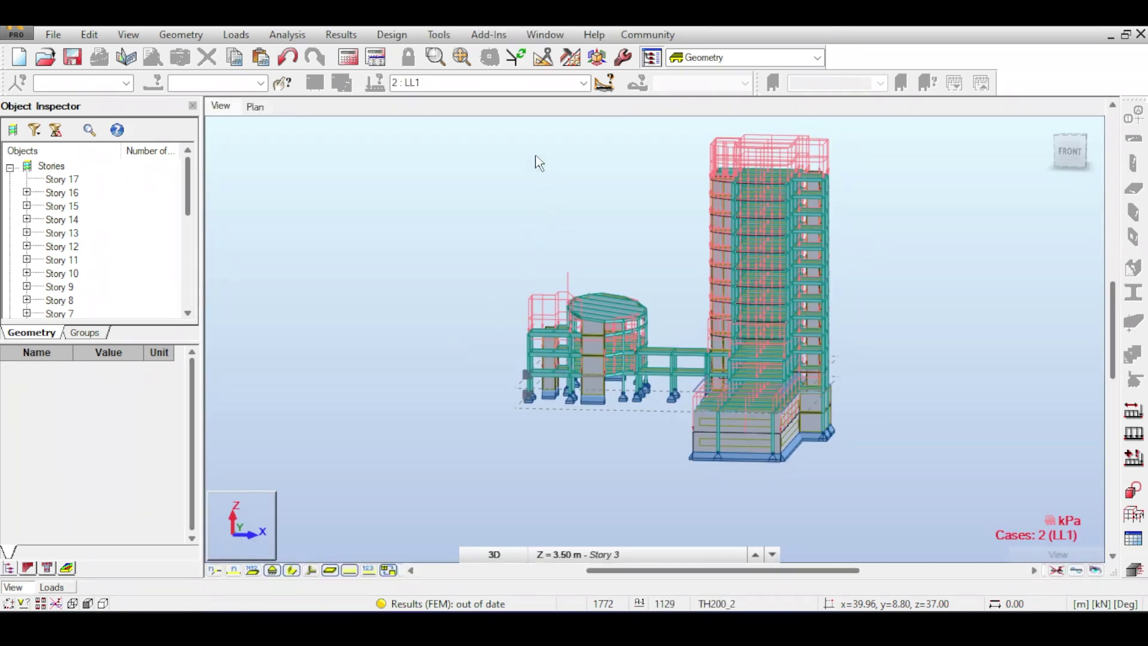
drag(502, 132, 960, 497)
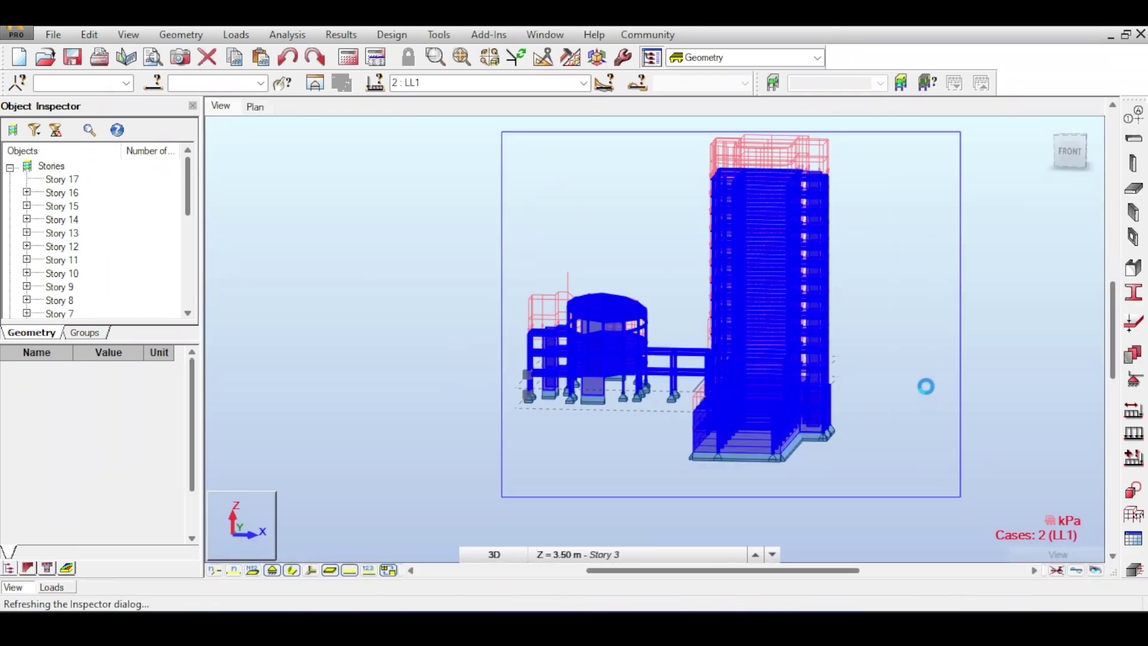
click(492, 251)
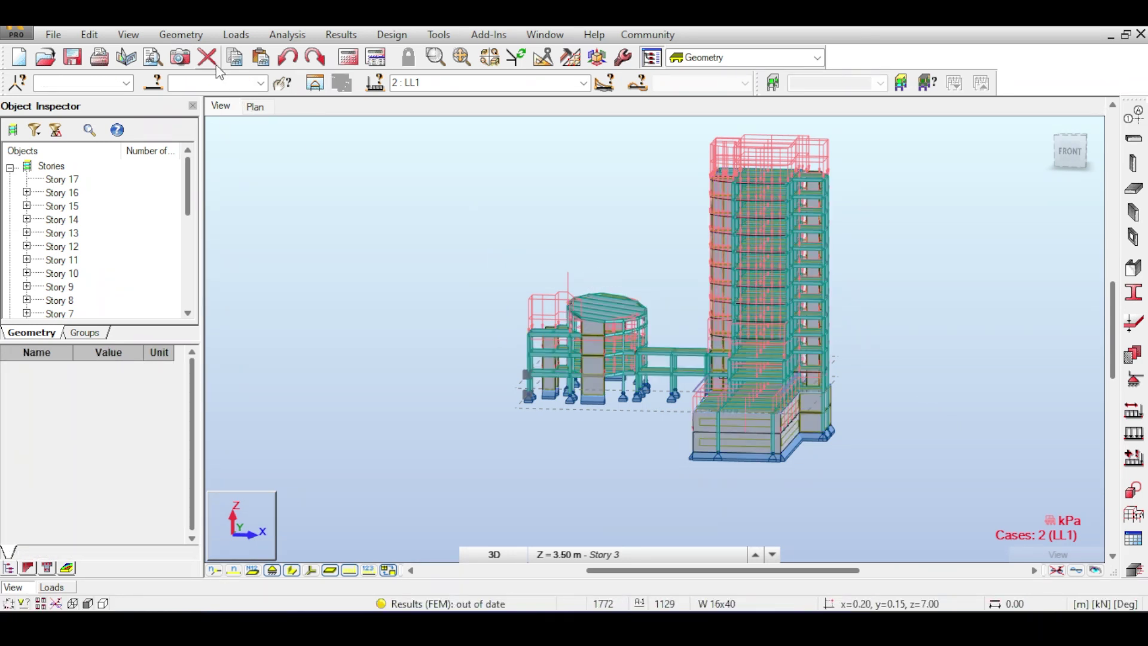
click(237, 34)
click(260, 129)
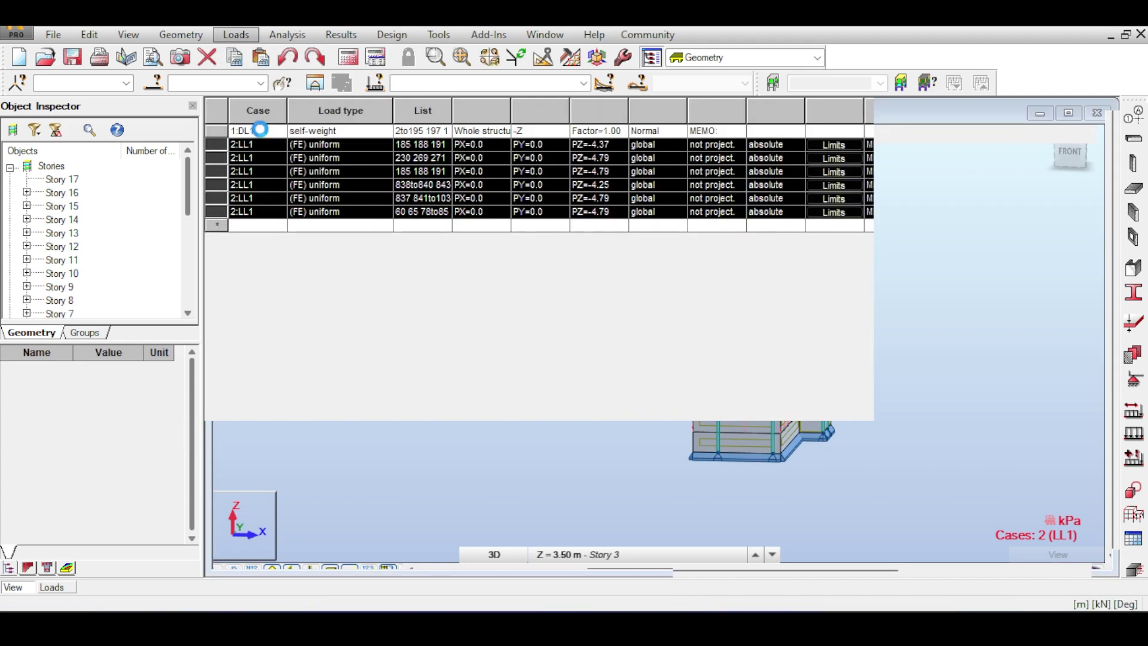
Step: Try to duplicate only the first LL1 uniform load, PZ=-4.37 on panels 185 188 191, into a new table row
click(222, 144)
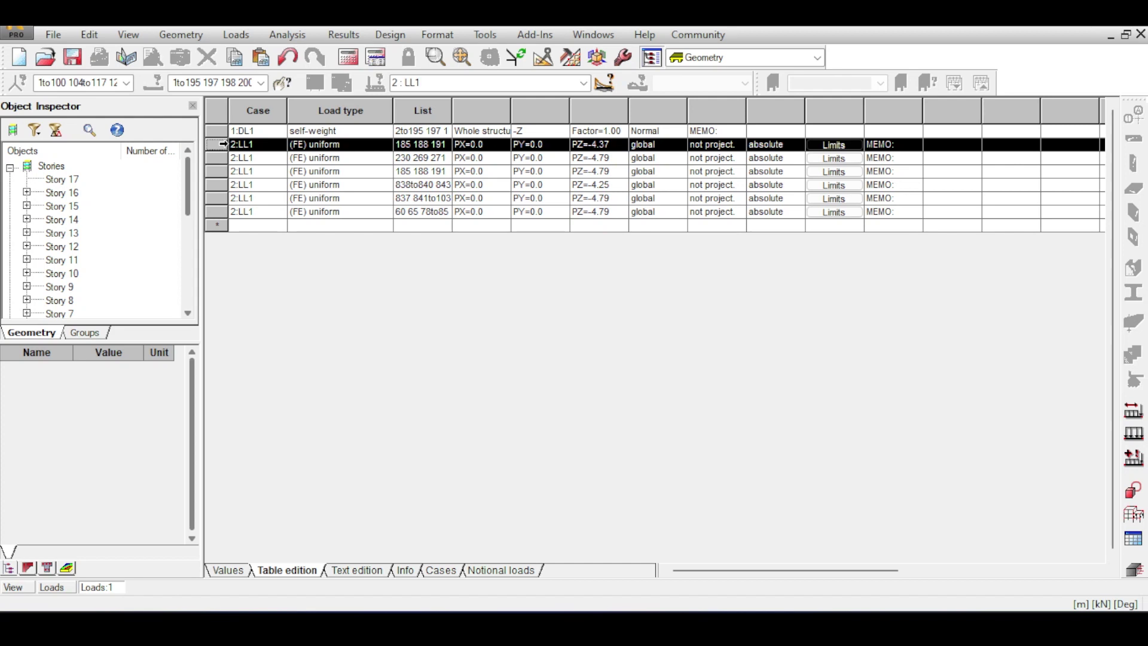
right_click(221, 145)
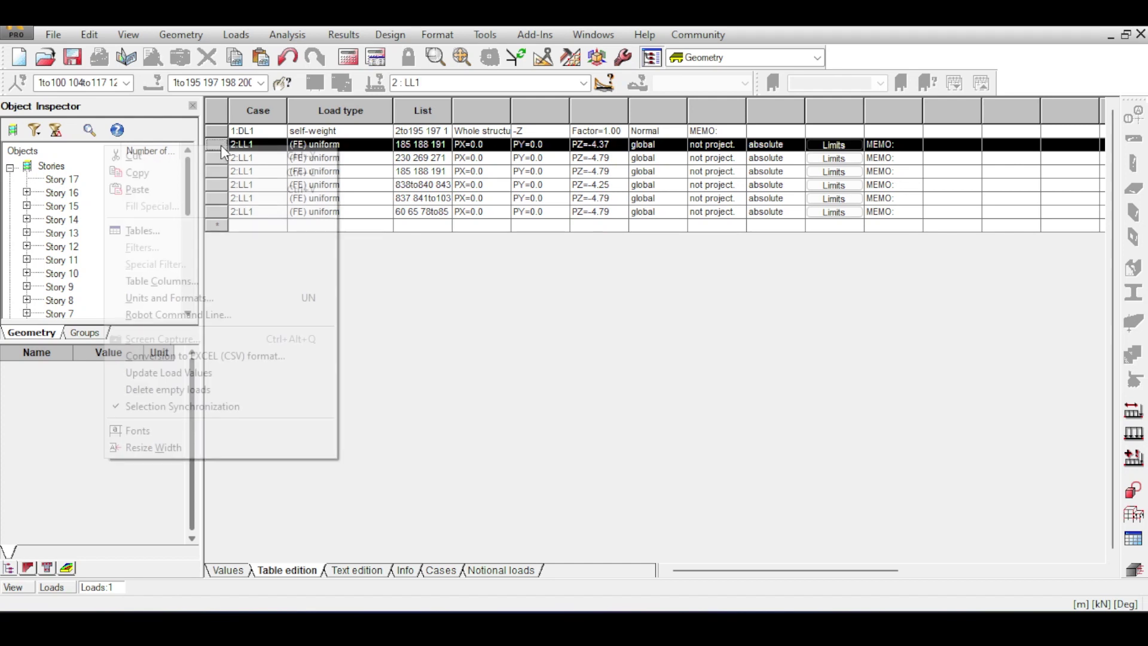
click(182, 177)
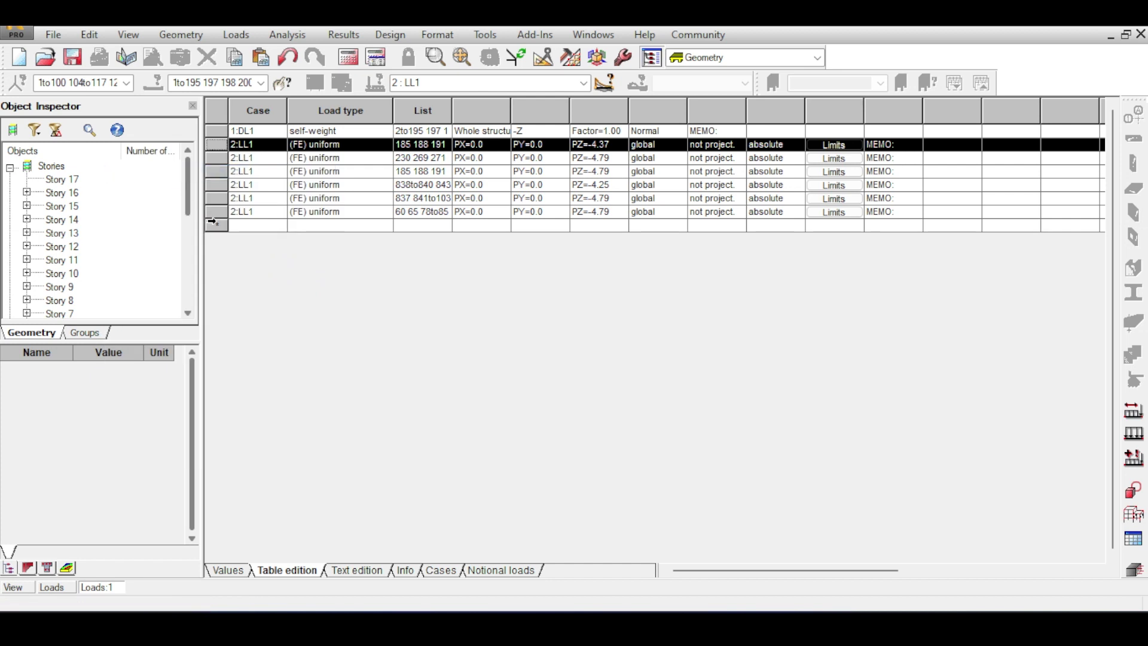
click(215, 224)
key(ctrl+v)
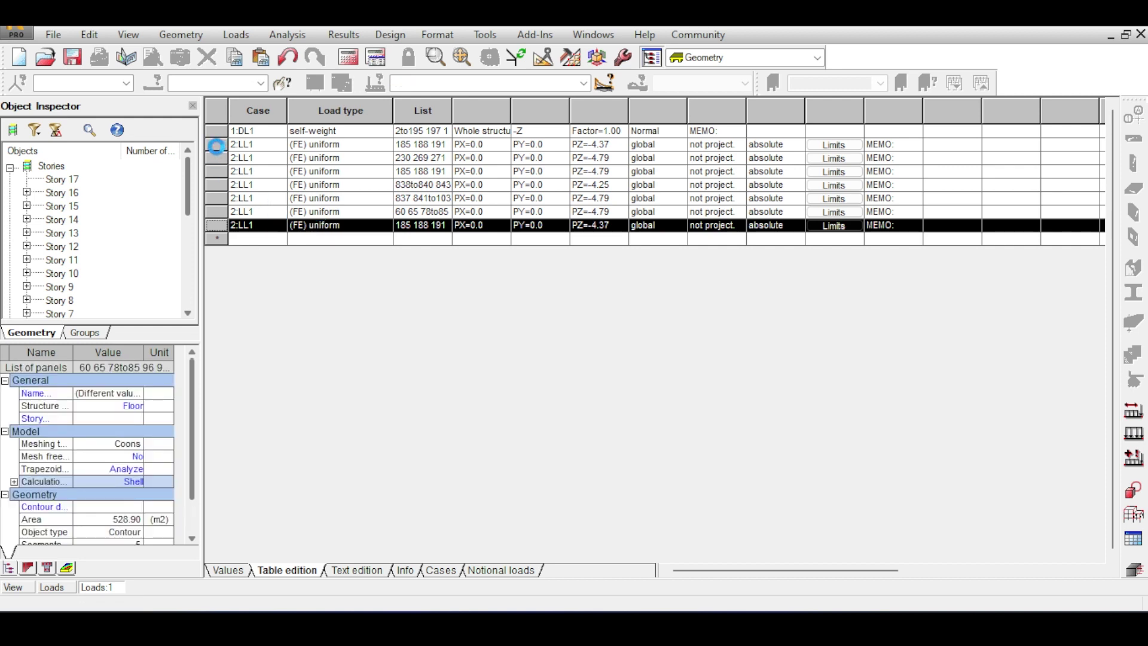
Step: Copy all six LL1 uniform load rows and paste them into new rows below the existing ones
drag(216, 146, 220, 205)
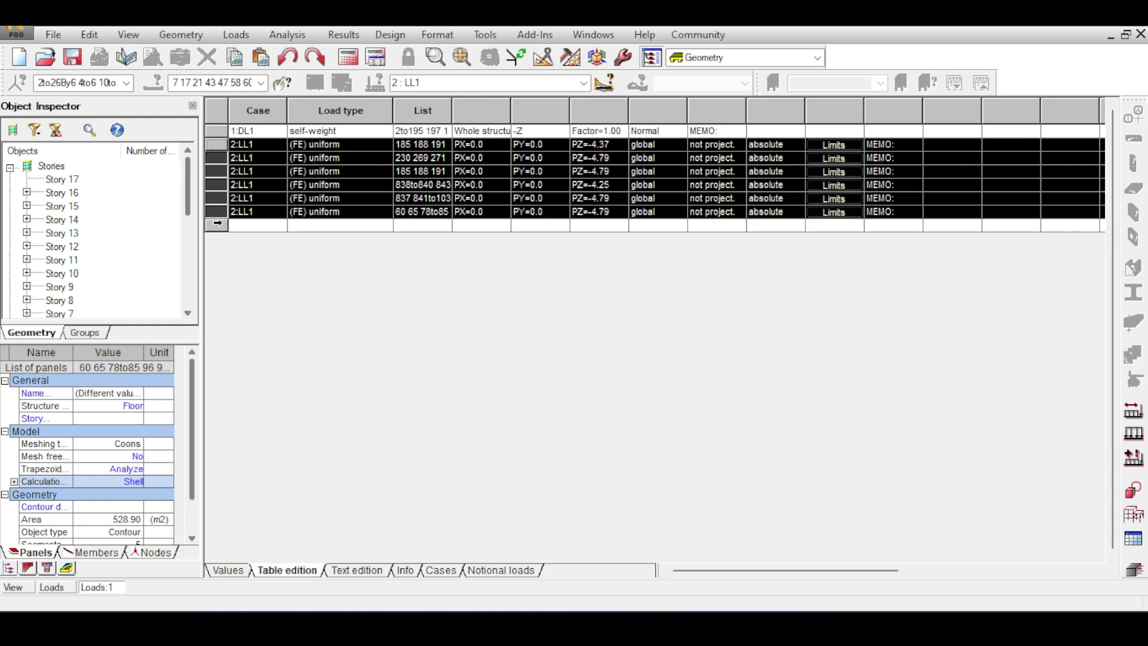
click(413, 217)
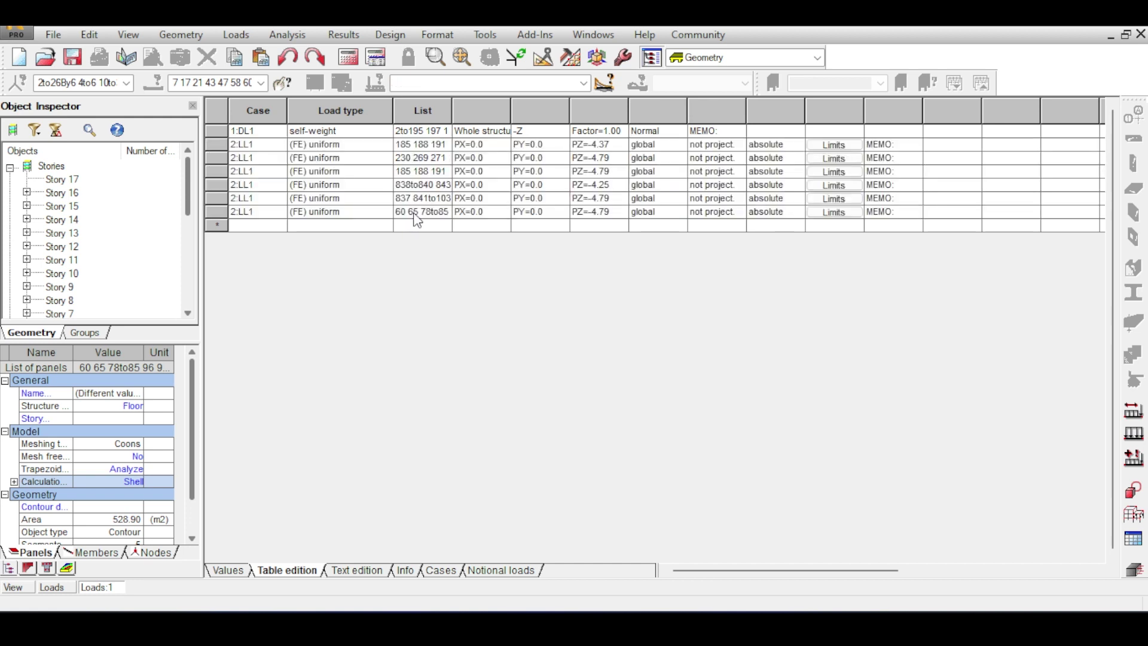
click(222, 225)
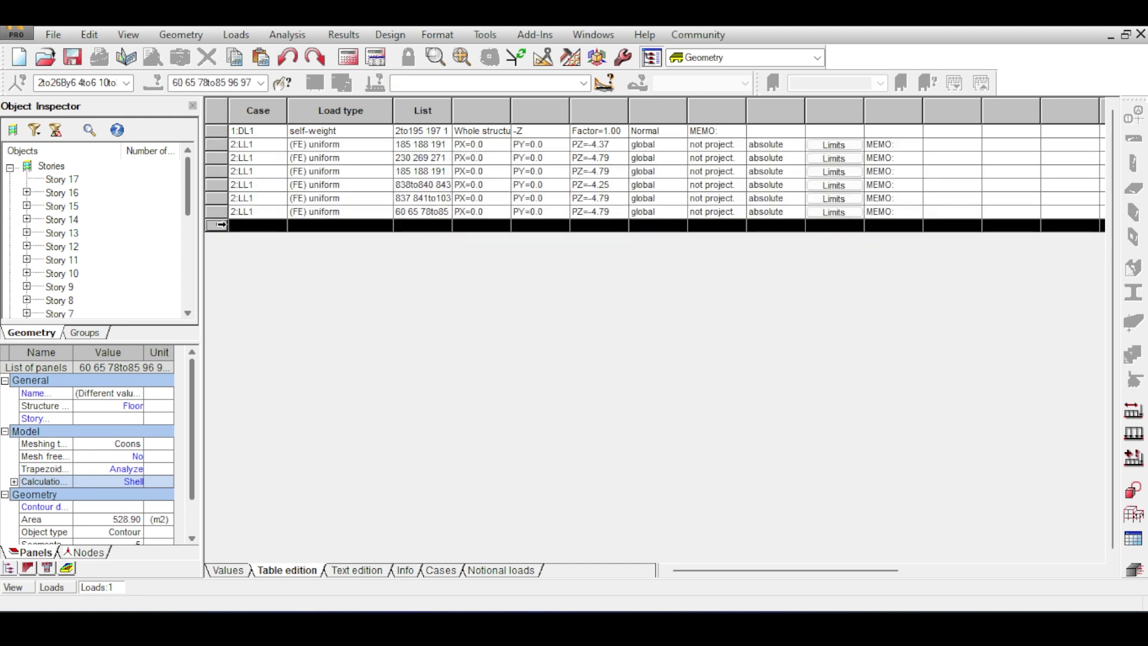
key(ctrl+v)
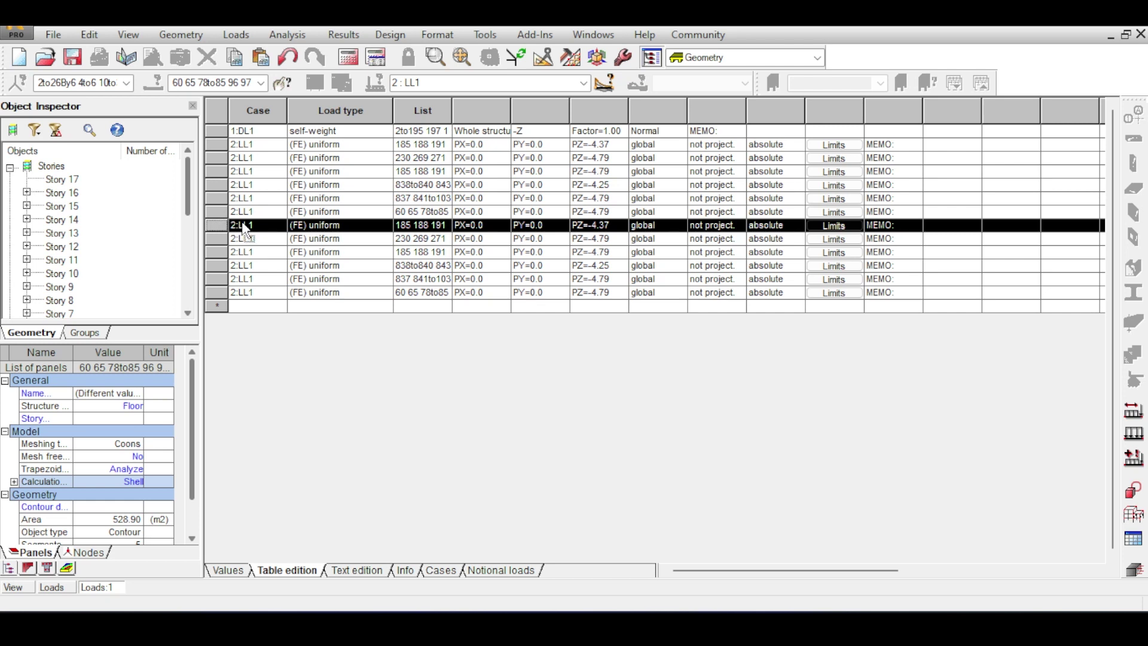
Step: Assign the first three pasted uniform loads, covering panels 185 188 191 and 230 269 271, to case 1:DL1
click(275, 230)
click(279, 226)
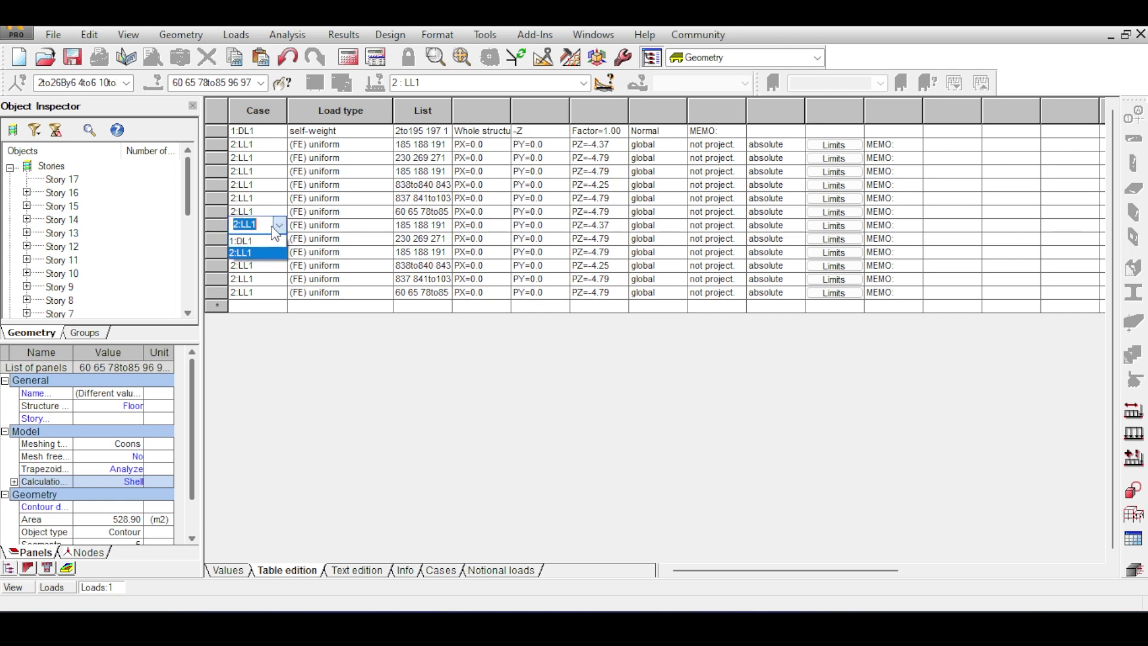
click(260, 241)
click(280, 239)
click(271, 251)
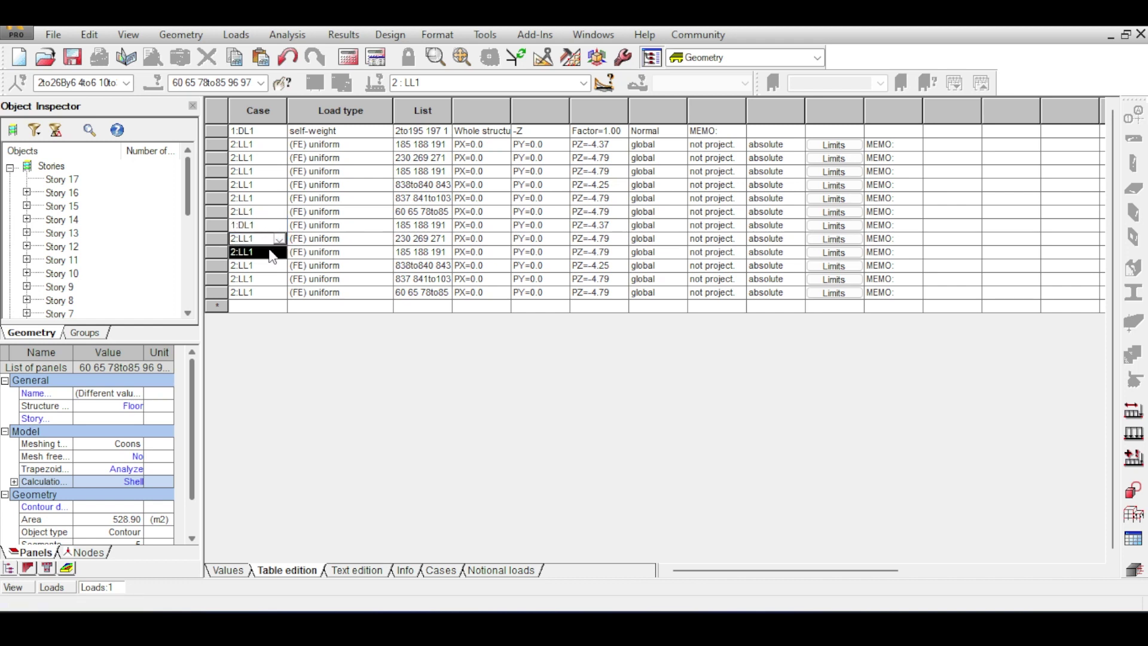
click(279, 239)
click(272, 252)
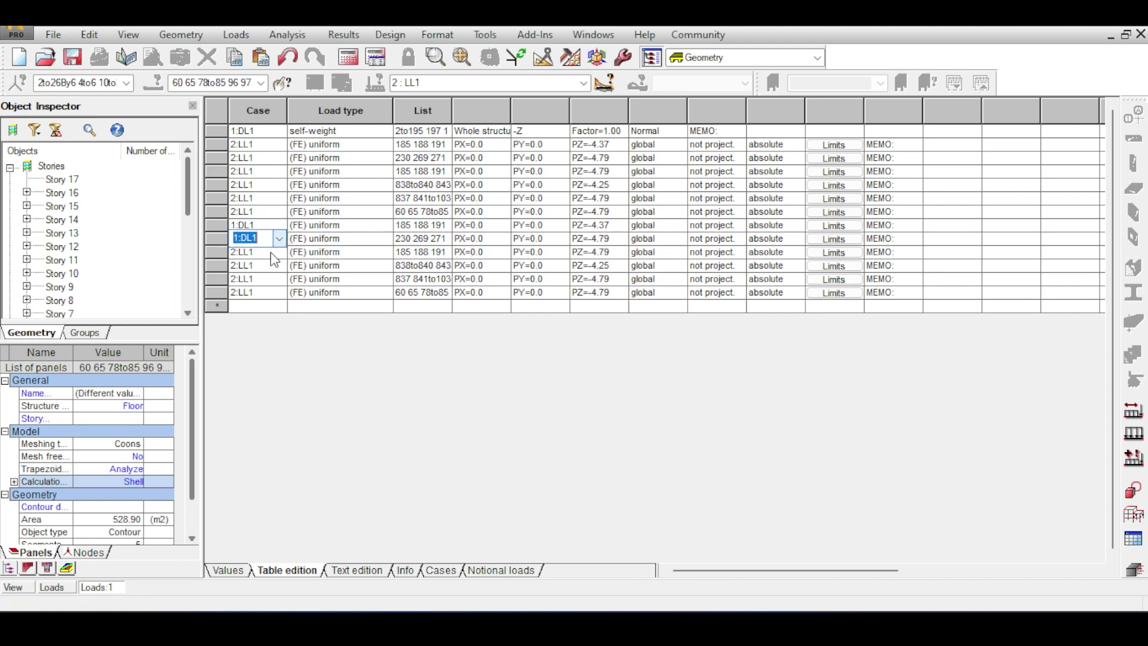
click(278, 263)
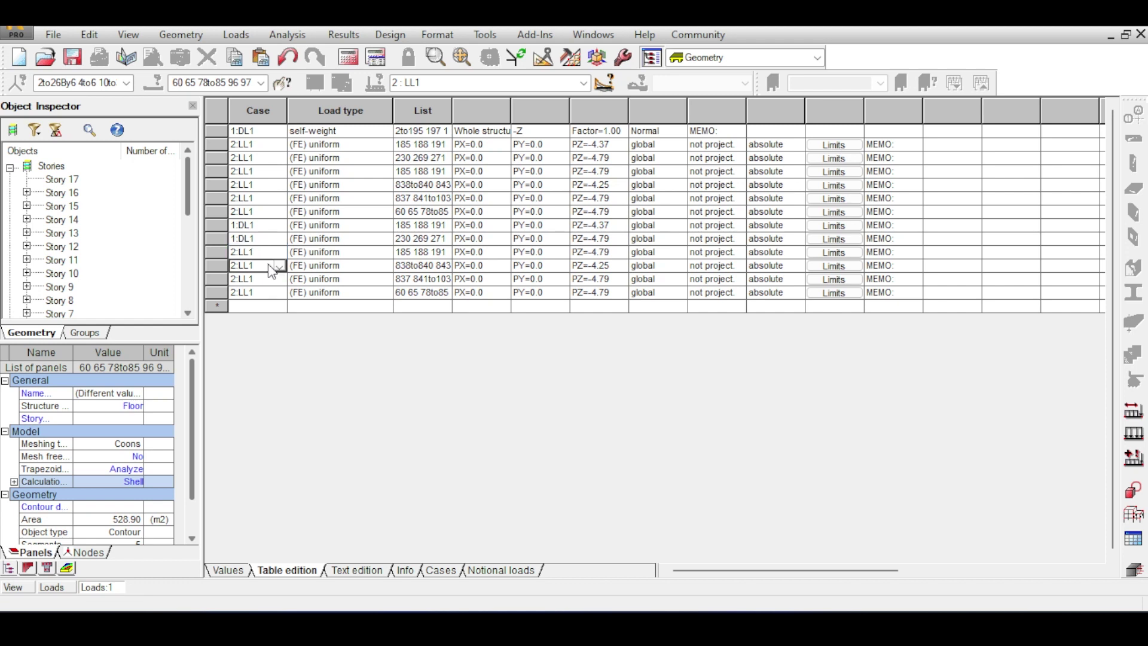
click(279, 252)
click(280, 252)
Step: Assign the last three pasted uniform loads, whose panel lists start at 838, 837 and 60, to case 1:DL1
click(278, 265)
click(278, 266)
click(279, 267)
click(280, 267)
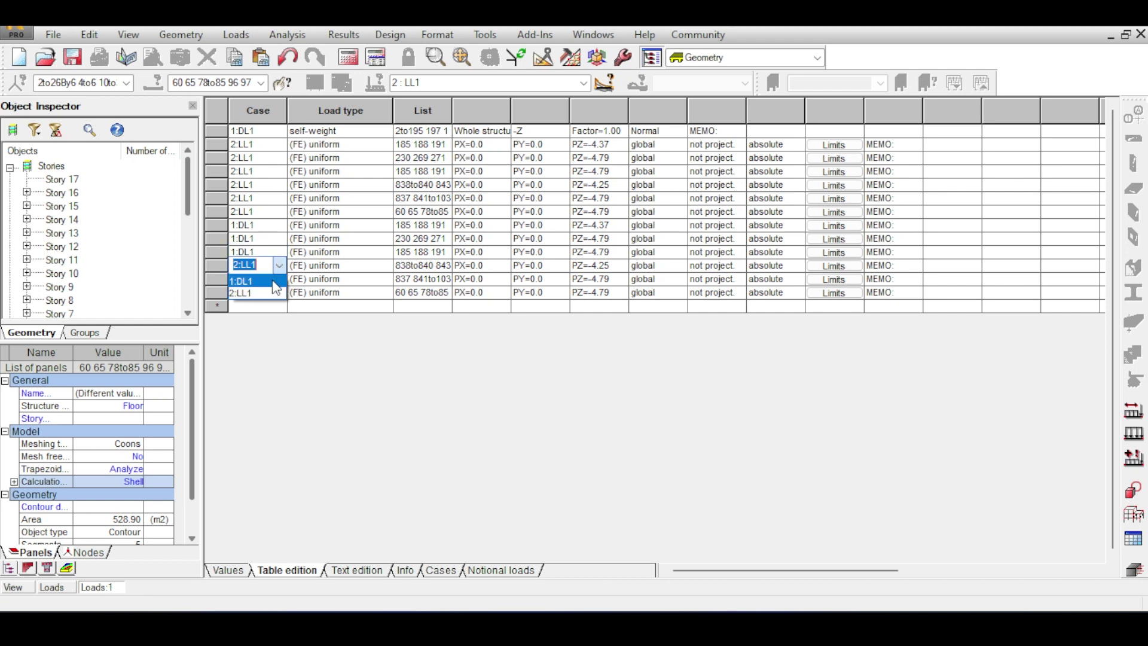
click(278, 279)
click(280, 281)
click(279, 279)
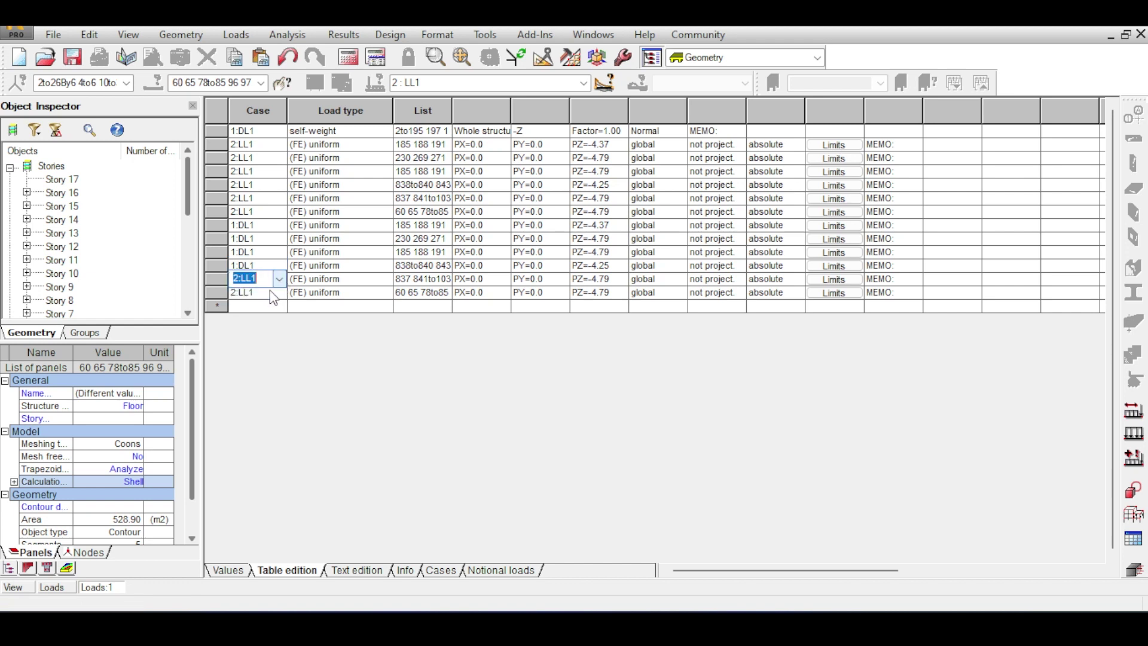
click(279, 279)
click(276, 292)
click(279, 293)
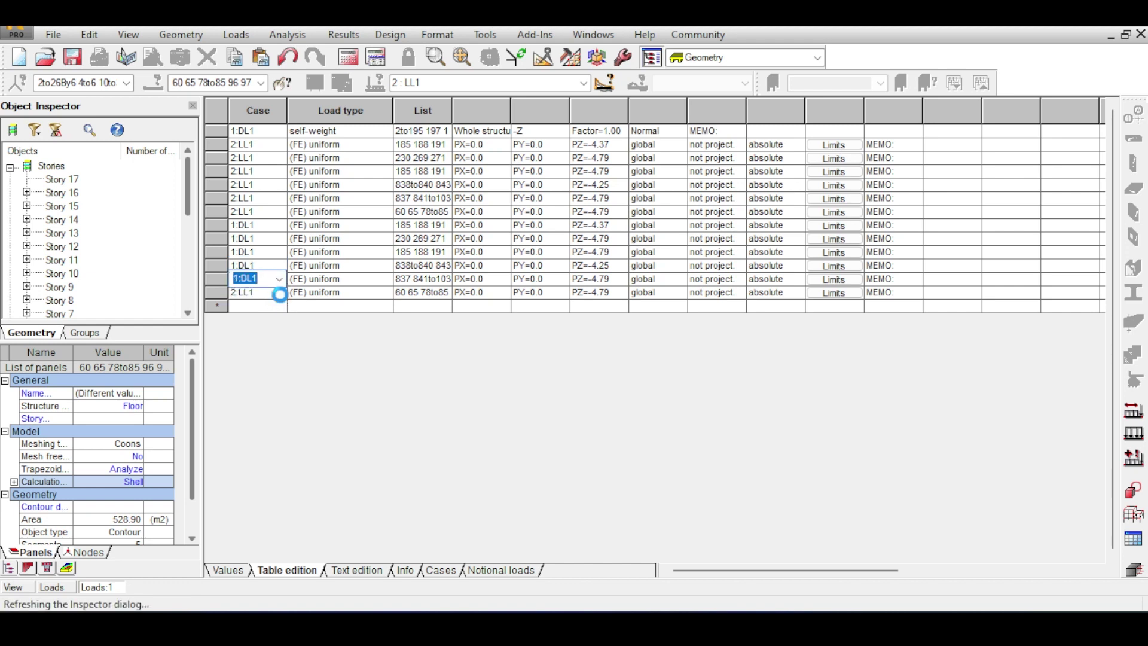
click(279, 293)
click(267, 307)
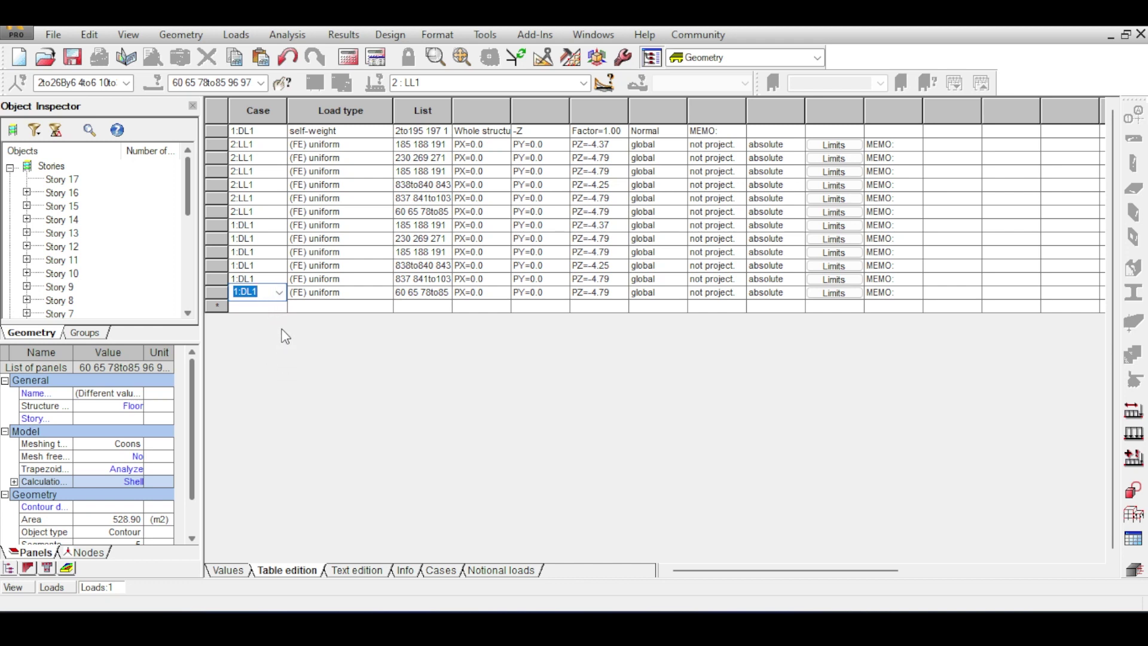
click(368, 266)
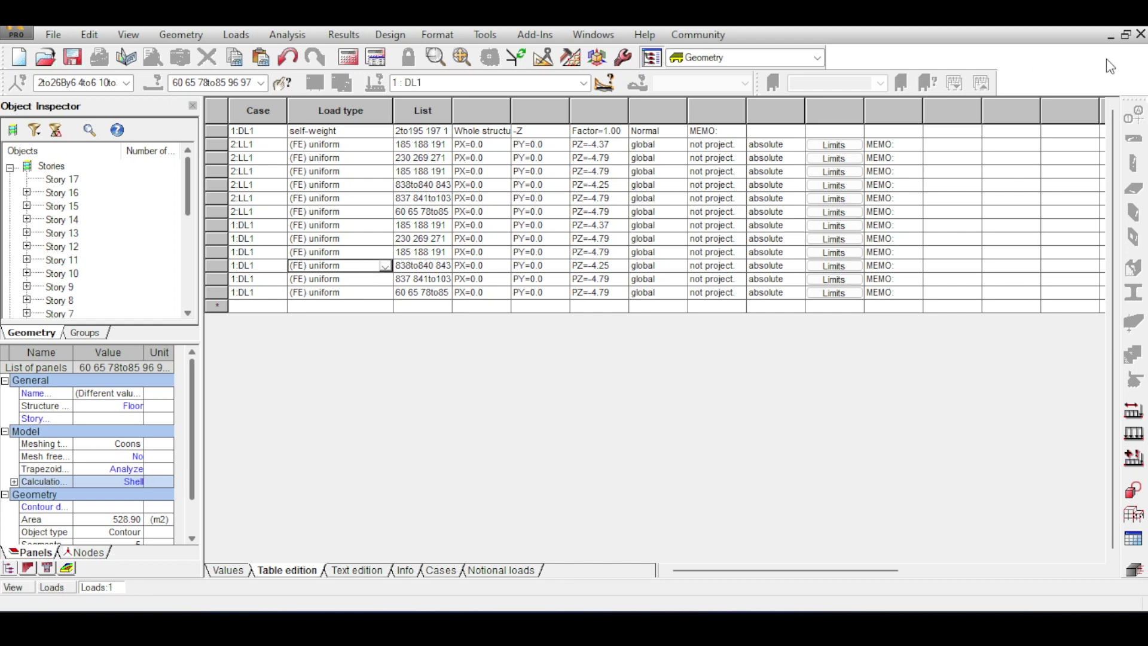
Step: Close the load table and compare the LL1 and DL1 load cases in the 3D view
click(1141, 34)
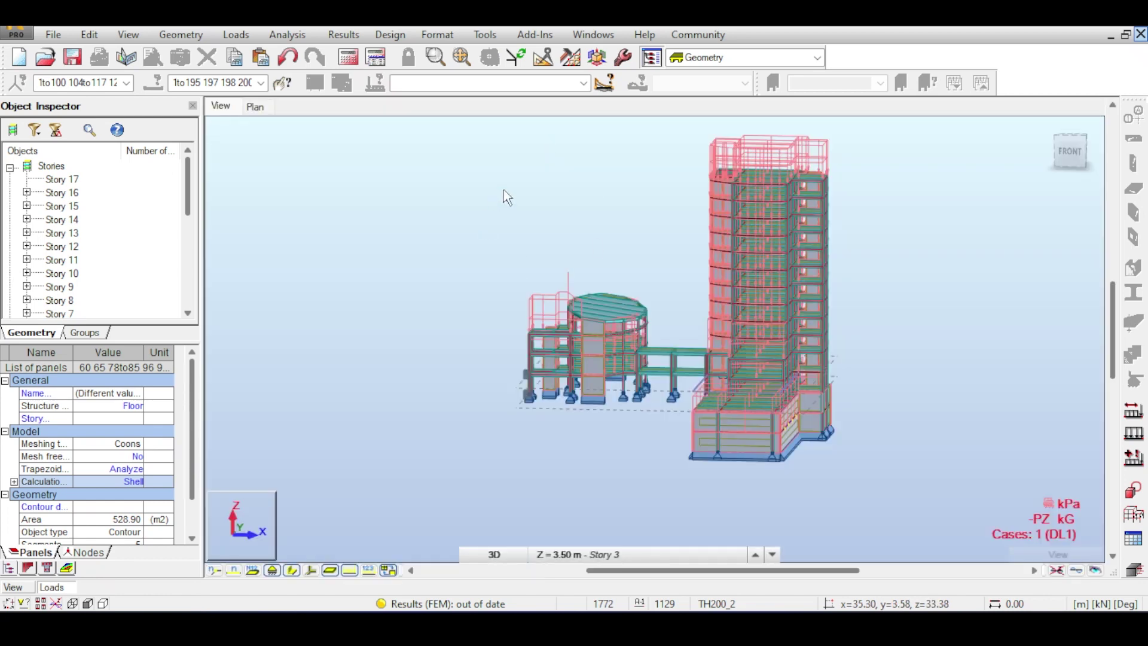
click(628, 176)
middle_drag(628, 175, 495, 167)
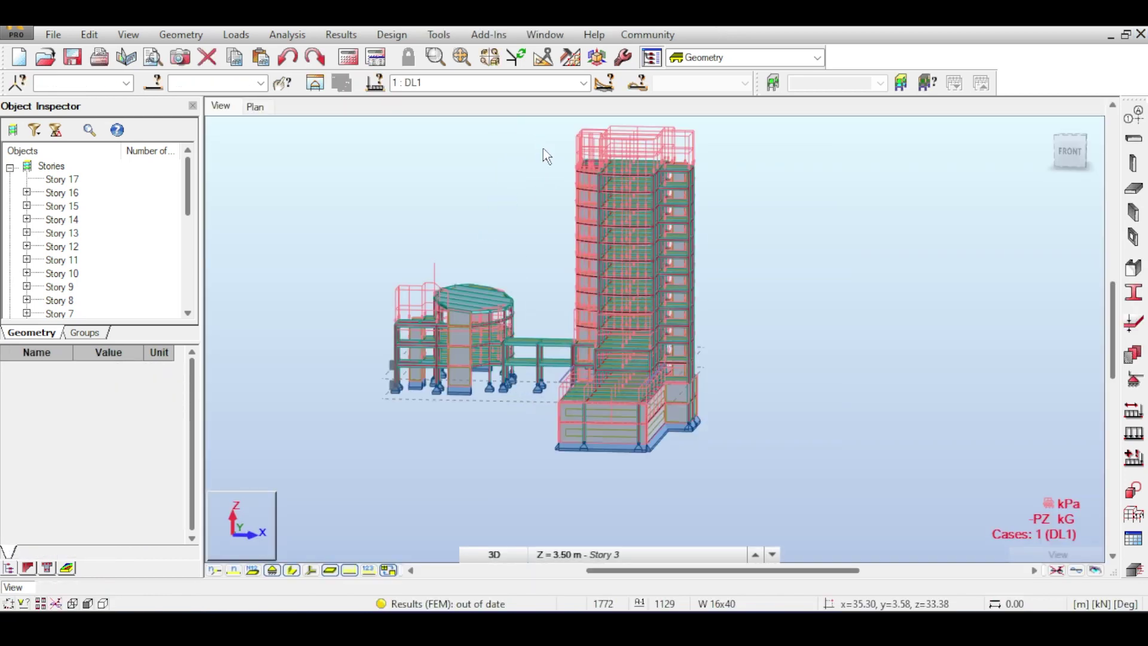
click(494, 87)
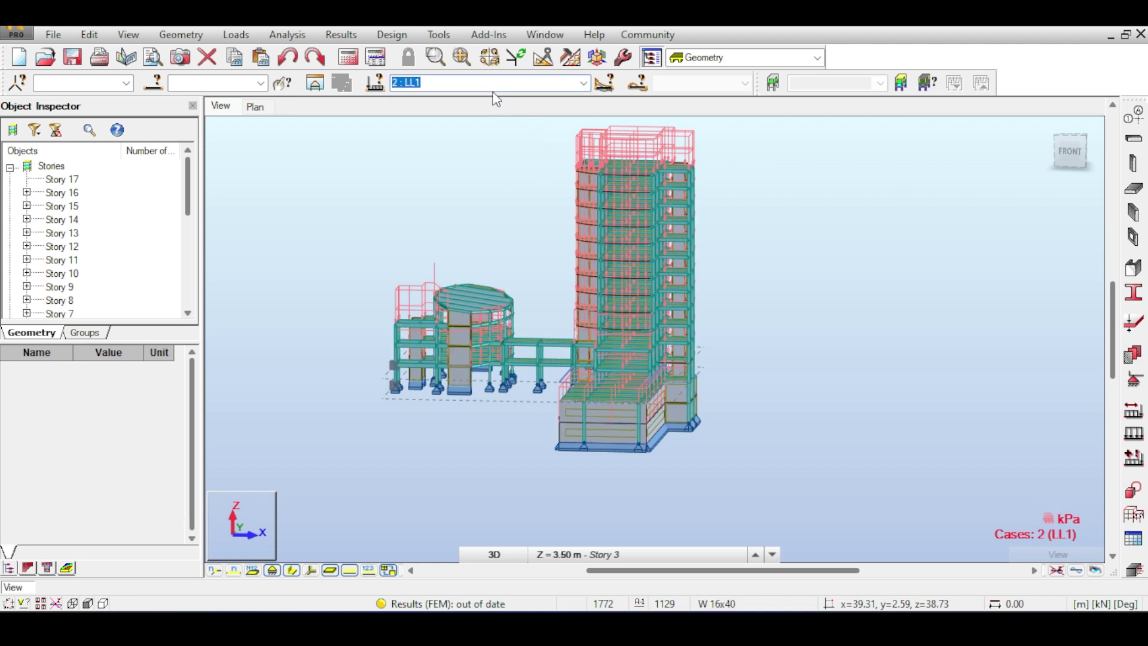
key(Up)
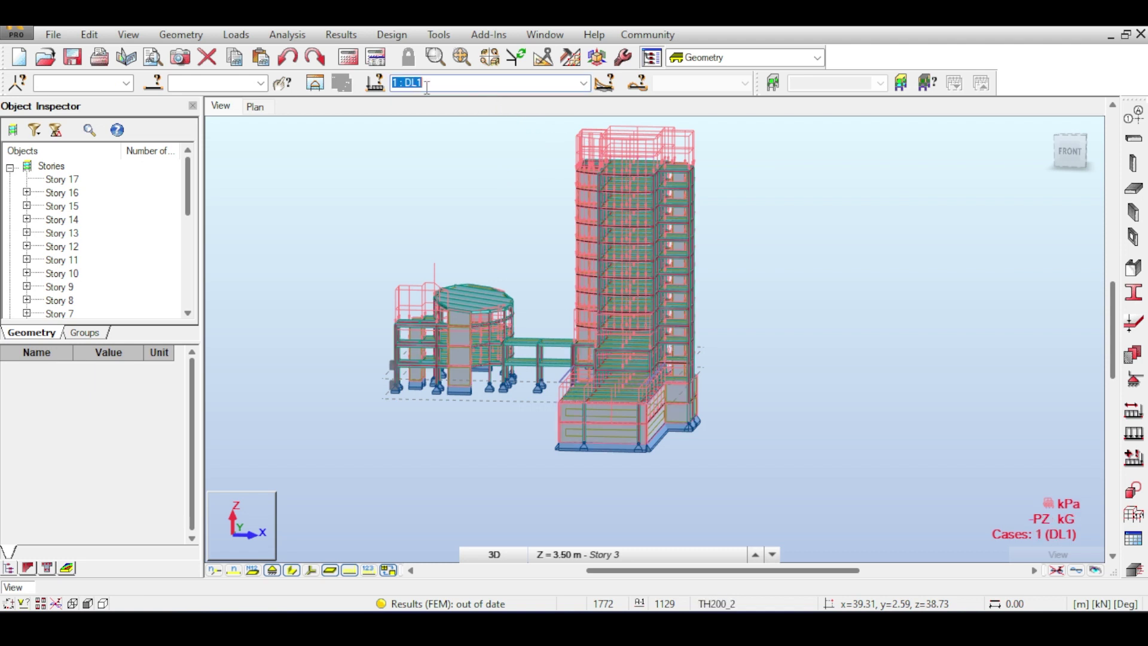
Step: Reopen the load table and set PZ to -3.00 for the first DL1 uniform load on panels 185 188 191
click(227, 35)
click(278, 145)
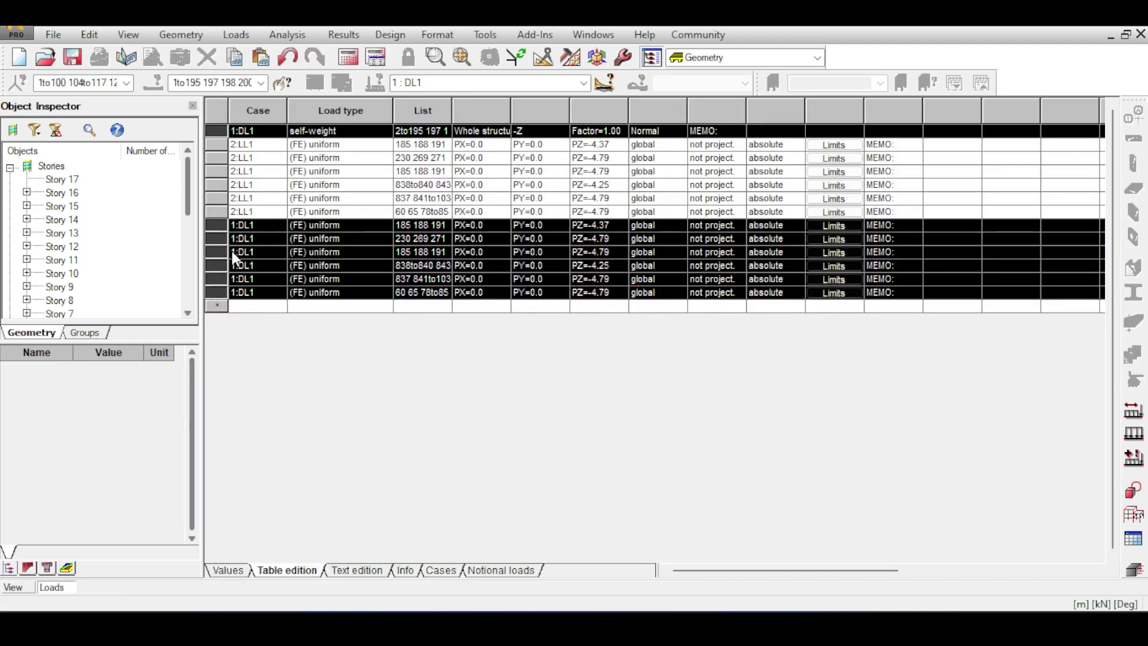
click(212, 225)
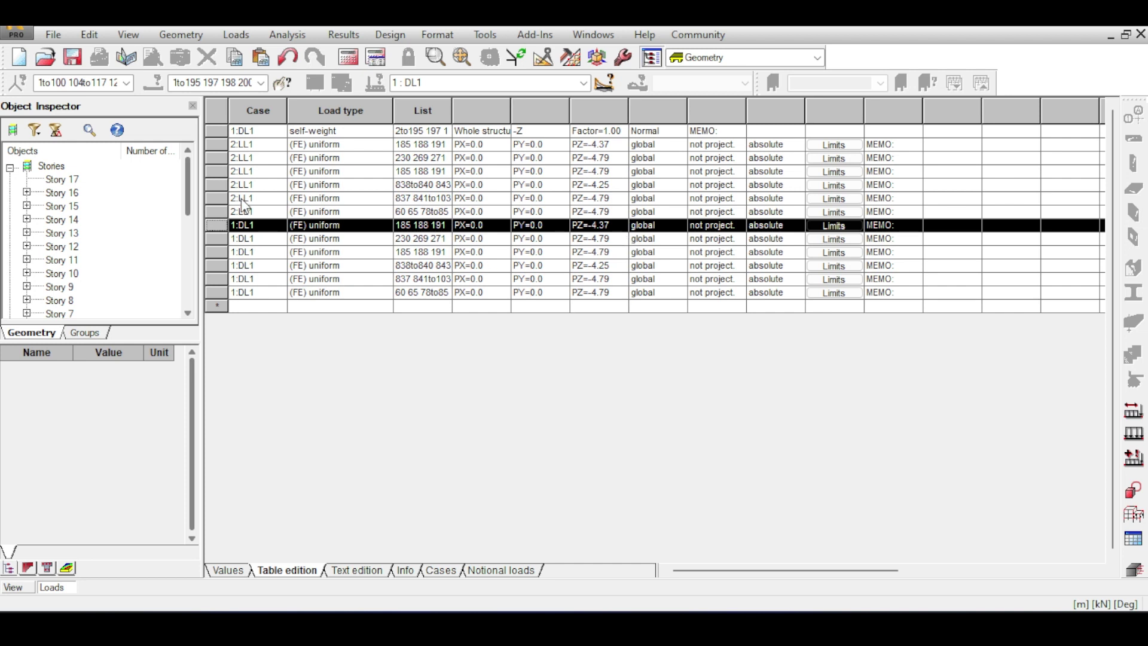
click(607, 225)
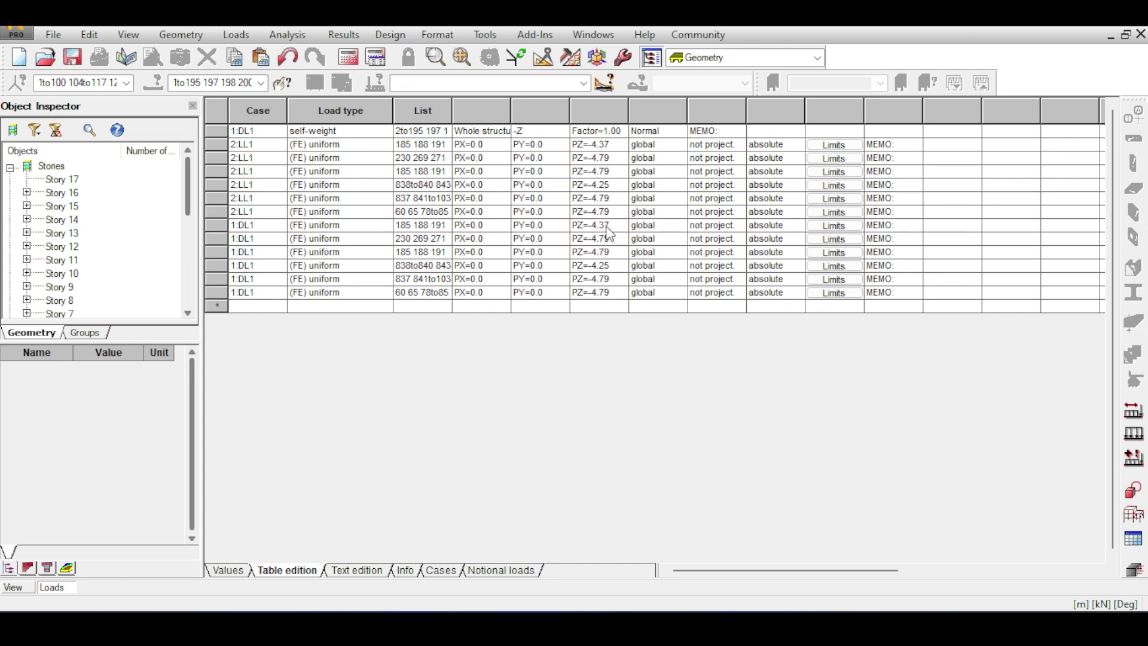
click(608, 225)
text(3)
key(Return)
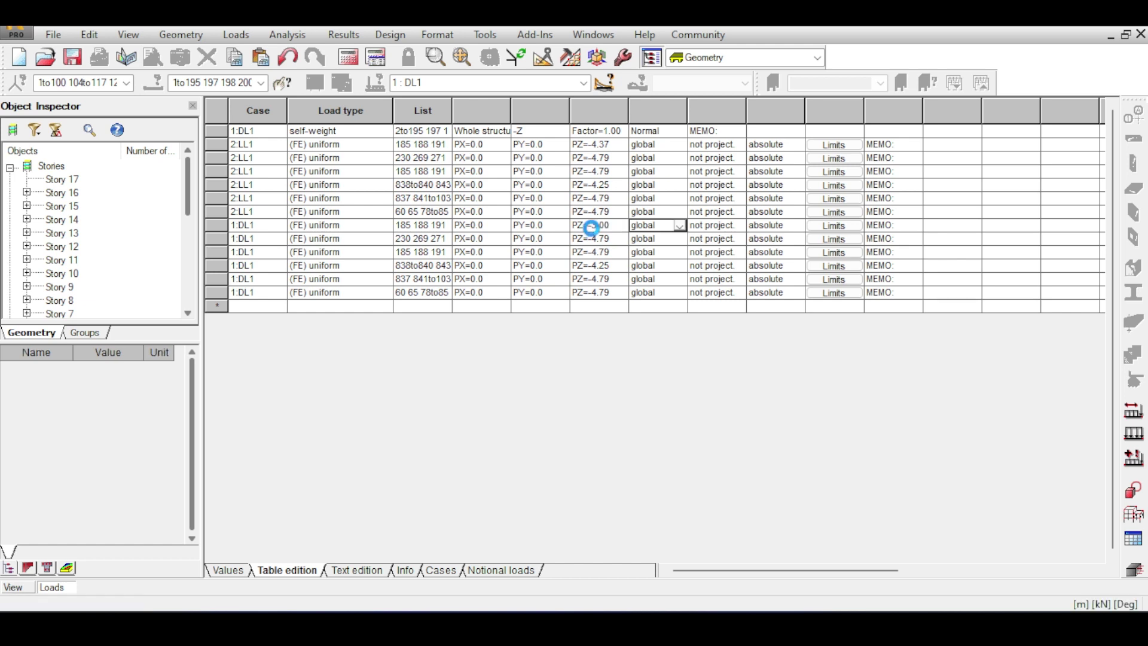
Step: Set PZ to -3.00 for the DL1 uniform loads on panels 230 269 271 and the second 185 188 191 row
drag(608, 239, 593, 240)
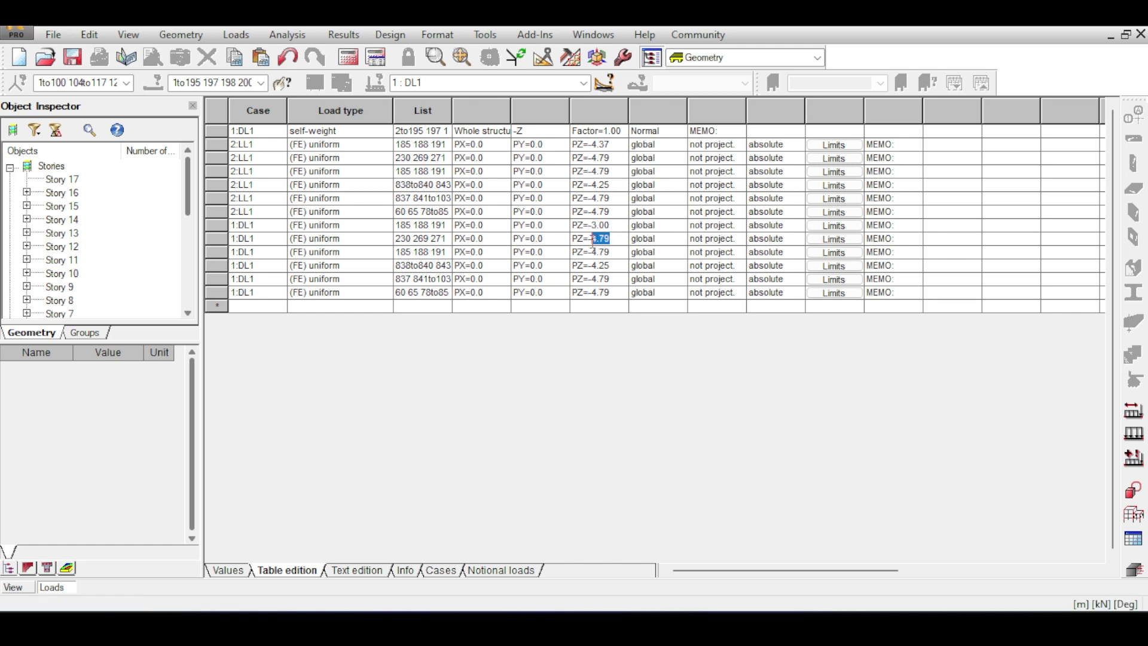
text(3)
key(Return)
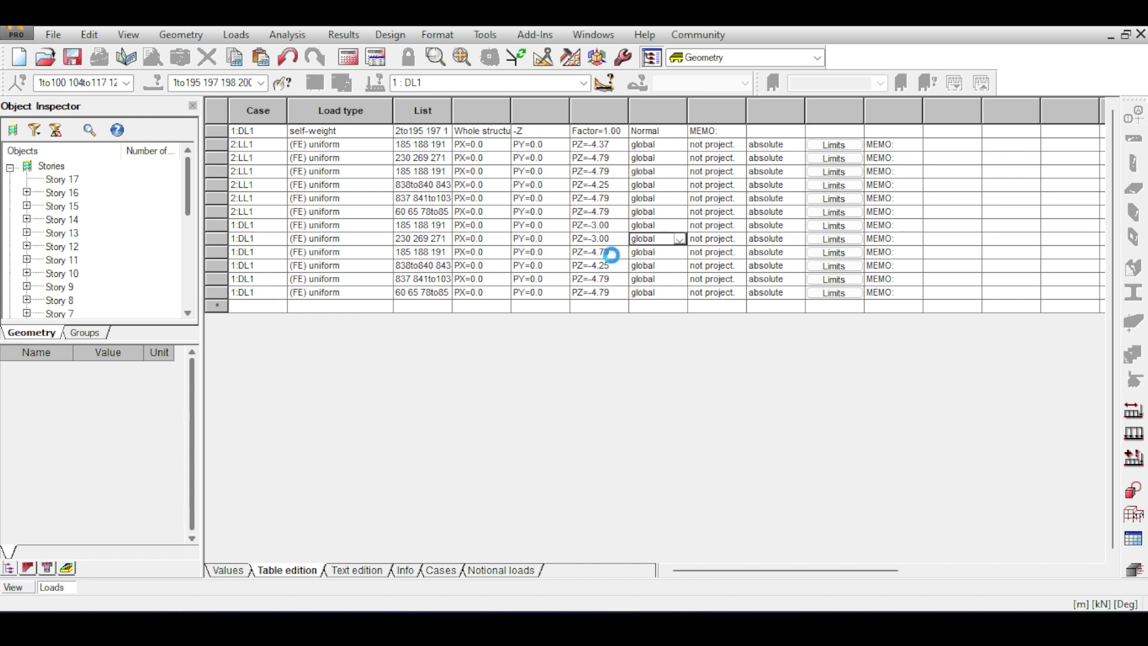
drag(617, 256, 597, 254)
text(3)
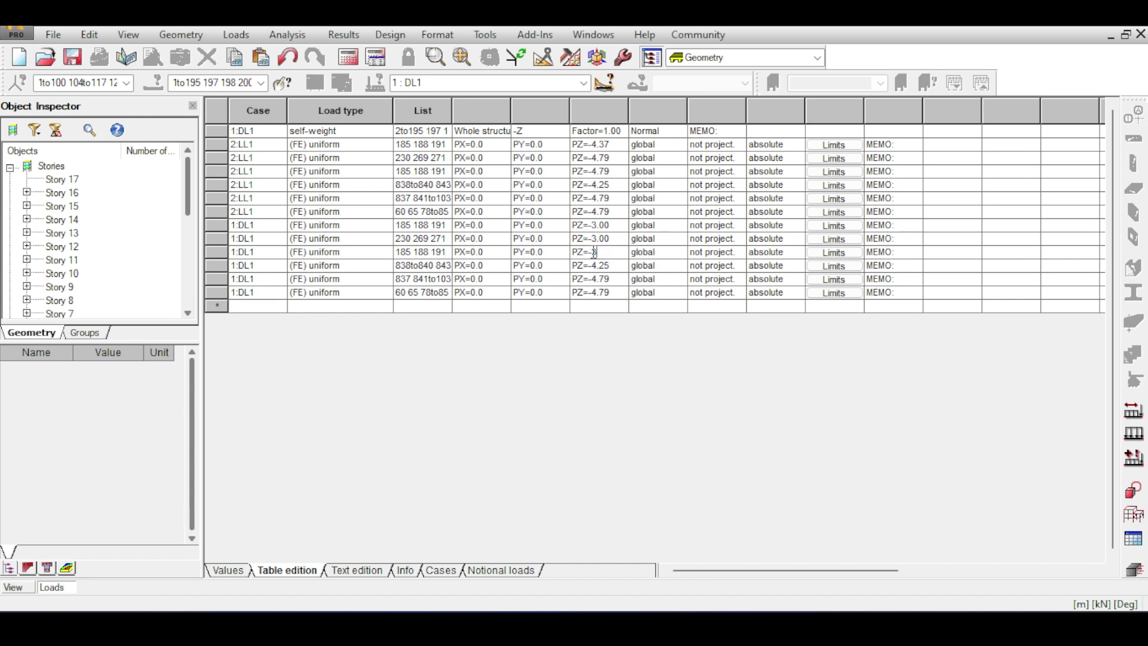
key(Return)
Step: Set PZ to -3.00 for the DL1 uniform loads whose panel lists start at 838, 837 and 60, and close the load table
click(608, 265)
text(3)
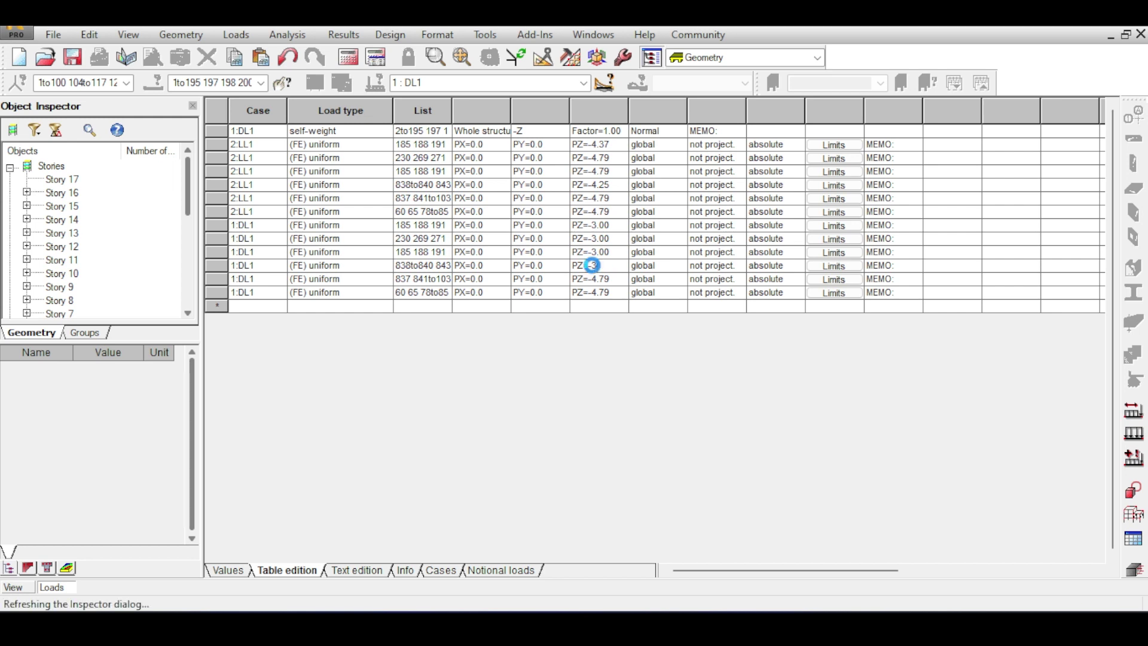
key(Return)
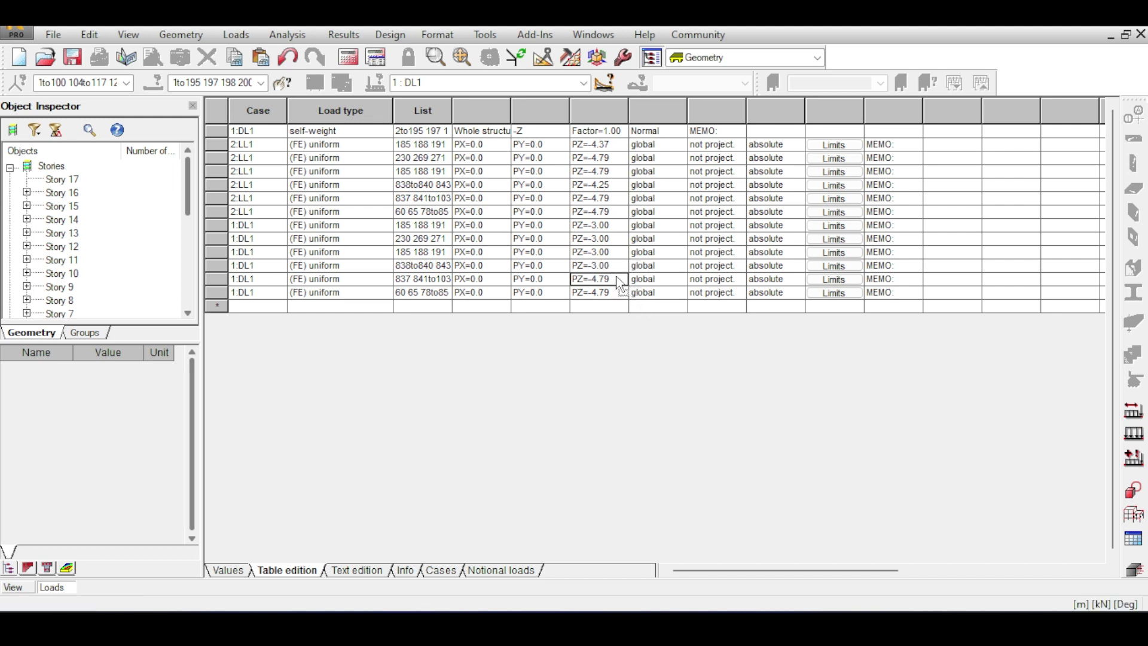
click(613, 280)
double_click(613, 280)
click(598, 293)
double_click(594, 294)
text(3)
key(Tab)
click(1142, 36)
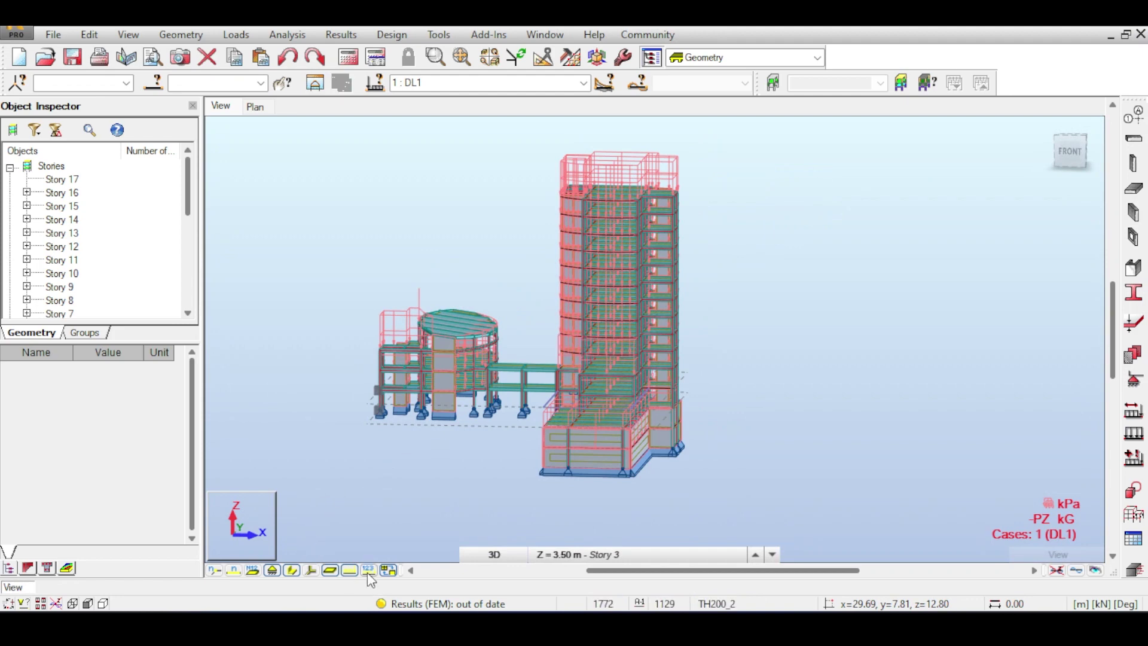
Step: Check the DL1 load value descriptions on the model, hide them again, and examine the bridge connecting the two buildings
middle_drag(844, 186, 817, 230)
middle_drag(788, 179, 815, 188)
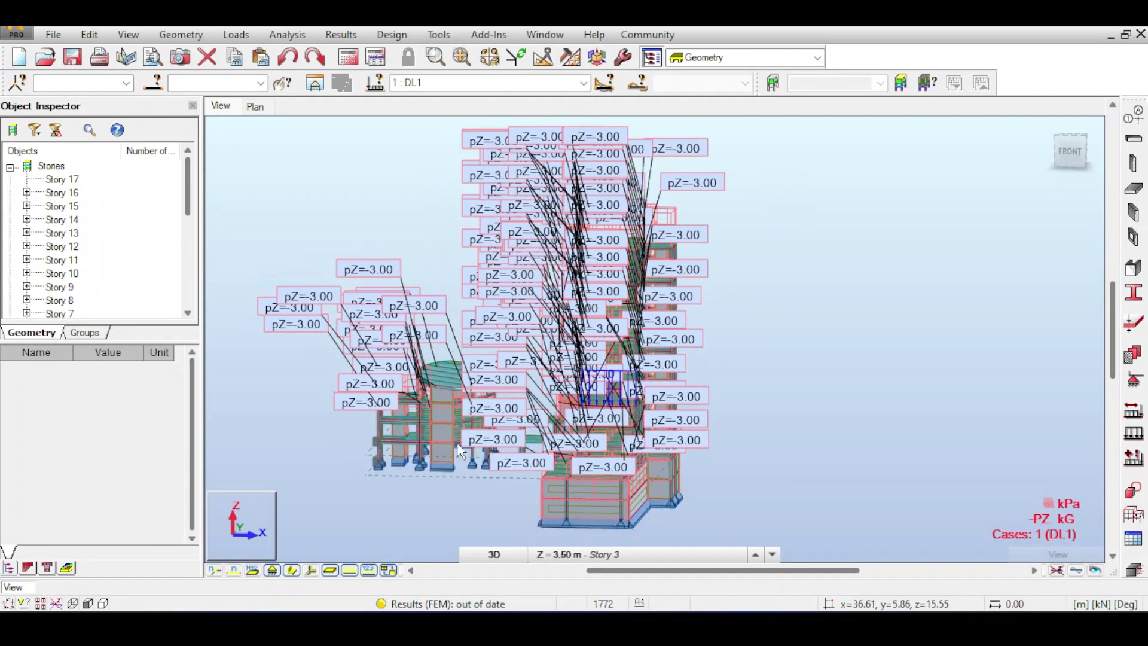
click(368, 569)
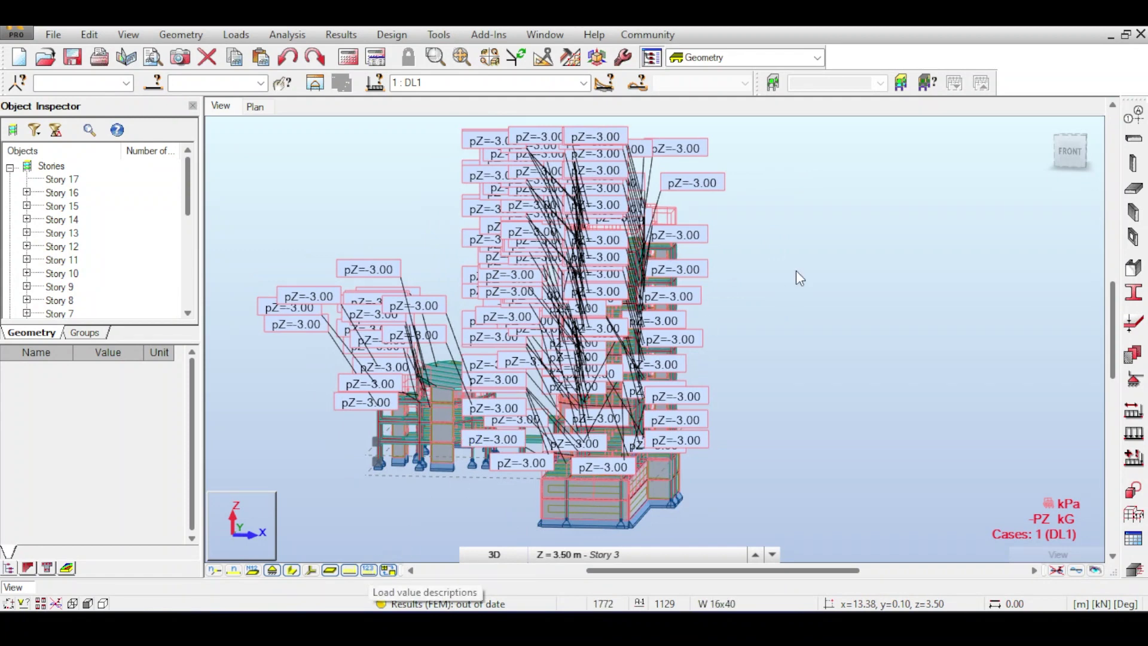
middle_drag(793, 275, 767, 252)
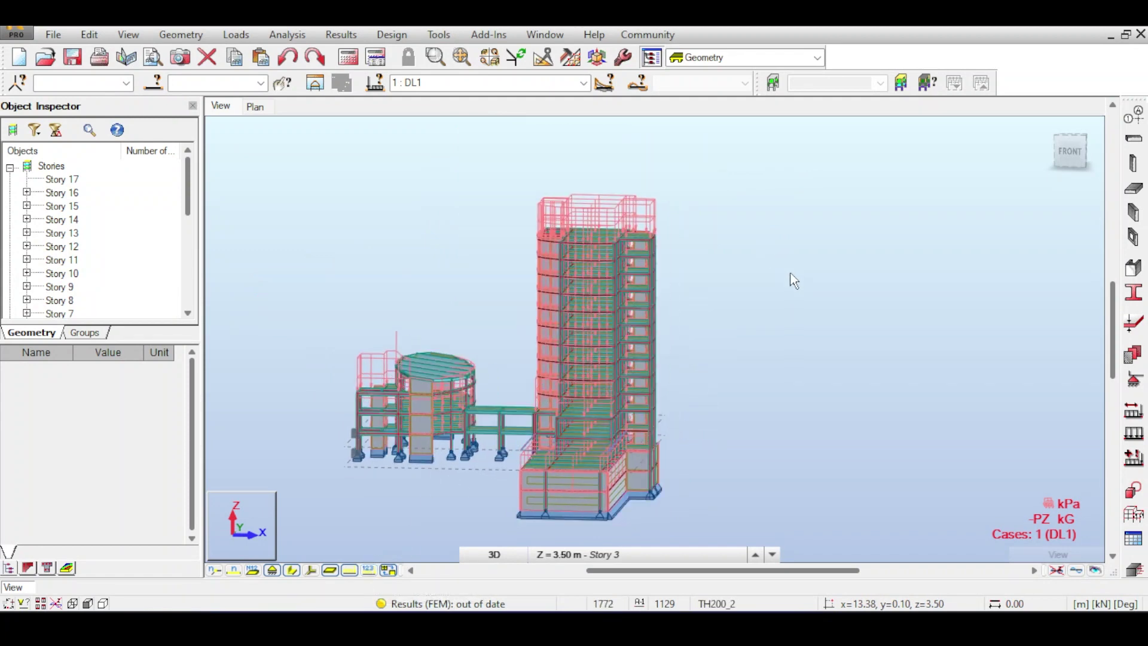
scroll(793, 278, up, 6)
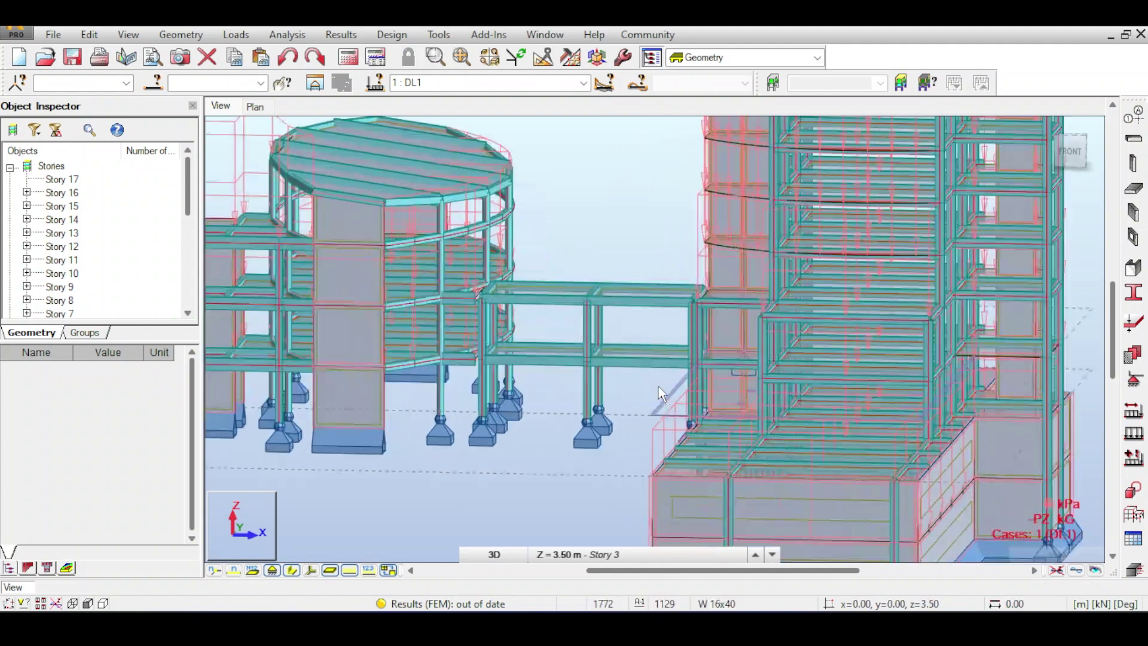
scroll(606, 358, up, 1)
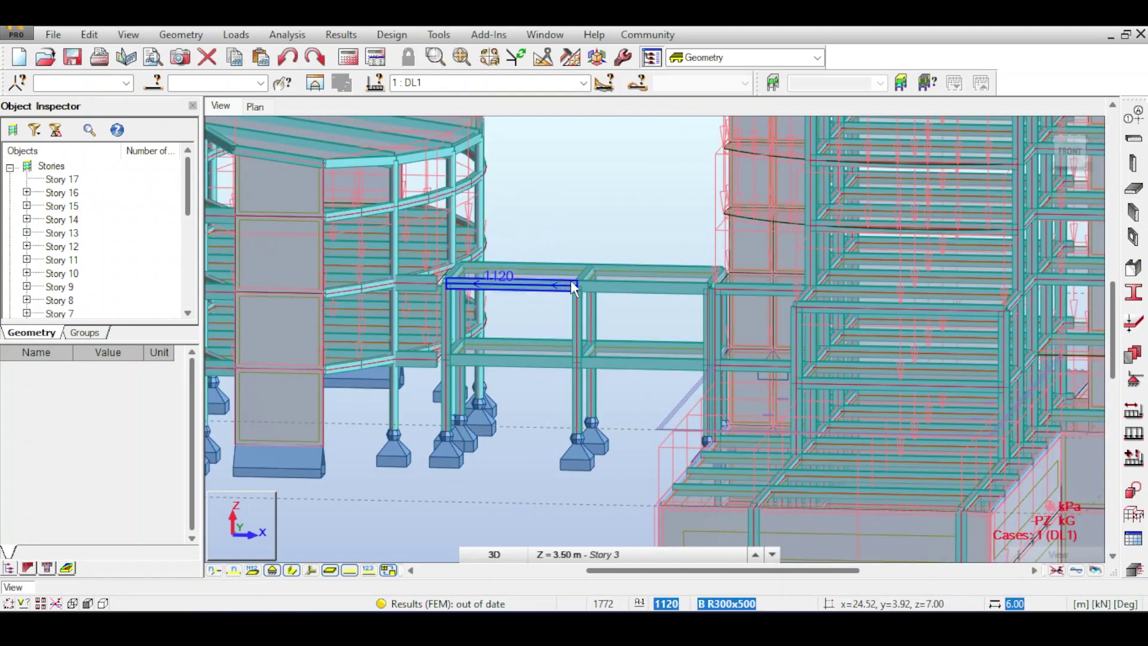
scroll(571, 281, up, 1)
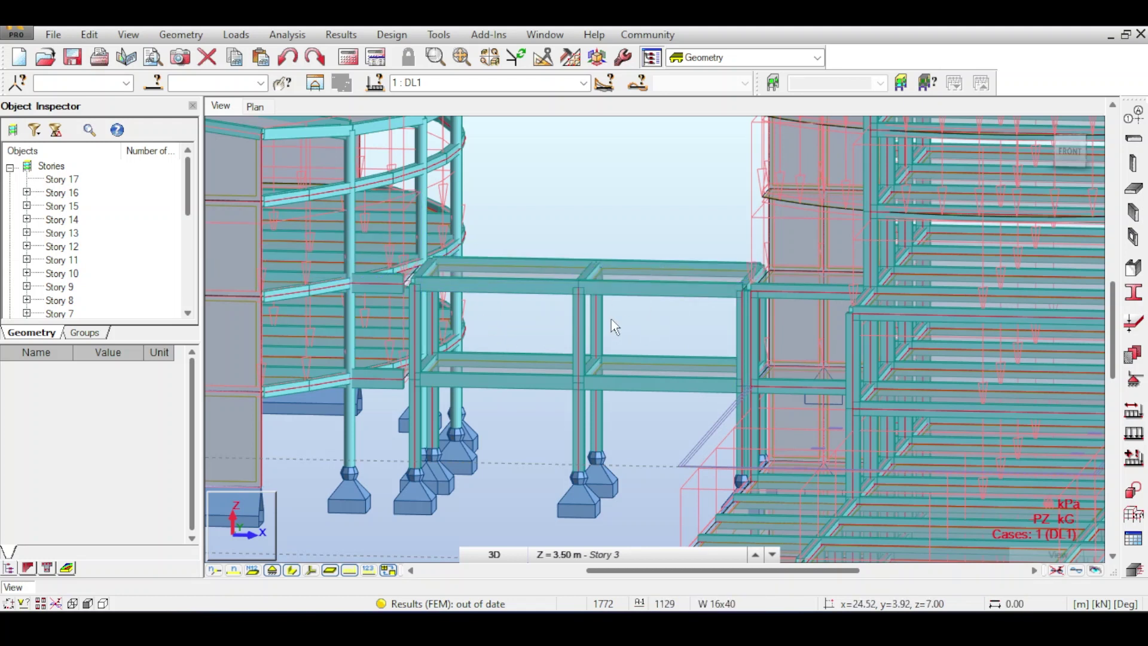
scroll(611, 320, down, 3)
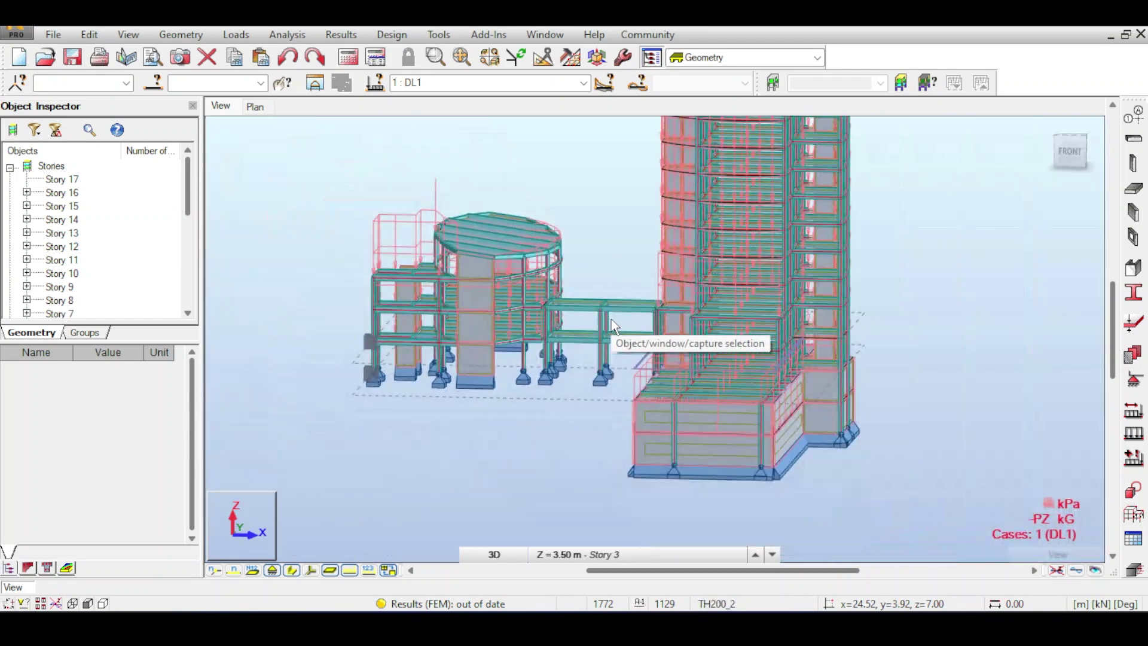
Step: Start a Soil Pressure special load on panels for case 1:DL1 and open its parameters
scroll(741, 375, up, 5)
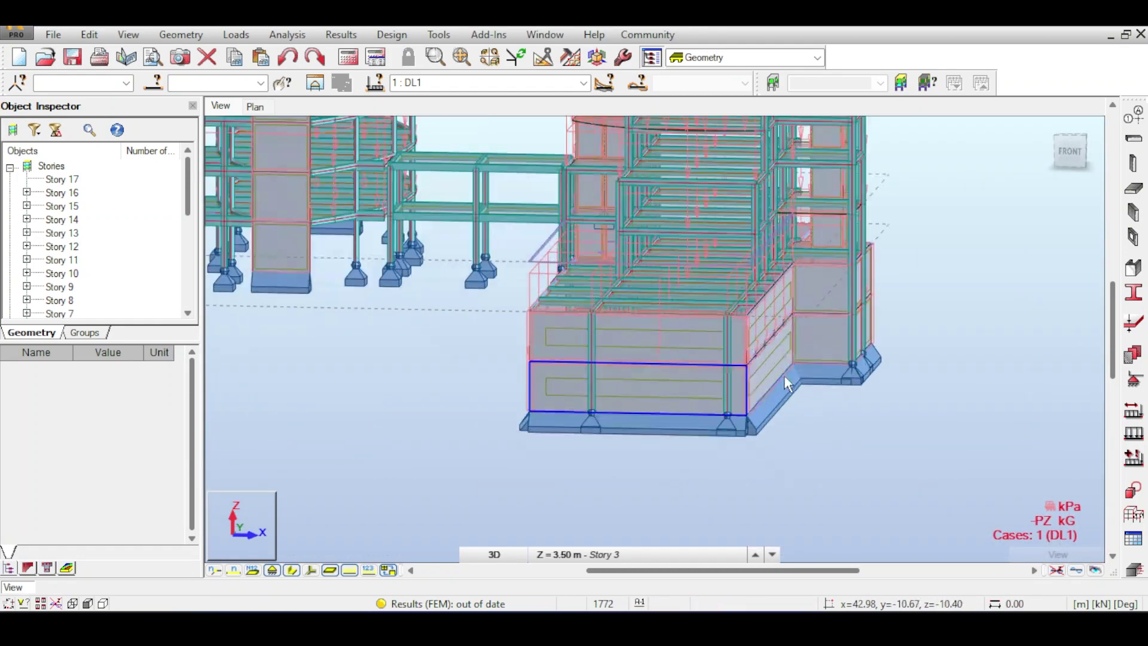
middle_drag(822, 321, 779, 310)
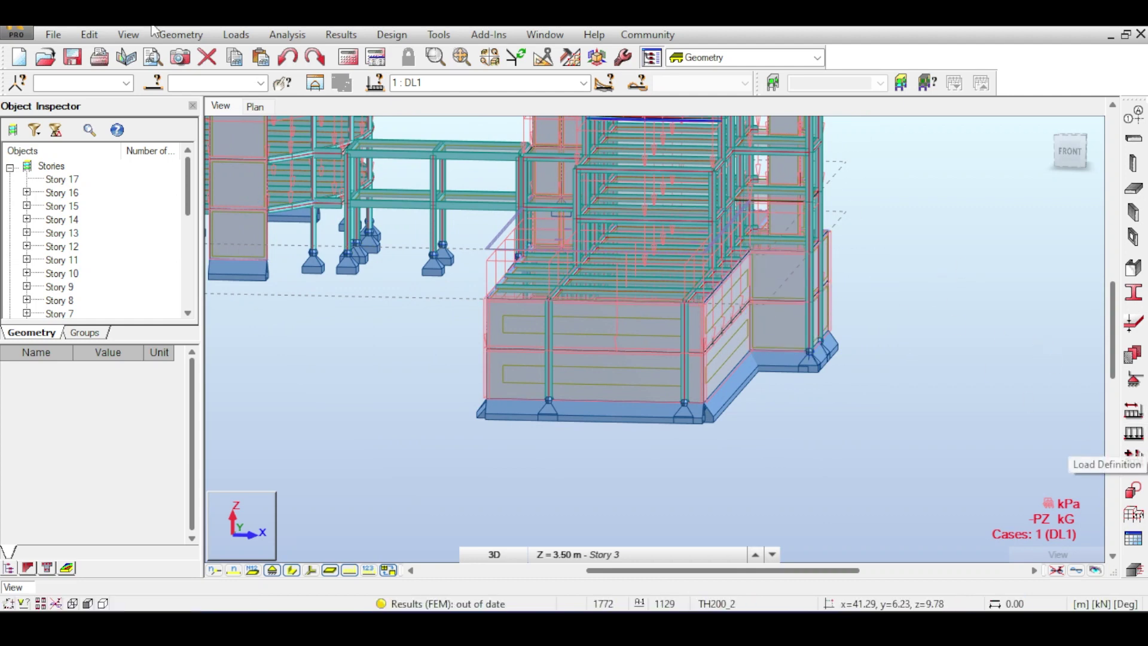
click(170, 33)
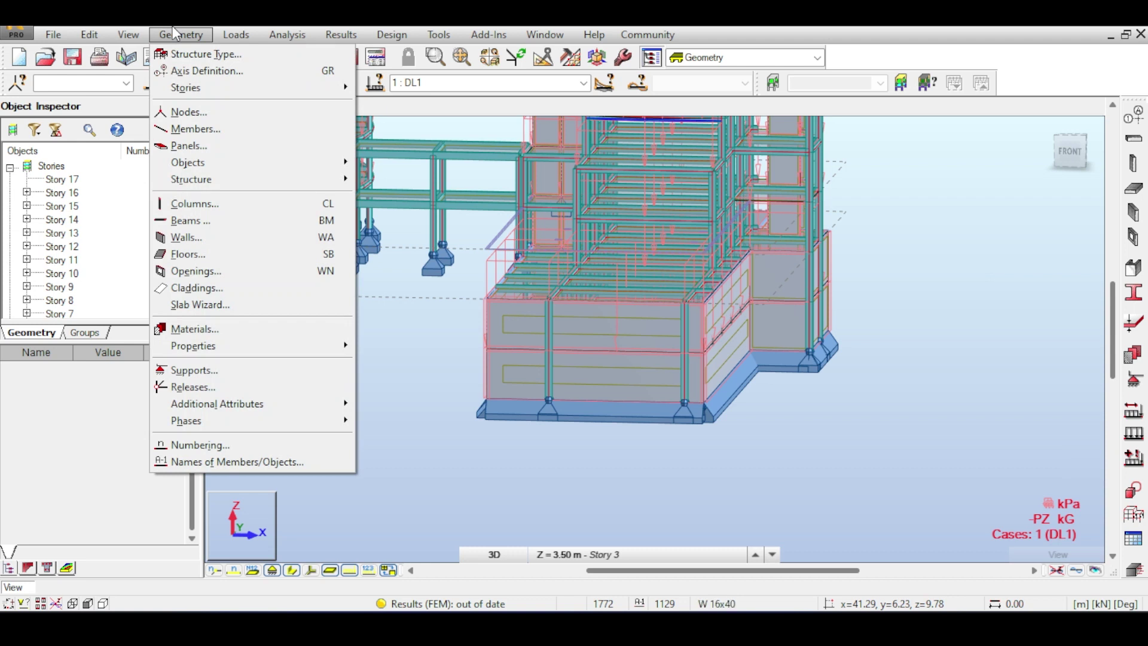
mouse_move(245, 45)
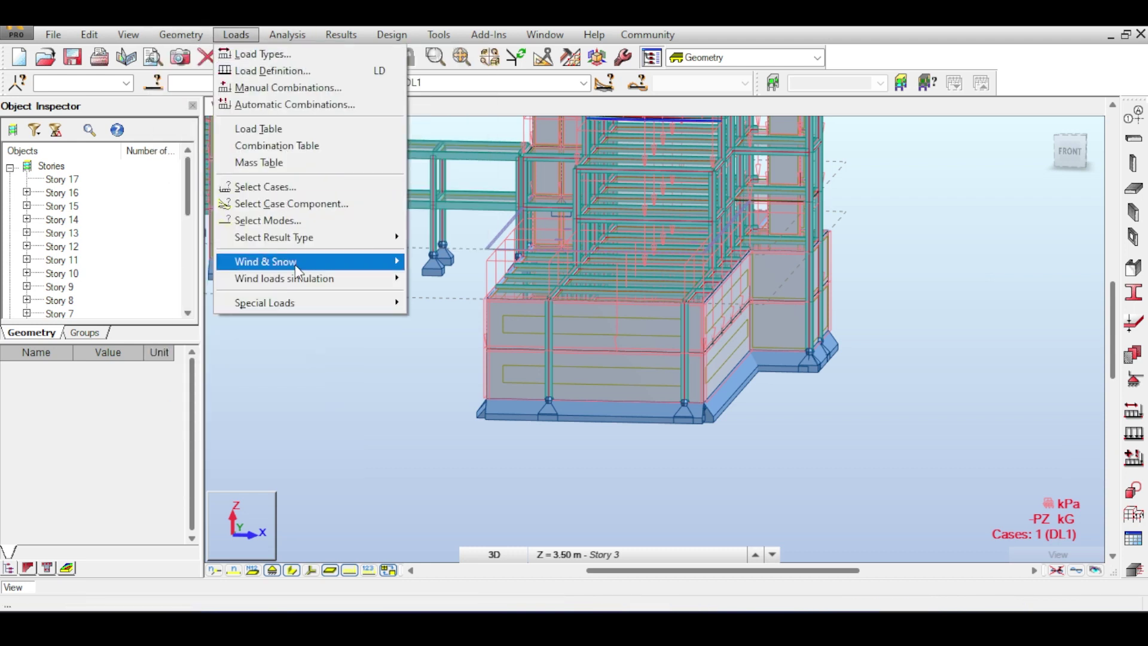
mouse_move(303, 301)
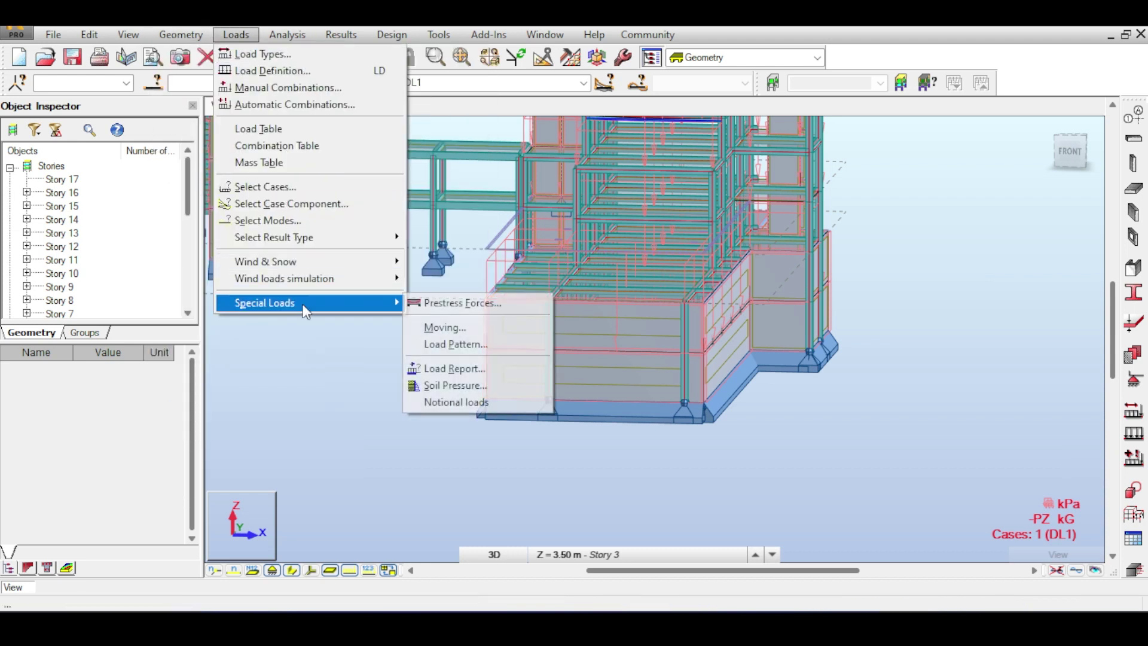
click(504, 384)
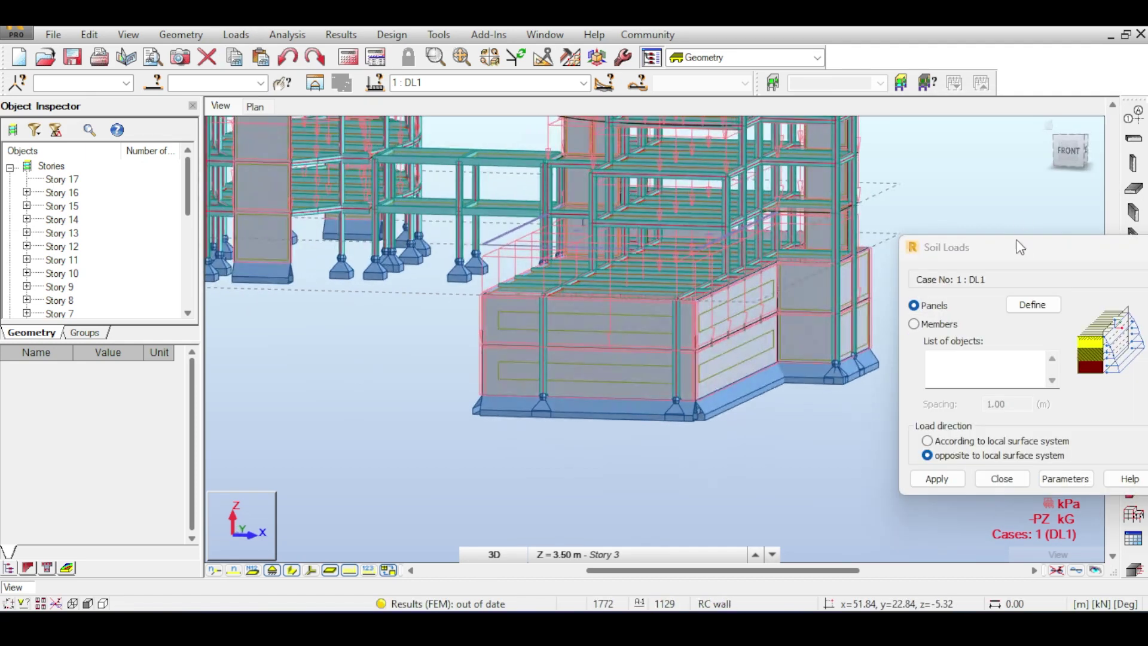
drag(1019, 246, 936, 95)
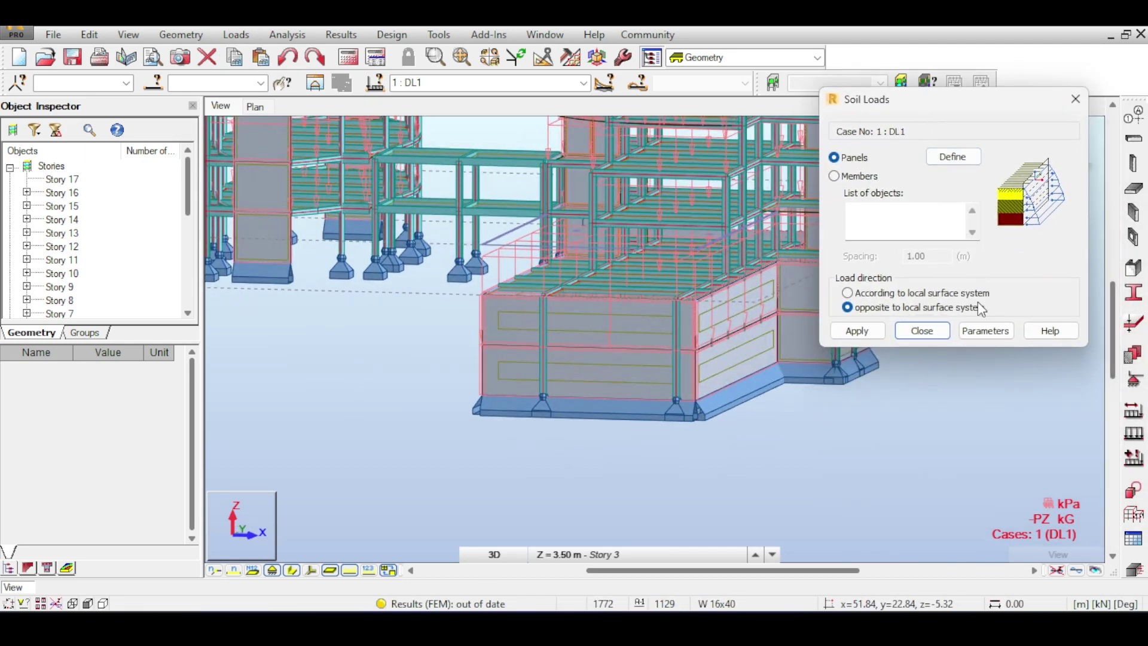
click(985, 333)
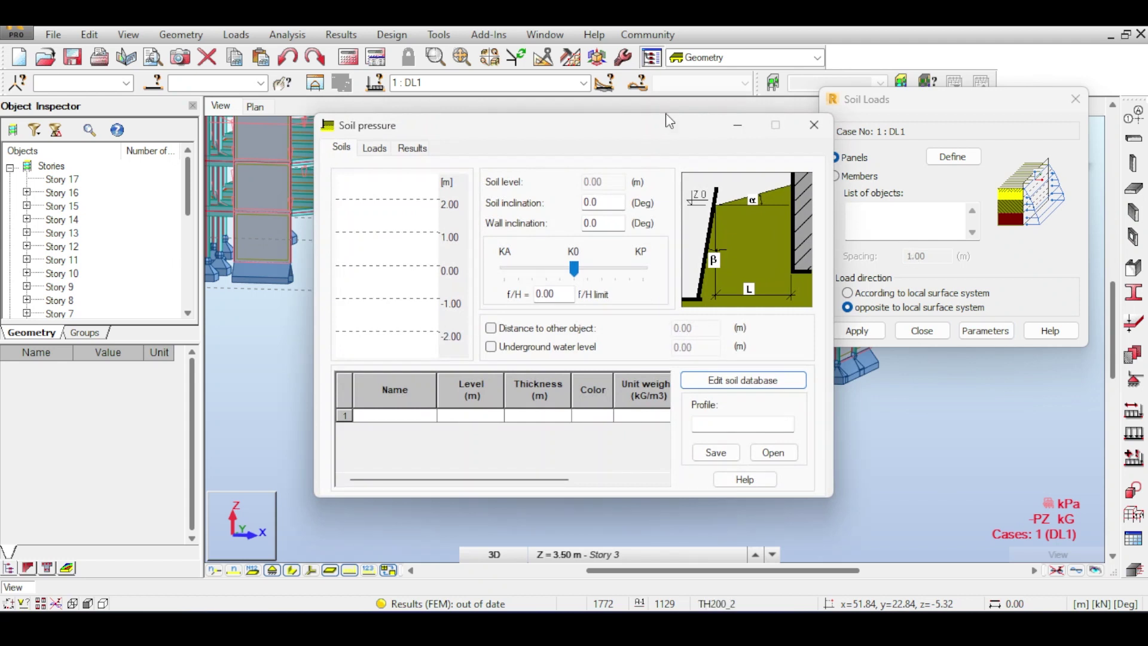
Step: Define the first soil layer as clayey fine sands in the soil pressure parameters
click(429, 420)
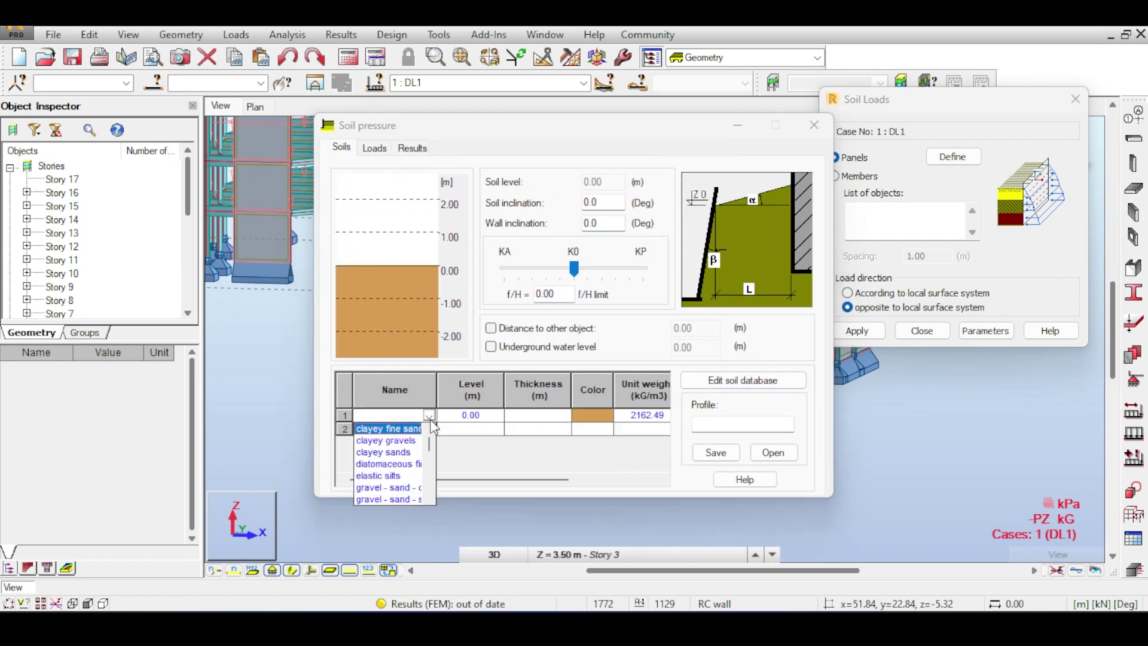
click(416, 431)
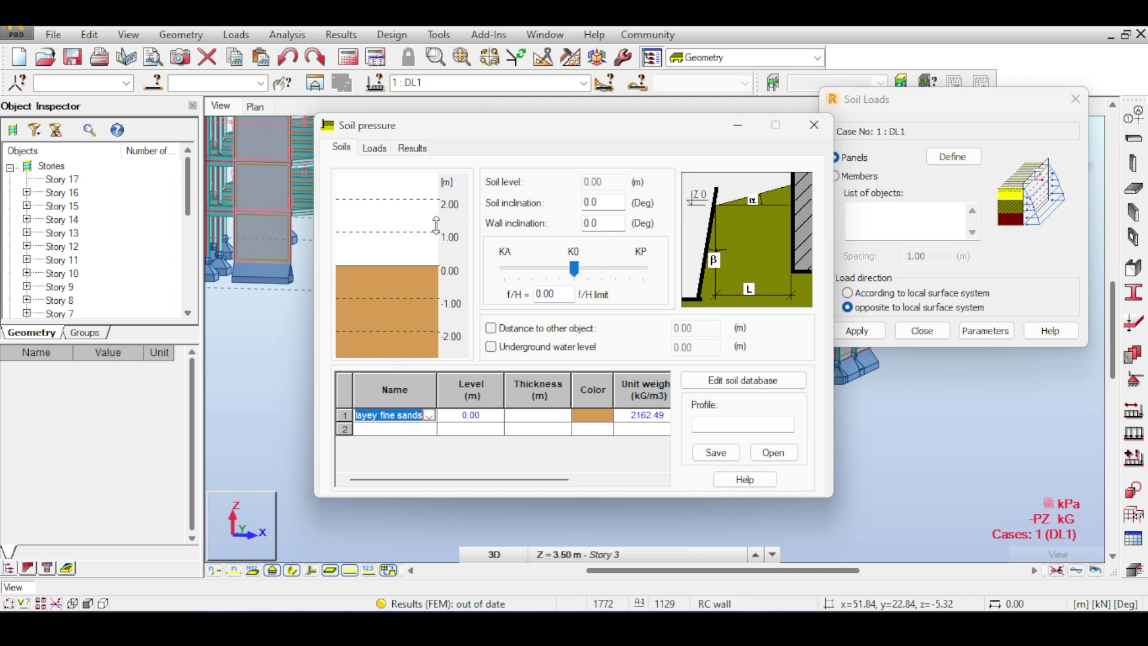
drag(476, 141, 777, 327)
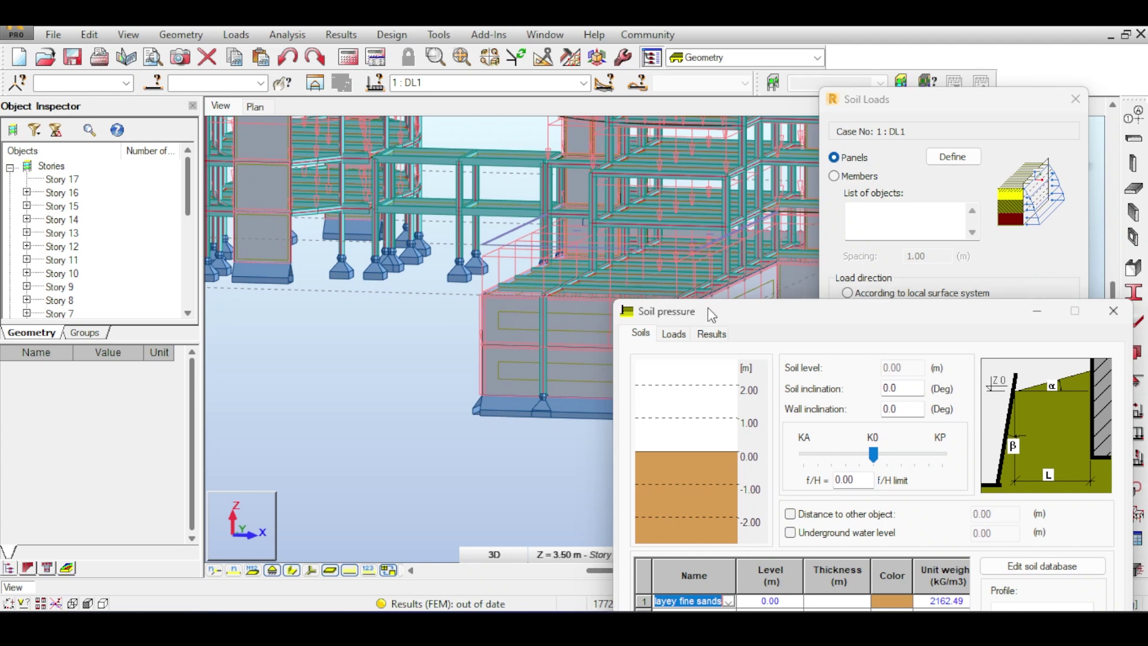
drag(708, 308, 526, 71)
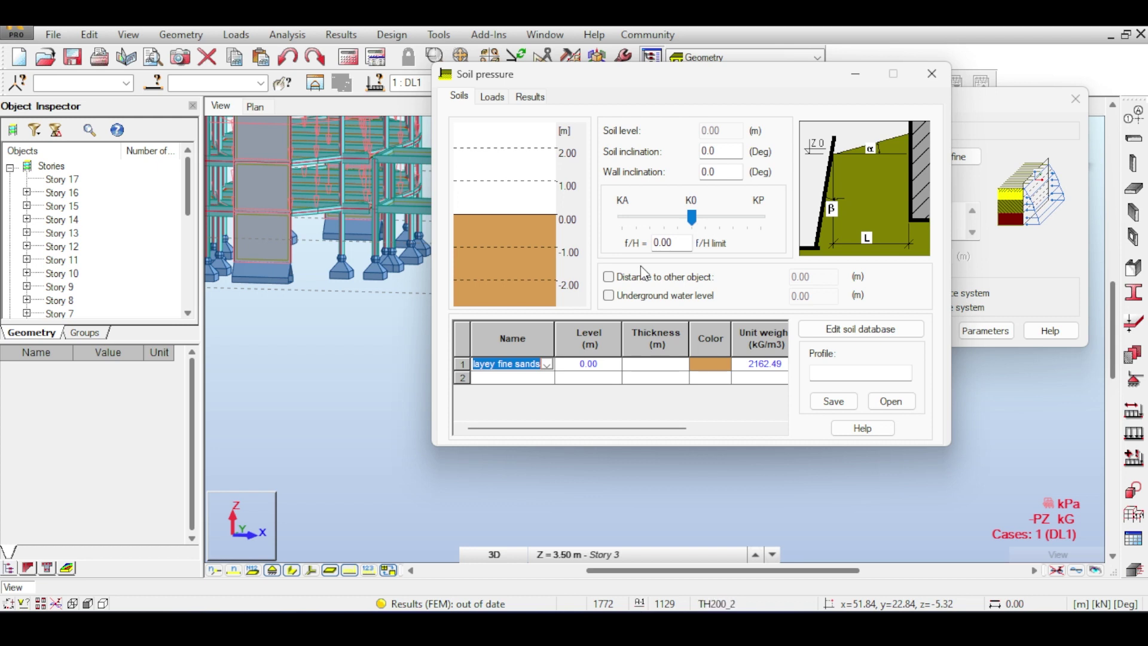
Step: Apply the Pressure component from the soil pressure results to the soil load and return to the basement in the model
click(532, 97)
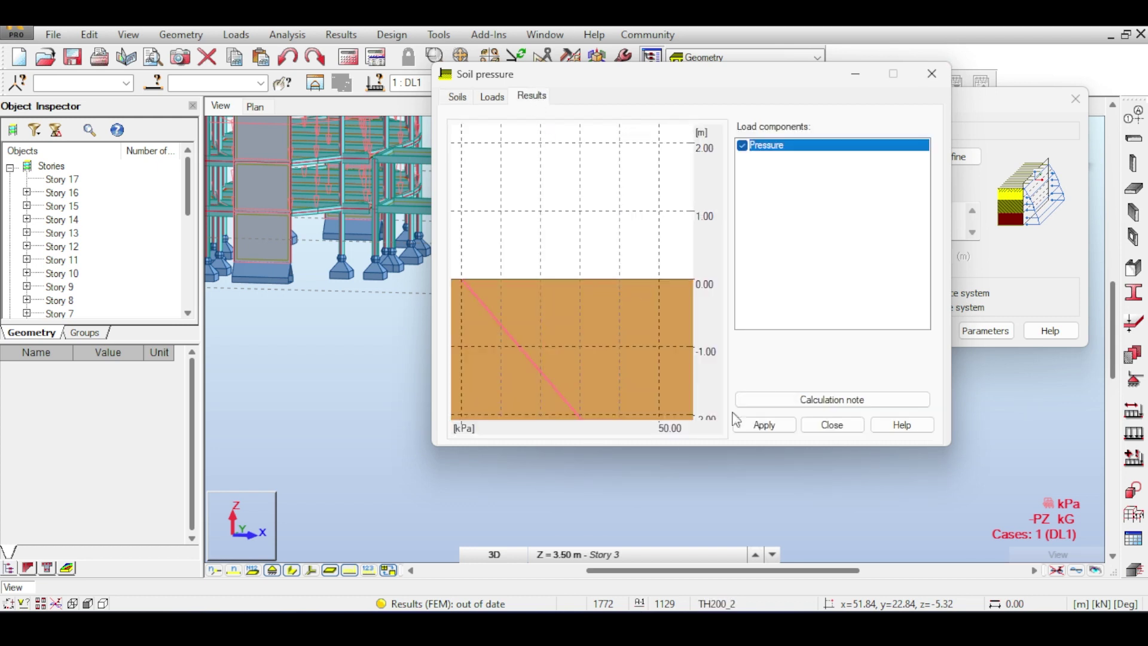
click(782, 427)
middle_drag(748, 272, 652, 291)
scroll(653, 291, down, 1)
scroll(655, 297, down, 3)
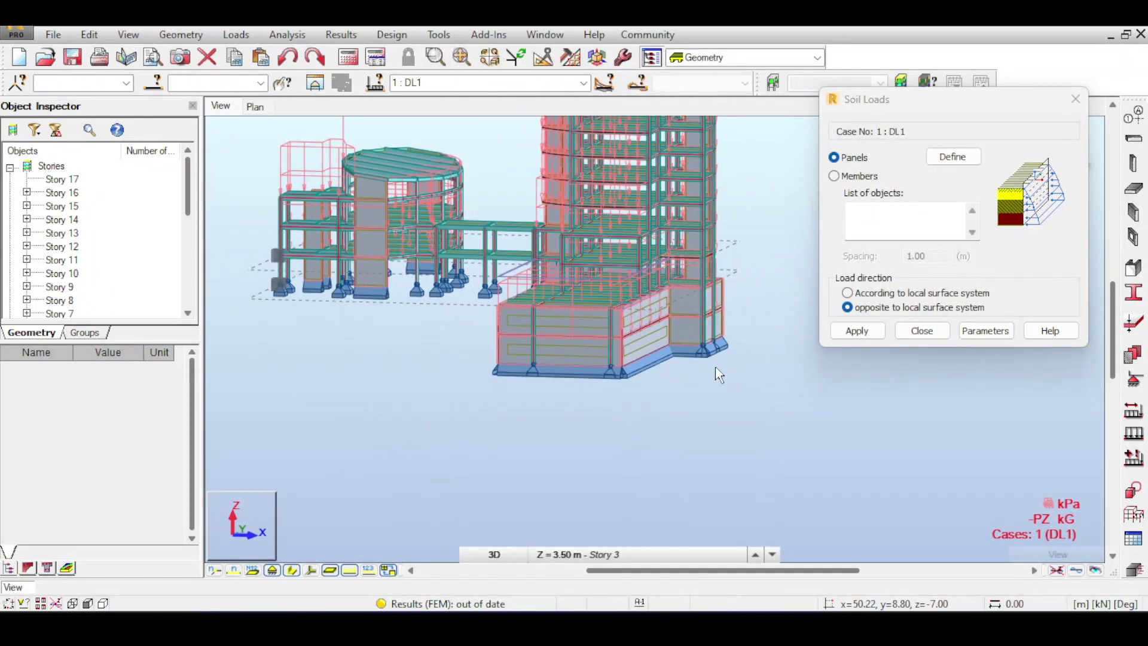
Step: Display the local axes on the model and examine the local directions of the basement wall panels before hiding them again
scroll(639, 332, up, 5)
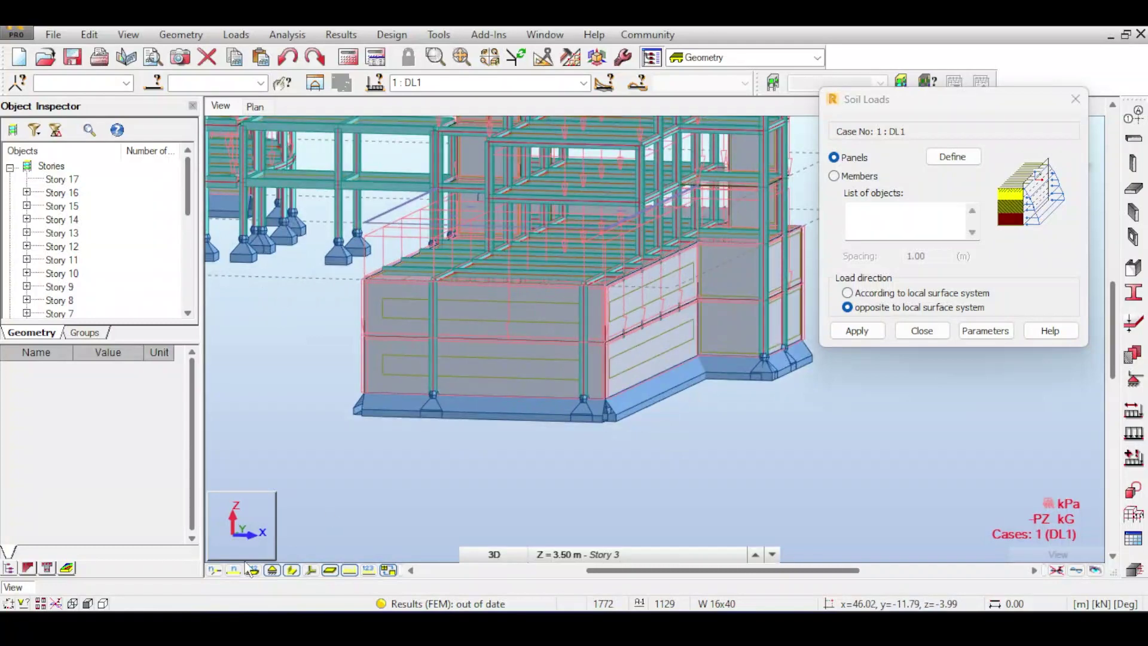
click(311, 570)
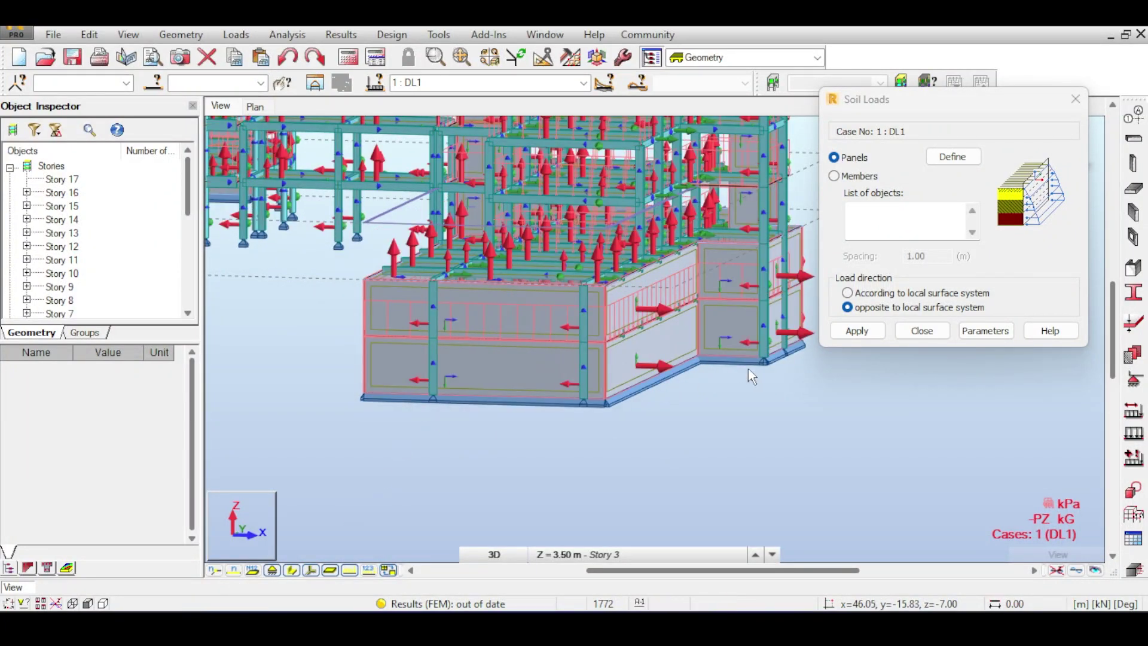
scroll(759, 369, up, 5)
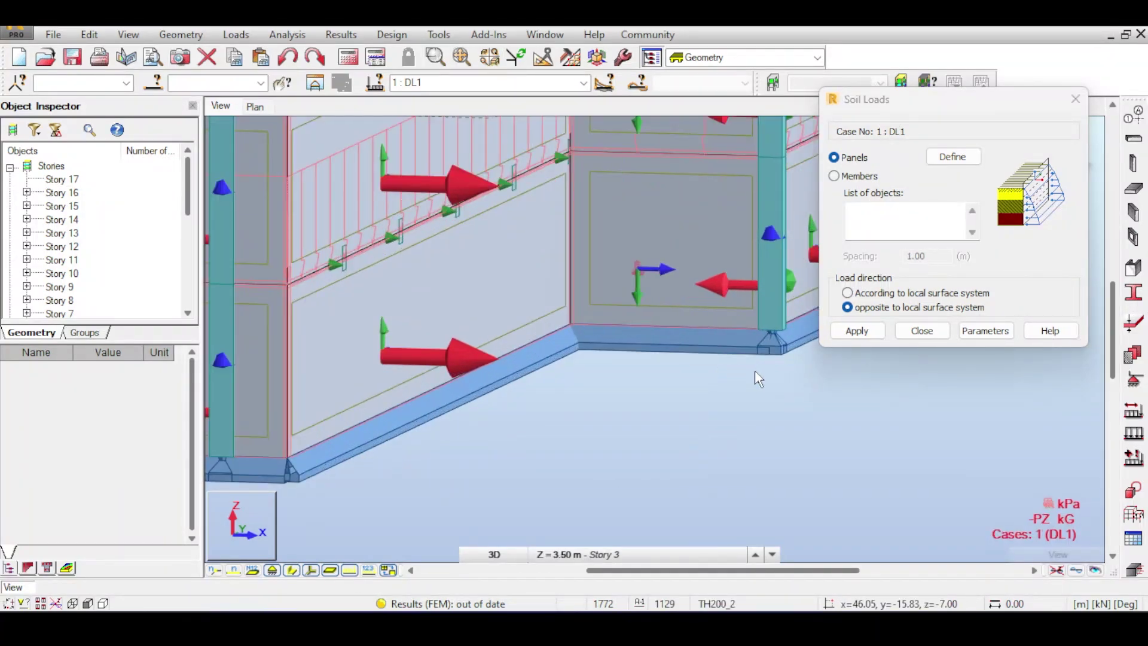
scroll(754, 371, down, 5)
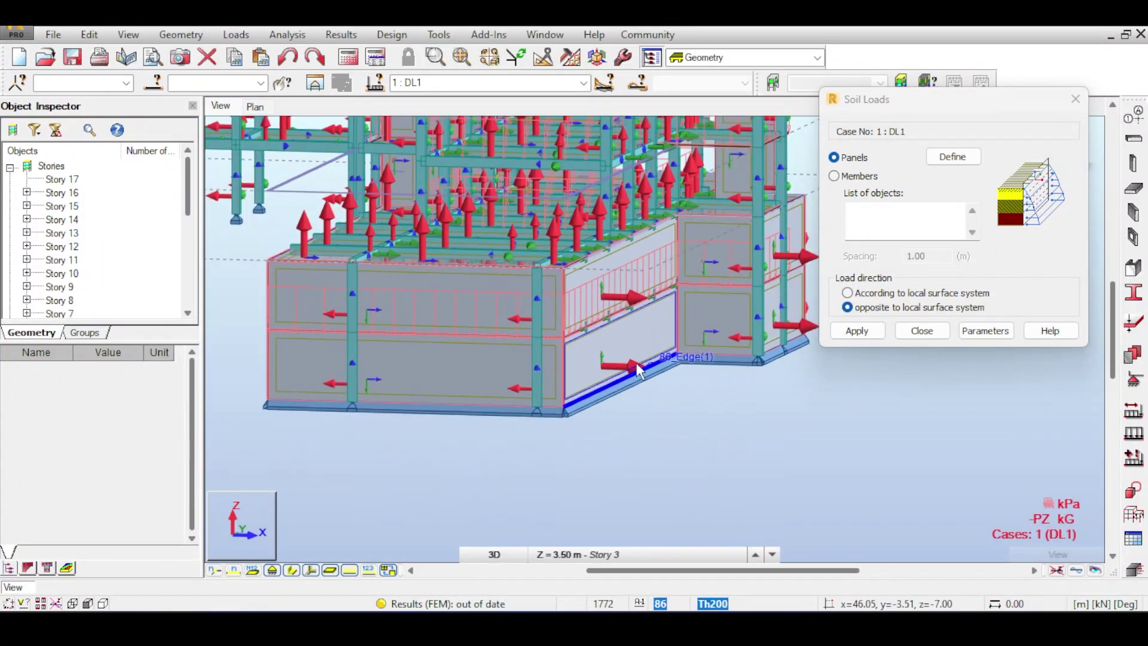
scroll(639, 371, up, 1)
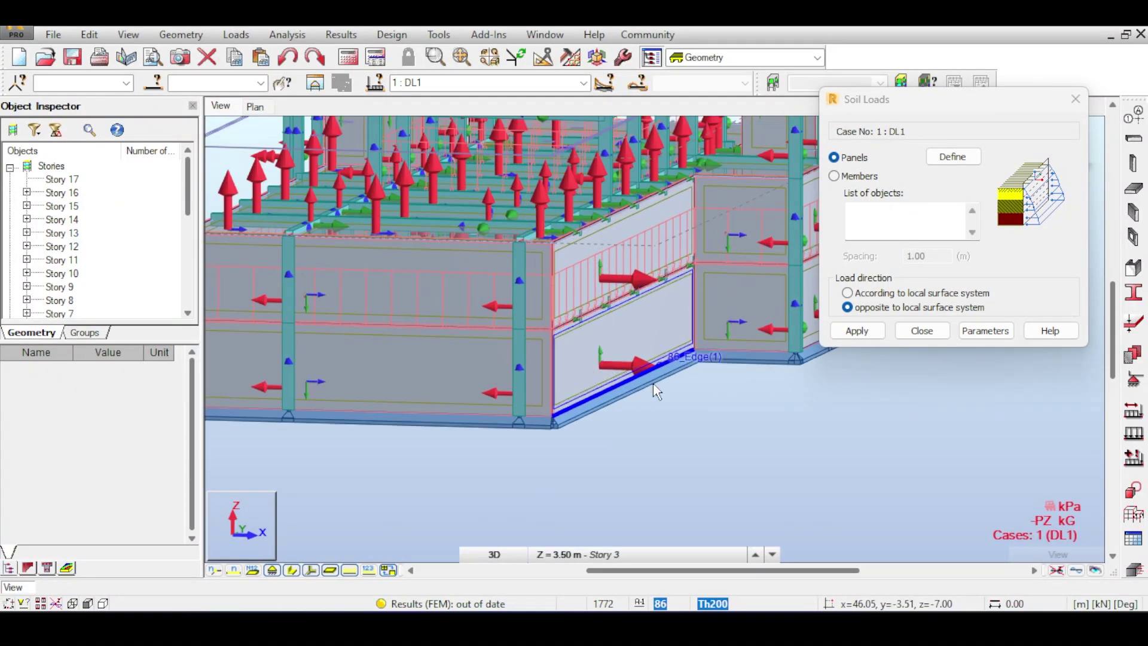
scroll(299, 392, up, 2)
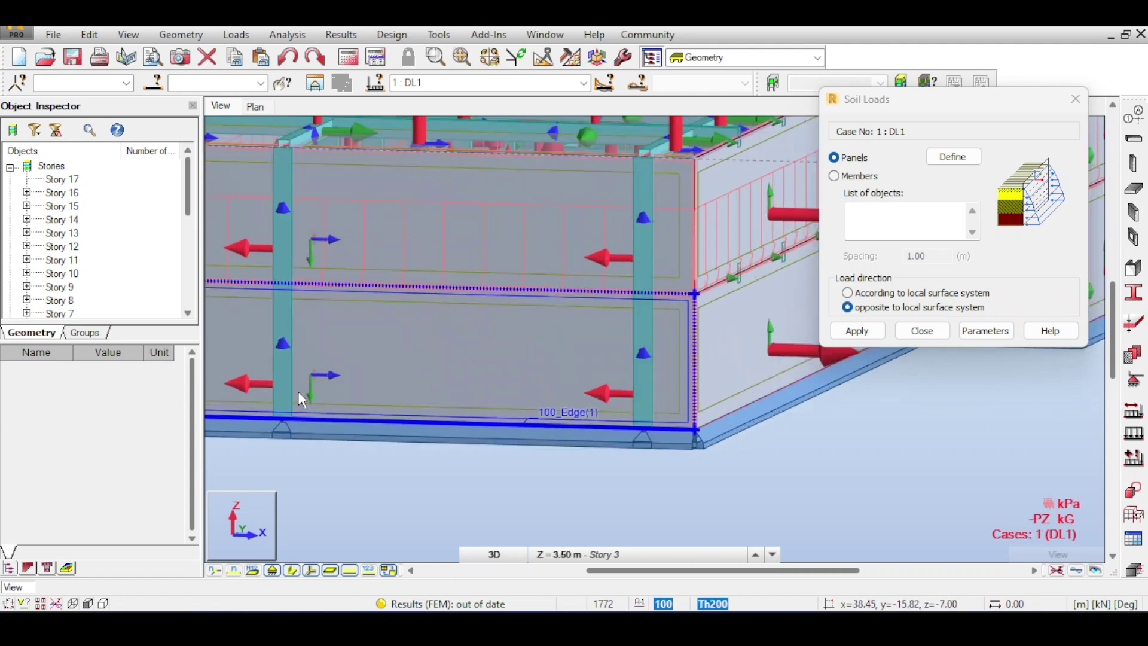
scroll(298, 391, down, 4)
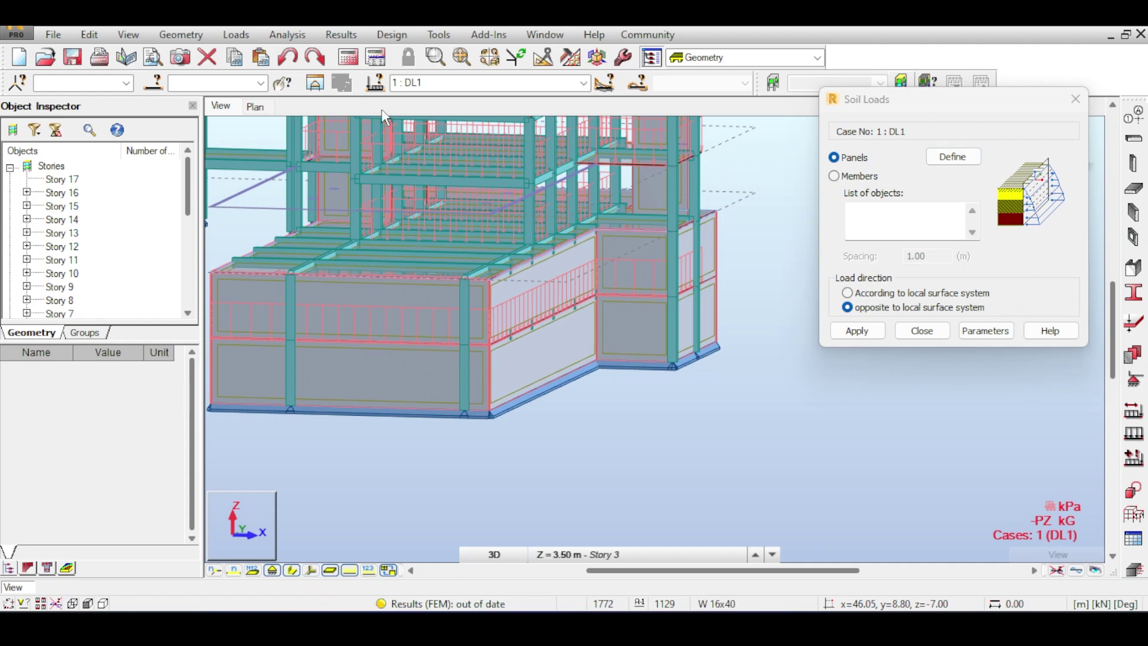
Step: Define a new load case named EP1 with dead nature and make it the active case for the soil loads
click(236, 35)
mouse_move(190, 37)
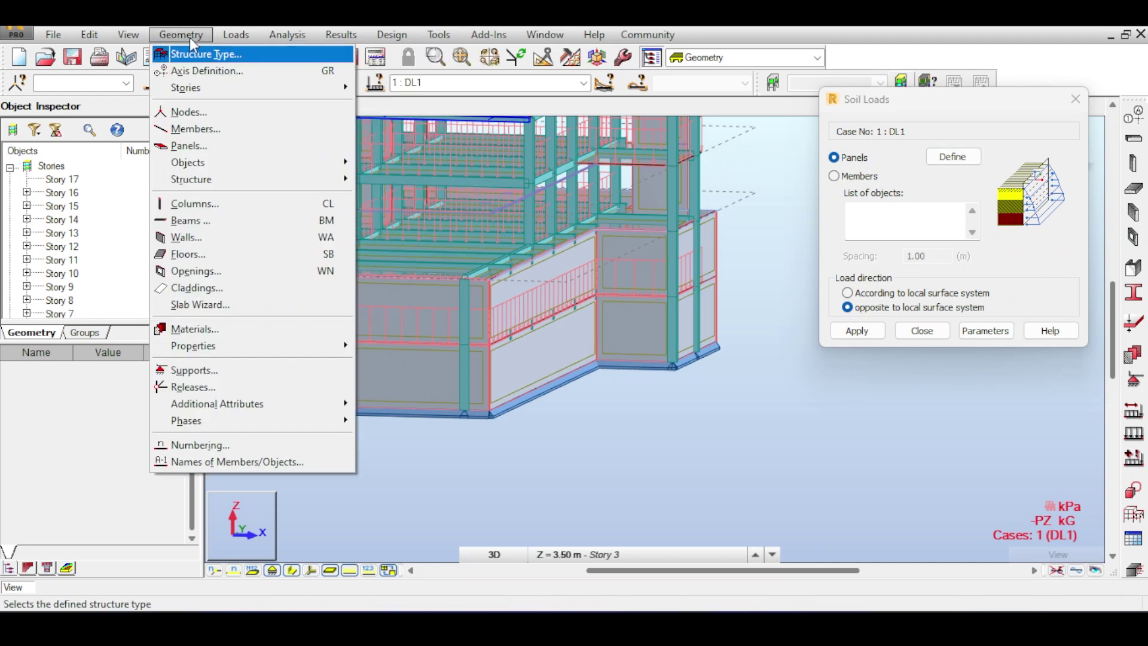
mouse_move(235, 40)
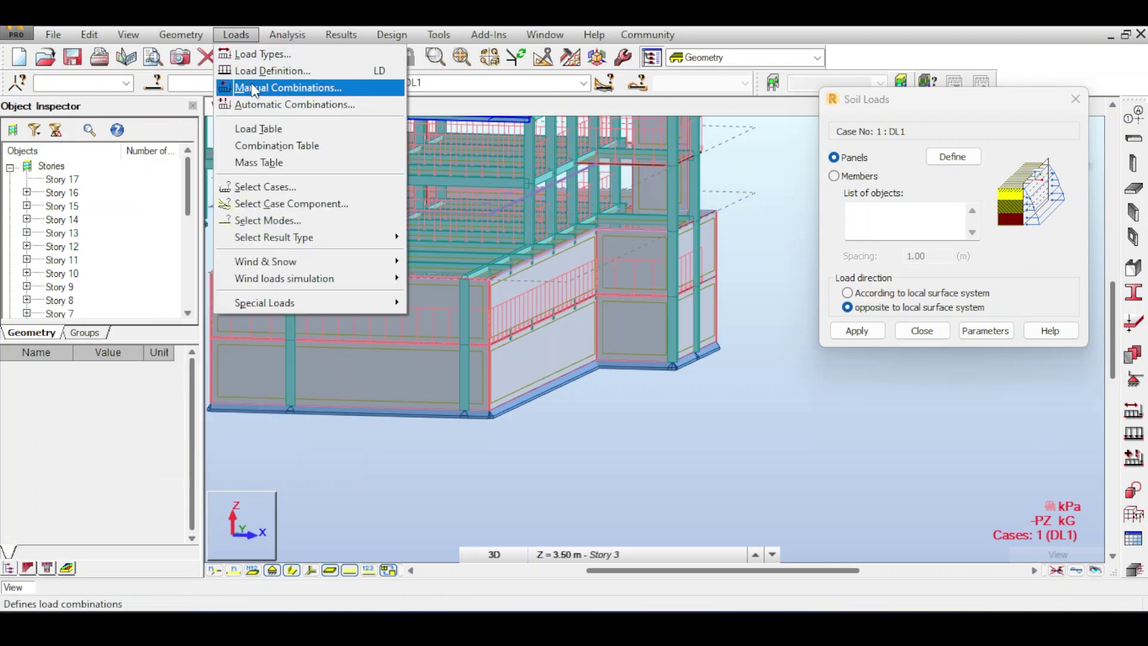
click(260, 54)
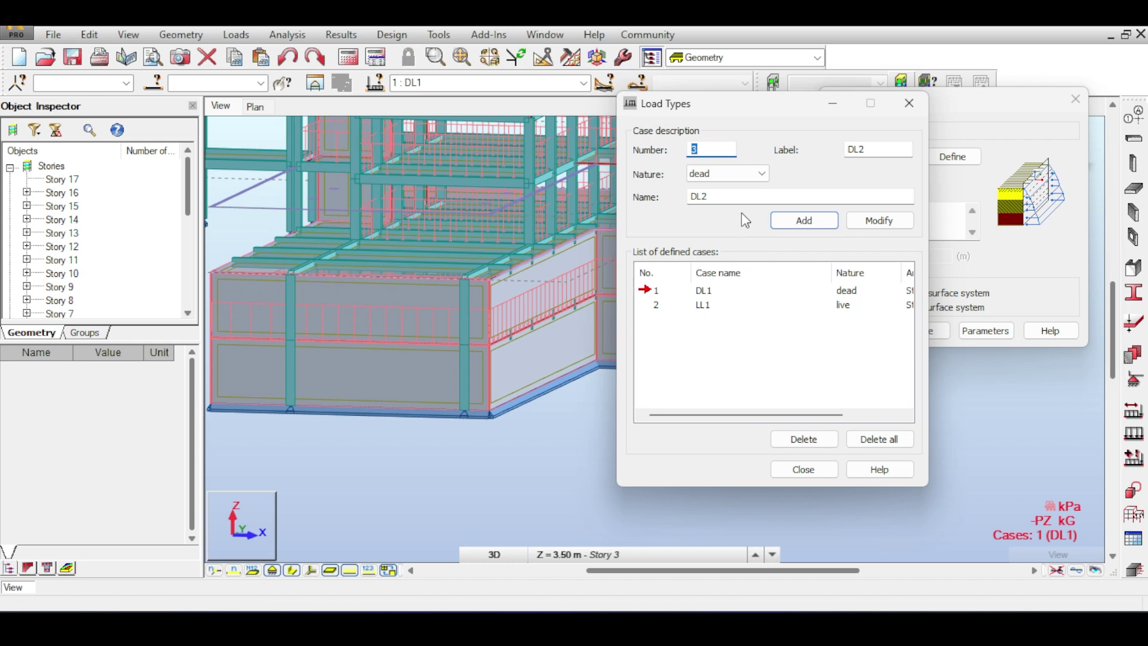
click(722, 176)
click(720, 171)
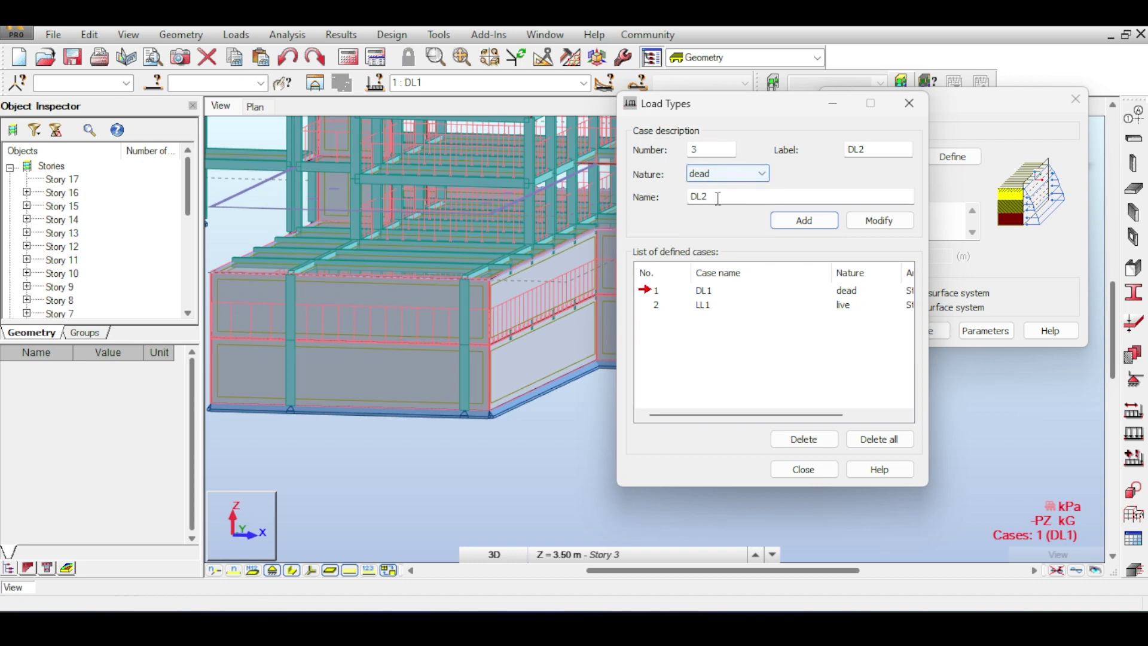
double_click(718, 198)
text(EP)
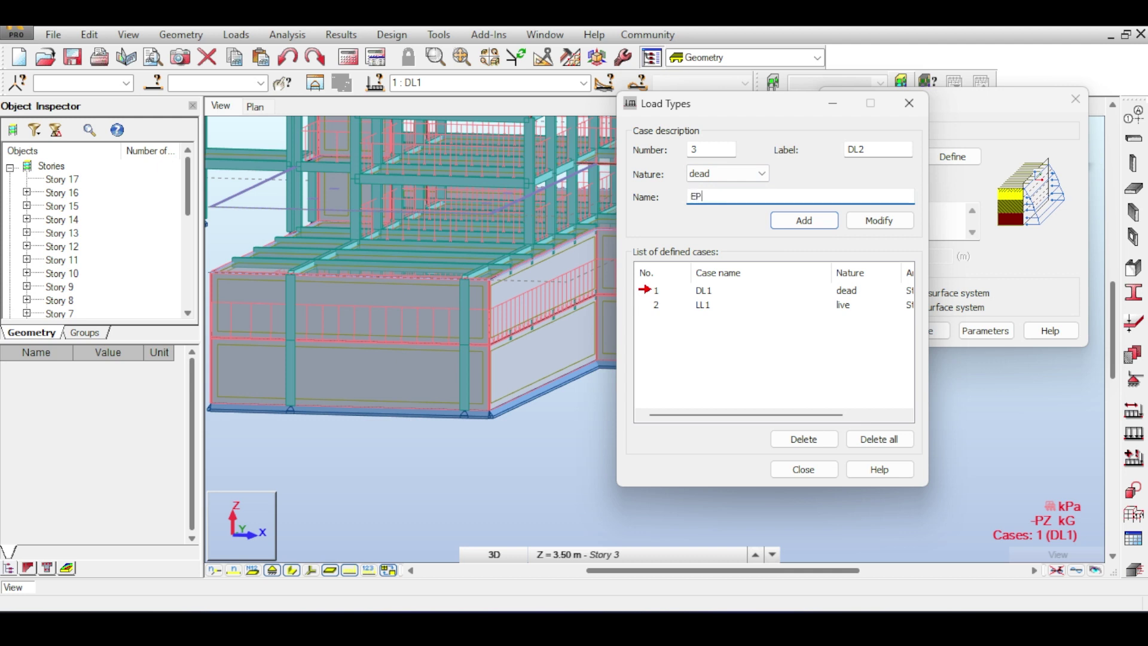
text(1)
click(804, 220)
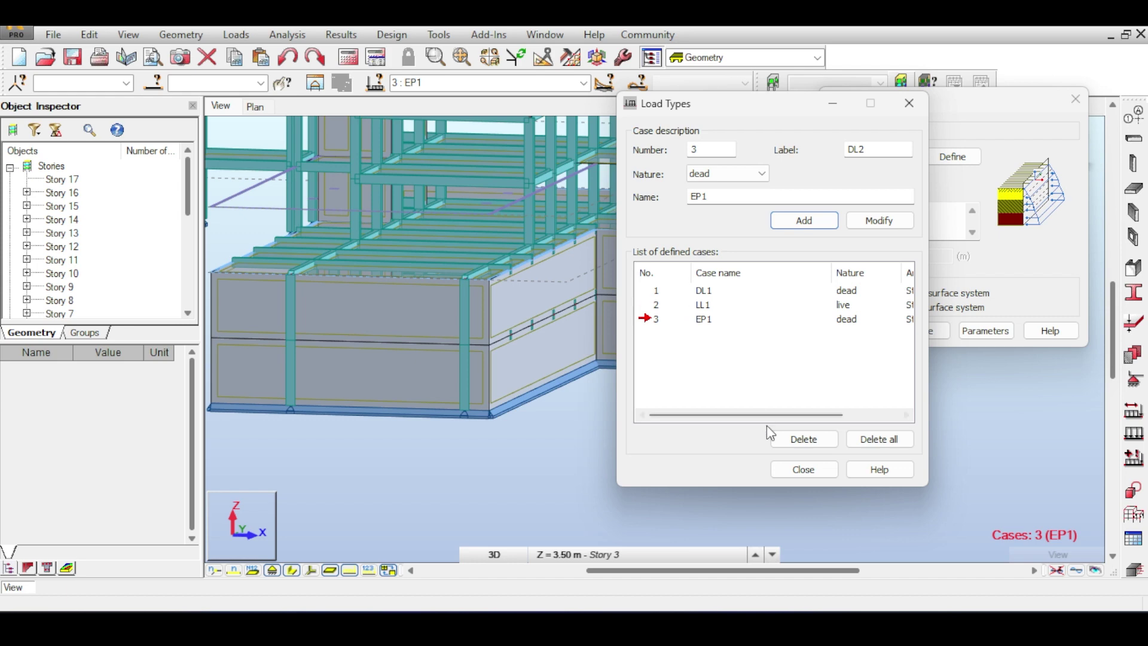
click(801, 470)
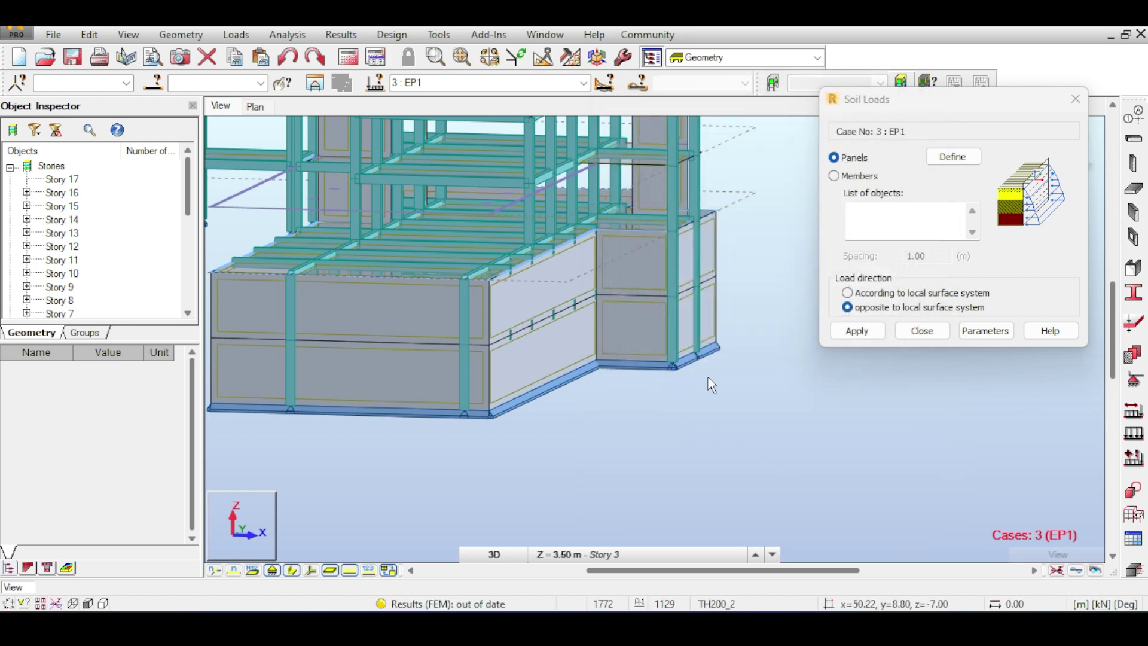
scroll(711, 384, down, 4)
drag(919, 103, 1024, 277)
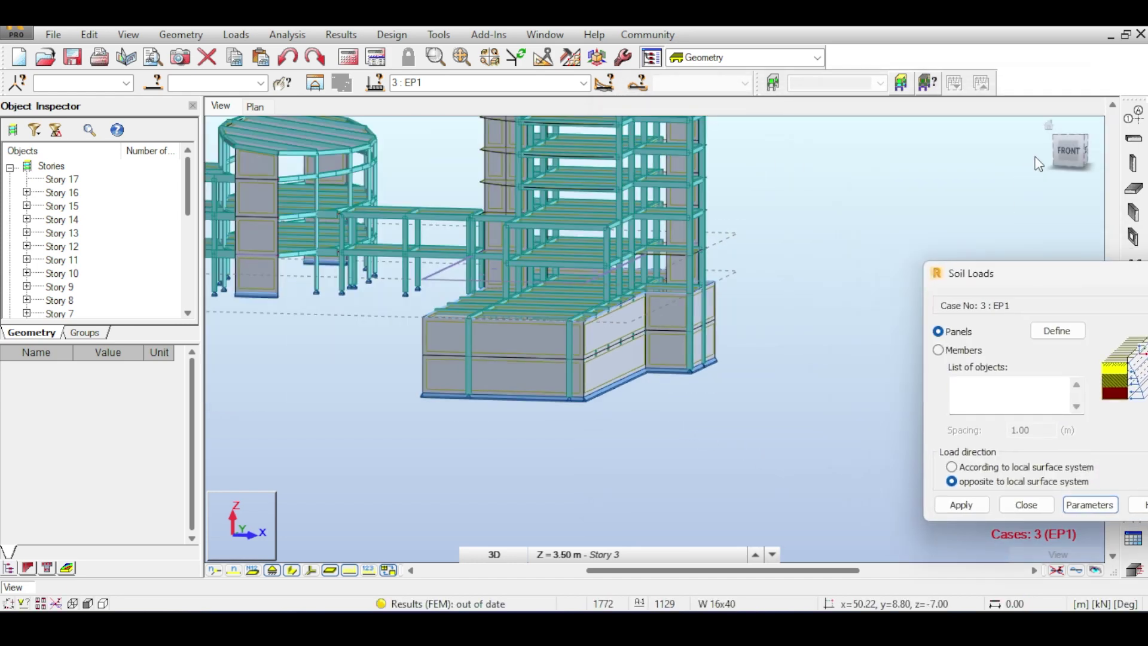
click(1070, 150)
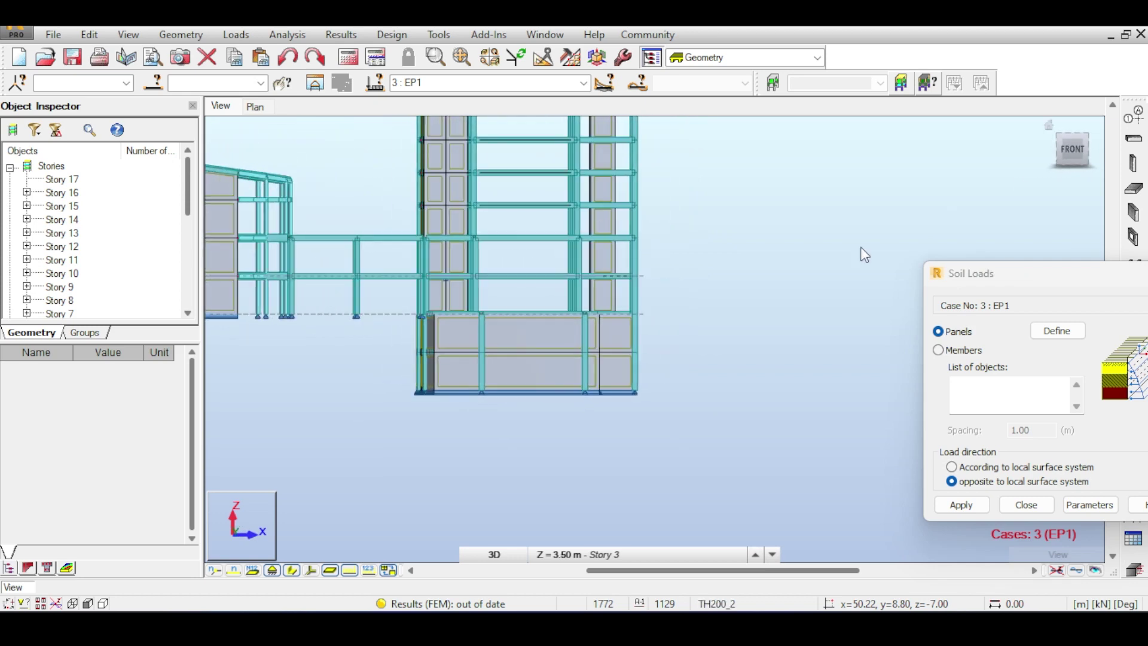
drag(685, 335, 400, 375)
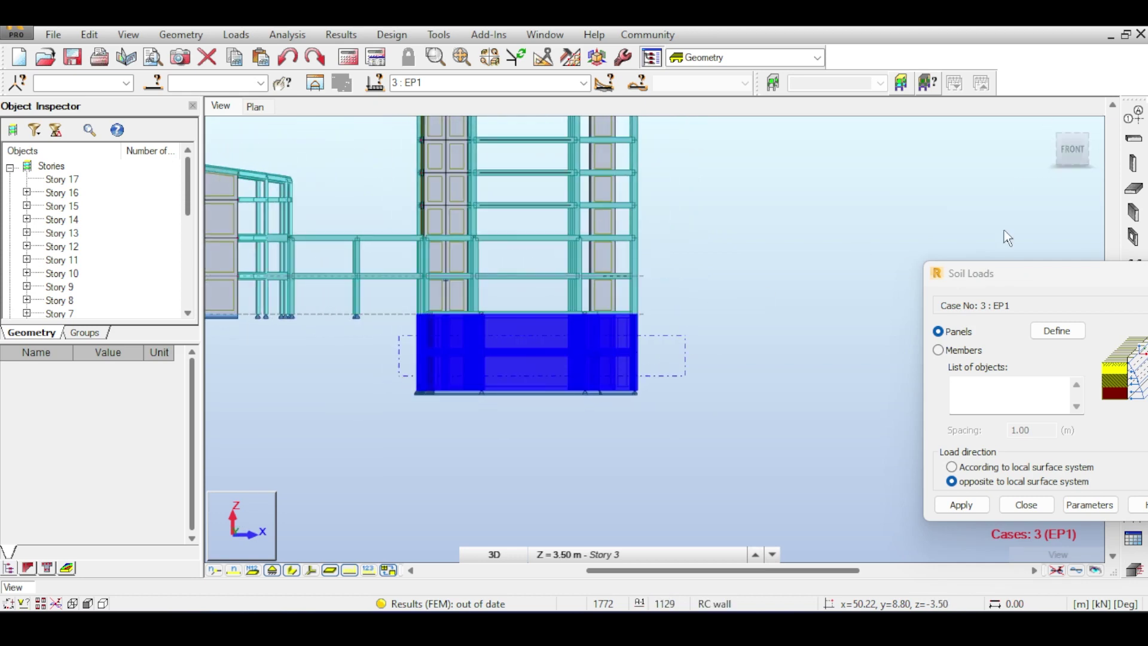
drag(1075, 155, 1045, 124)
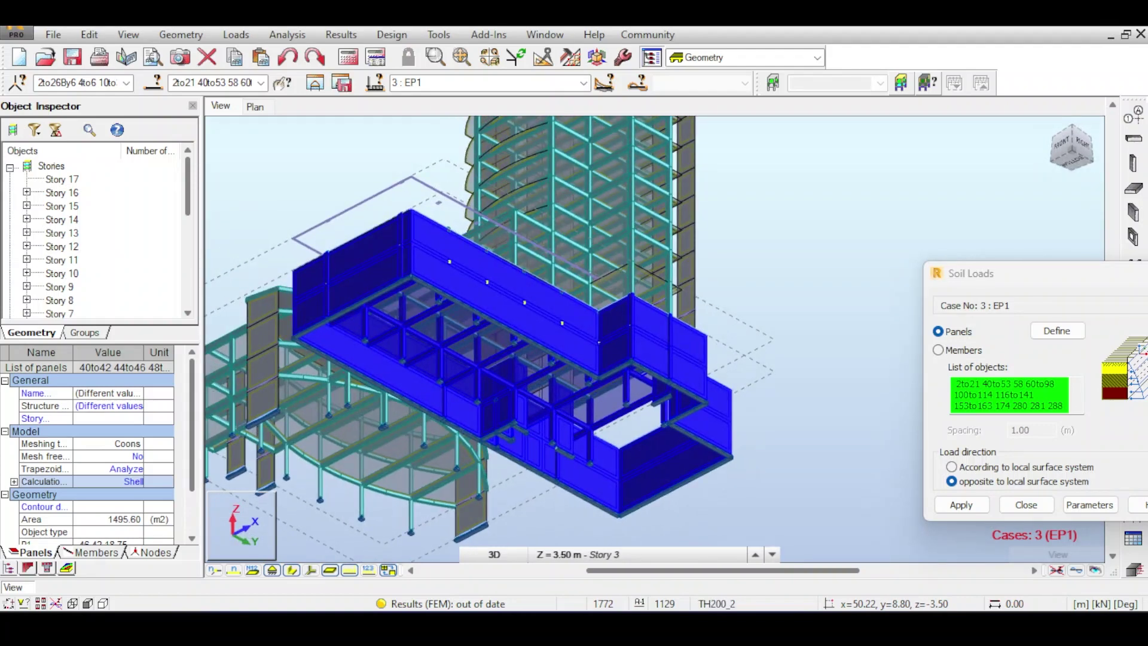
shift+middle_drag(538, 287, 479, 362)
scroll(594, 369, up, 3)
drag(981, 273, 947, 249)
shift+middle_drag(419, 406, 474, 325)
scroll(474, 325, up, 4)
ctrl+click(479, 353)
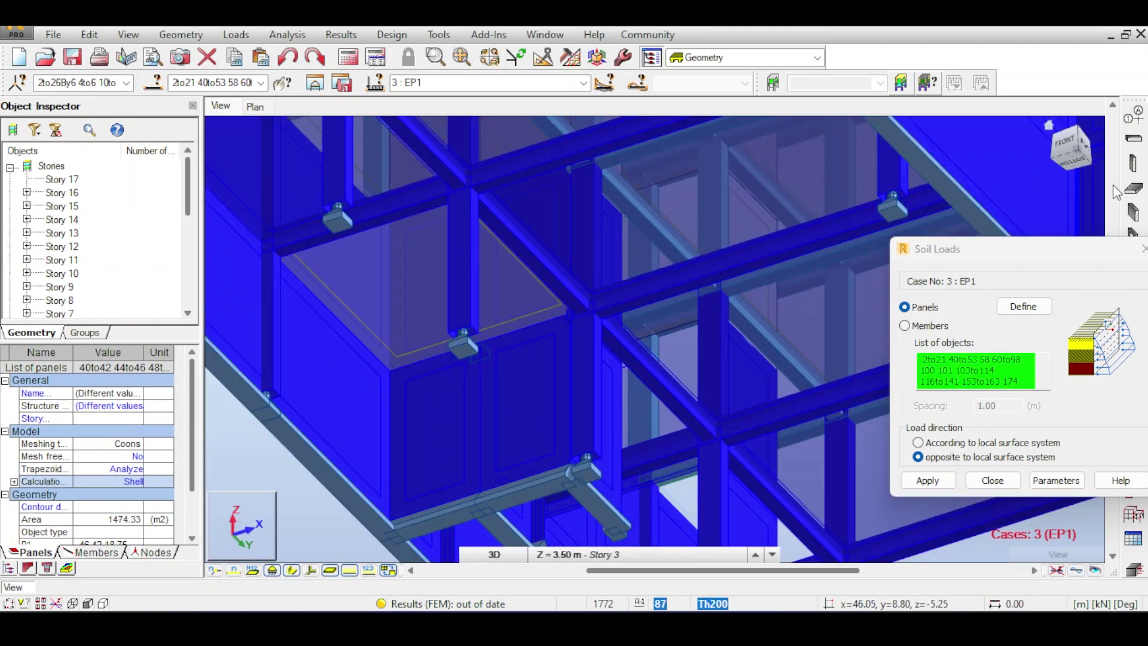
drag(1073, 141, 1072, 164)
click(538, 442)
Step: Select the upper and lower panels of the front basement wall (100, 174) and the adjoining long side wall (86, 154) for the soil load
shift+middle_drag(539, 359, 514, 335)
click(664, 221)
ctrl+click(664, 293)
ctrl+click(471, 280)
ctrl+click(454, 230)
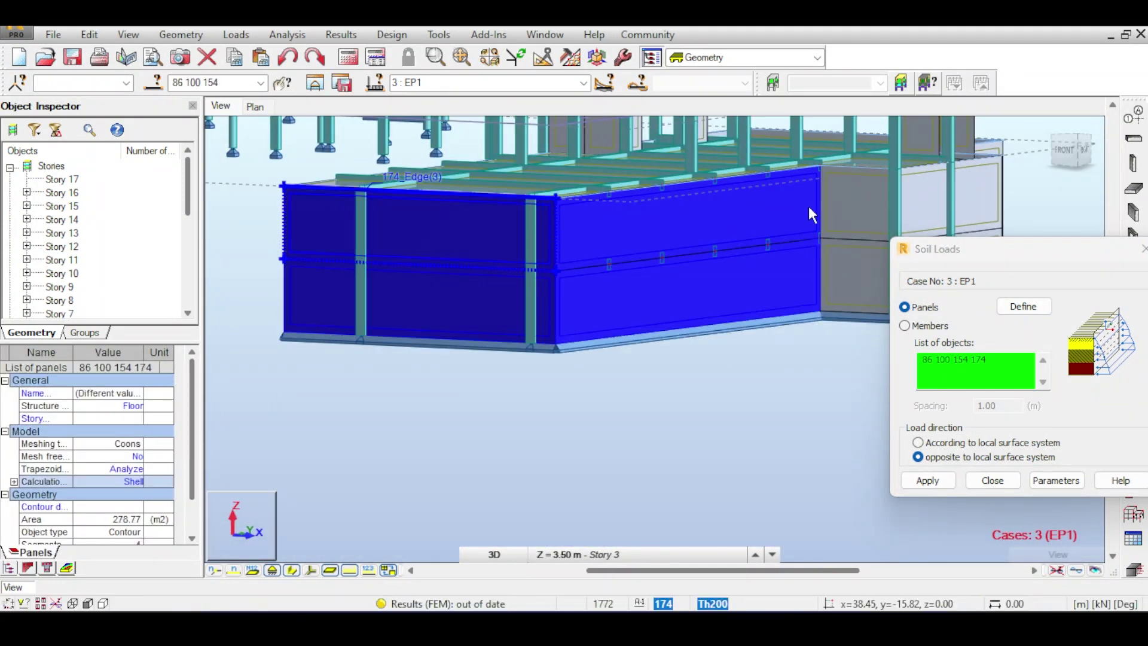
Step: Add the upper and lower panels of the short return wall (87, 155) and the next side wall (88, 156) to the soil load selection
middle_drag(809, 208, 697, 231)
ctrl+click(759, 253)
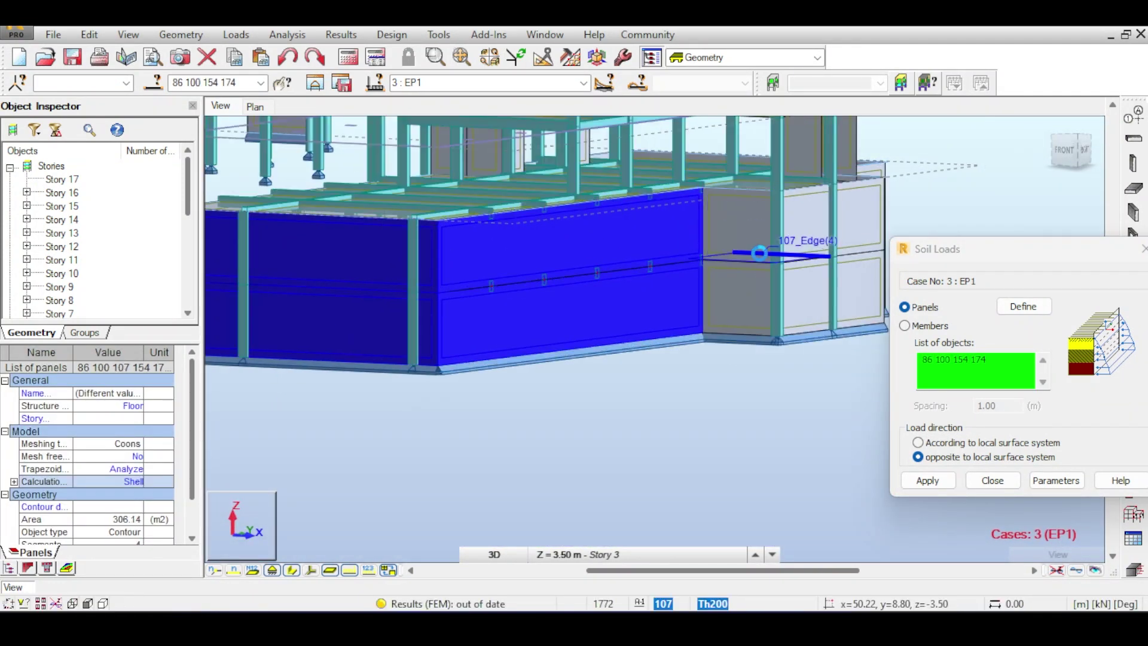
ctrl+click(759, 253)
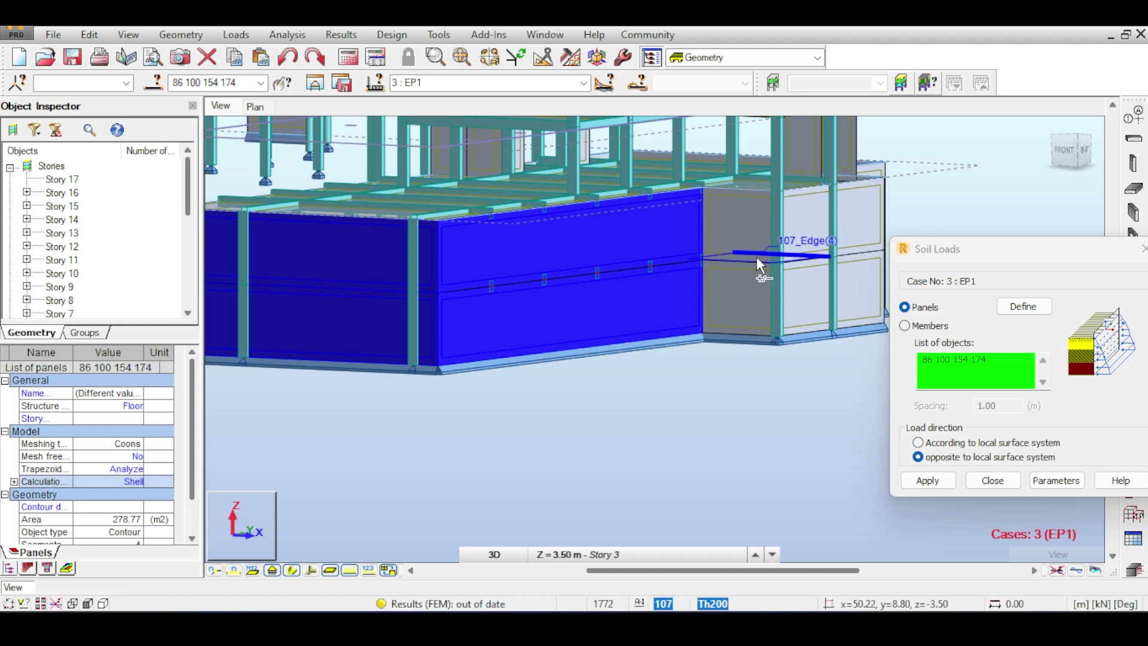
ctrl+click(728, 252)
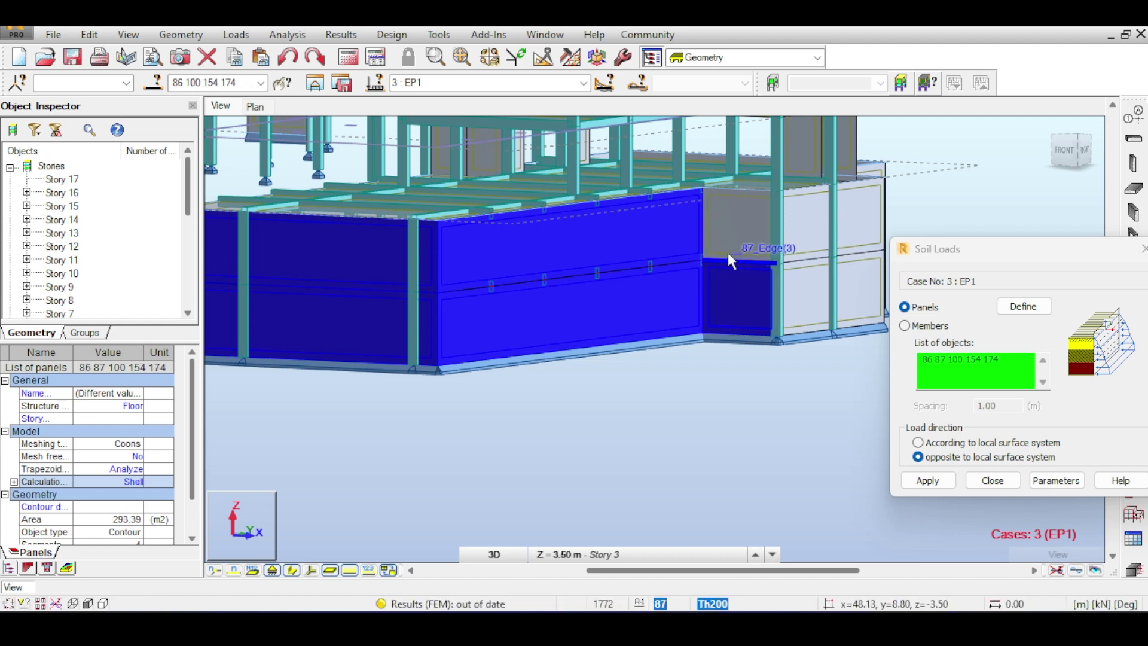
ctrl+click(734, 201)
ctrl+click(808, 242)
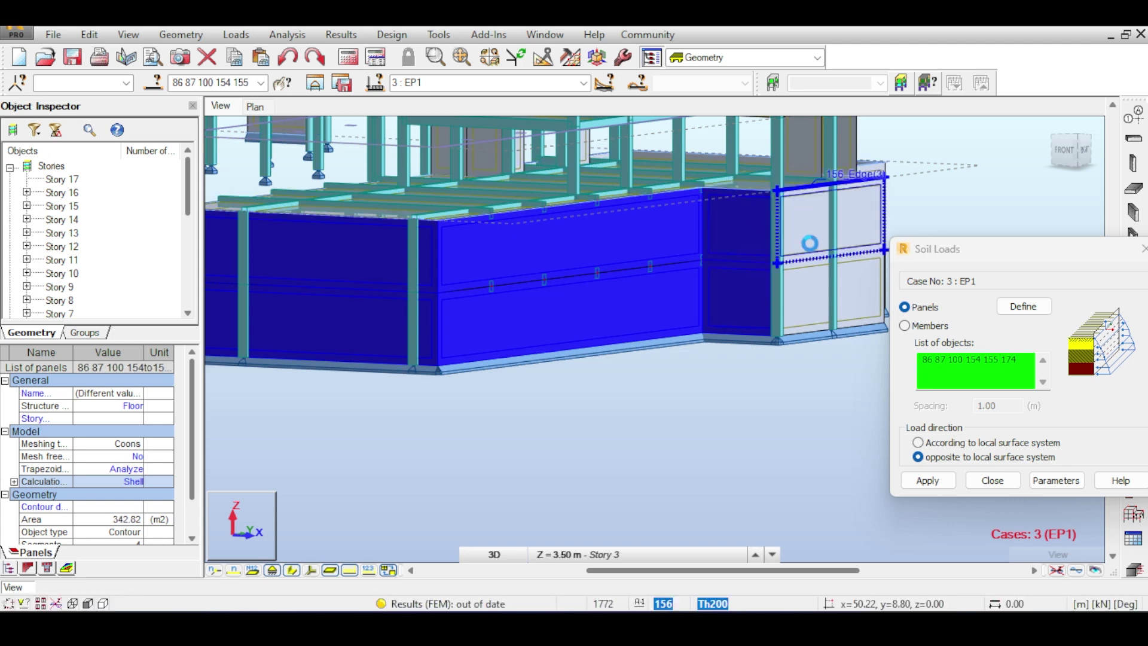
ctrl+click(817, 277)
Step: Add the upper and lower pairs of the three narrow recessed basement wall panels beside the side wall to the soil load selection
shift+middle_drag(777, 293, 503, 314)
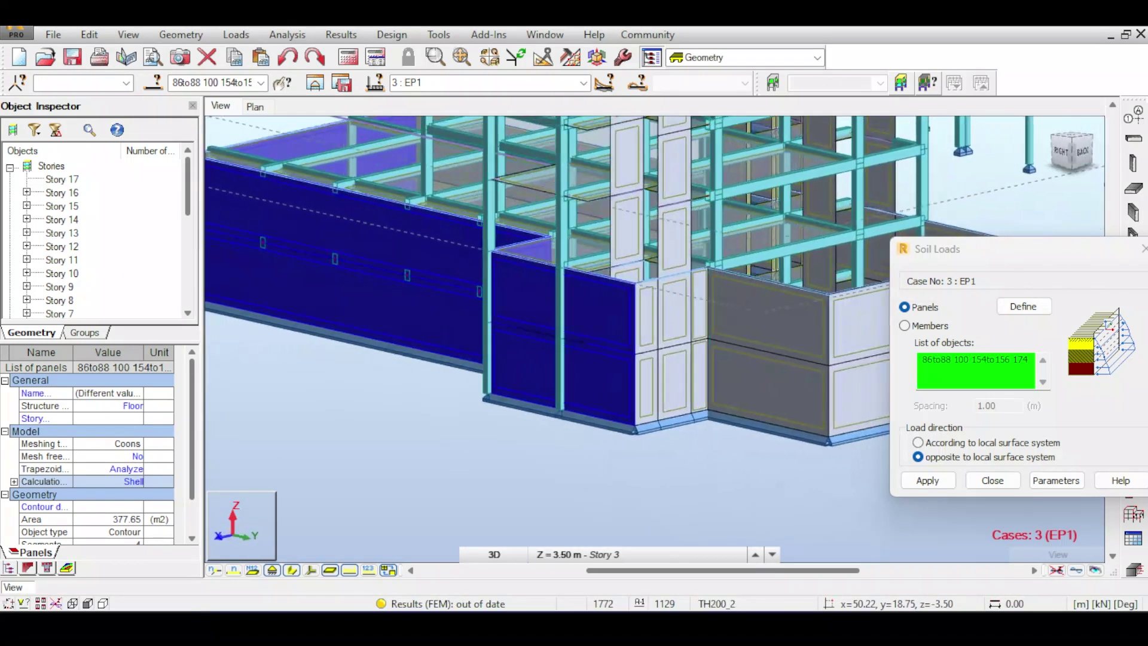
shift+middle_drag(739, 283, 680, 263)
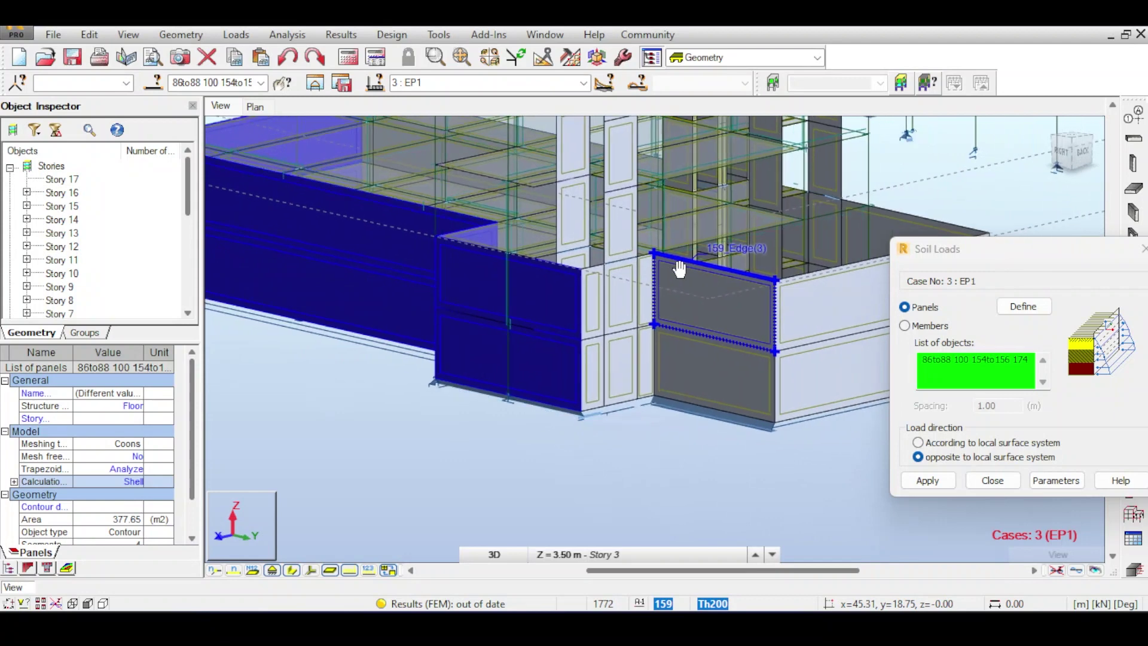
click(593, 331)
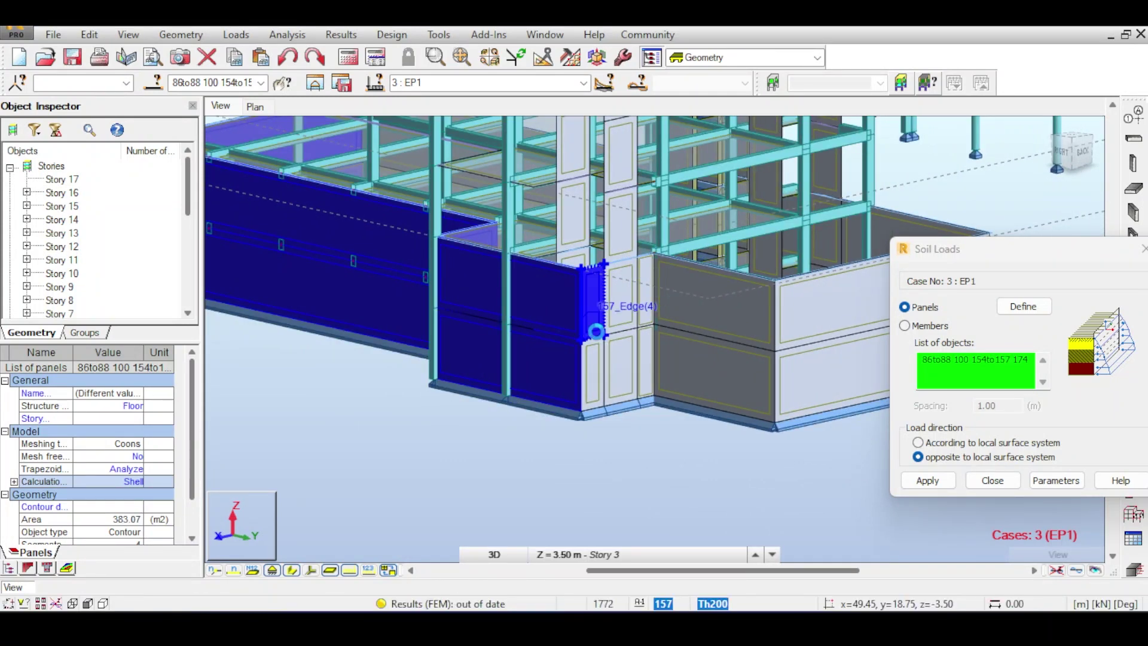
click(598, 343)
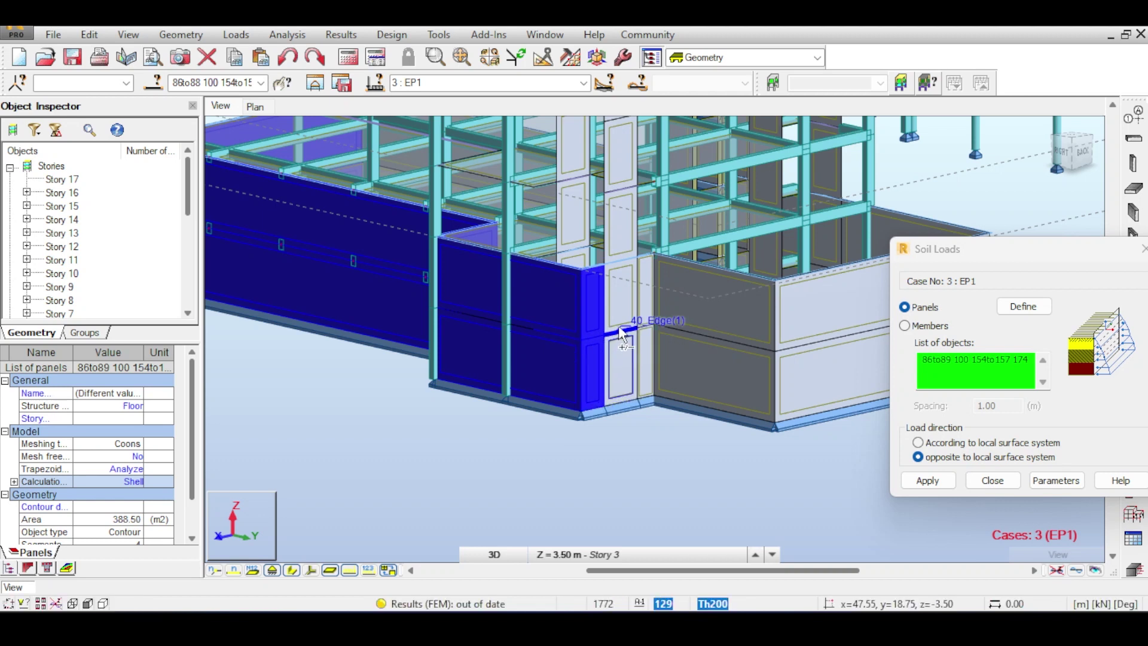
click(623, 333)
click(626, 345)
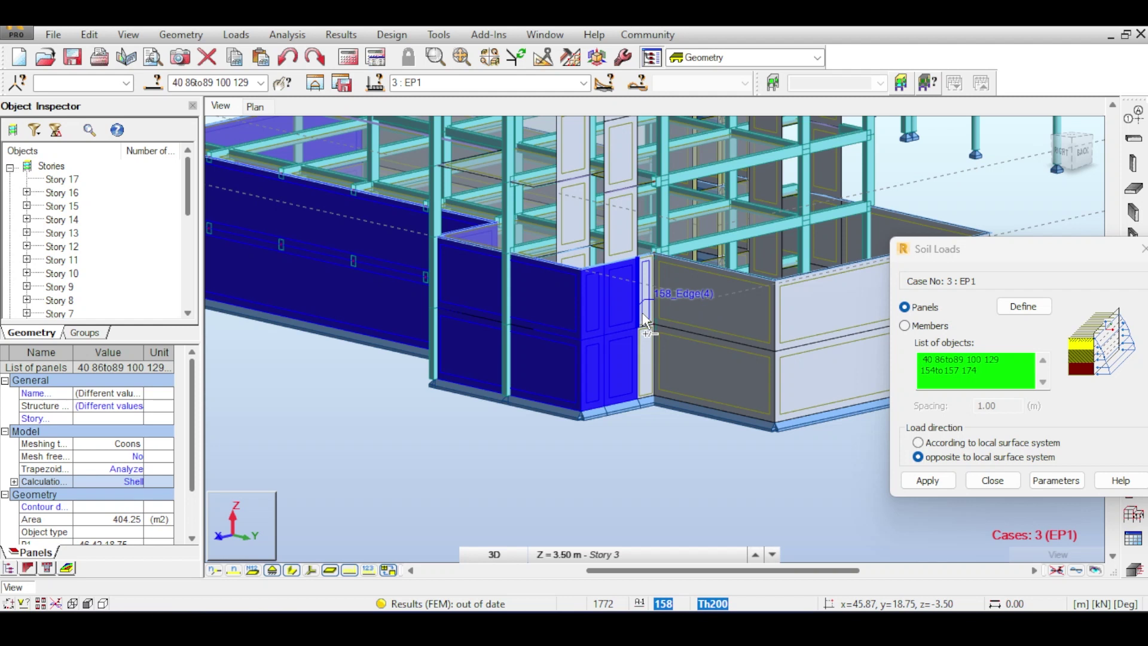
click(650, 346)
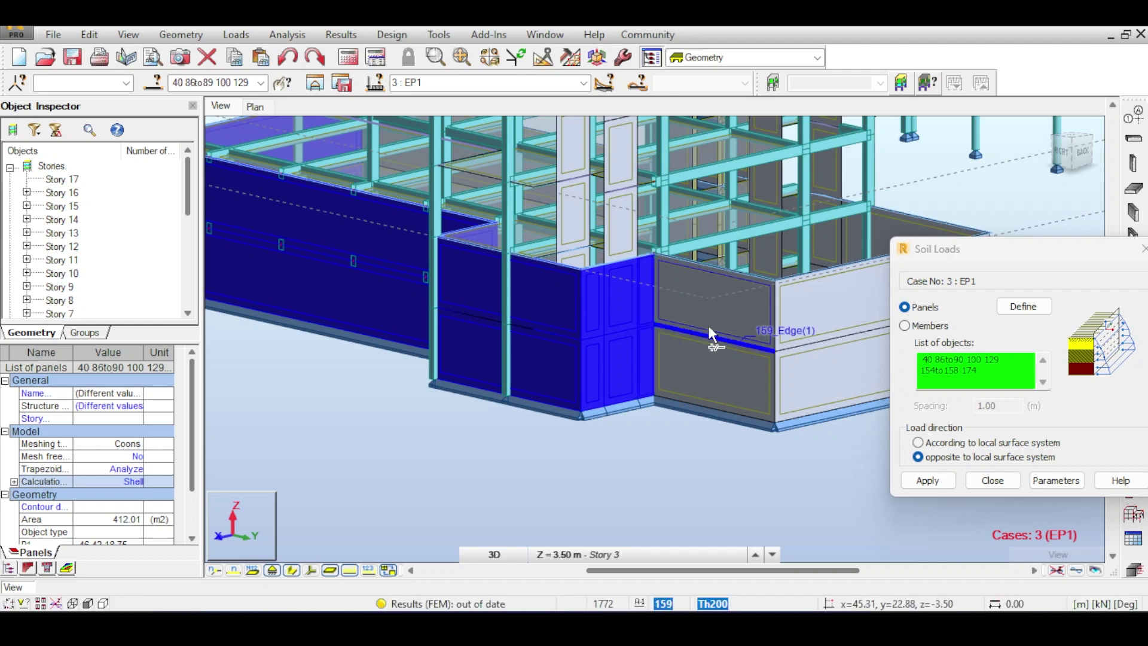
Step: Add the upper and lower panels of the basement walls past the recess (91, 159) and around the corner (92, 160) to the soil load selection
click(709, 328)
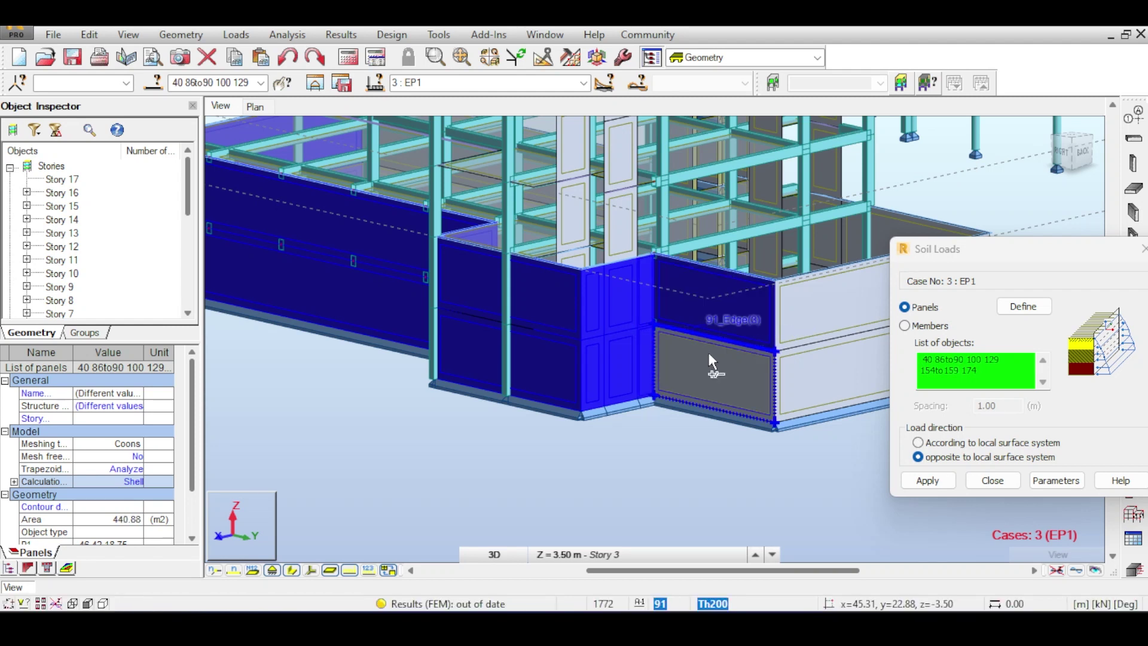
click(709, 355)
middle_drag(802, 332, 532, 356)
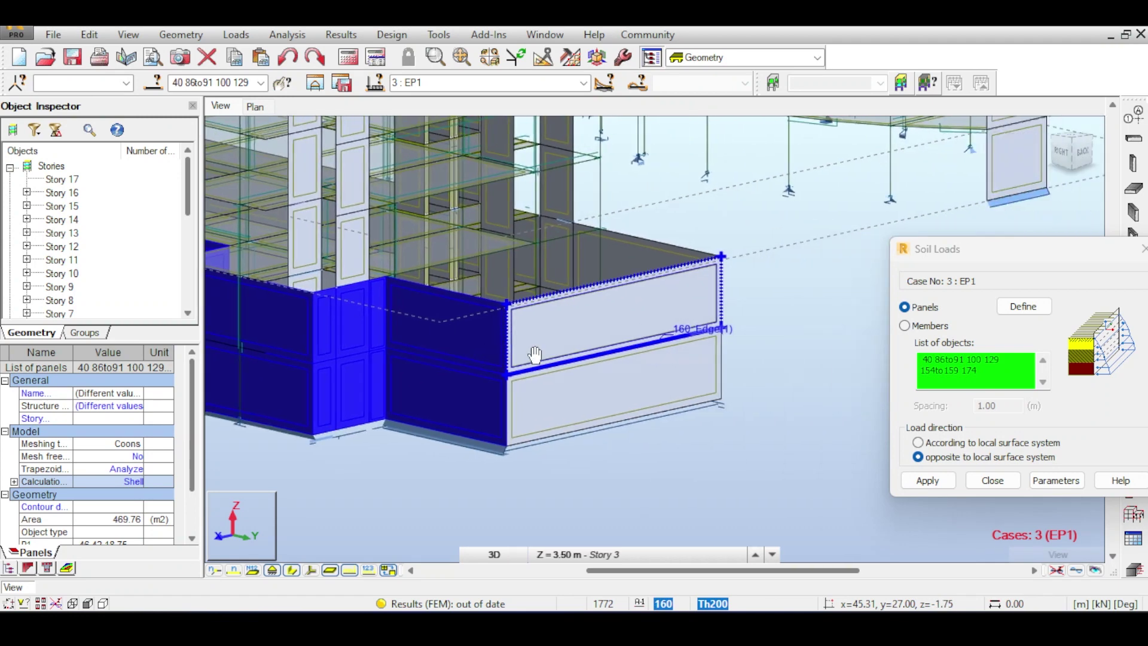
click(593, 348)
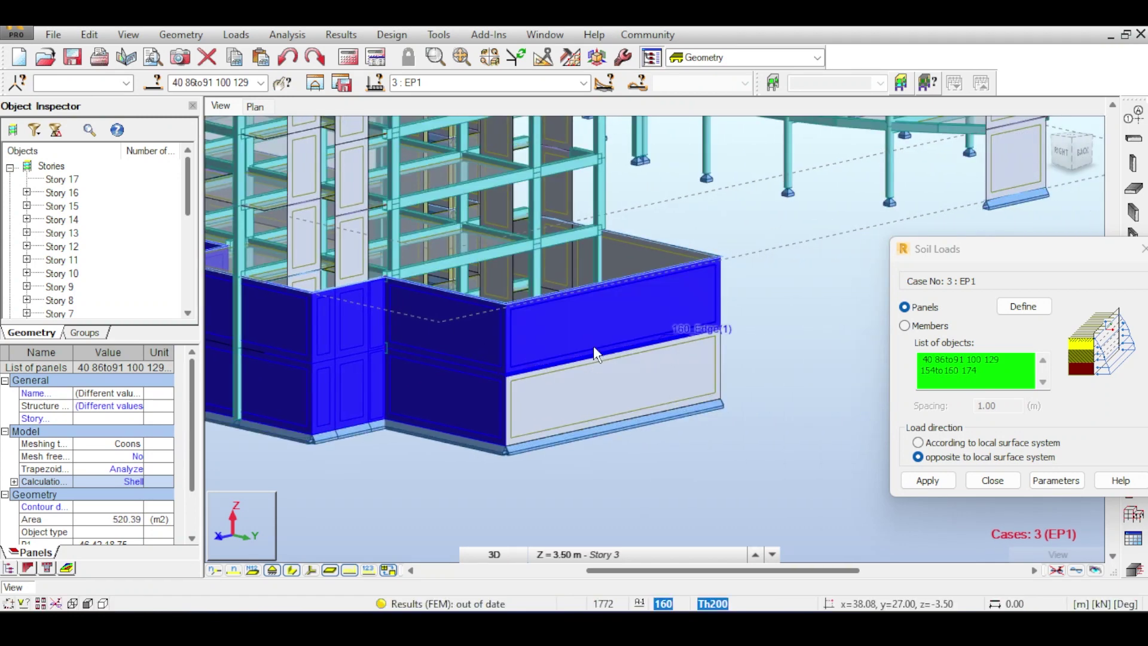
click(607, 368)
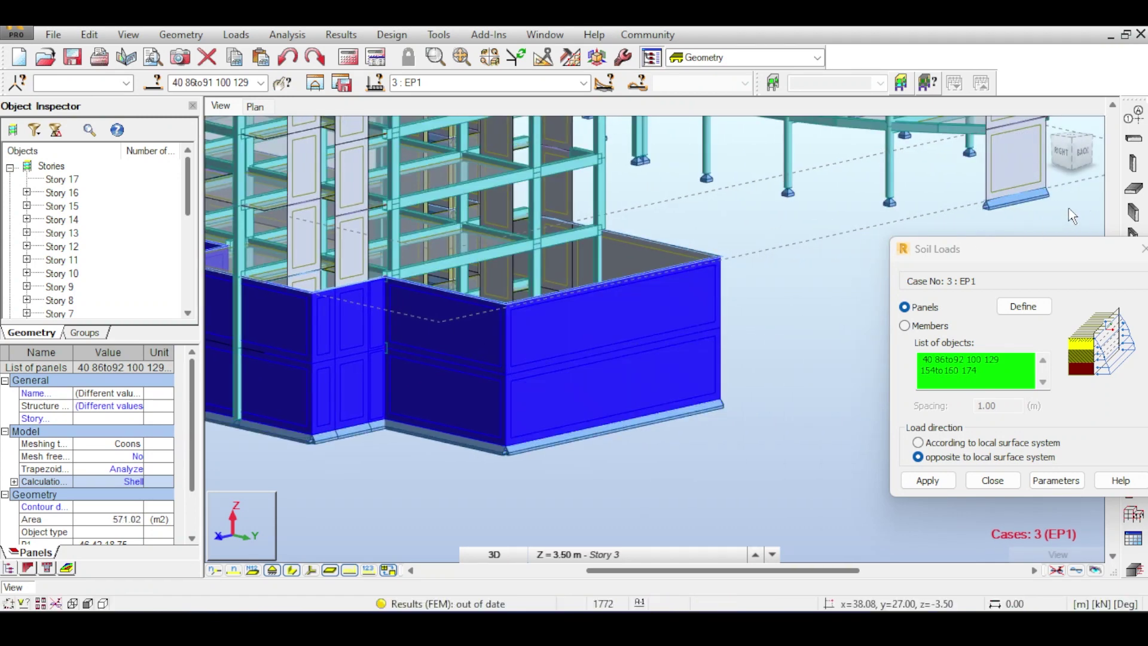
Step: Add the upper and lower panels of the rear long basement wall (163, 95) and adjoining narrow strip (134, 45) to the soil load selection
drag(1091, 162, 1038, 160)
middle_drag(687, 312, 719, 306)
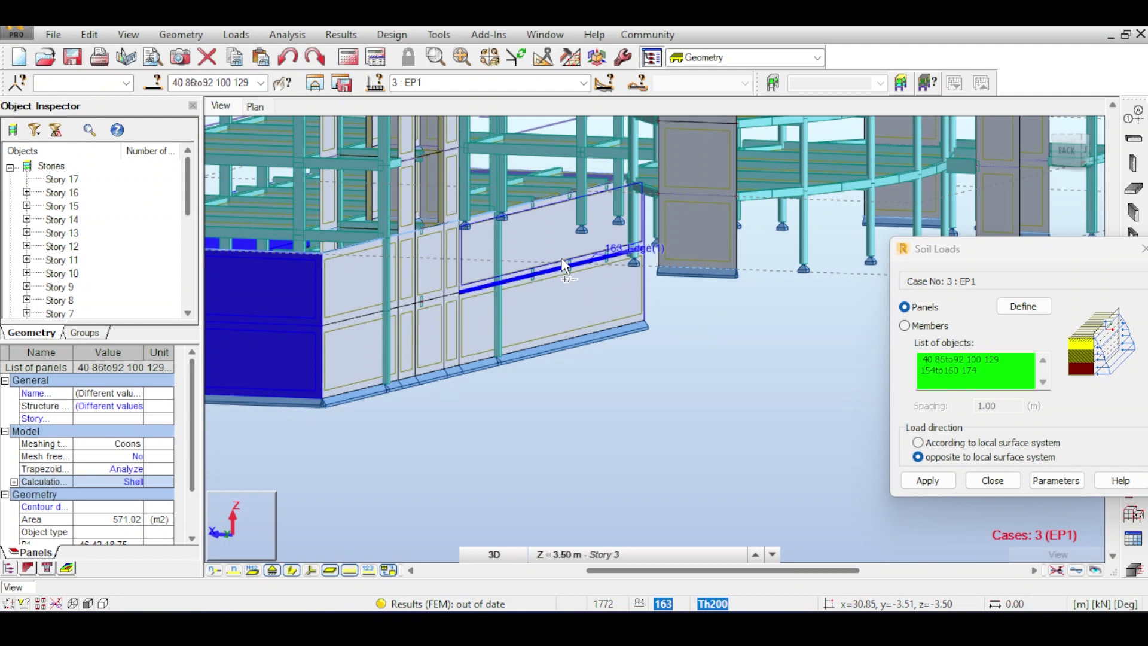
click(561, 258)
click(556, 337)
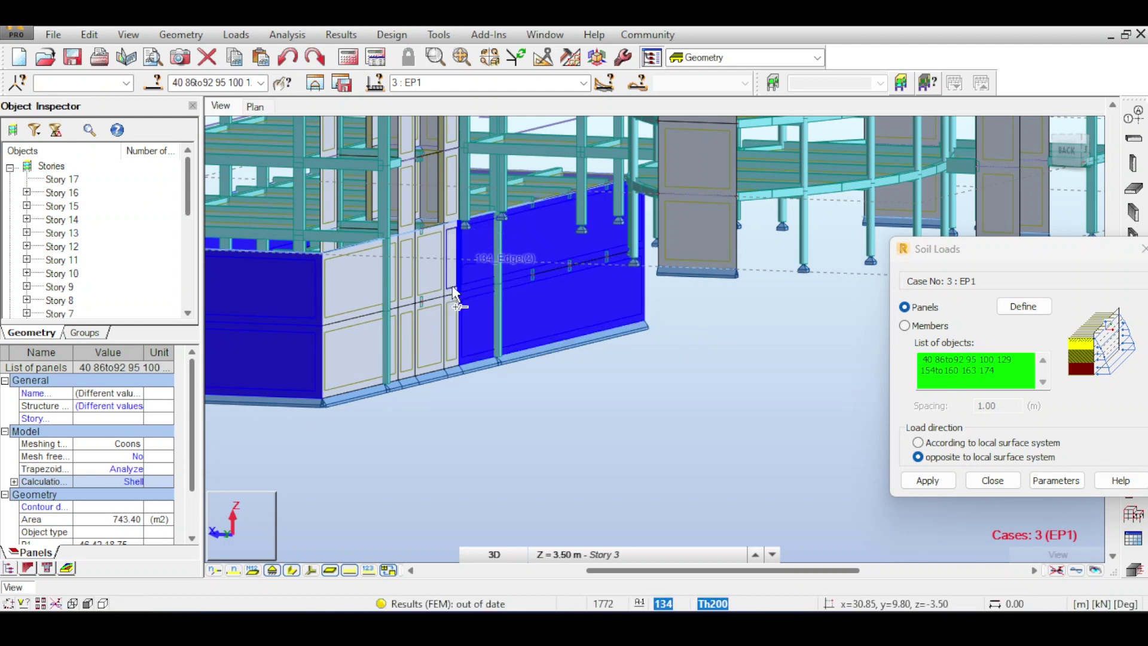
click(453, 292)
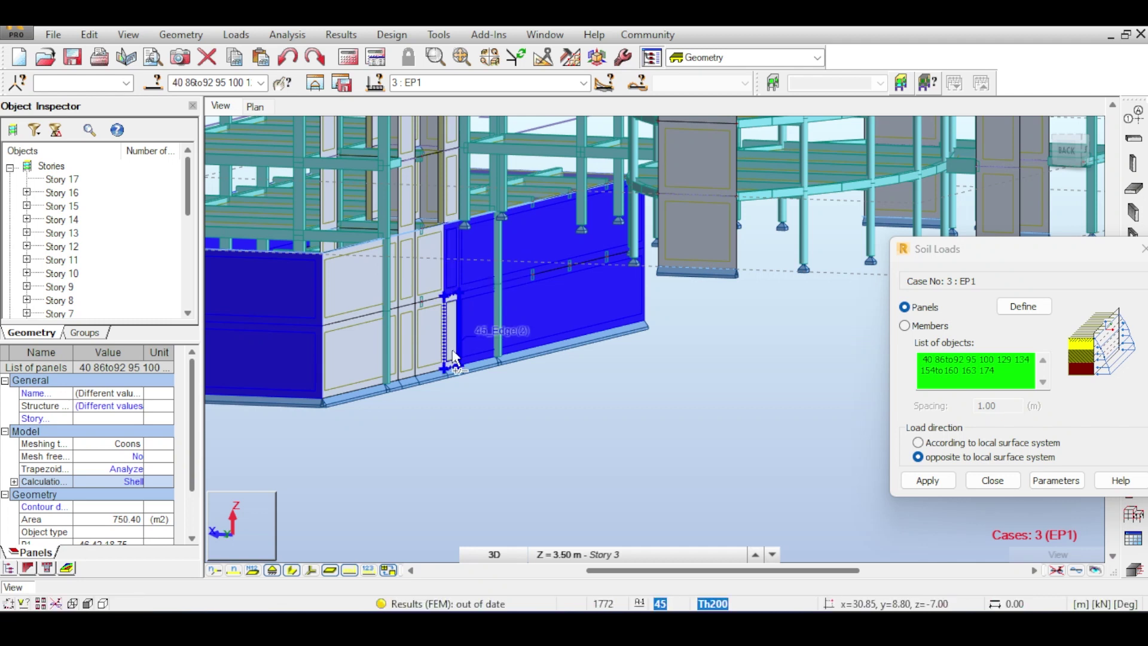
click(453, 359)
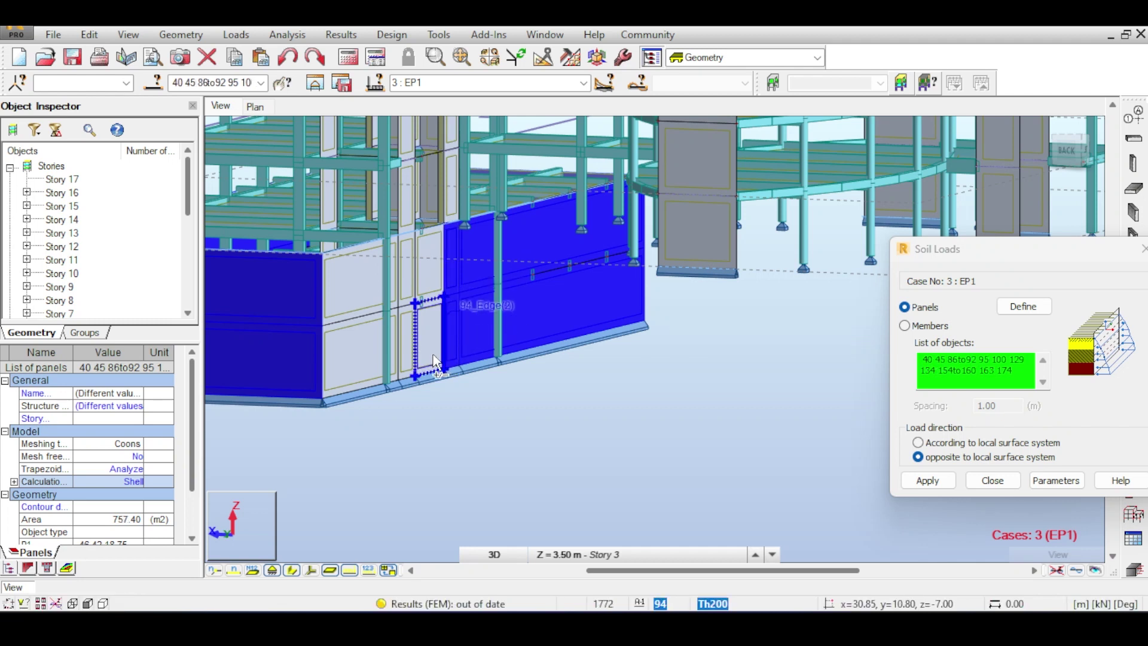
Step: Add the remaining upper and lower panel pairs up to the wall corner (94/162, 98/132, 93/161) to the soil load selection
click(435, 361)
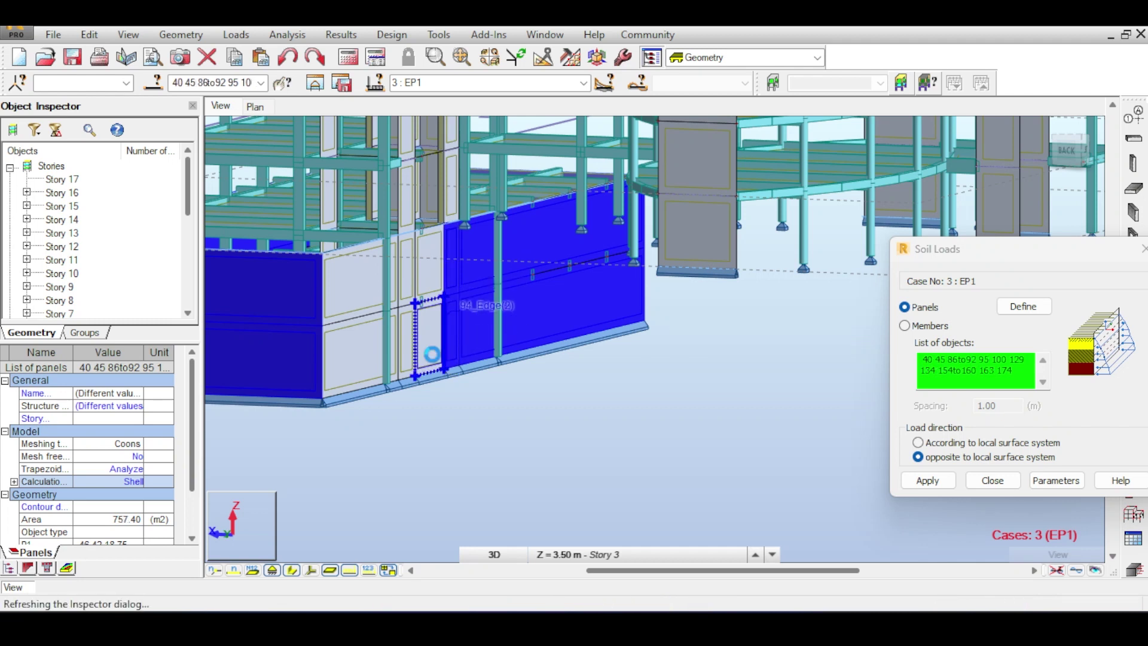
click(403, 299)
click(407, 302)
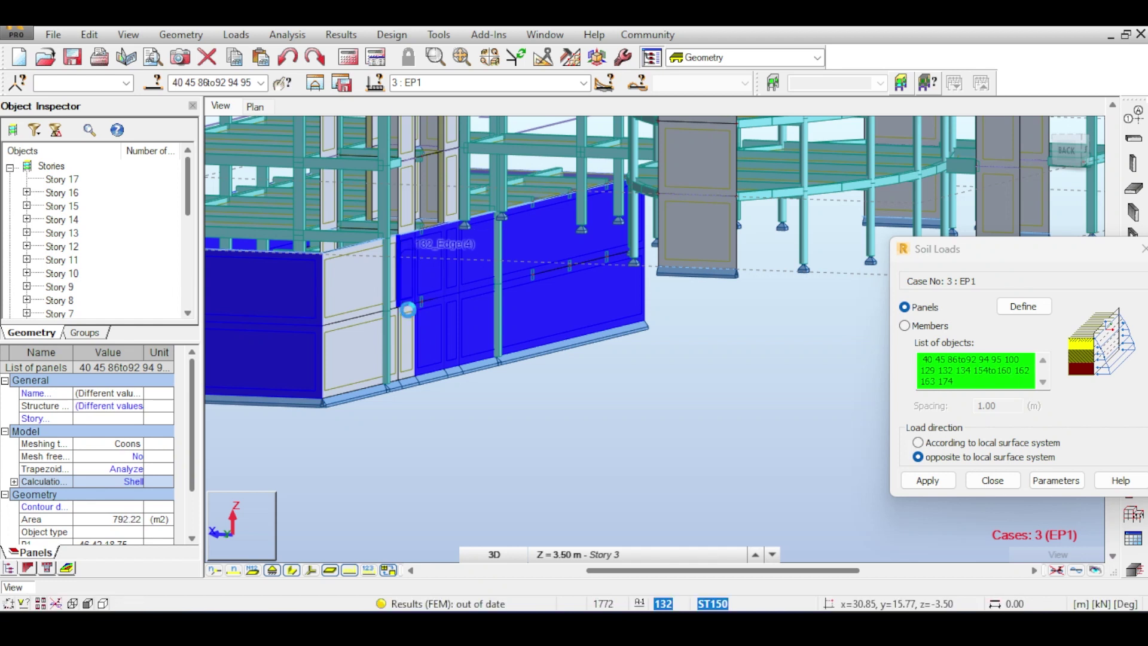
click(410, 338)
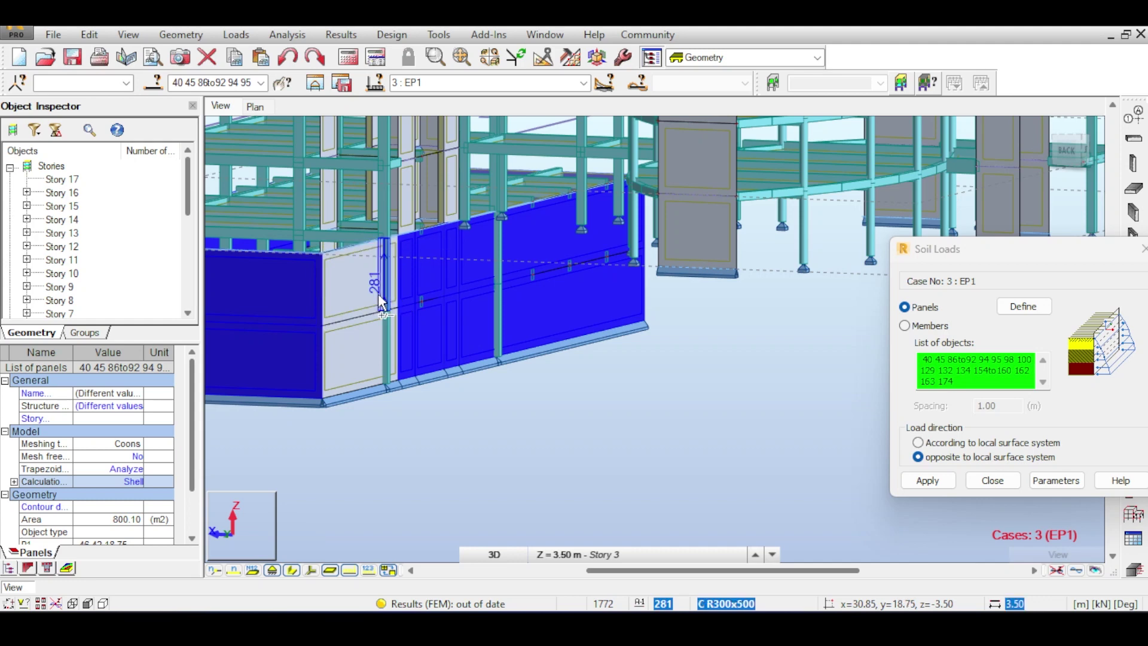
click(377, 299)
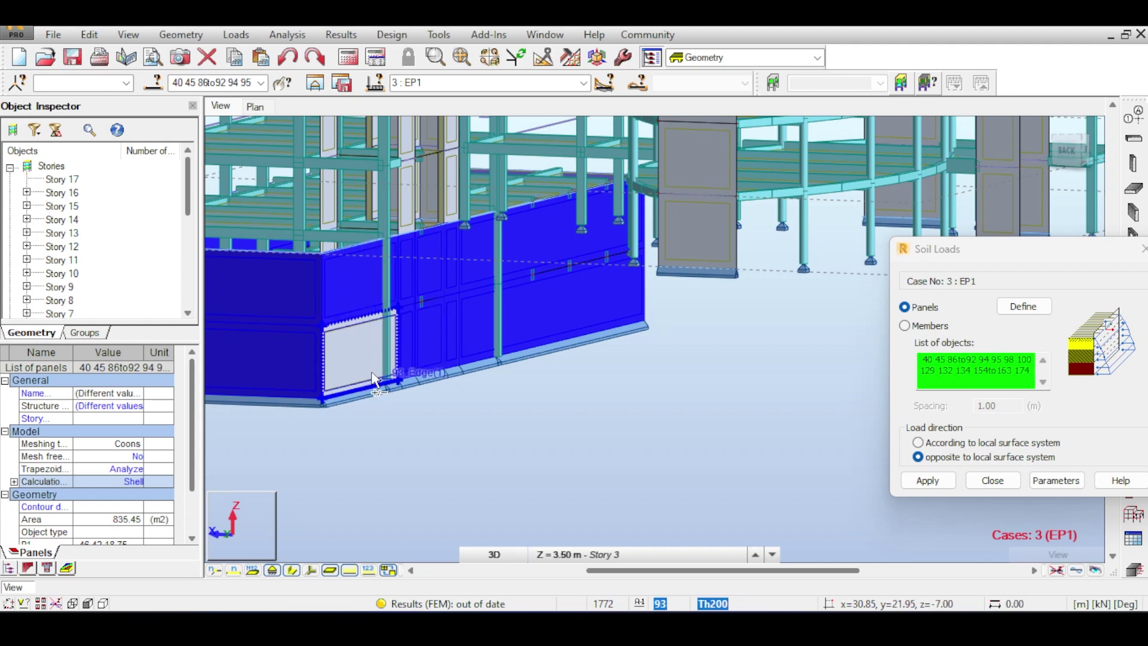
click(383, 374)
Step: Look through the list of defined groups in the Object Inspector
middle_drag(477, 322, 616, 396)
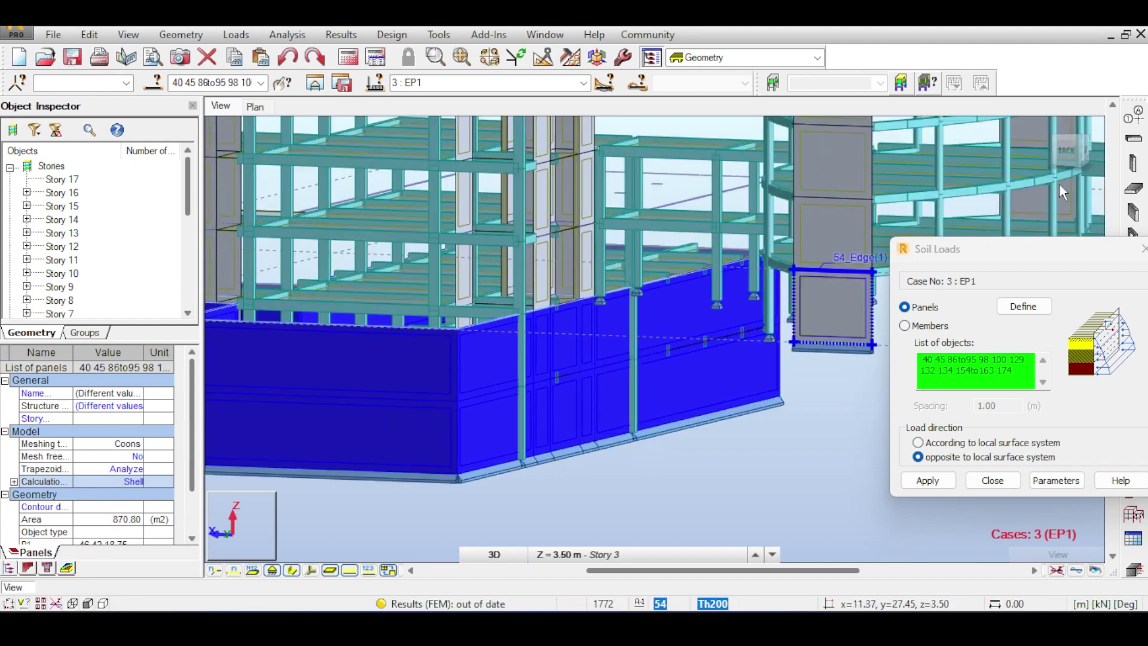
mouse_move(1069, 151)
mouse_down()
mouse_move(1044, 153)
mouse_move(1080, 159)
mouse_up()
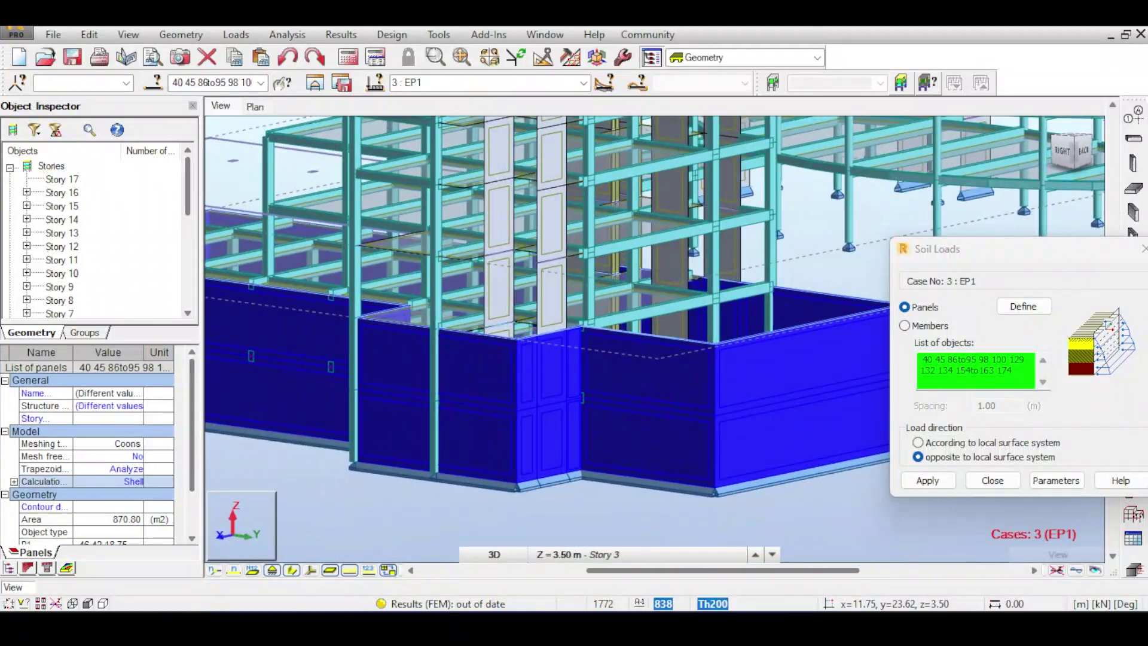
click(84, 332)
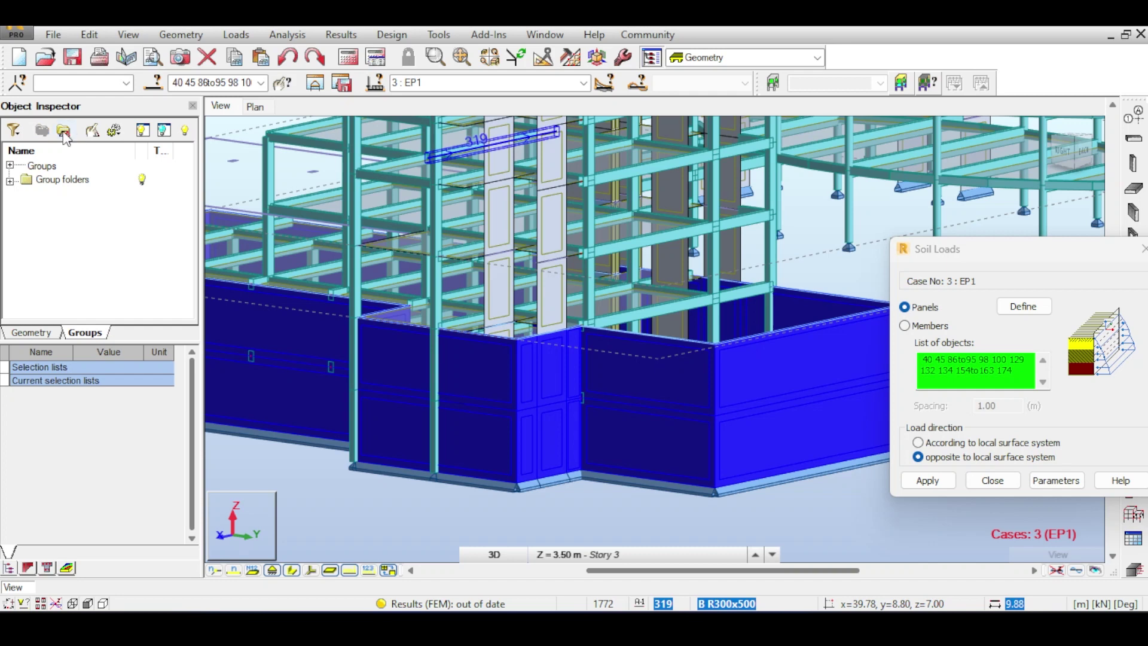
click(65, 133)
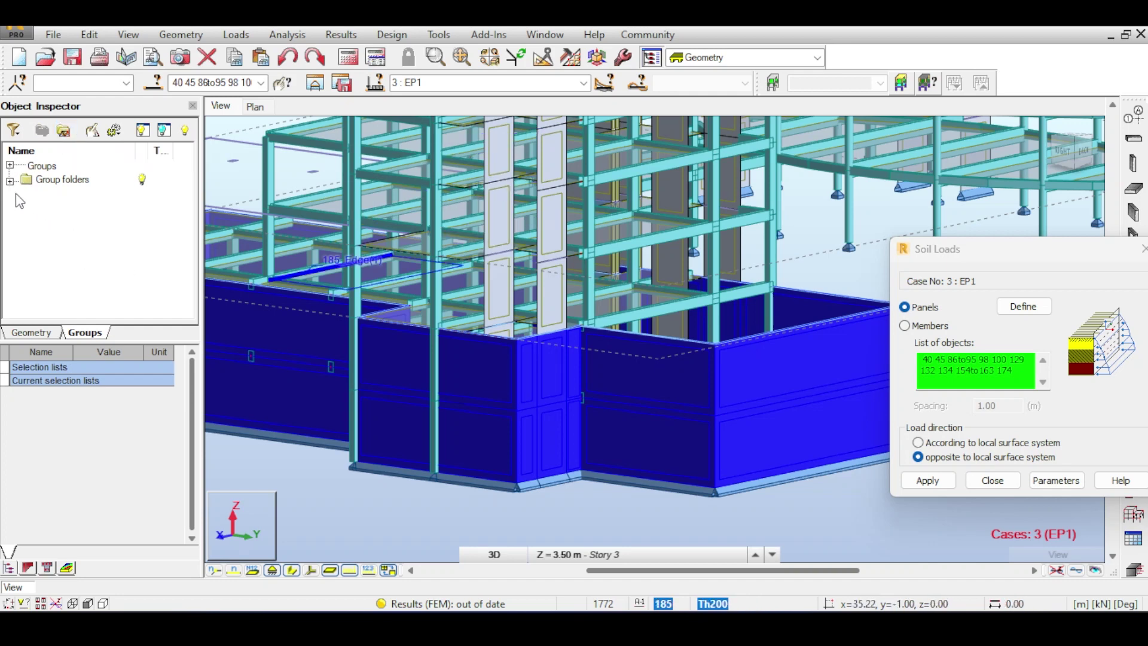
click(10, 166)
scroll(84, 264, down, 1)
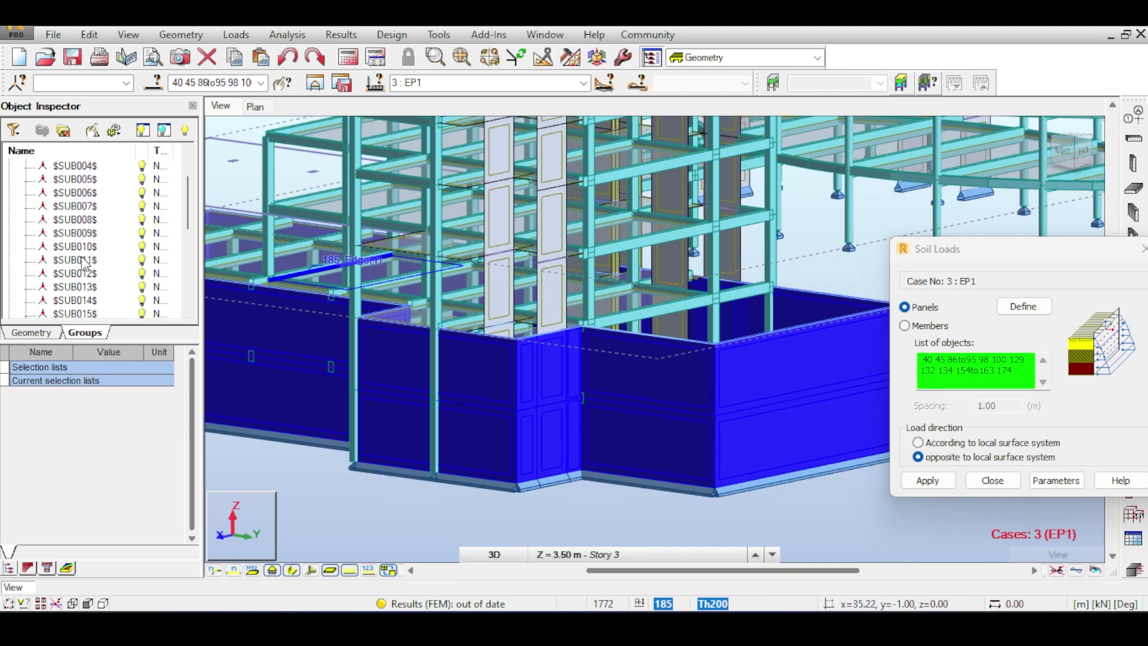
Step: Apply the soil load to all selected basement wall panels in case EP1
middle_drag(514, 297, 725, 305)
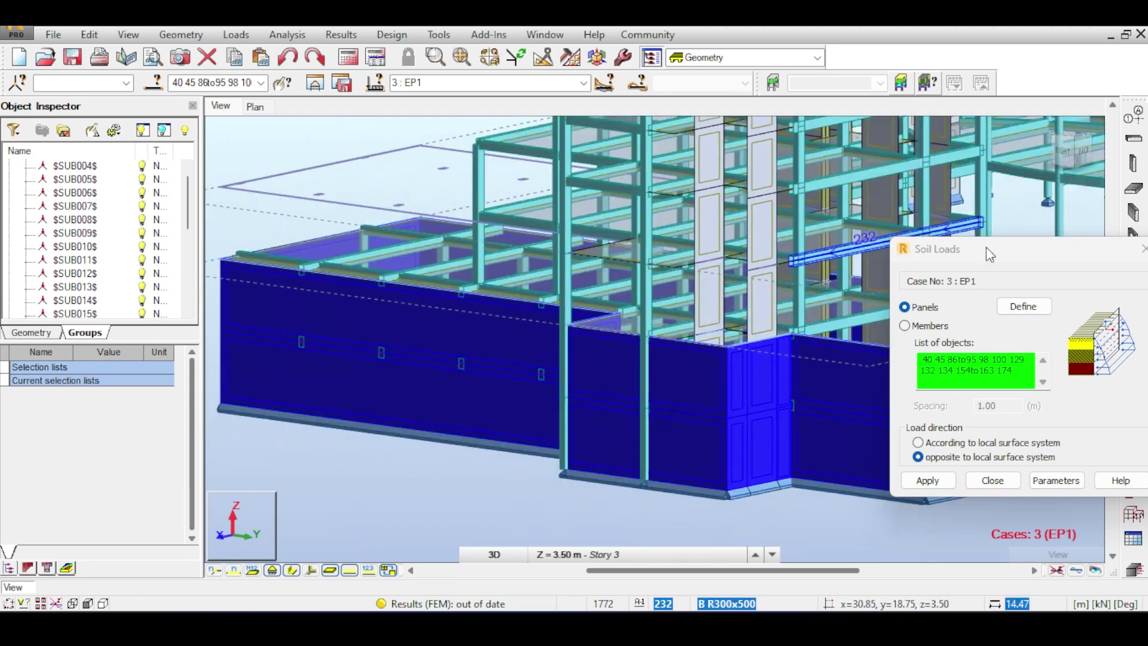
drag(987, 249, 948, 114)
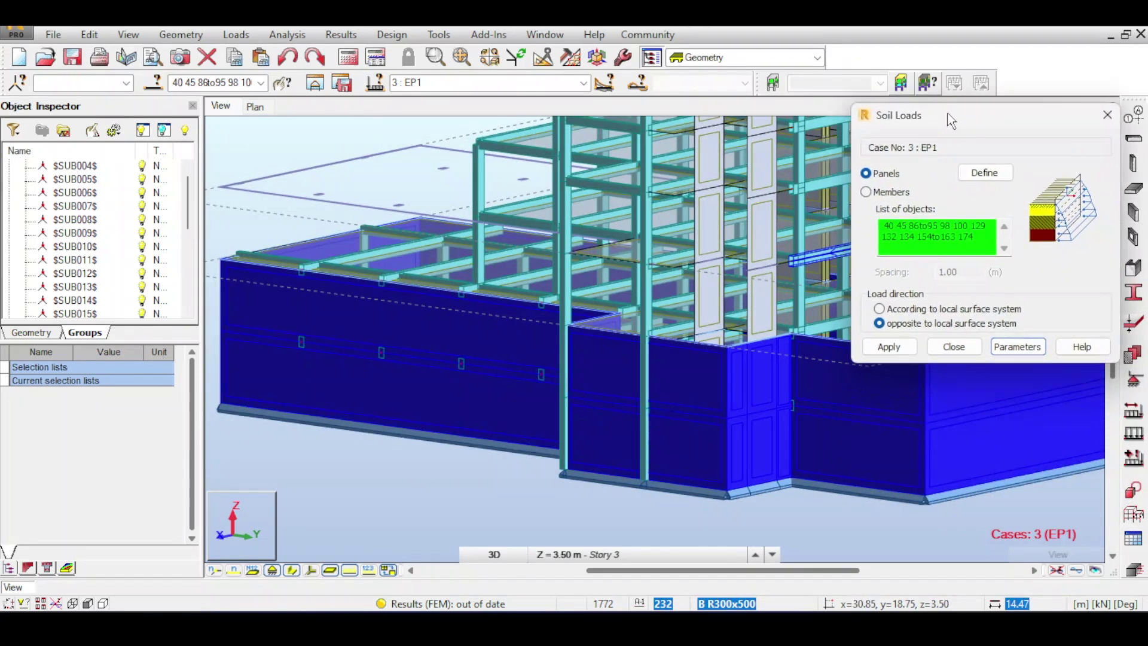
click(903, 352)
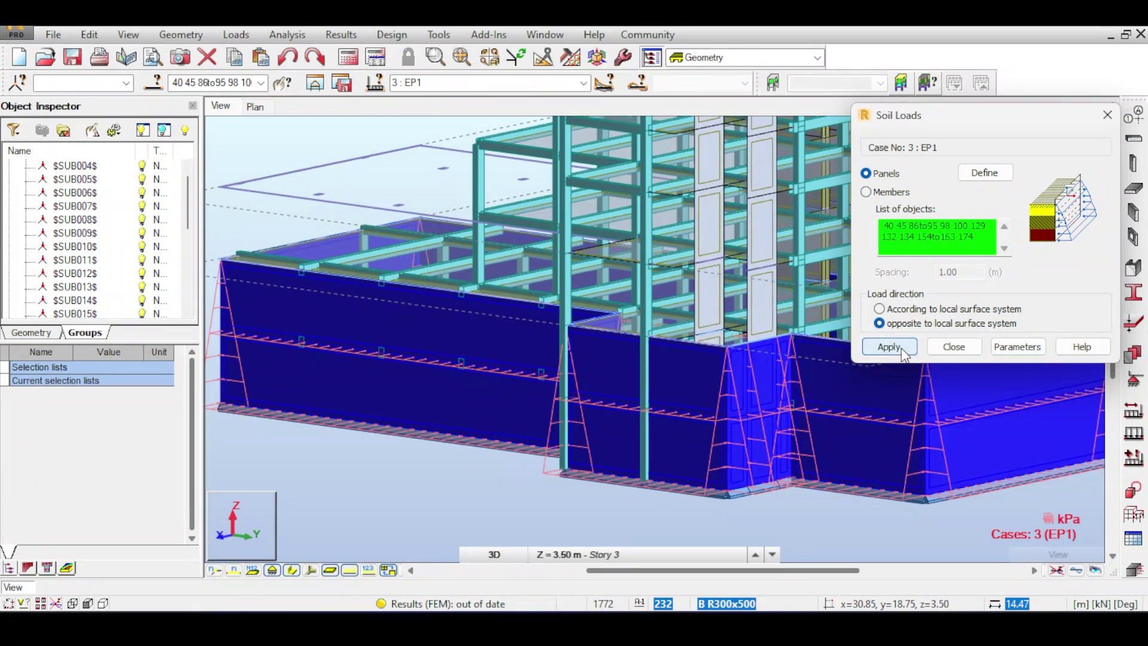
Step: Examine the applied soil pressure diagrams on the basement walls from the front and the sides
drag(951, 126, 1032, 338)
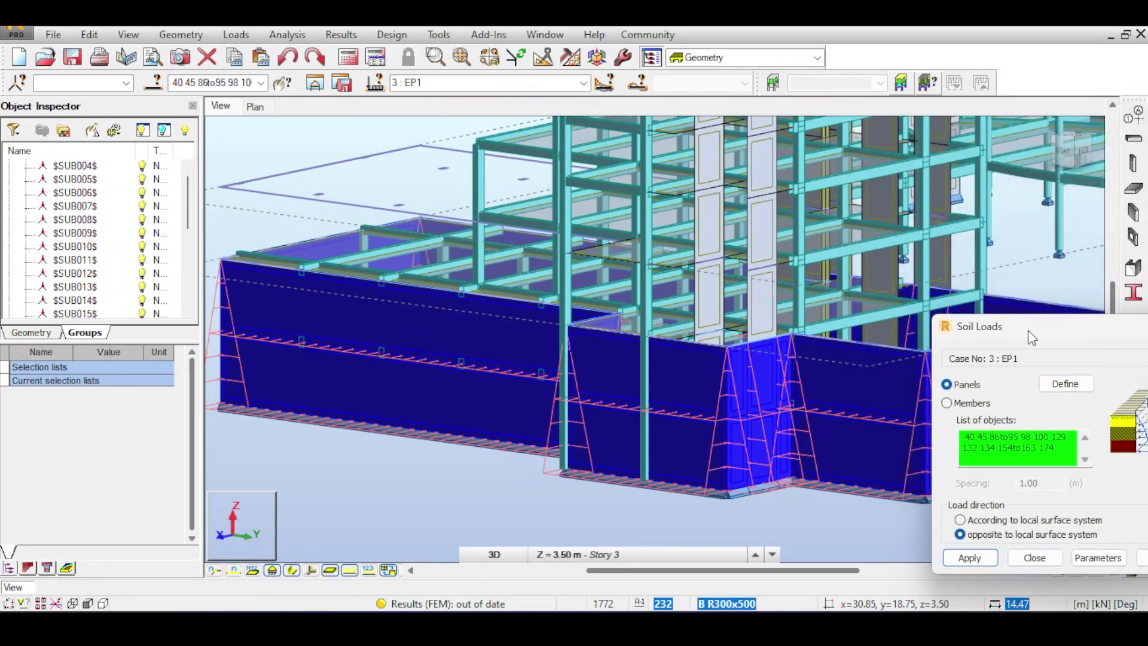
click(1059, 150)
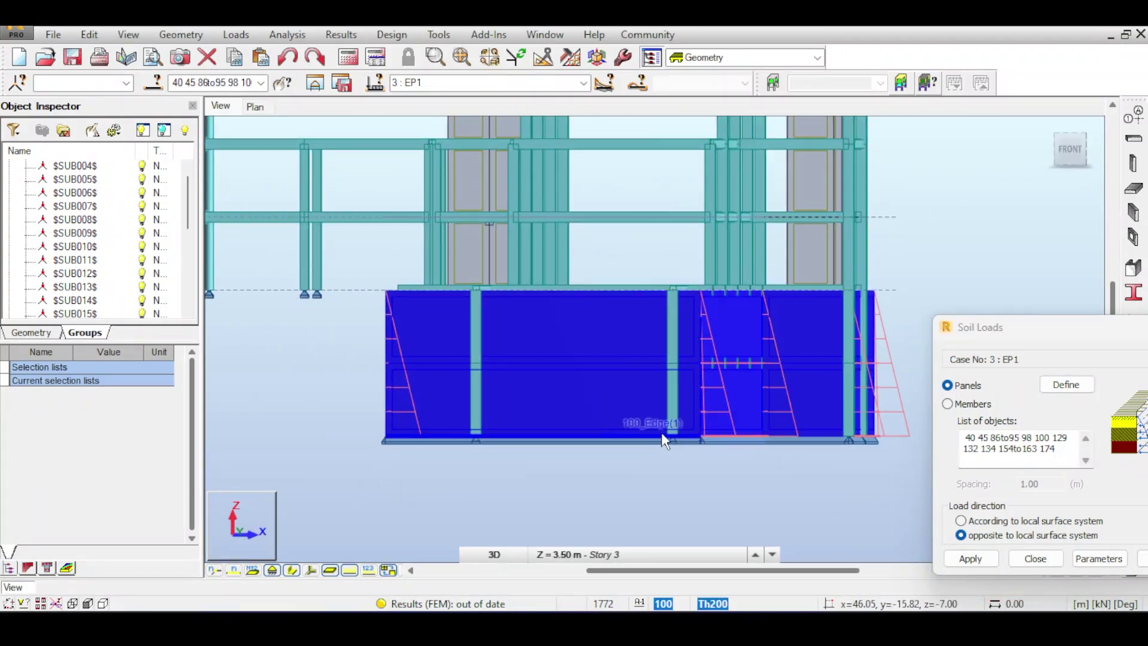
click(1073, 154)
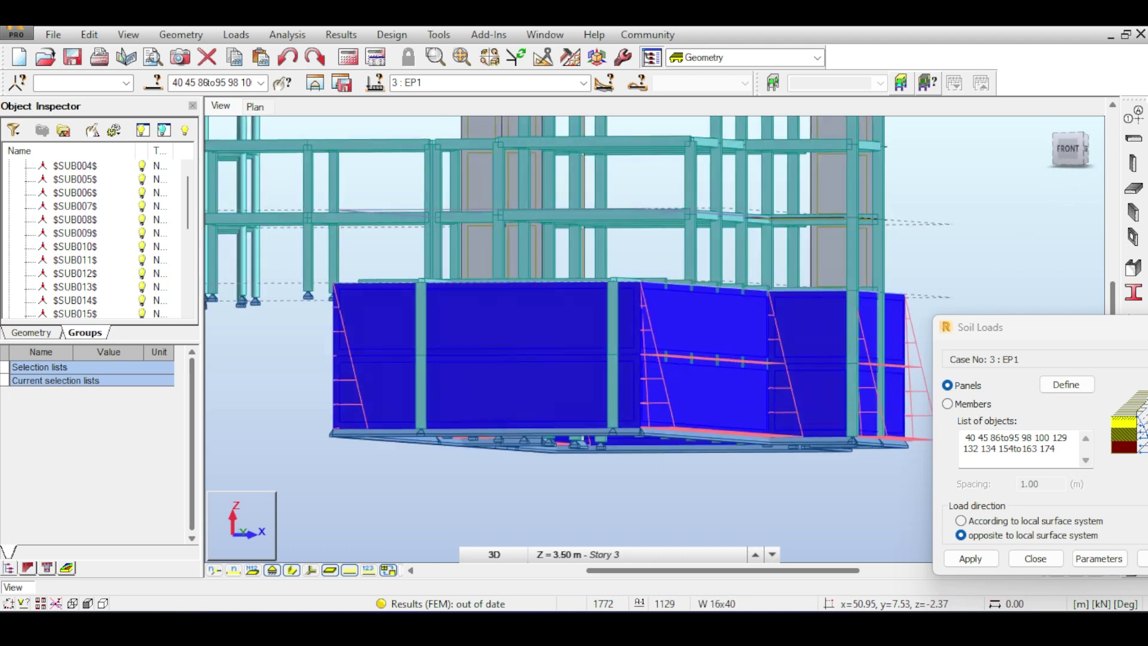
drag(1063, 349, 1077, 396)
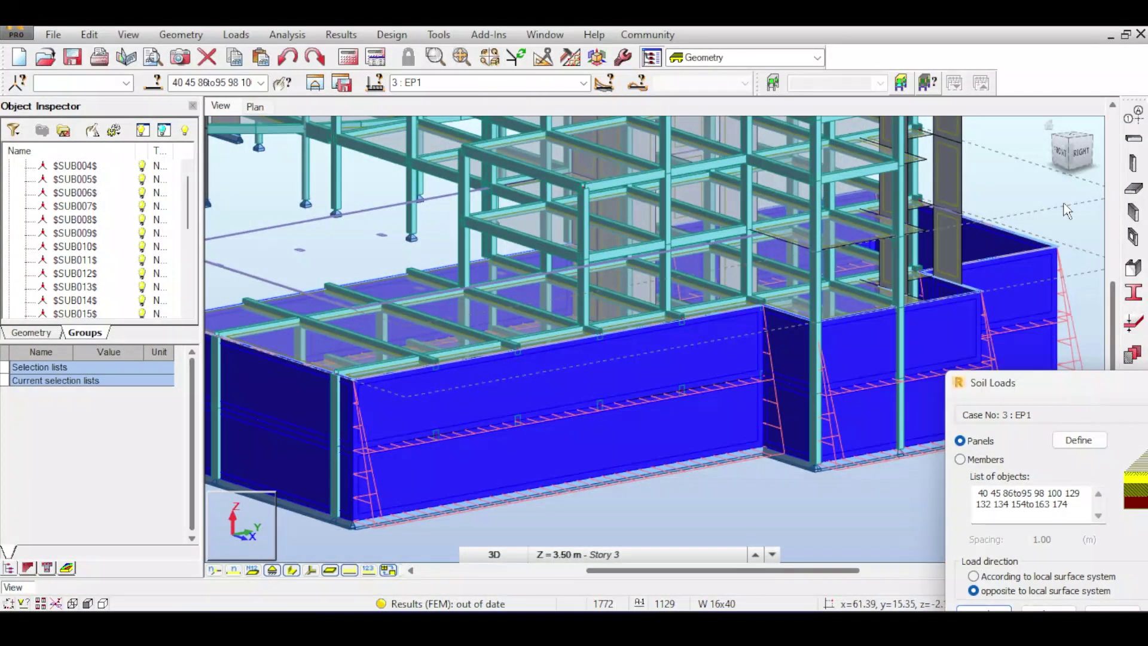
mouse_move(1083, 160)
mouse_down()
mouse_move(1076, 140)
mouse_move(1109, 117)
mouse_move(1117, 145)
mouse_move(1107, 145)
mouse_move(1100, 120)
mouse_move(1064, 138)
mouse_move(1087, 161)
mouse_up()
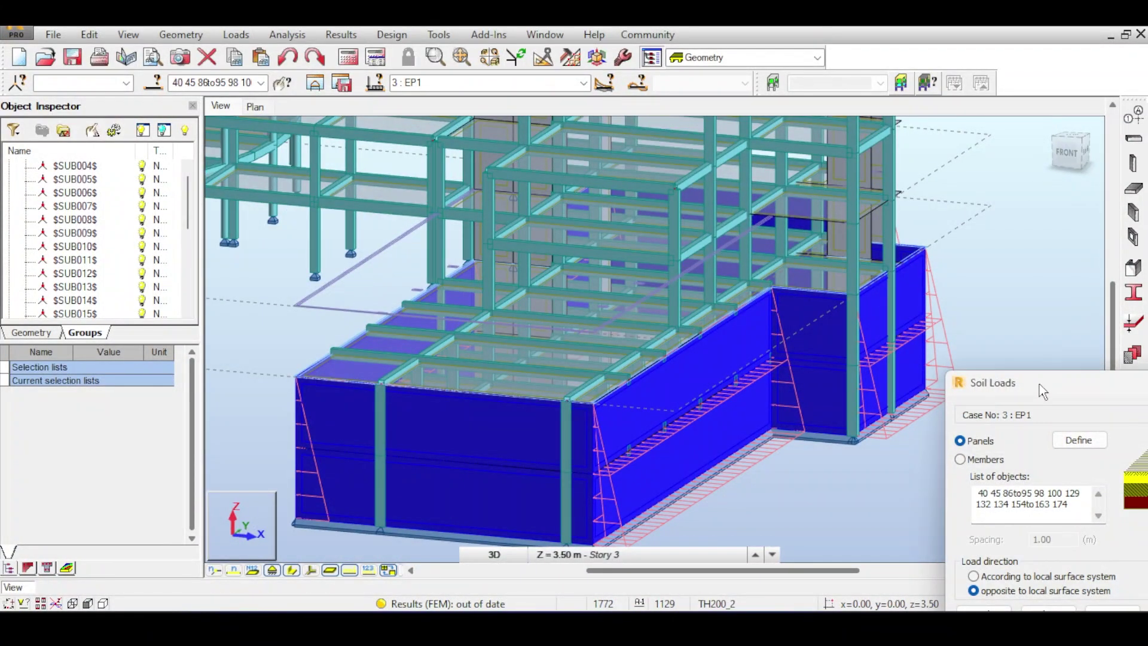
Step: Display the local coordinate systems of the model's elements around the basement walls
drag(1039, 383, 875, 209)
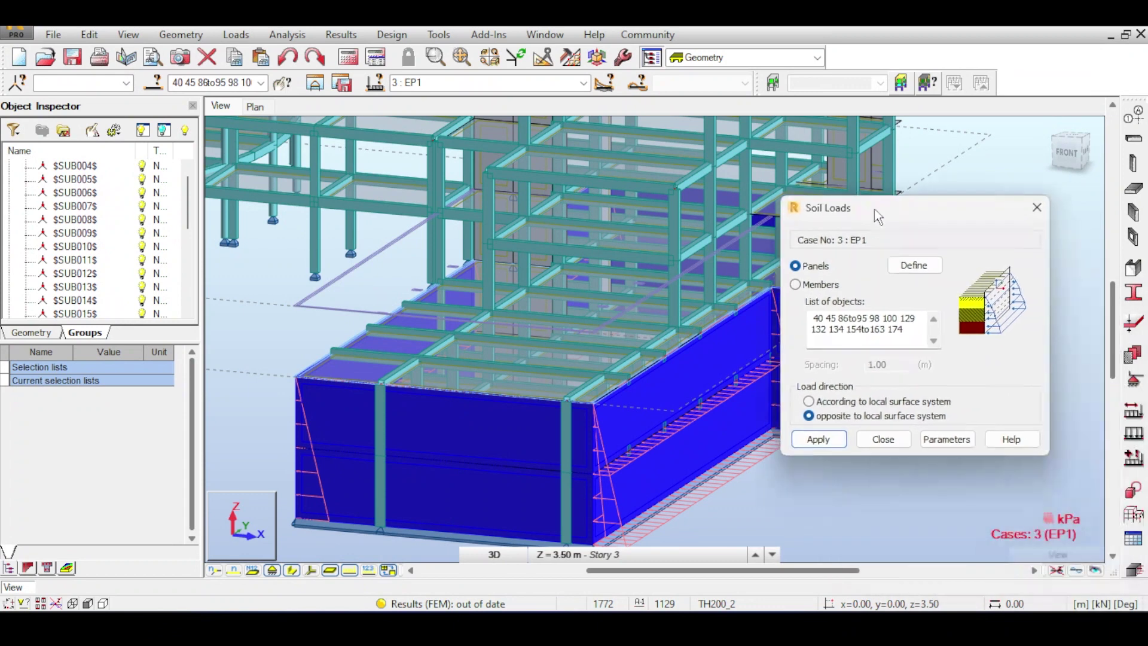
click(311, 574)
middle_drag(528, 378, 513, 311)
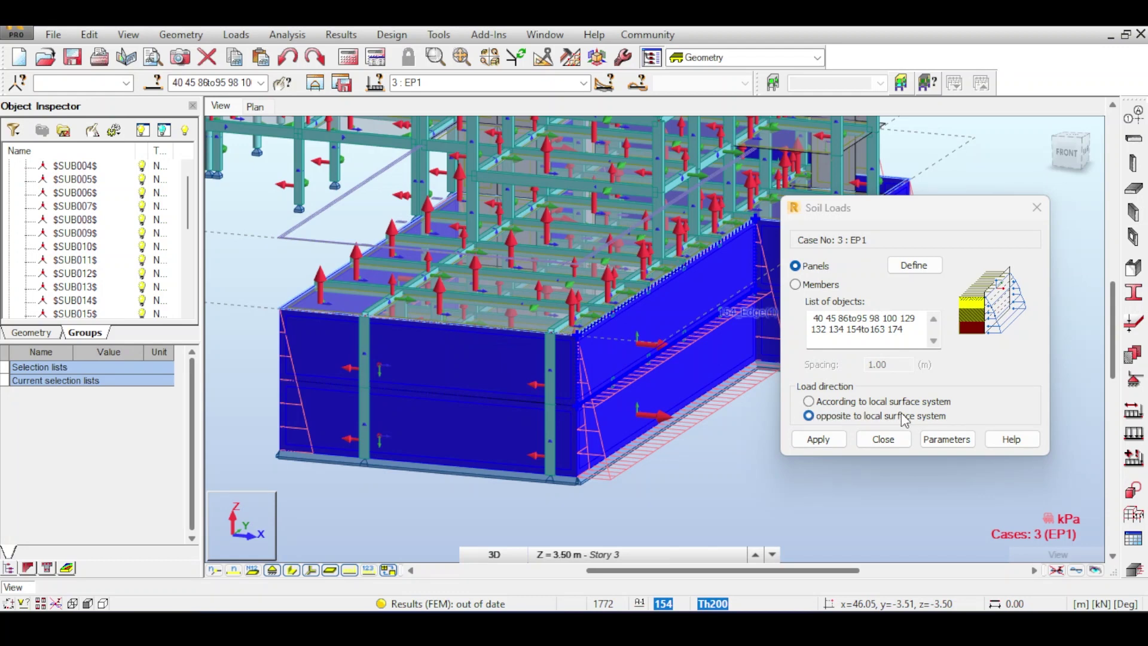
Step: Examine the local axis directions on the long side wall and the front wall panel (174) of the basement
scroll(608, 333, up, 5)
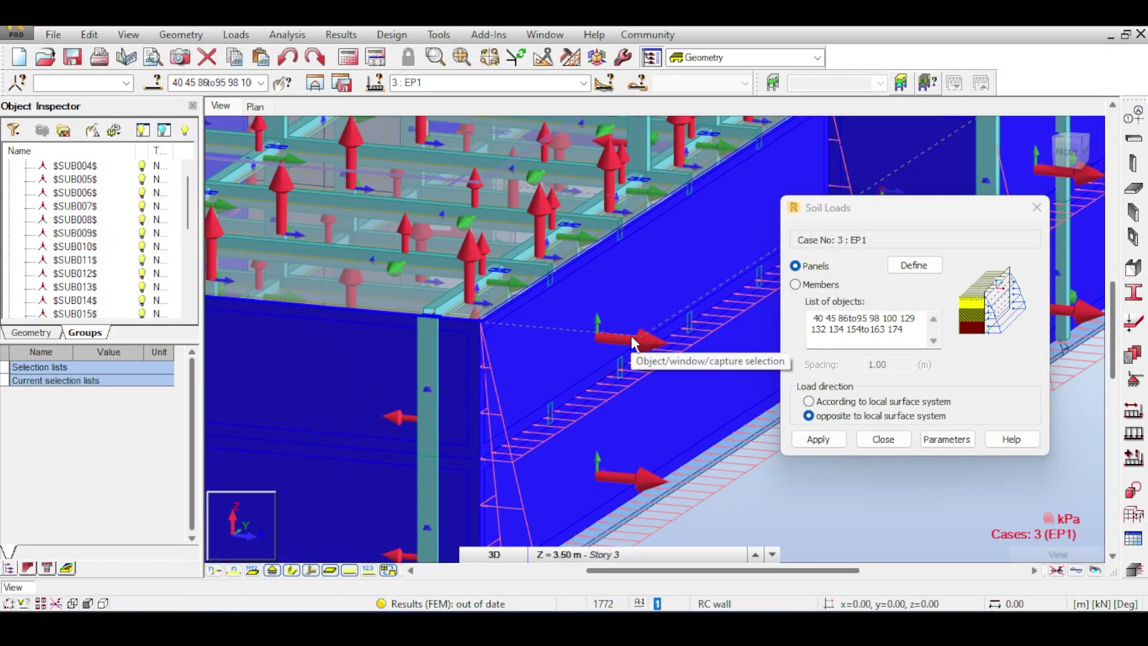
scroll(429, 396, down, 5)
scroll(323, 353, up, 5)
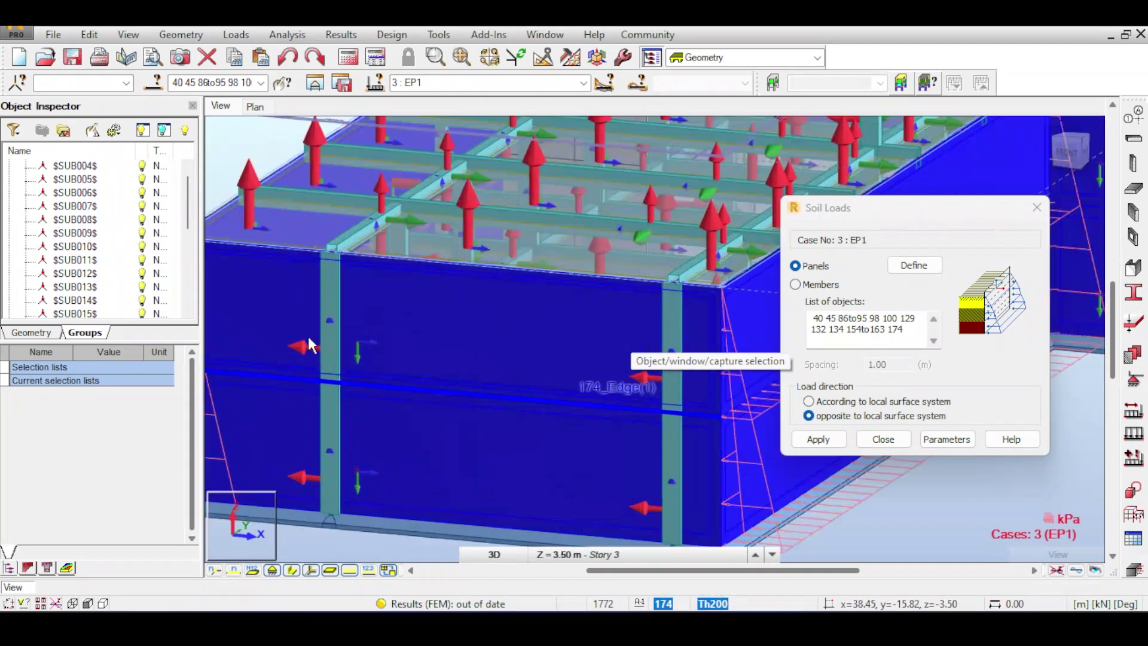
scroll(323, 345, up, 5)
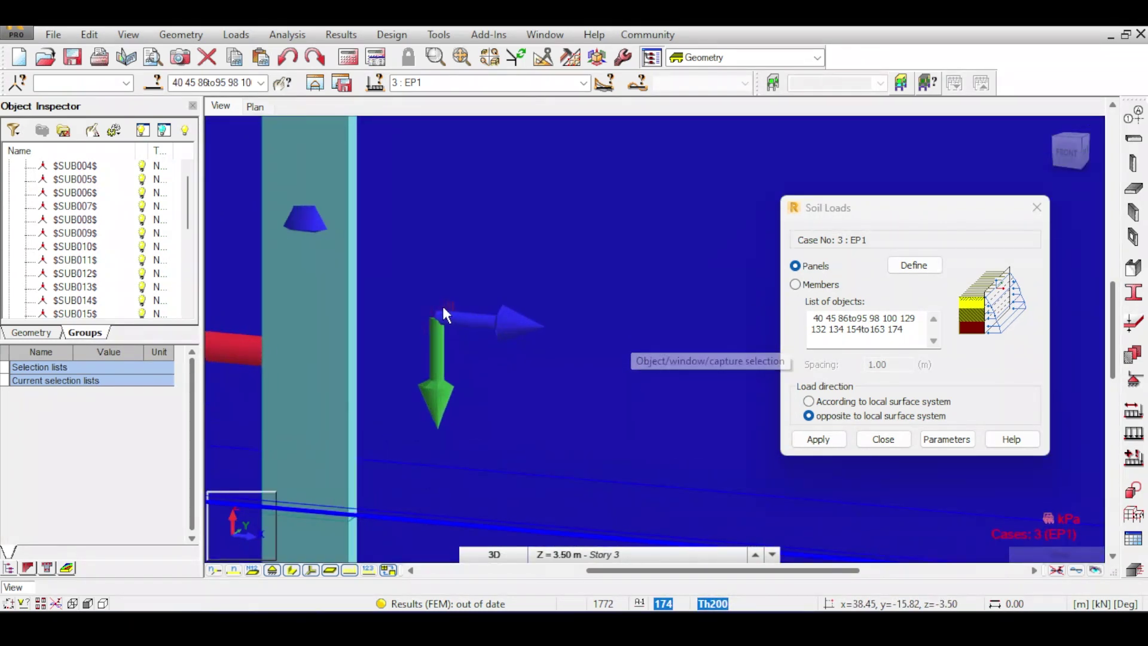
scroll(541, 248, down, 3)
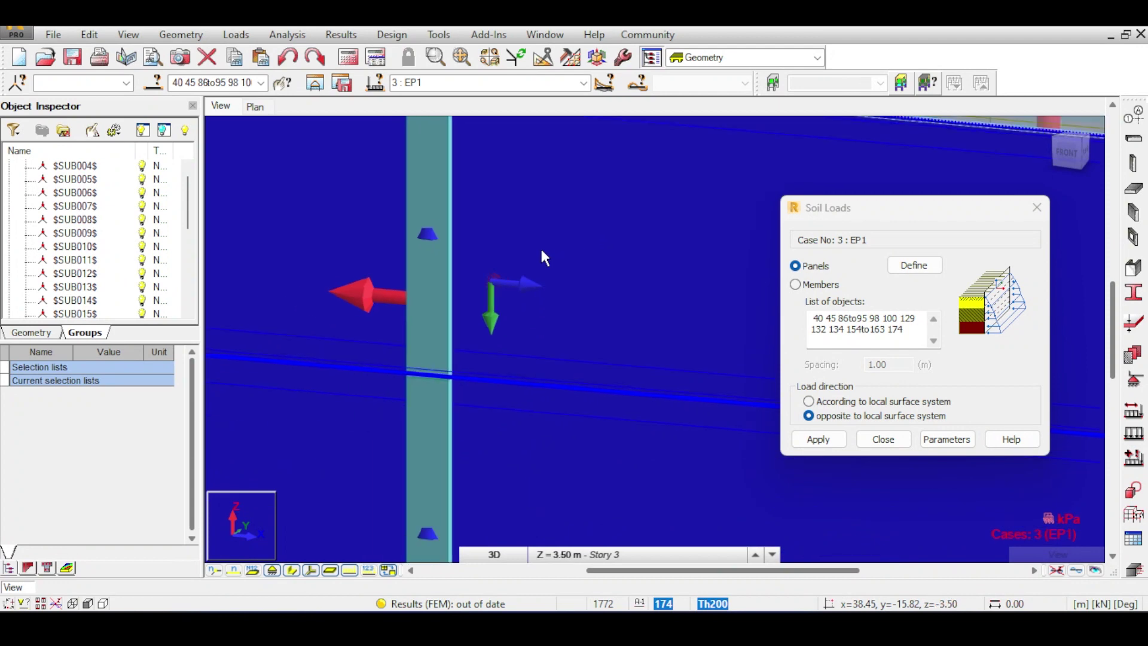
scroll(541, 248, down, 3)
Step: Compare the local axis arrows with the soil pressure direction on the opposite long wall (95), viewing the basement from below
click(1070, 157)
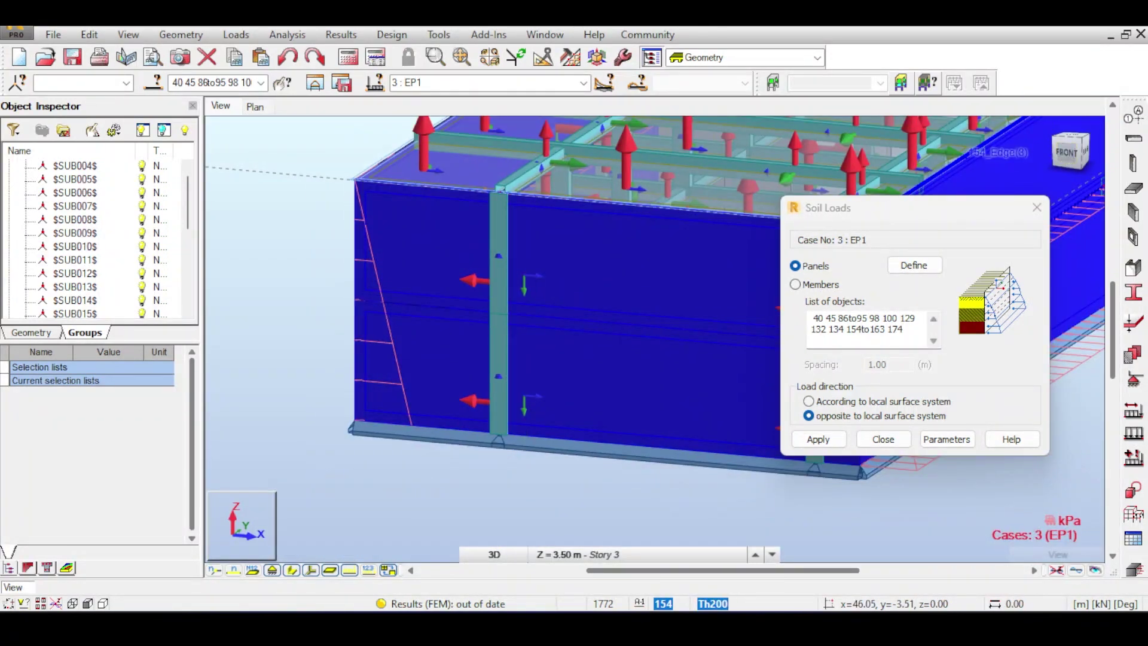
drag(1070, 155, 1009, 125)
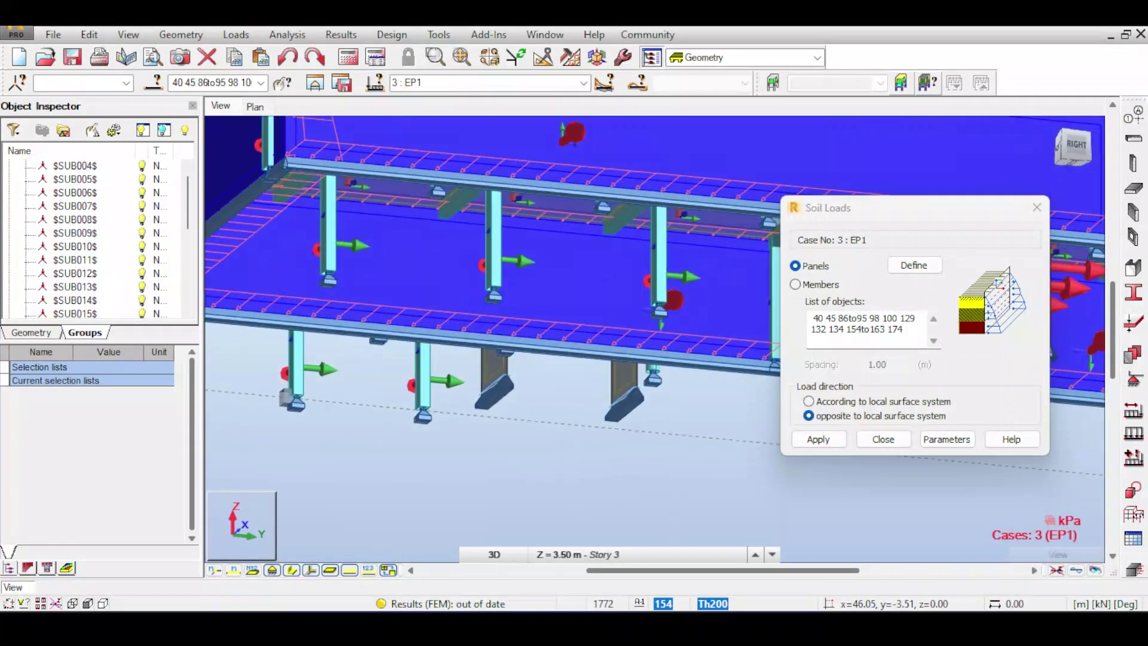
shift+middle_drag(622, 353, 651, 341)
scroll(649, 332, up, 2)
scroll(607, 306, up, 4)
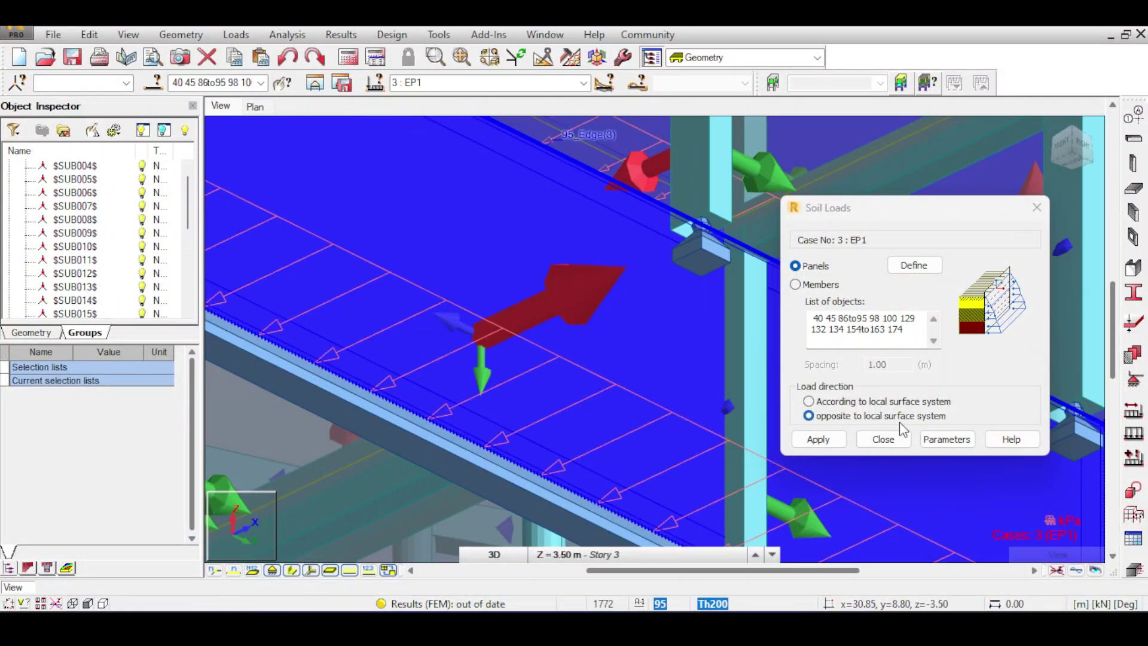
scroll(503, 332, down, 6)
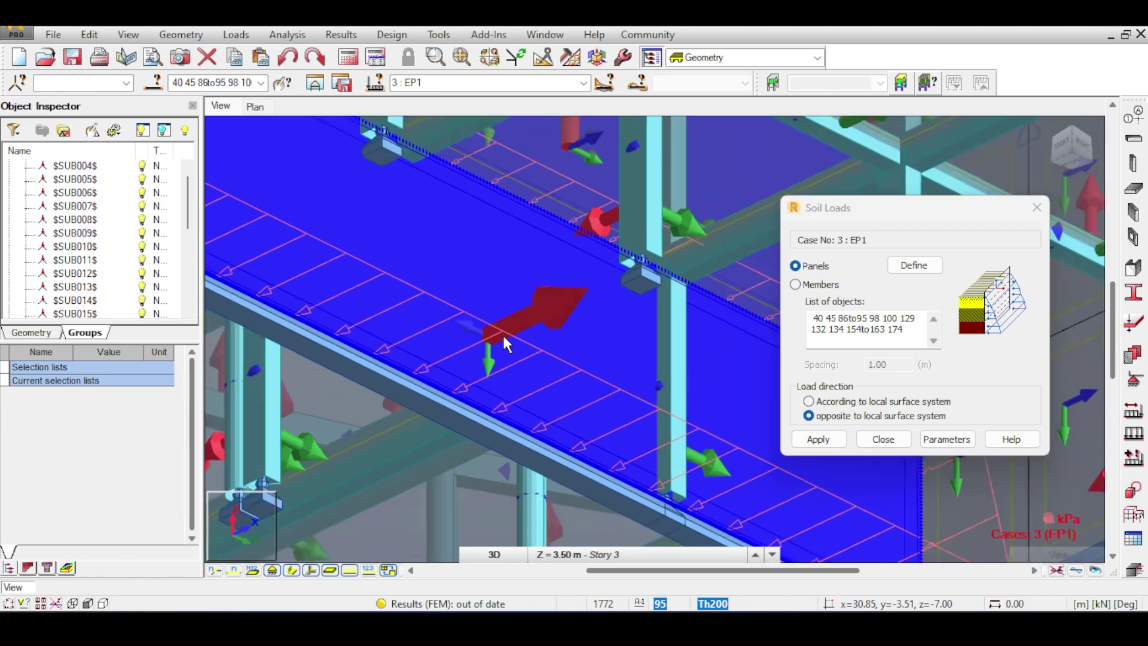
scroll(504, 336, down, 3)
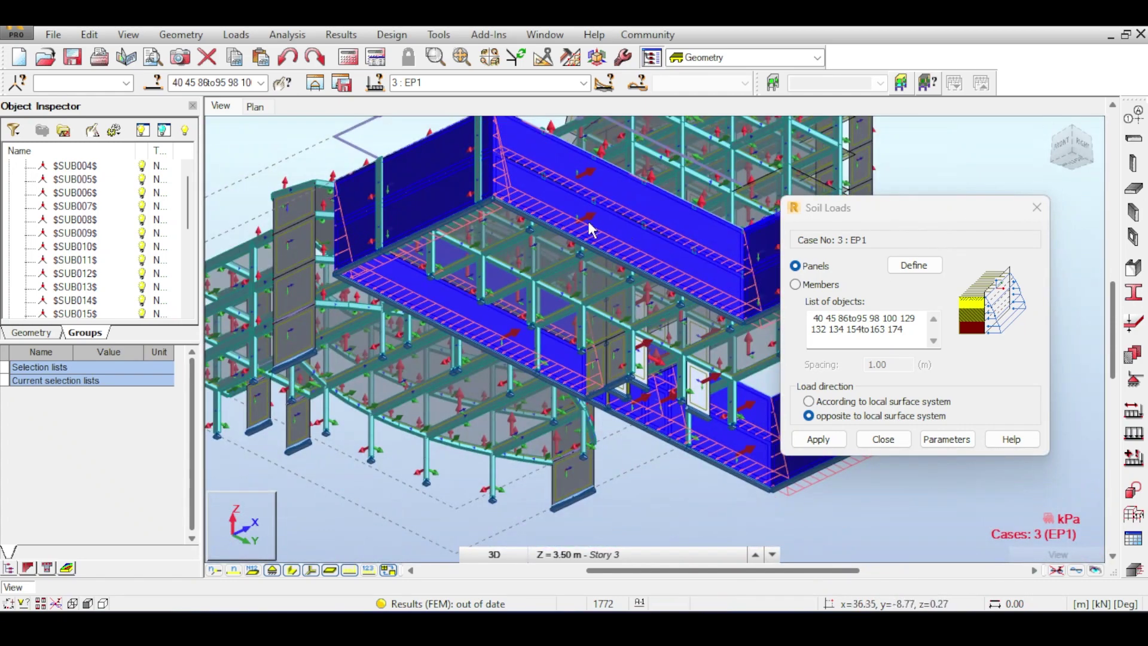
scroll(586, 218, up, 3)
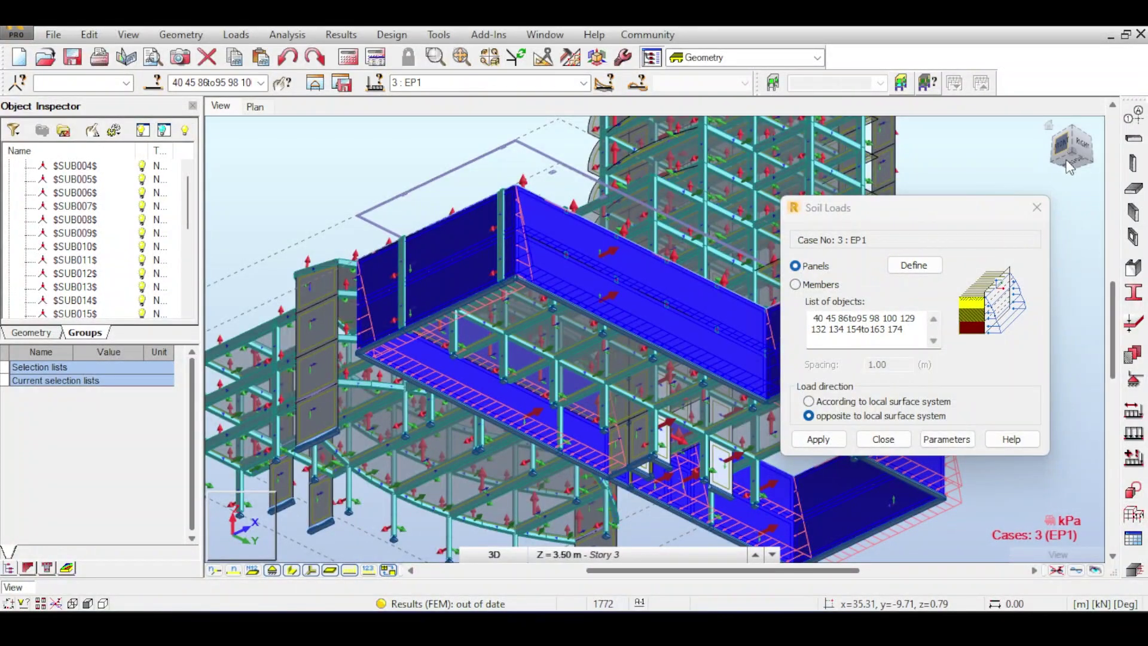
Step: Return to an isometric view from above the basement and finish the soil load definition
click(1064, 157)
drag(1011, 129, 990, 166)
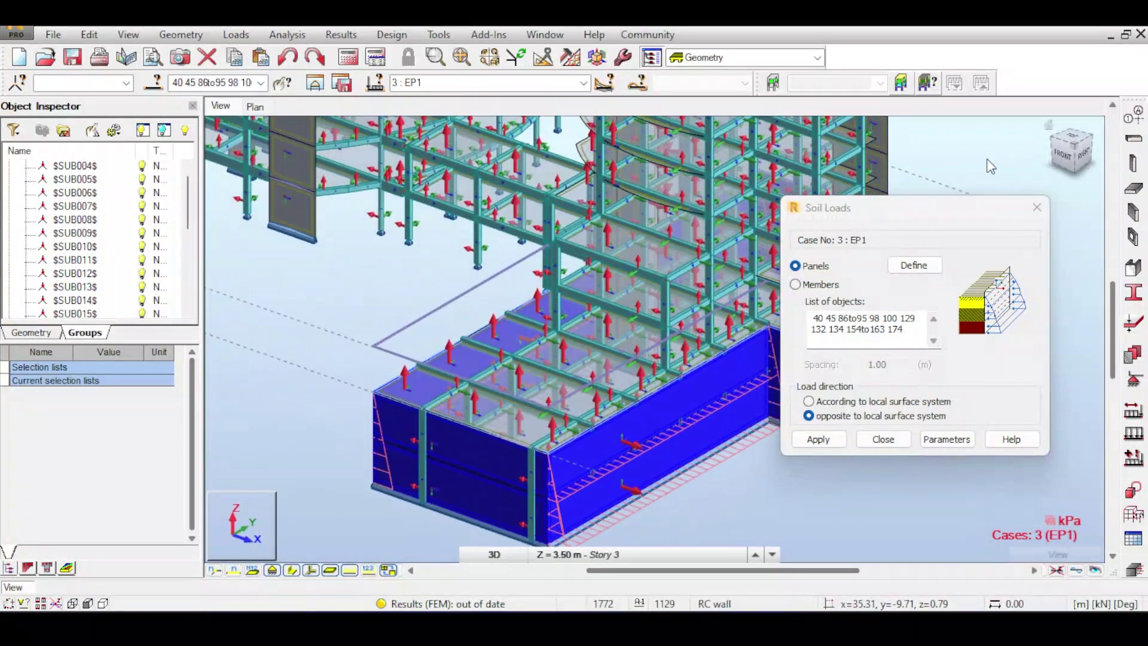
click(1037, 207)
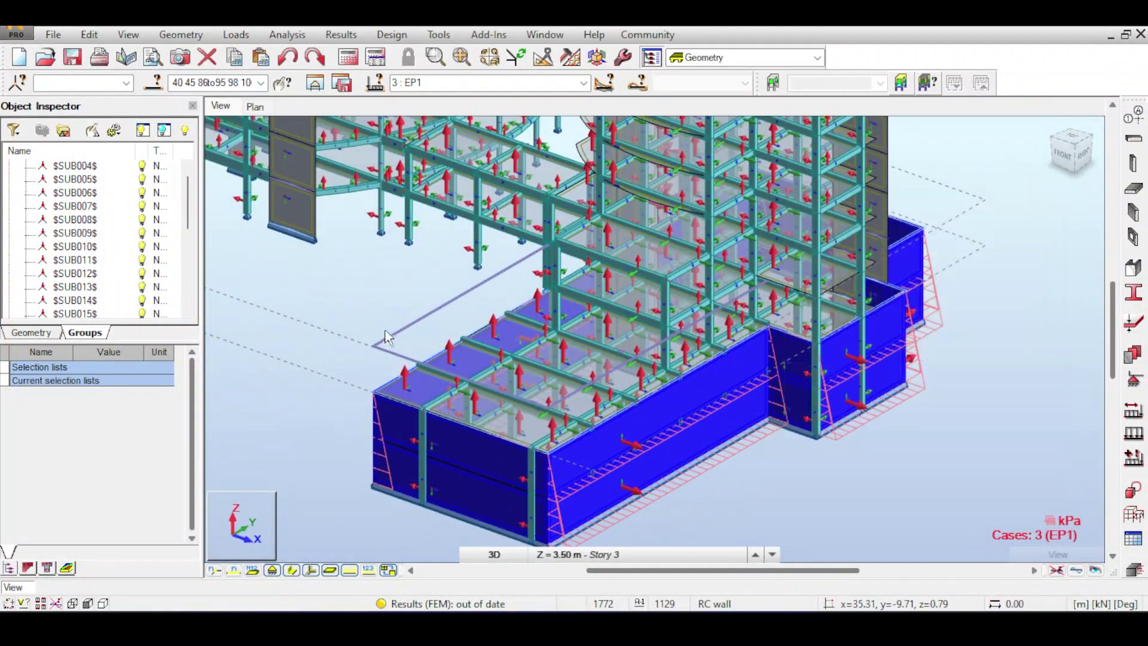
Step: Reverse the local Z axis sense of the upper front basement wall panel (174) without redefining its local X axis
click(174, 31)
mouse_move(267, 409)
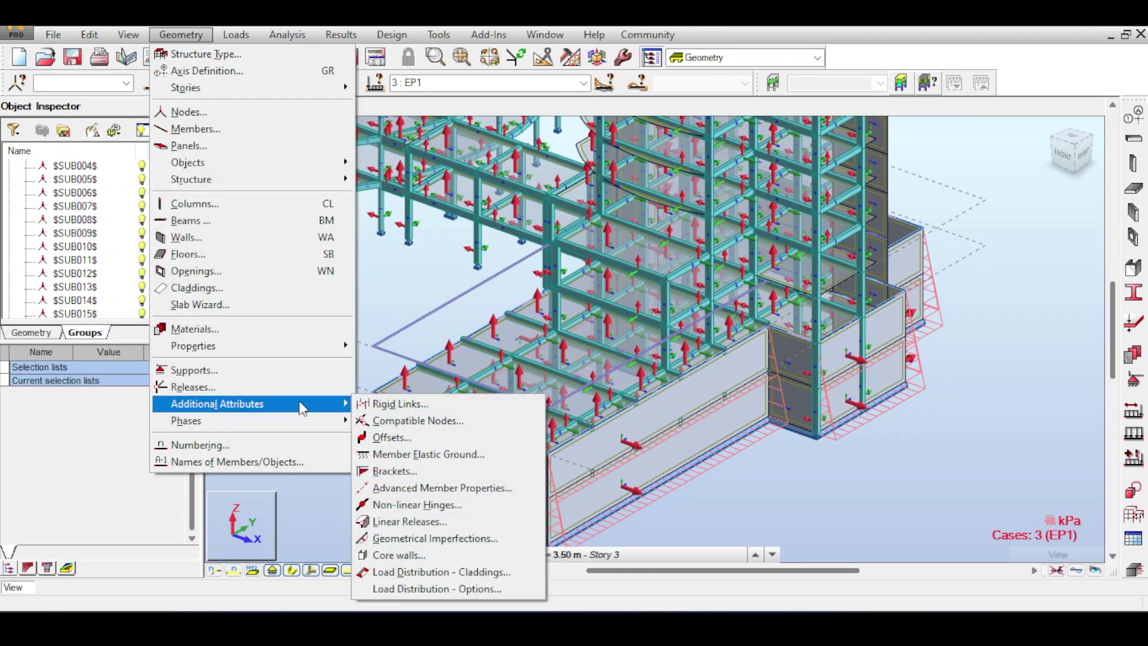
mouse_move(299, 346)
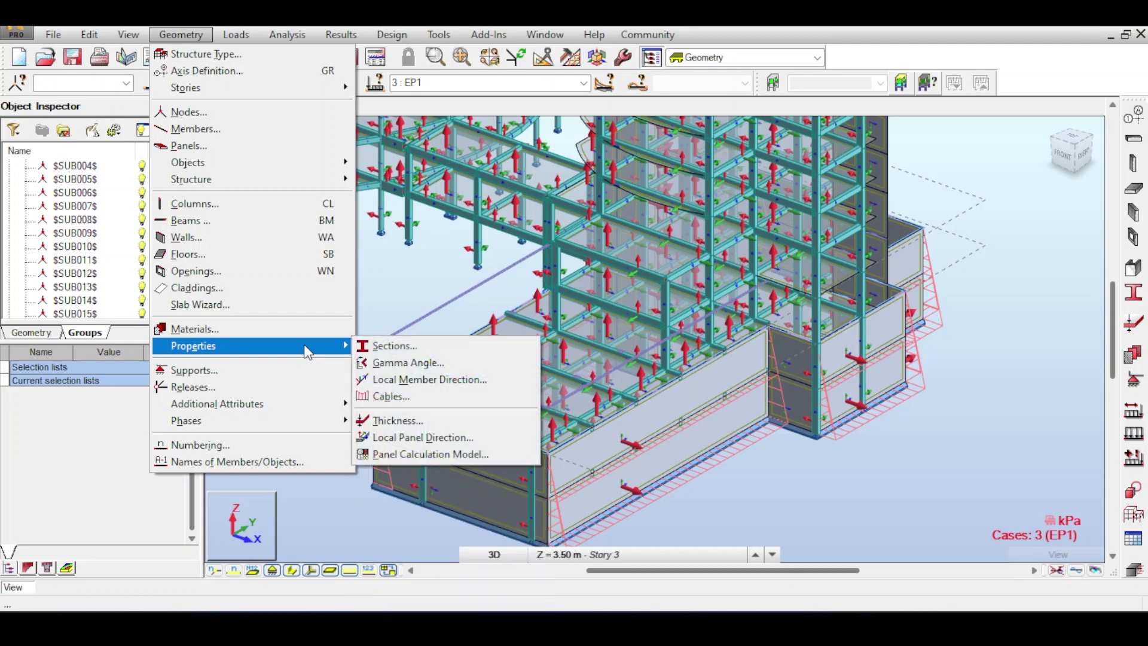
click(417, 443)
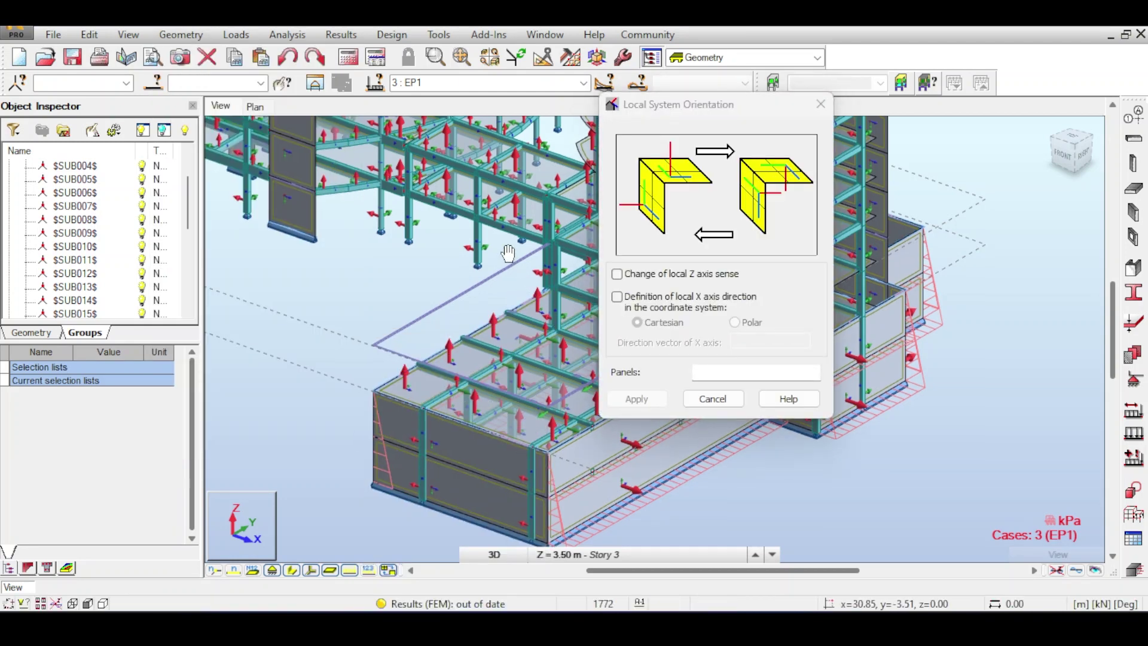
scroll(396, 337, up, 2)
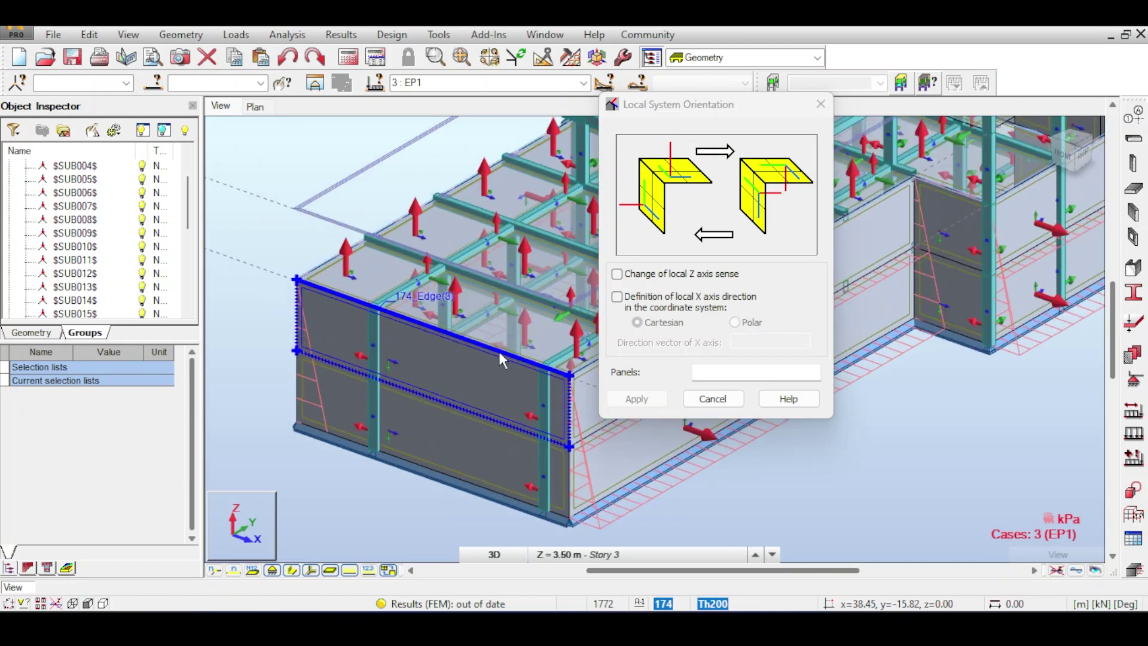
click(617, 275)
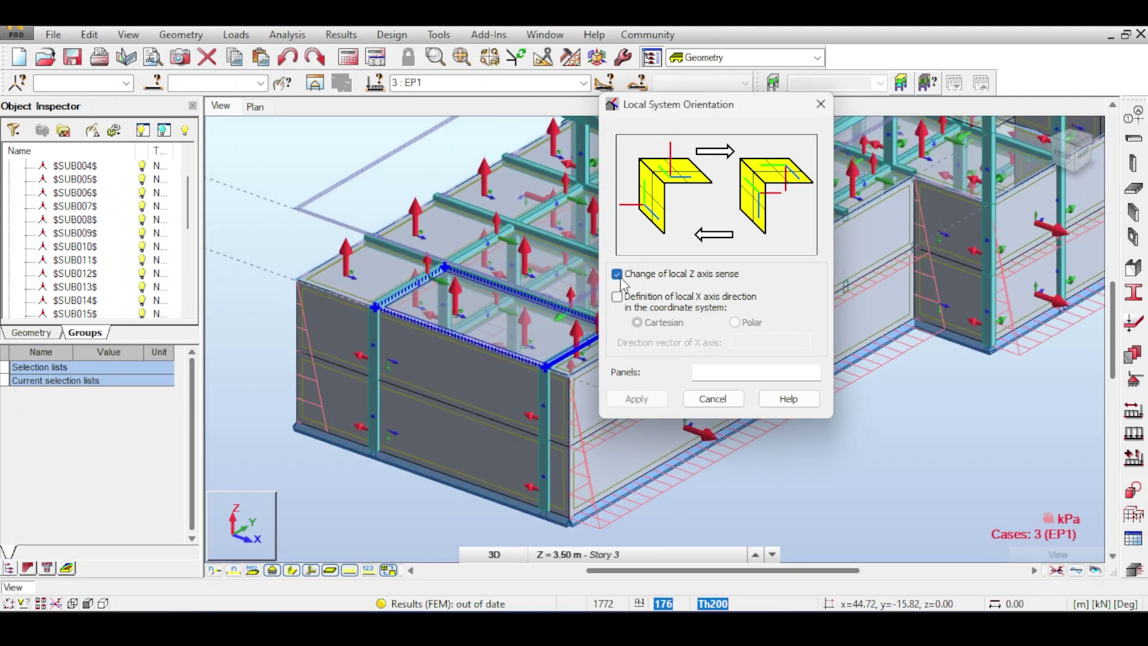
click(488, 411)
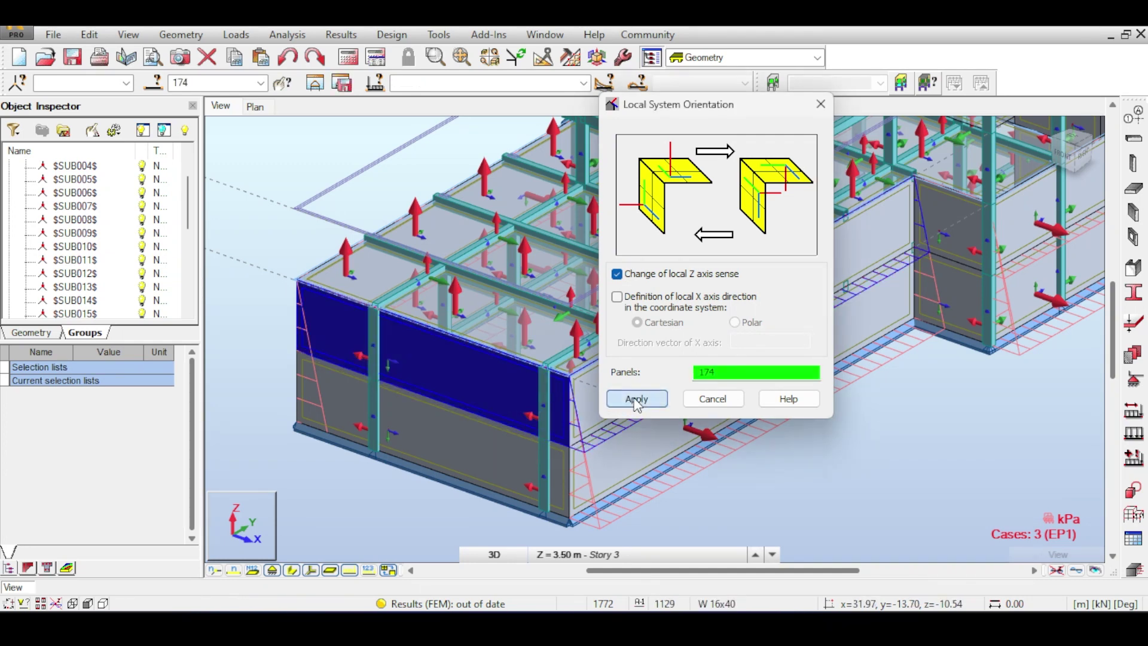
click(635, 399)
Step: Reverse the local Z axis of the lower front basement wall panel (100) and both panels of the short recessed wall (155 and 87)
click(418, 389)
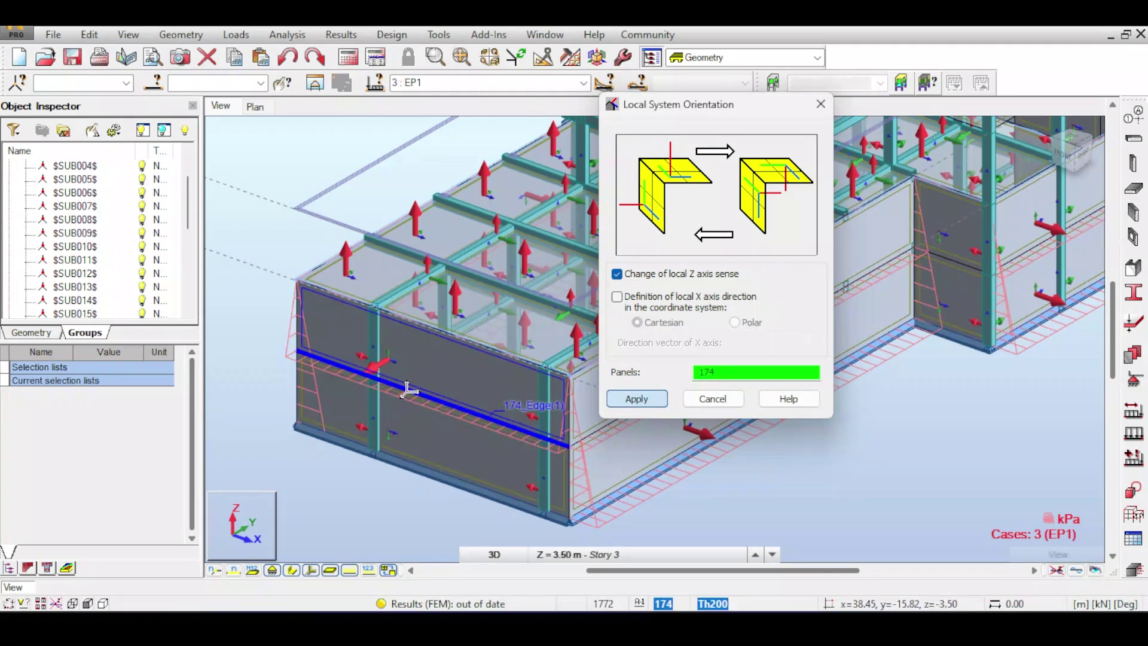
click(449, 432)
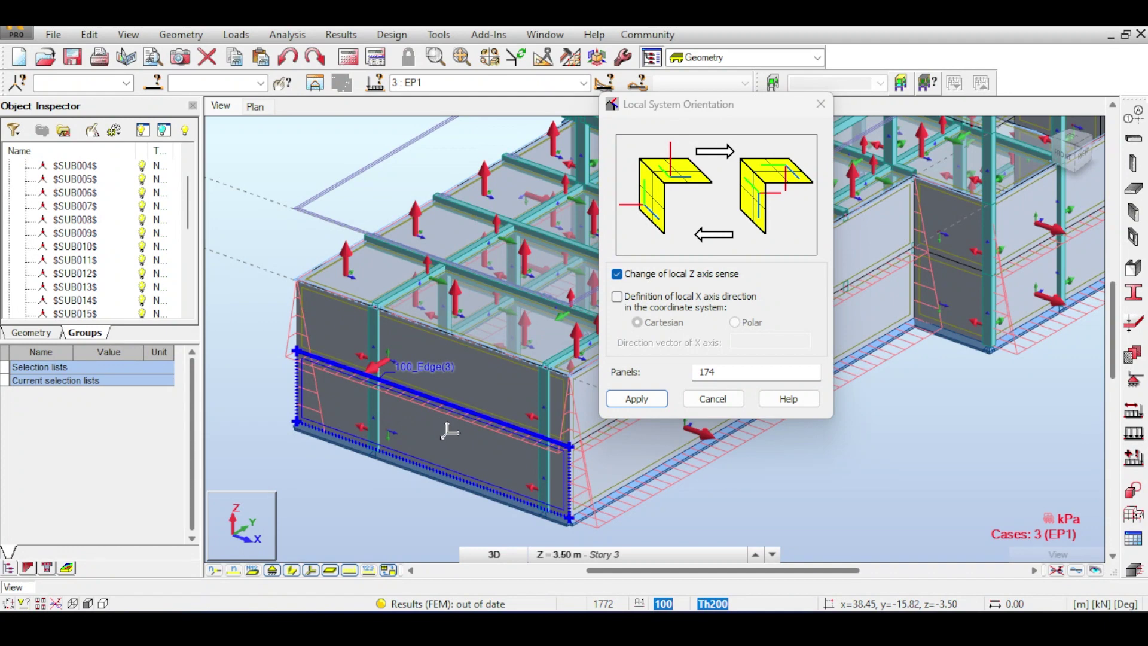
middle_drag(399, 276, 78, 284)
middle_drag(474, 277, 387, 302)
scroll(412, 294, up, 3)
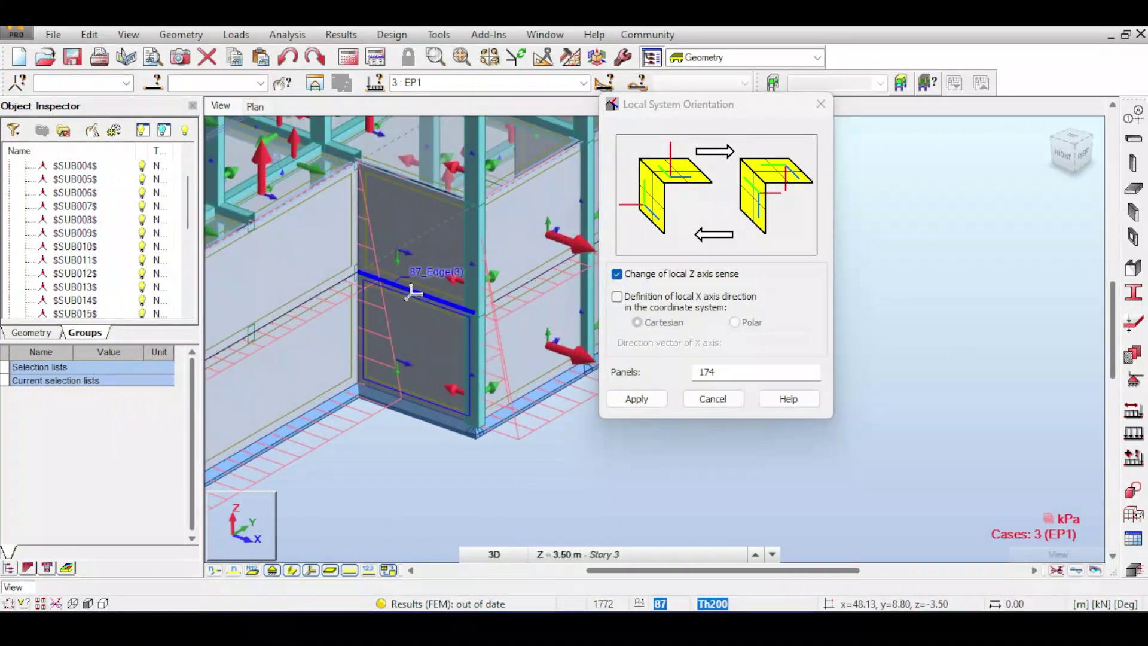
click(414, 279)
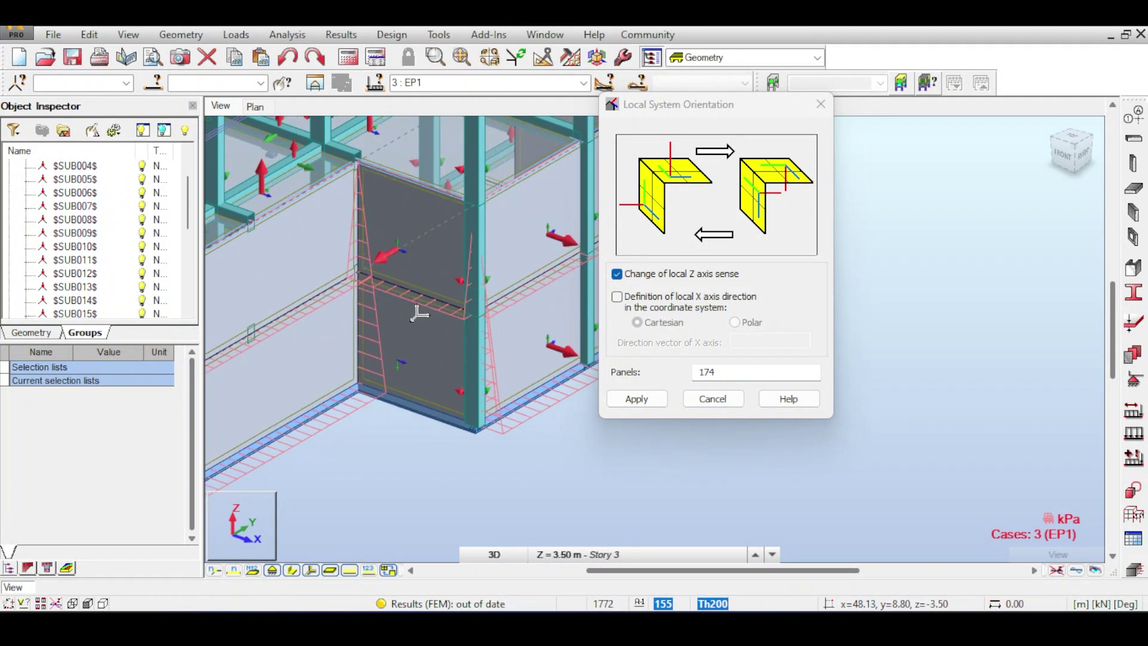
click(445, 400)
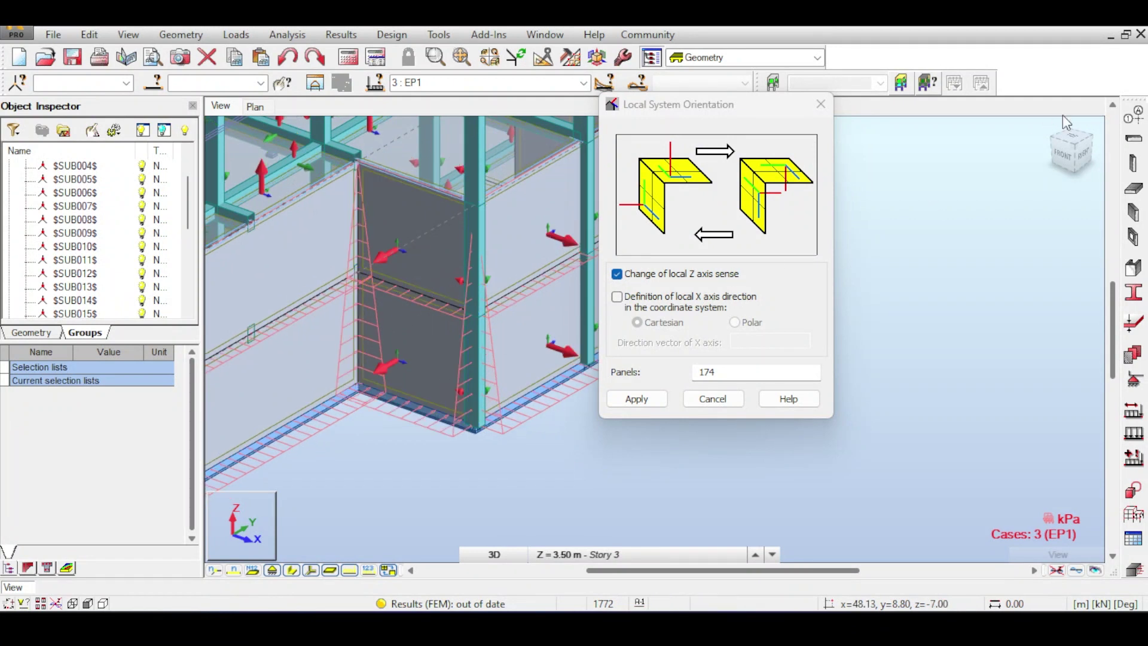
Step: Reverse the local Z axis of the panels along the opposite long basement wall and finish the local system orientation changes
click(1071, 150)
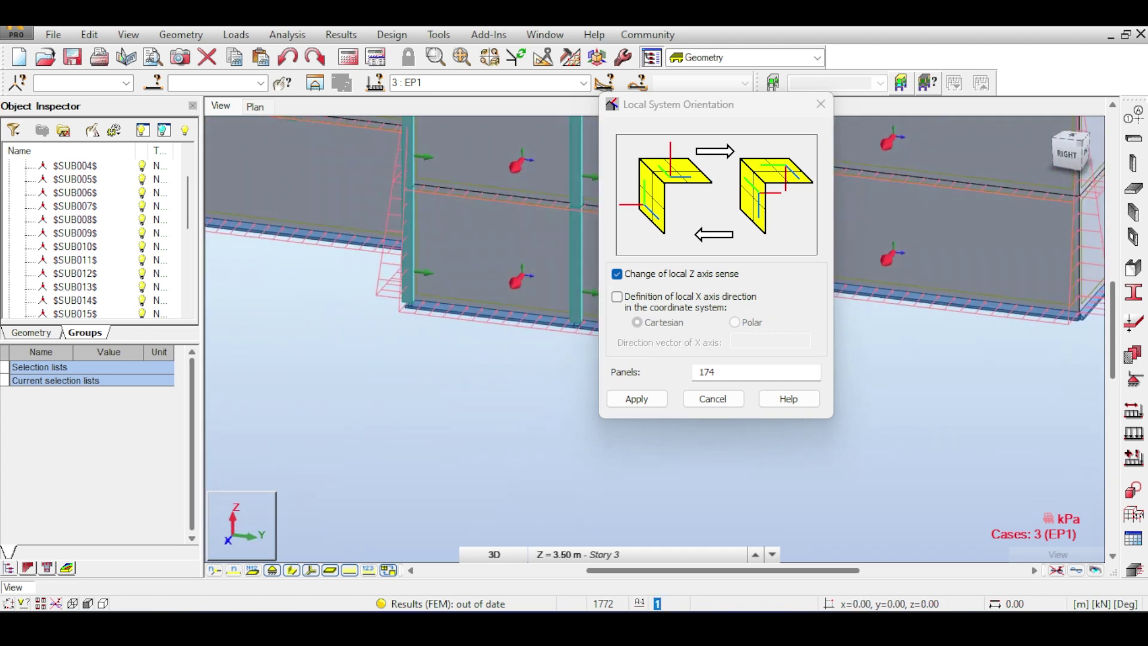
drag(1071, 150, 1074, 154)
shift+middle_drag(969, 255, 377, 318)
click(1083, 154)
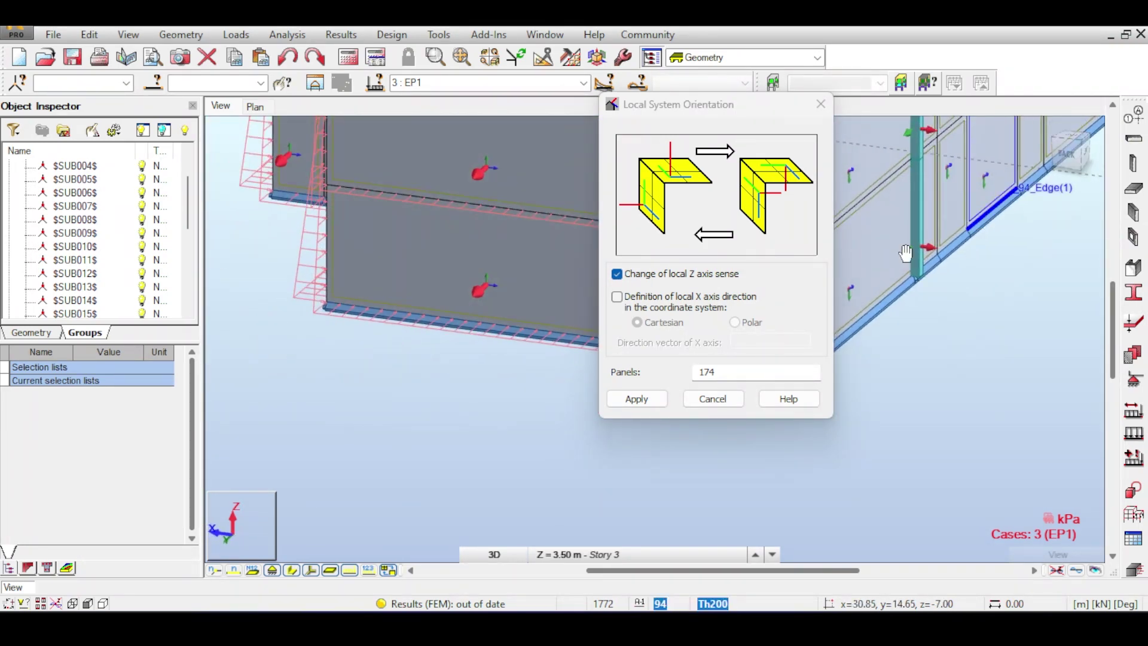
middle_drag(905, 252, 389, 378)
middle_drag(496, 257, 478, 311)
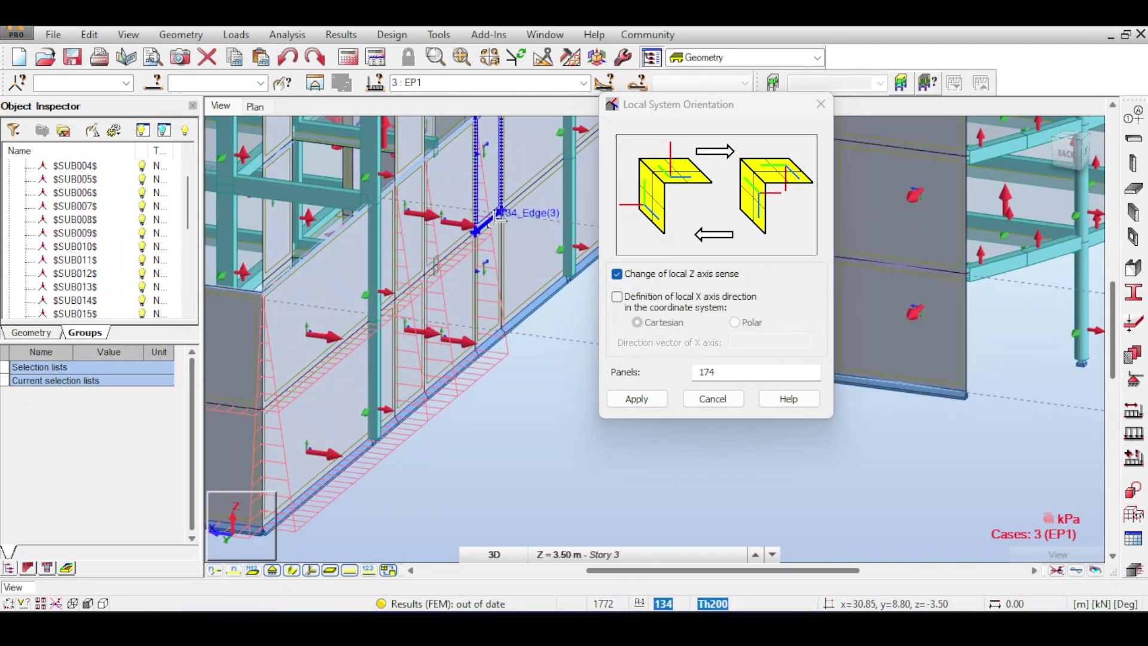
shift+middle_drag(500, 216, 777, 287)
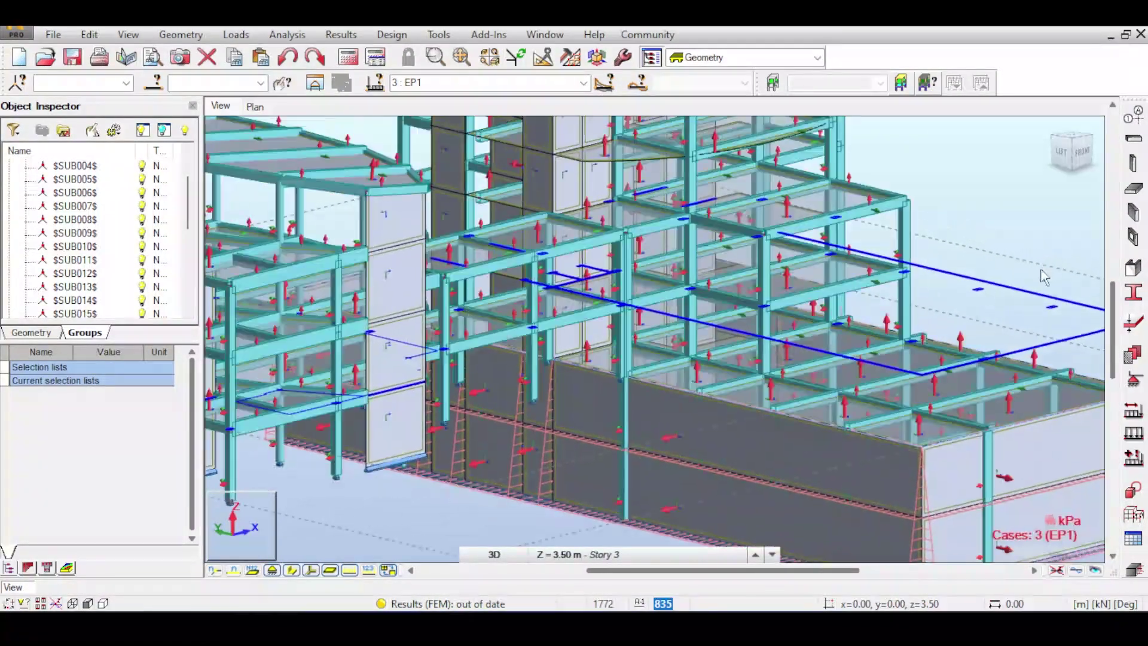
Step: Check the soil pressure on the basement walls in the whole-building view and start the structural calculations
scroll(1042, 275, down, 3)
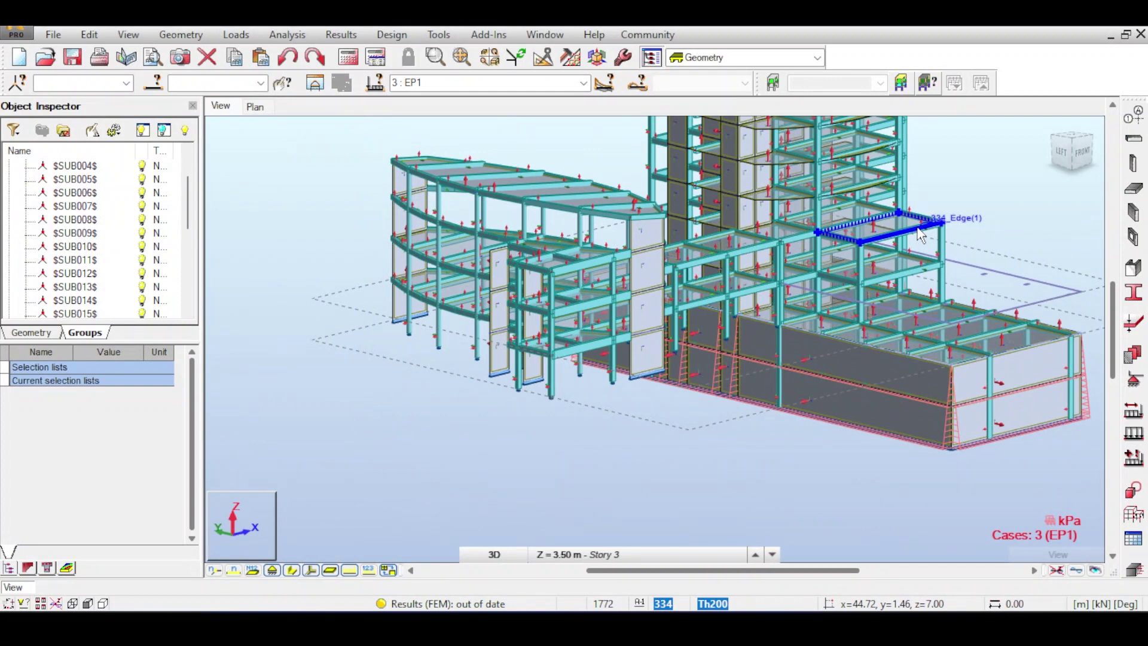
middle_drag(957, 206, 877, 245)
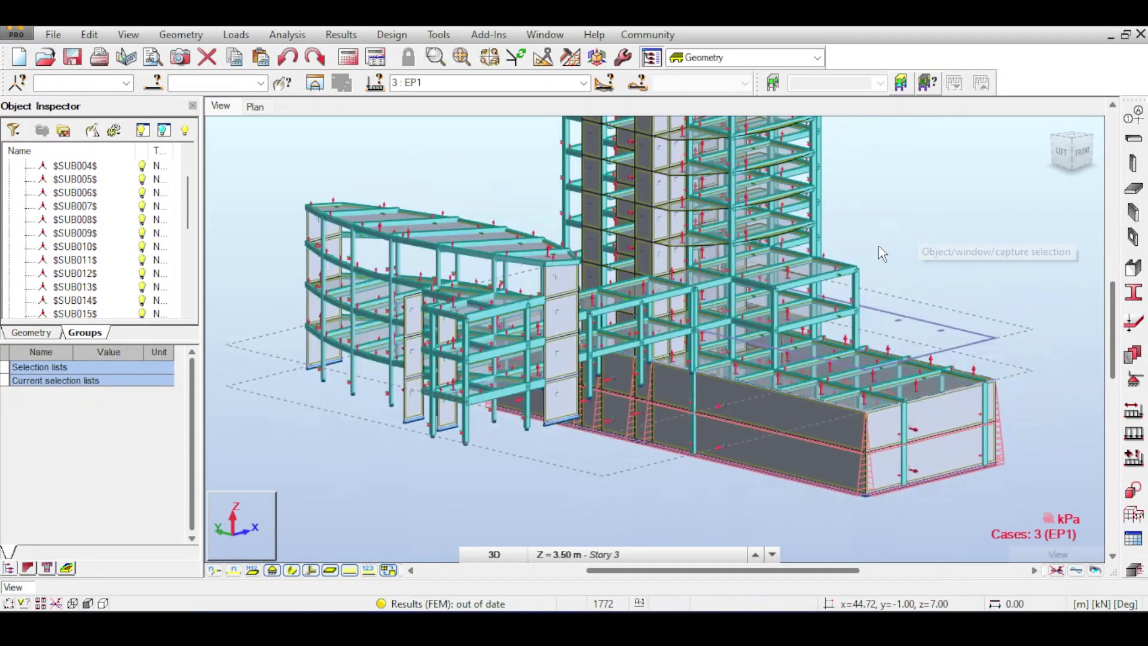
scroll(878, 246, down, 1)
middle_drag(918, 193, 762, 273)
scroll(893, 194, down, 2)
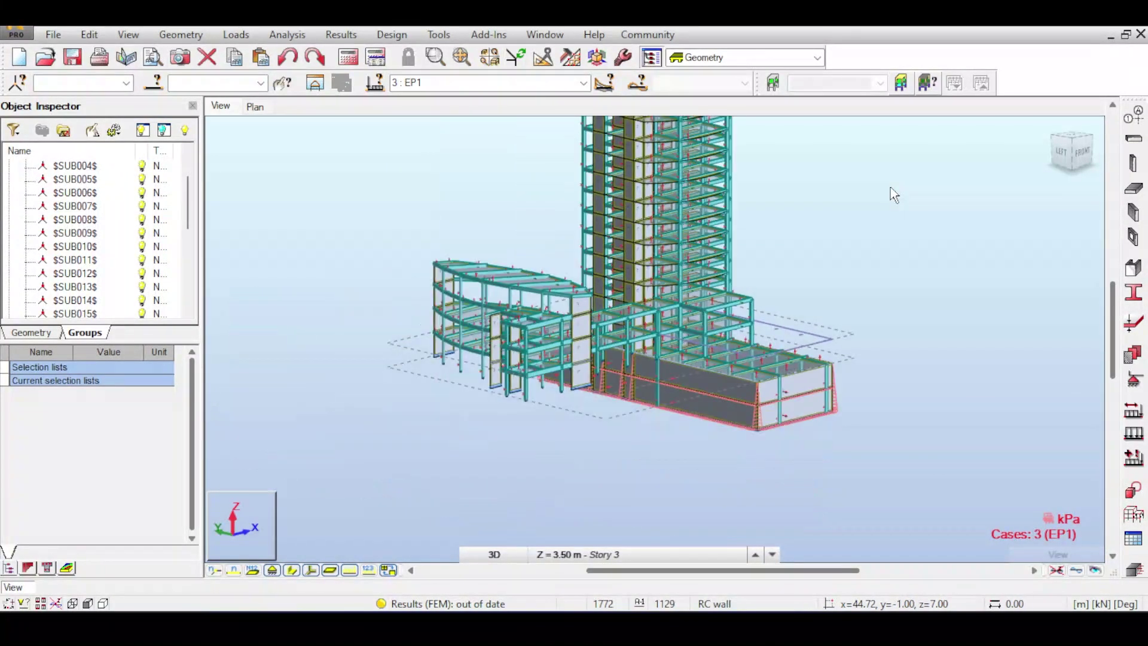
middle_drag(902, 173, 819, 214)
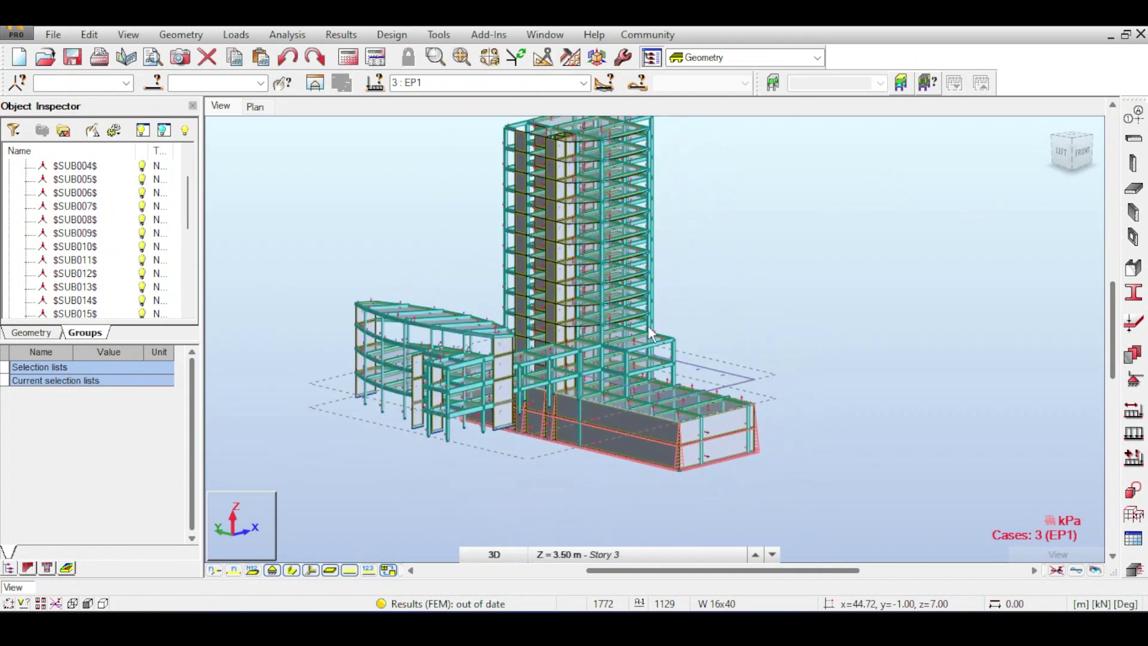
middle_drag(696, 270, 698, 296)
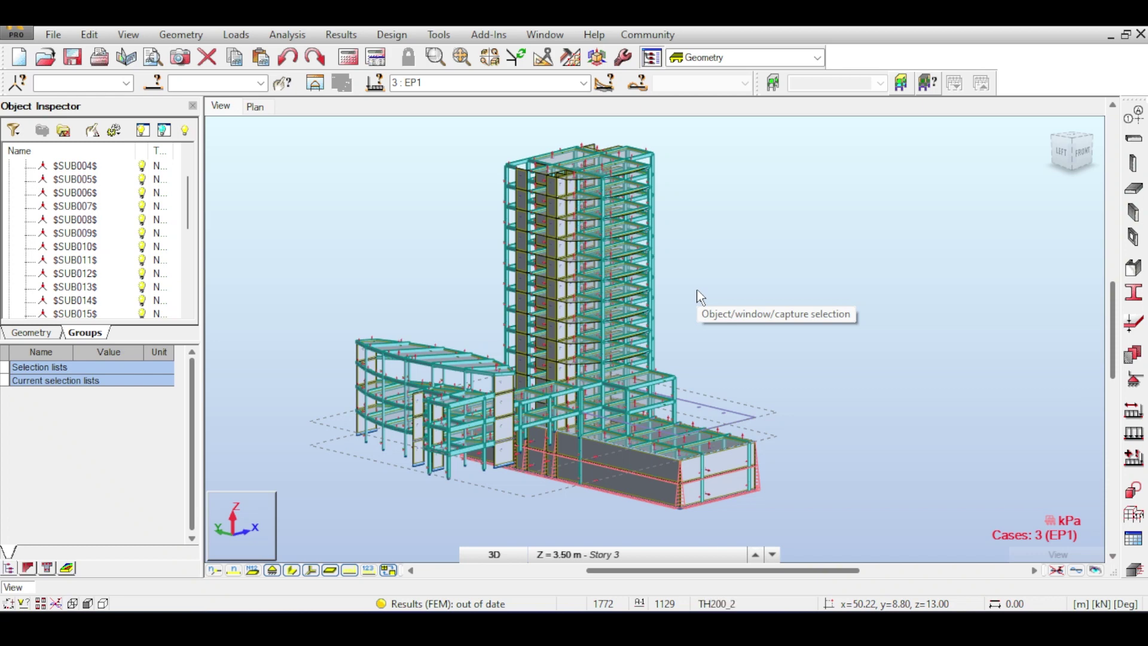
scroll(700, 296, up, 2)
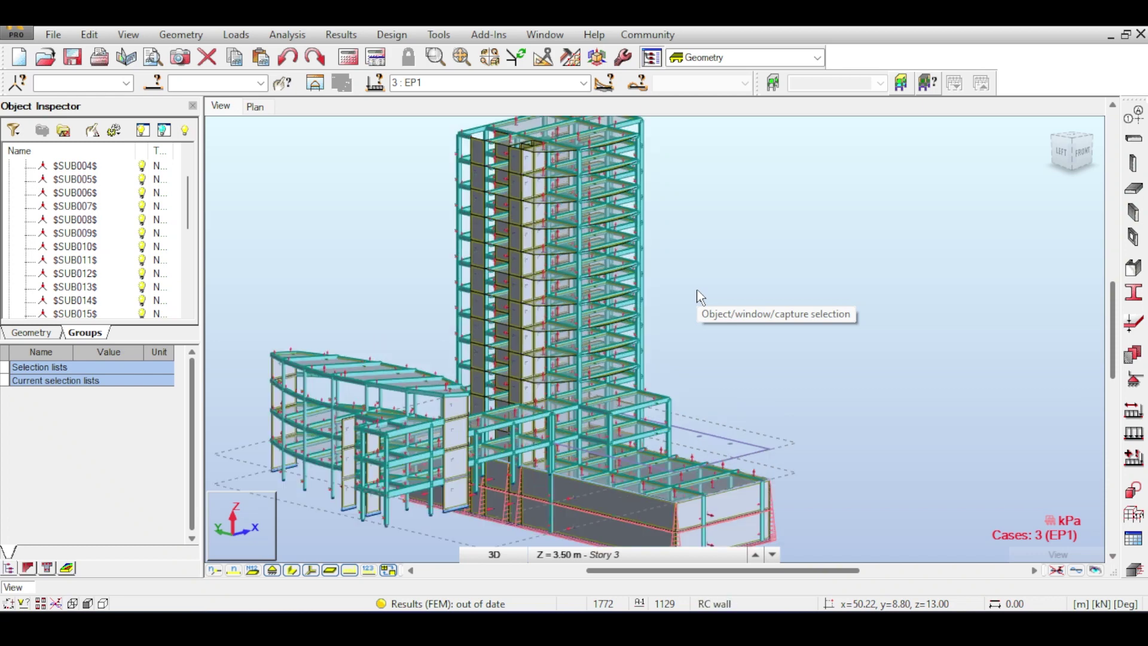
click(348, 60)
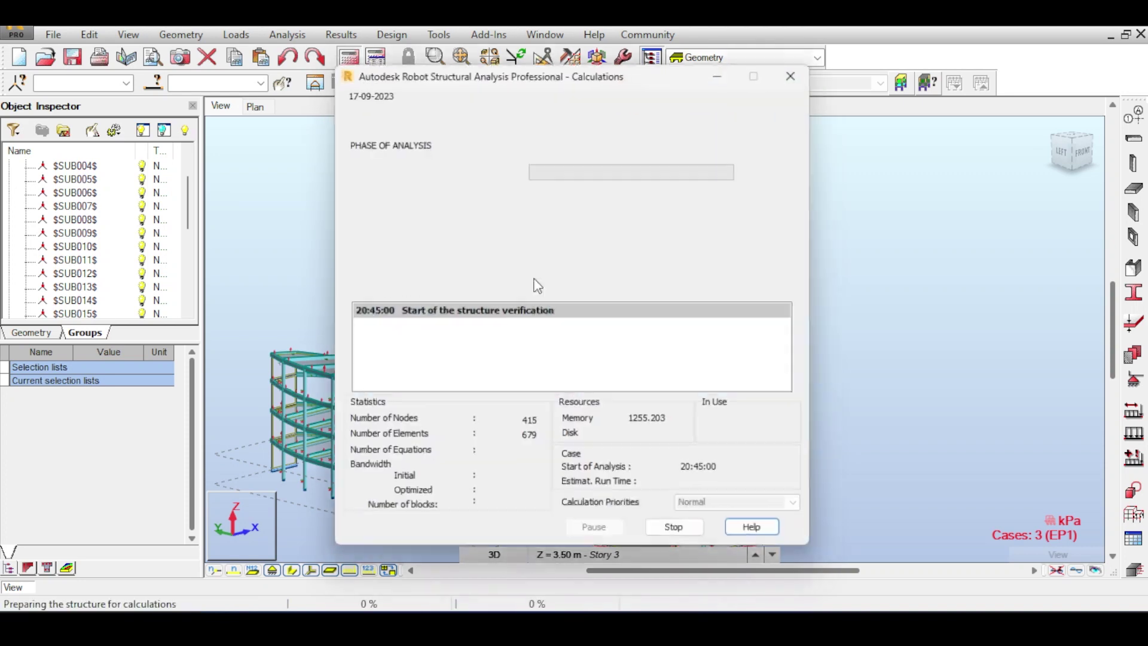
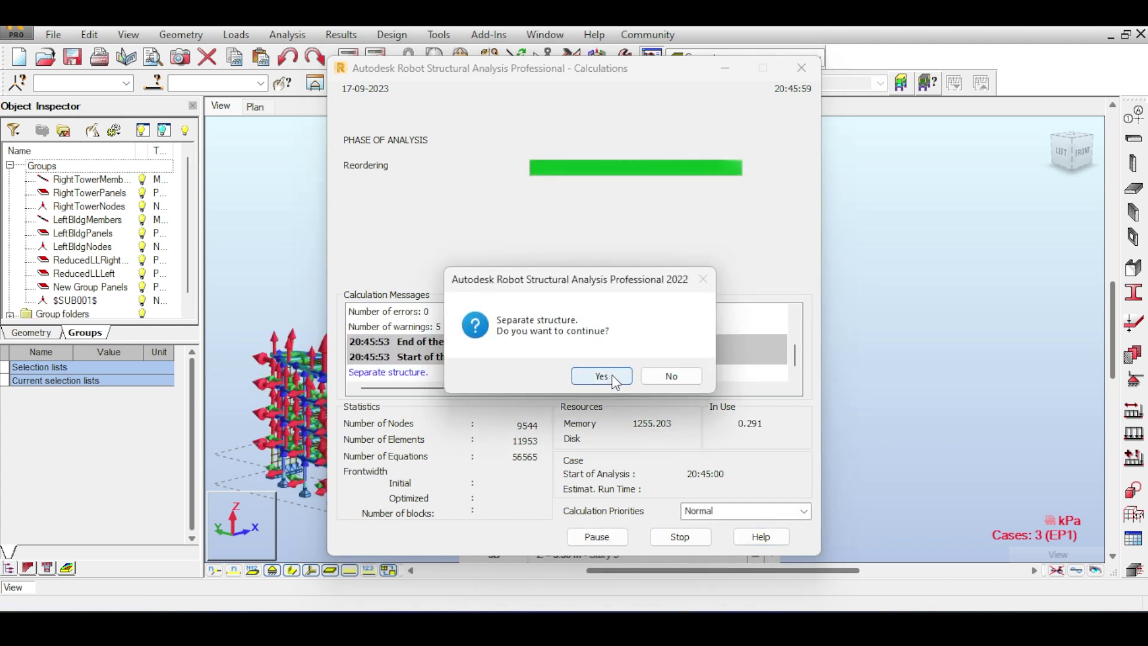
Step: Continue the structural calculations past the separate structure and isolated nodes warnings and let the analysis run
click(601, 376)
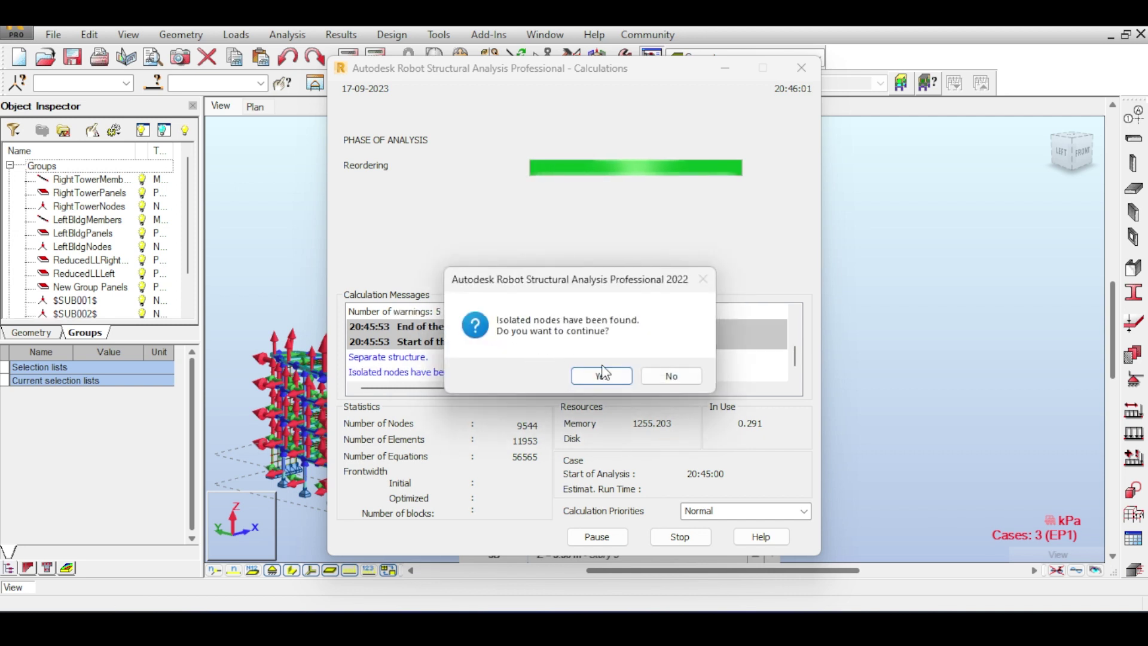
click(602, 375)
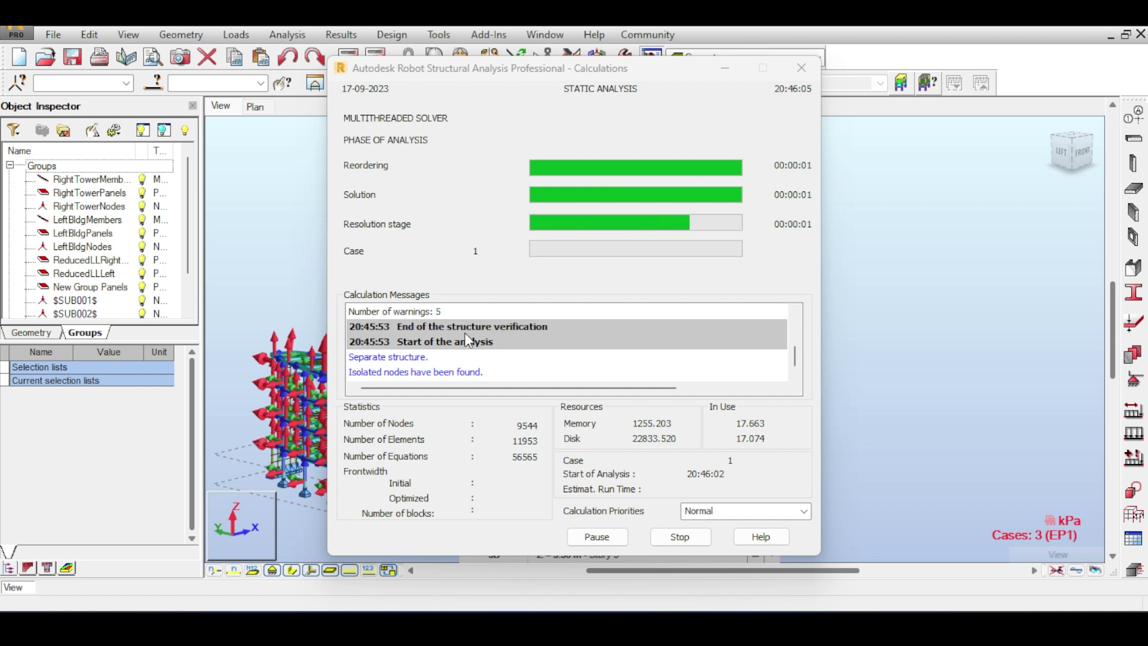
scroll(466, 334, up, 3)
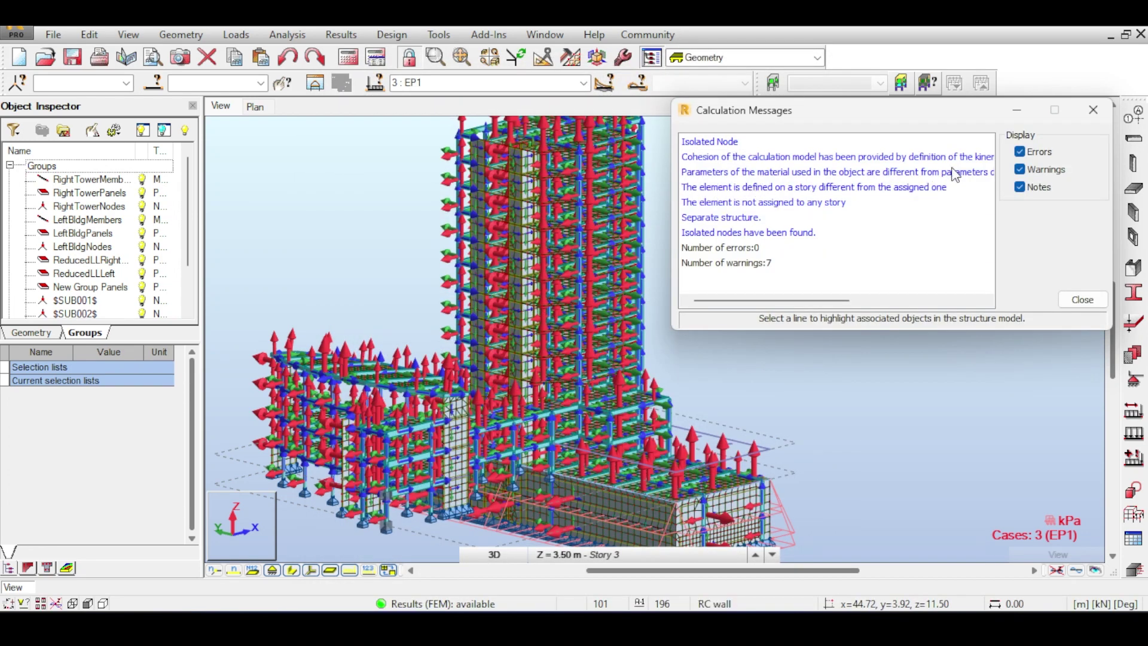
Step: Check the story positions in the structural axis definition along Z, then highlight the objects behind the isolated nodes warning and close the calculation messages
click(1138, 116)
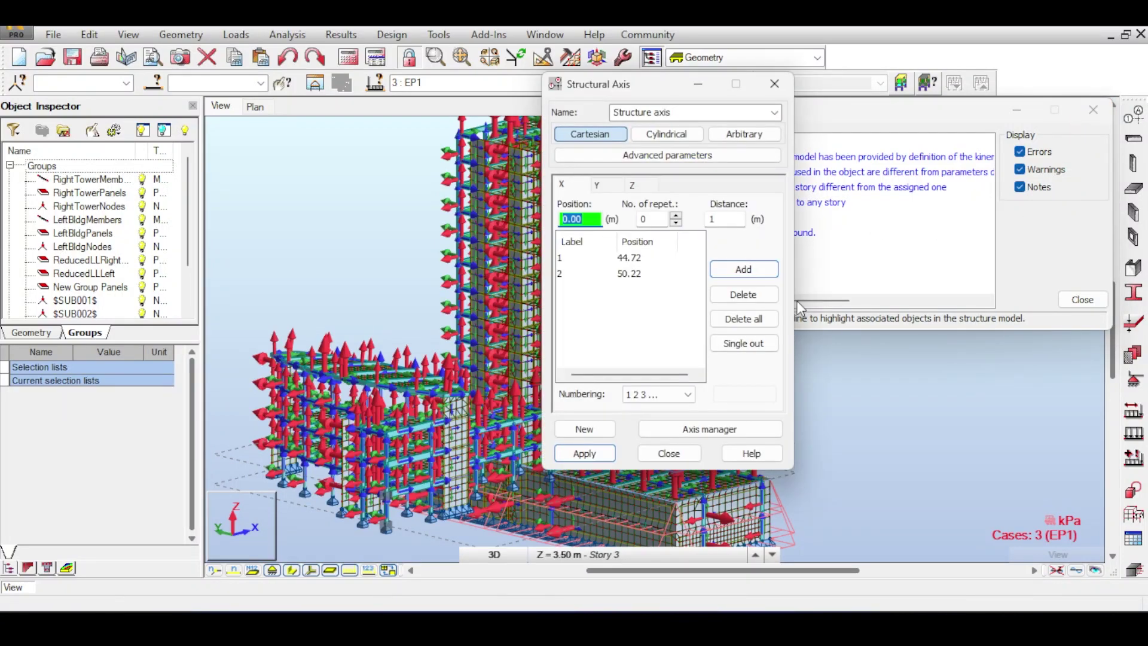
click(632, 185)
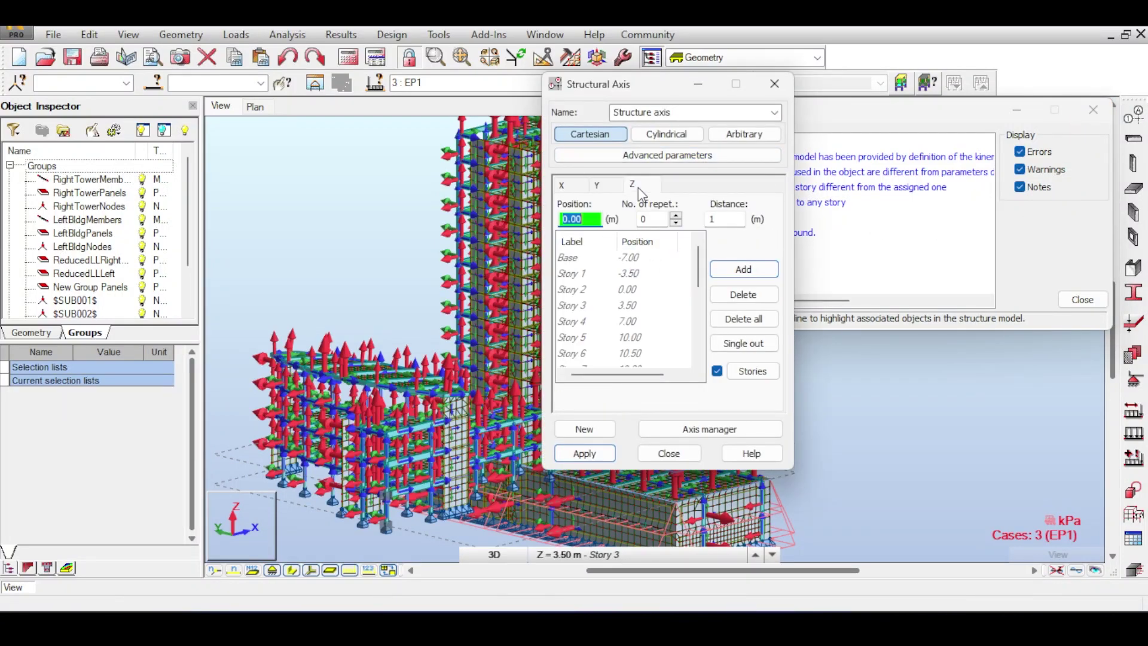
click(785, 88)
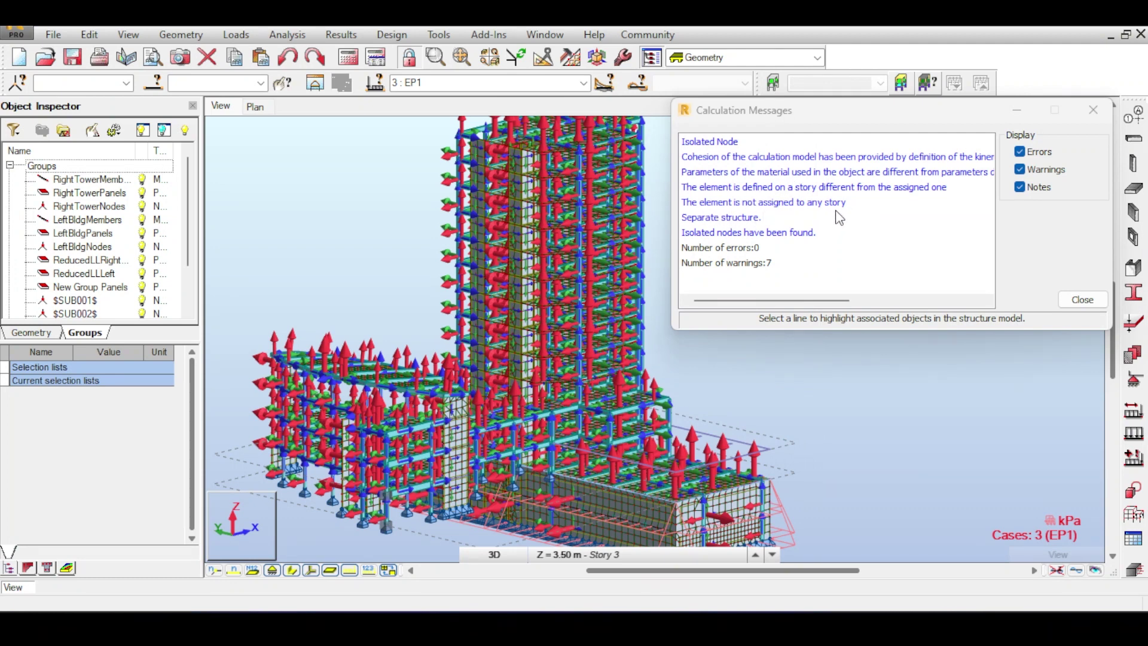
click(770, 234)
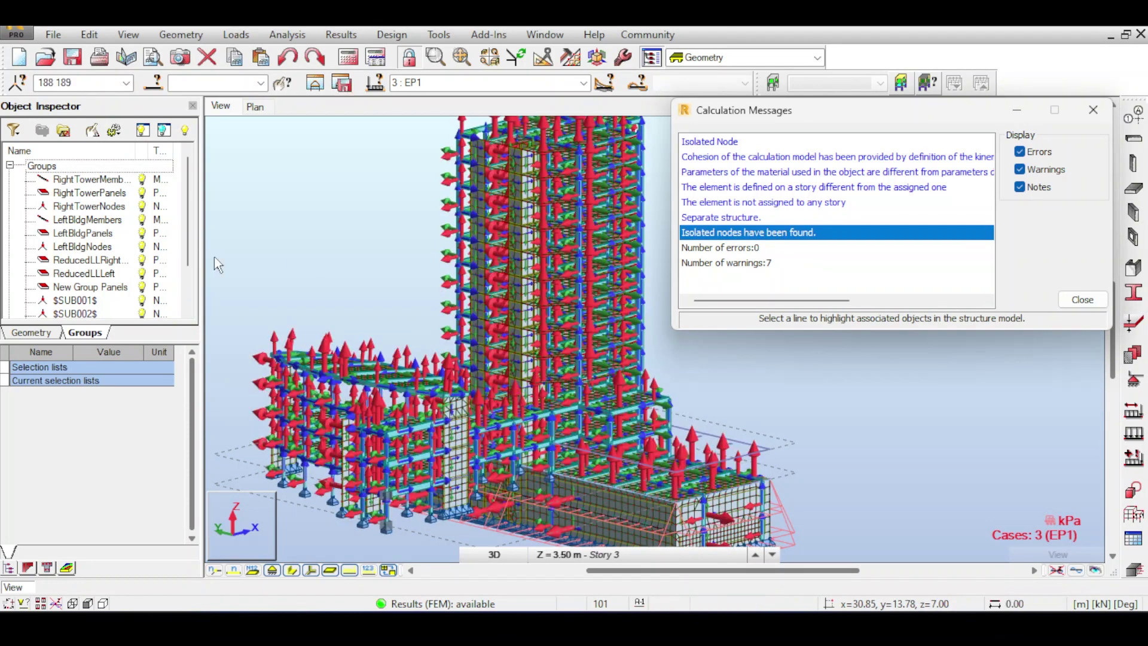
click(1093, 110)
Step: Show the whole building in 3D from its front-right corner with the local systems and section shapes hidden
middle_drag(866, 212, 813, 229)
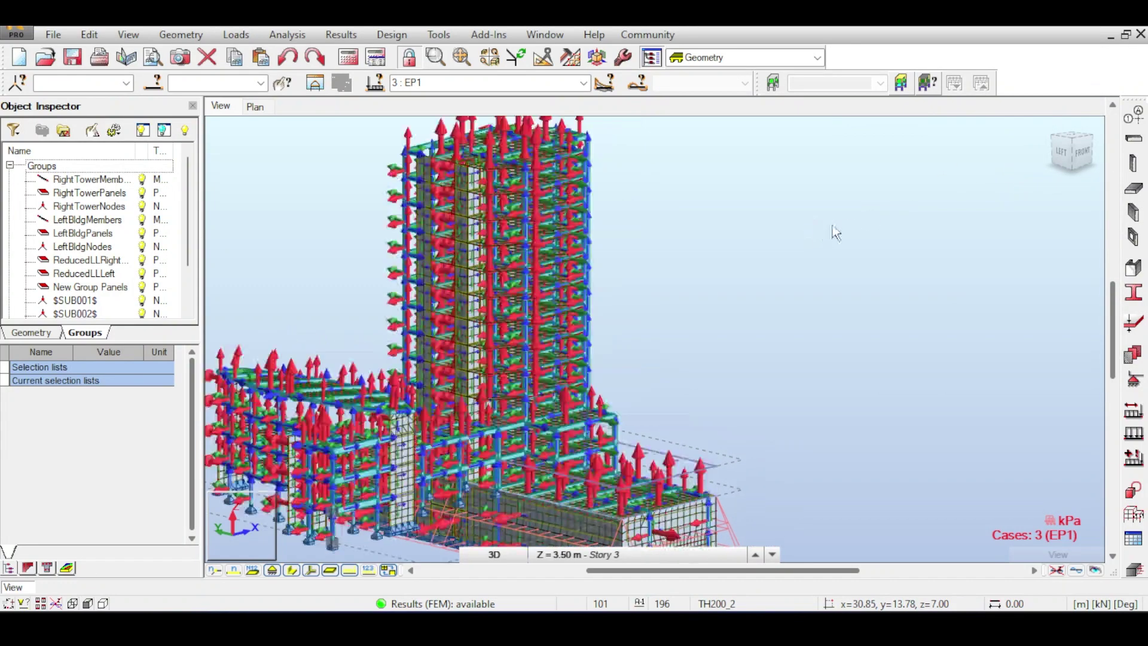
click(1090, 141)
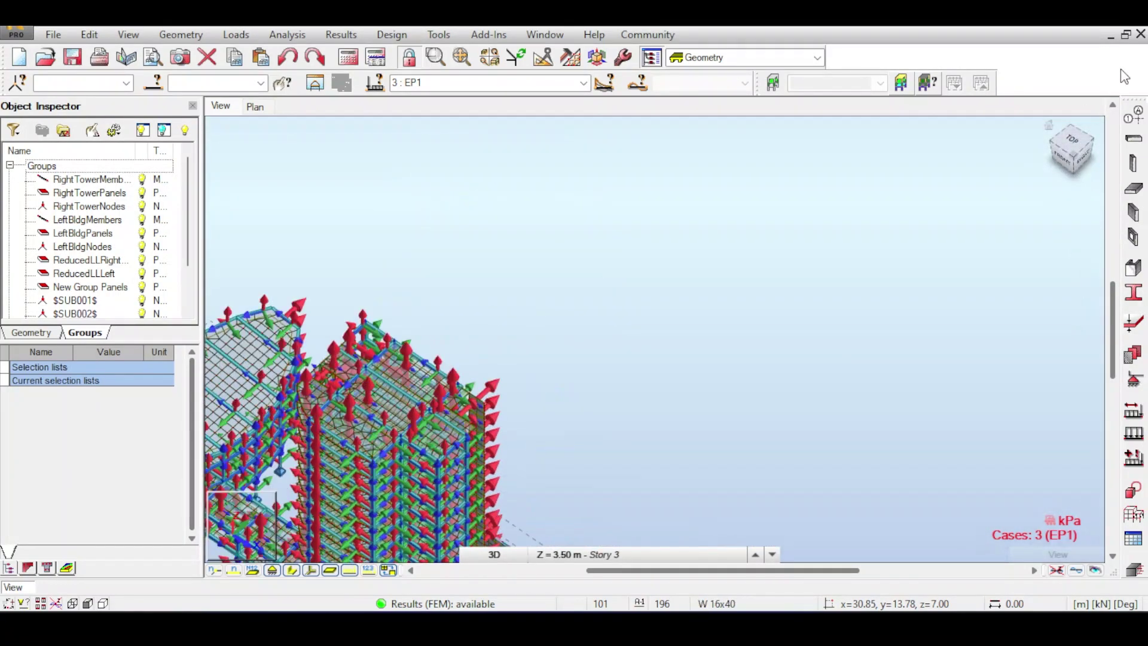
middle_drag(555, 369, 789, 211)
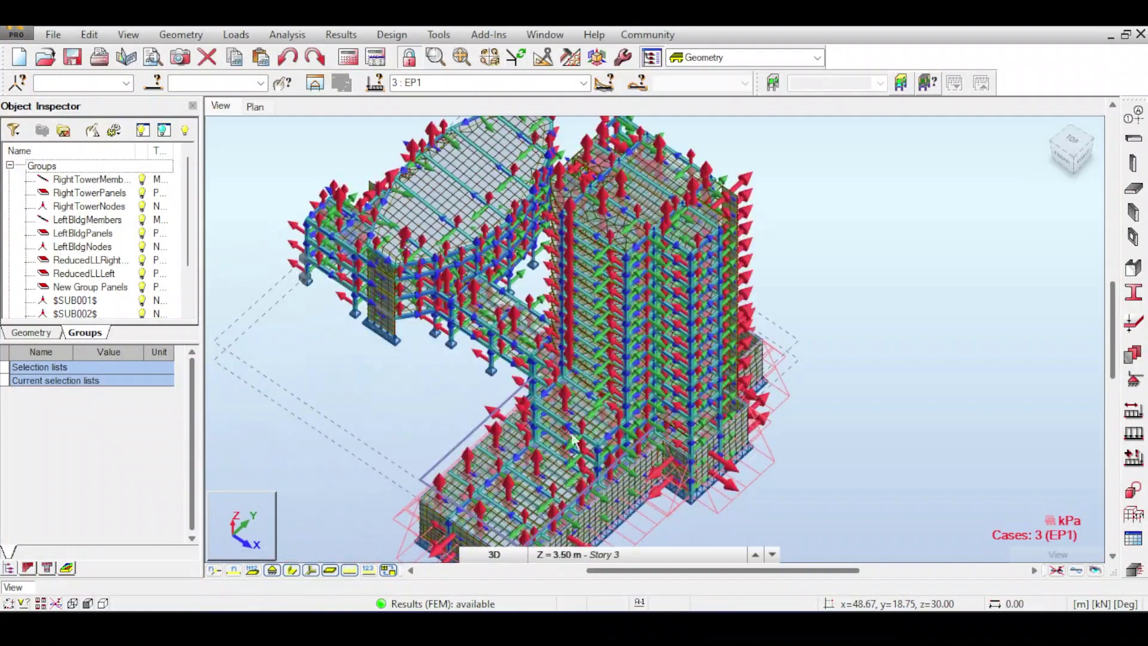
click(1075, 161)
mouse_move(873, 223)
middle_down()
mouse_move(883, 359)
mouse_move(845, 375)
middle_up()
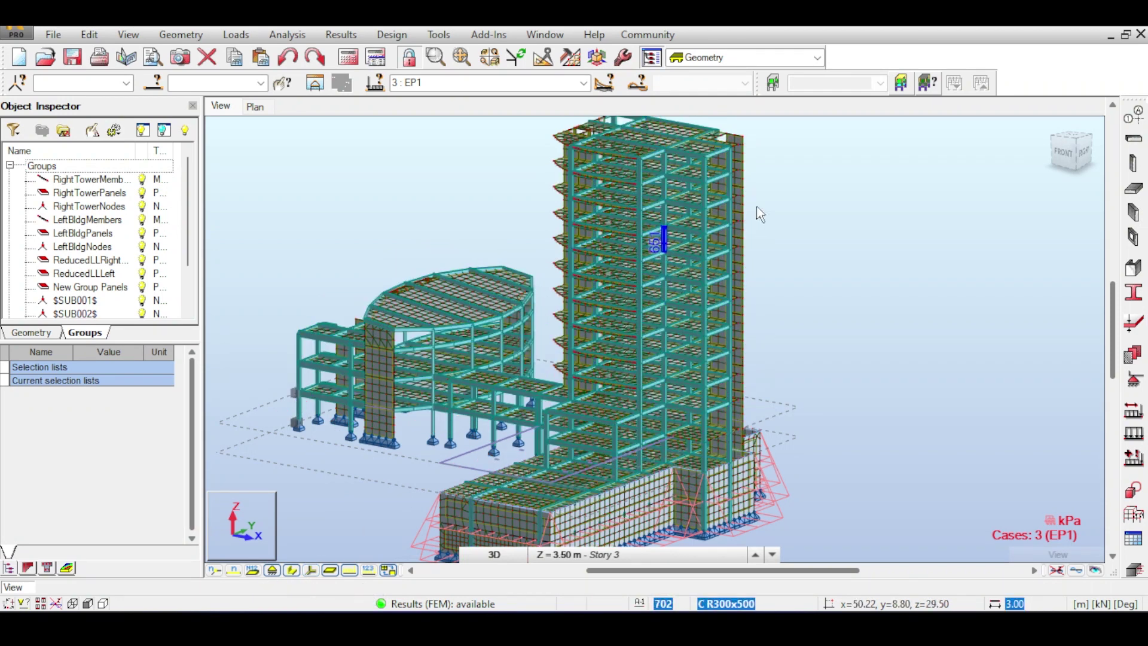
click(292, 572)
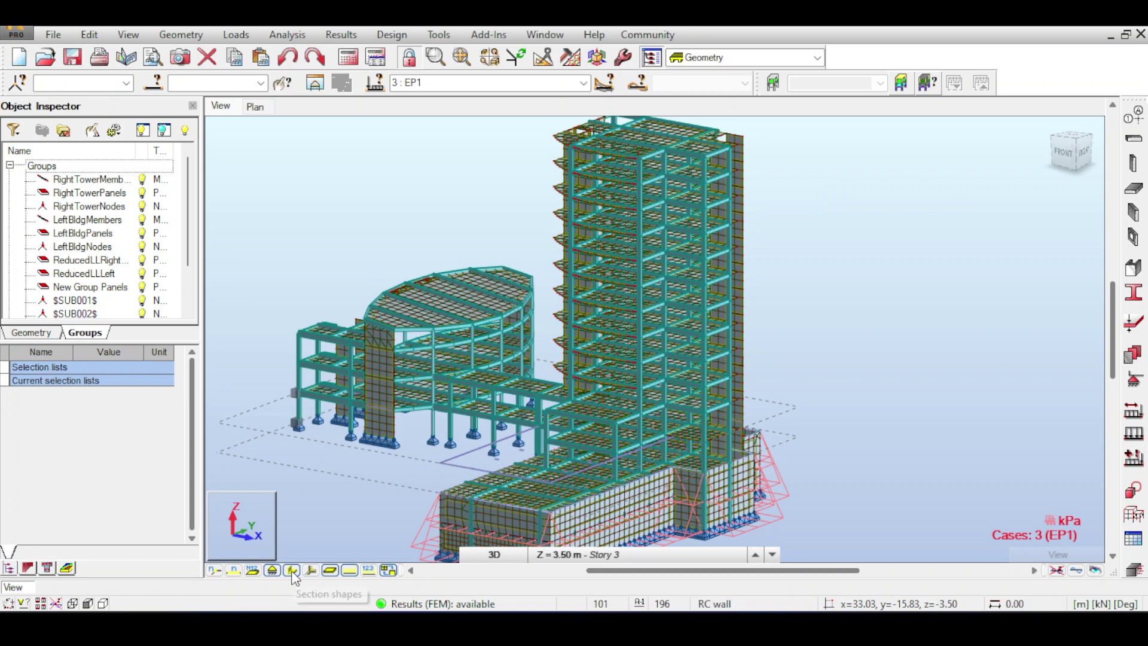
Step: Examine the finite element mesh of the tower's top floor slab where it meets the core walls
middle_drag(667, 178, 664, 274)
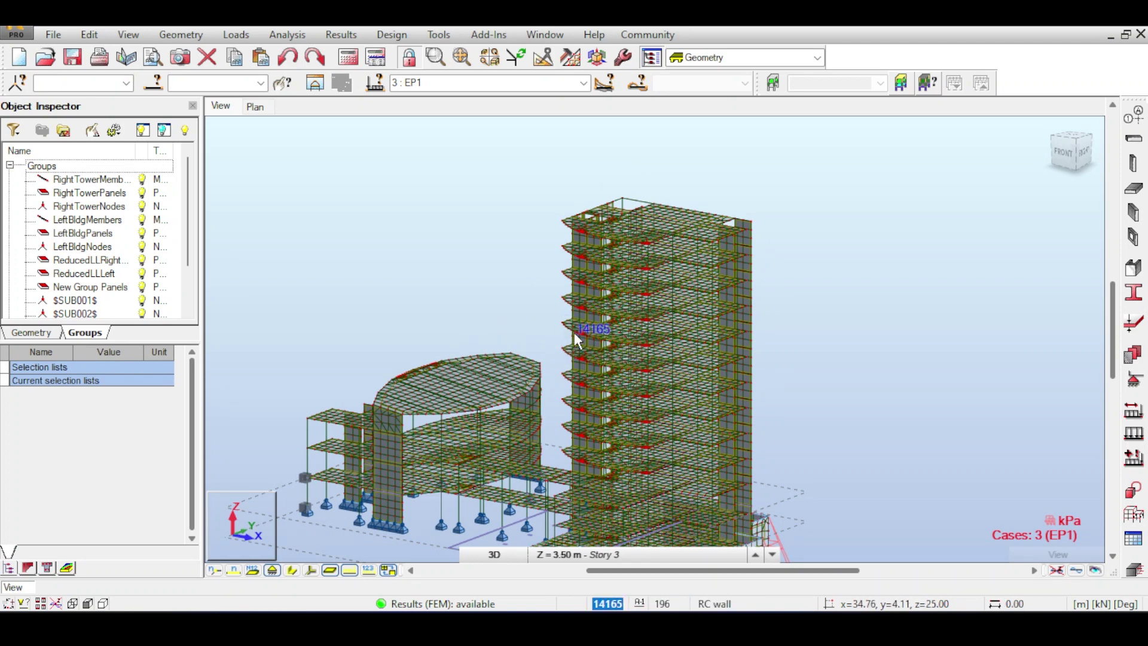
middle_drag(574, 332, 576, 252)
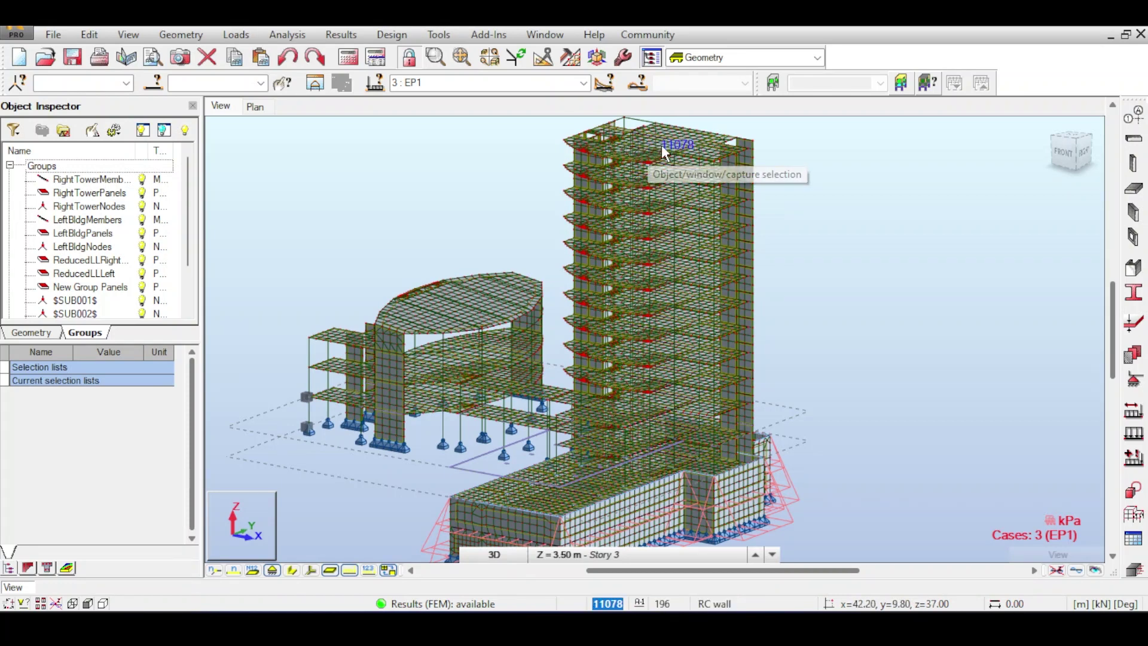
middle_drag(802, 128, 804, 204)
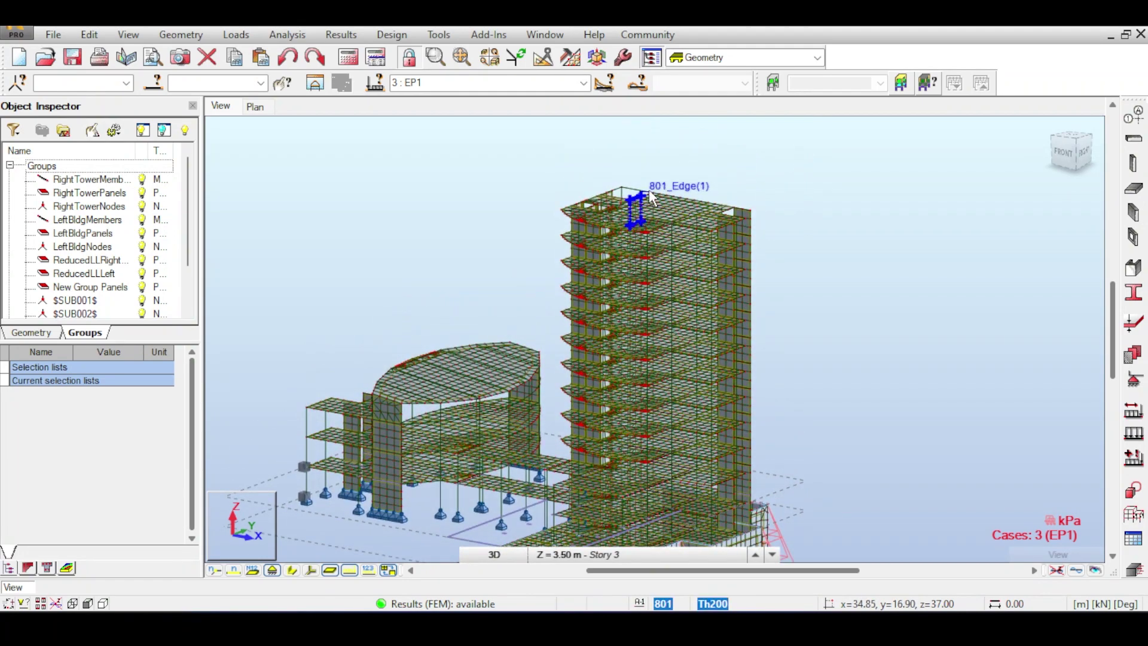
scroll(652, 198, up, 3)
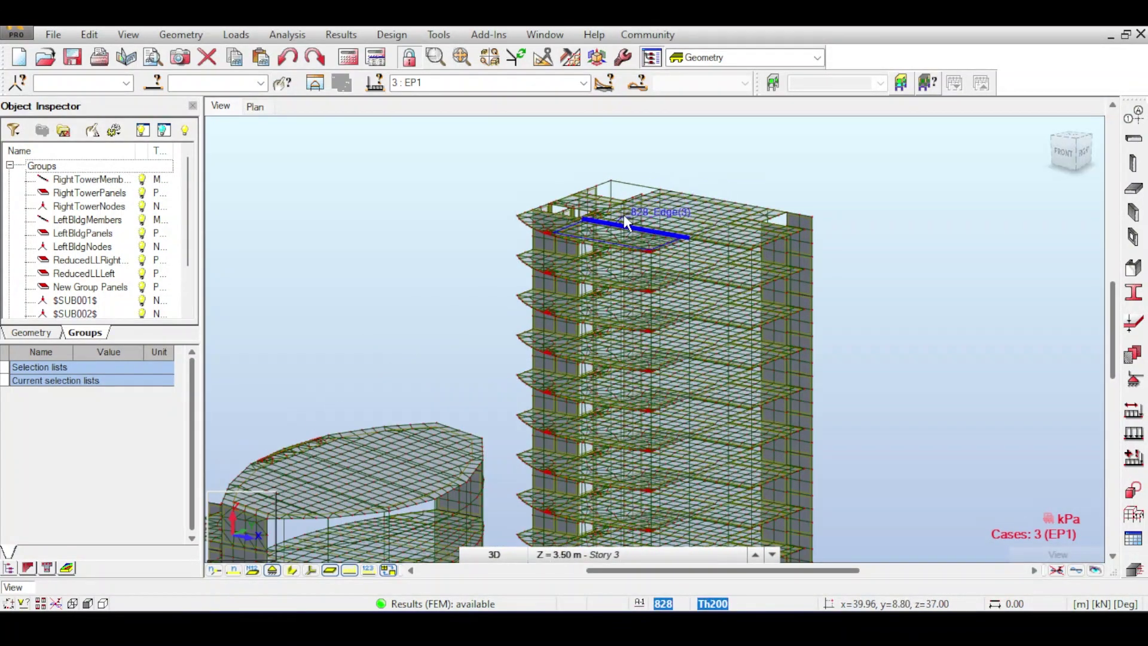
scroll(625, 223, up, 5)
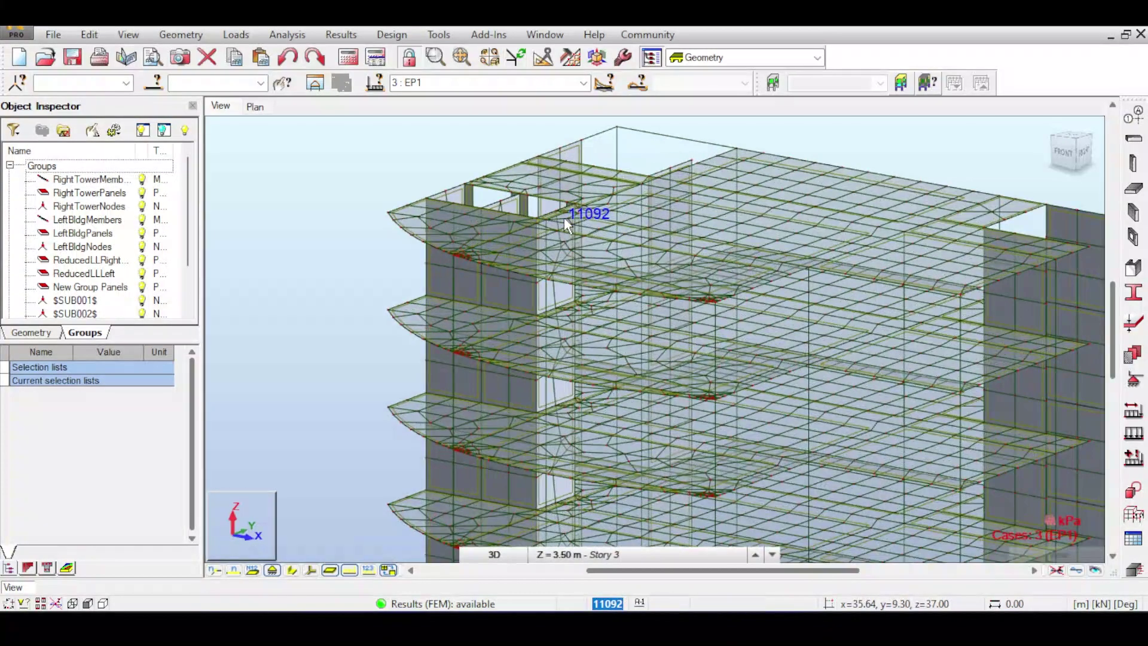
scroll(594, 207, up, 4)
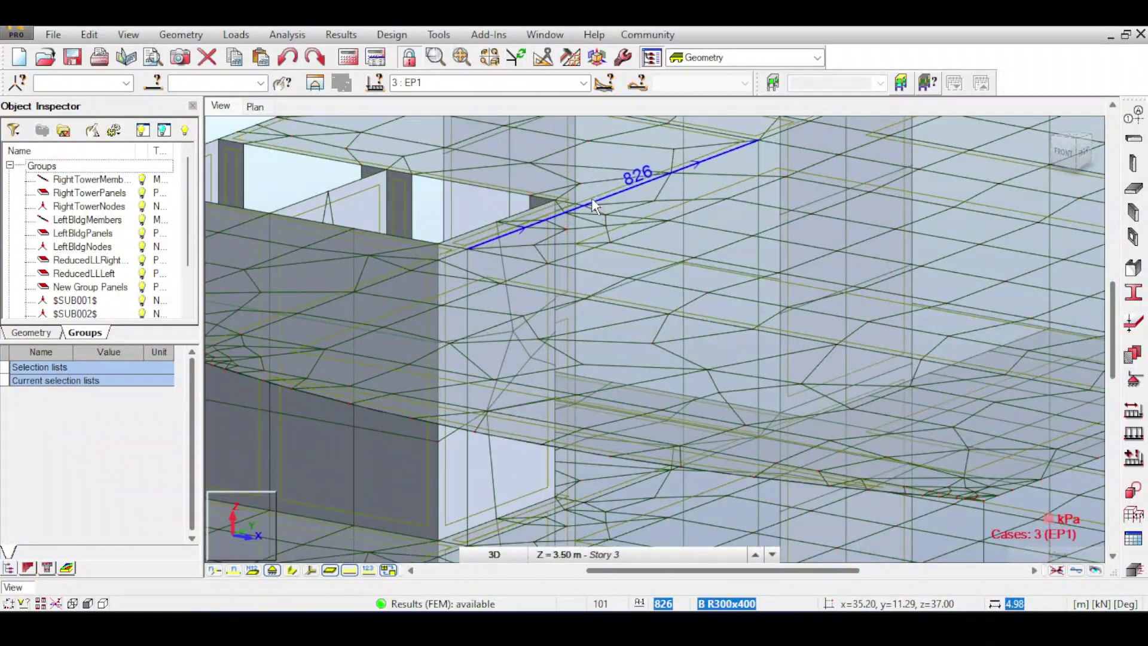
scroll(610, 213, up, 4)
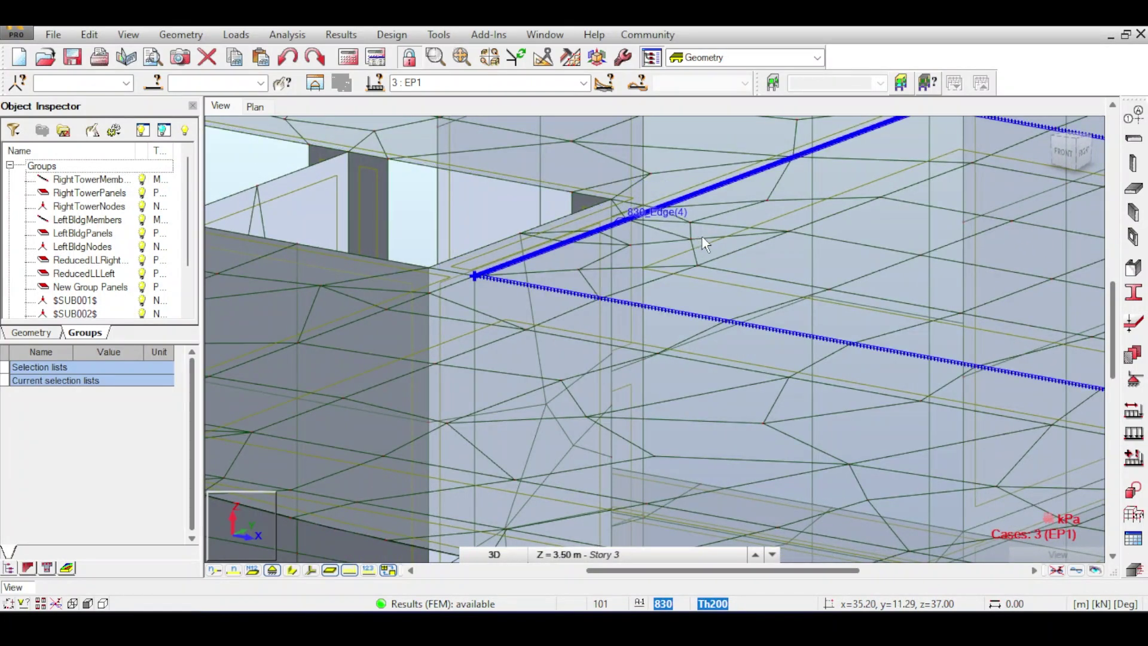
scroll(701, 238, down, 1)
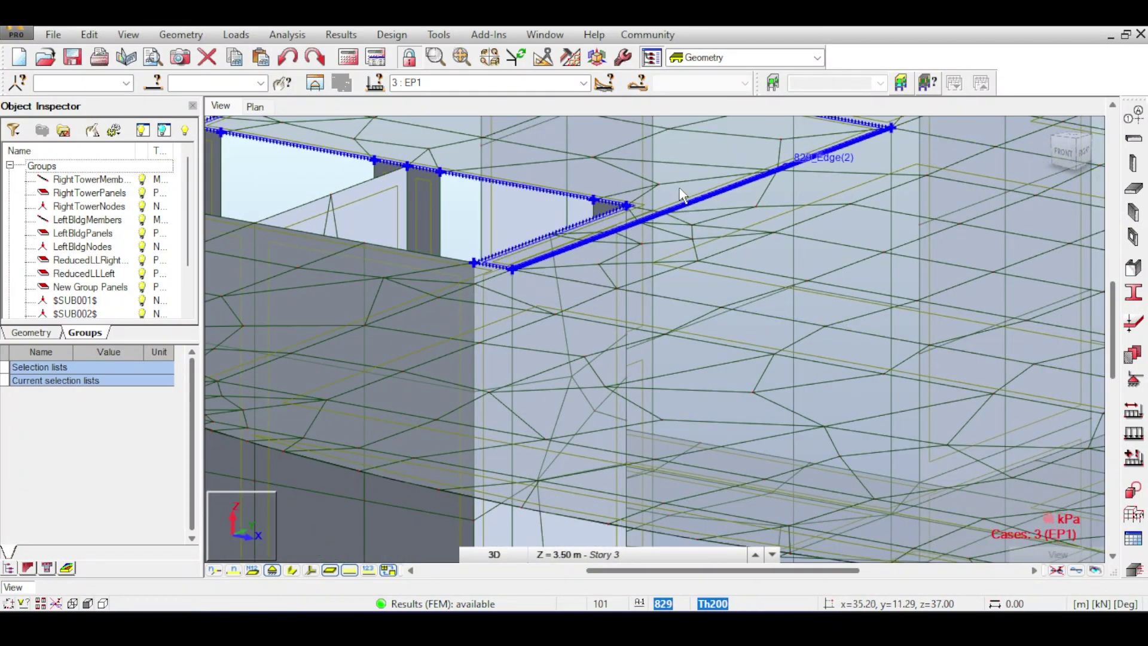
scroll(680, 187, down, 1)
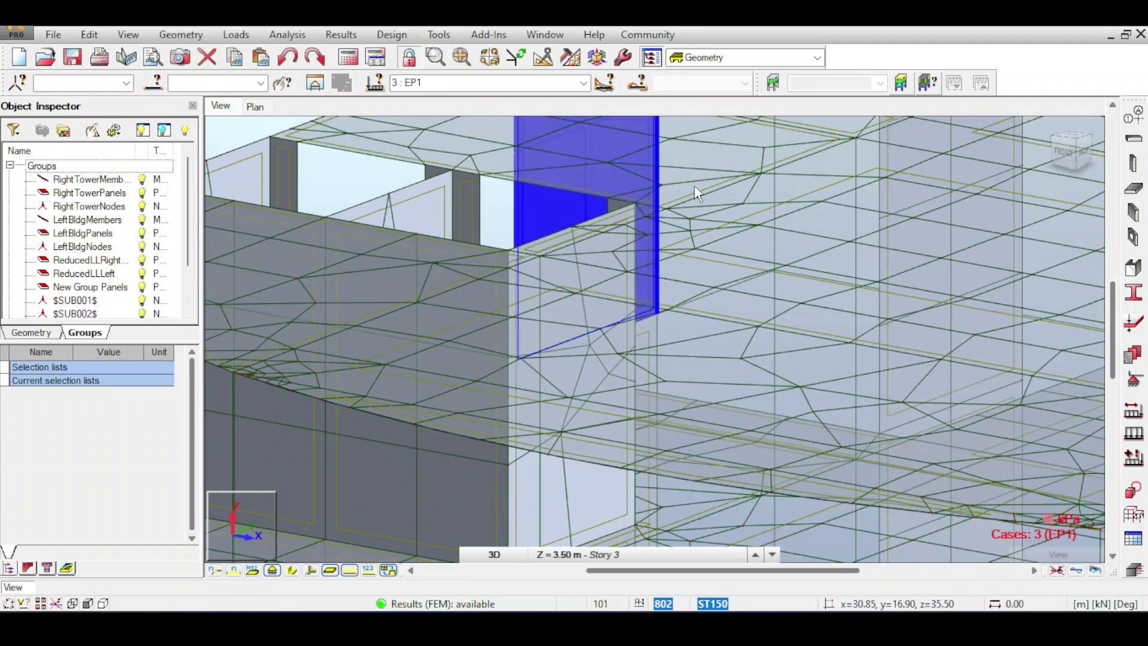
Step: Select the top-floor slab panel over the core (829) and inspect how its mesh meets the adjoining slab and wall panels
click(698, 194)
click(754, 200)
middle_drag(814, 191, 693, 278)
scroll(693, 277, down, 1)
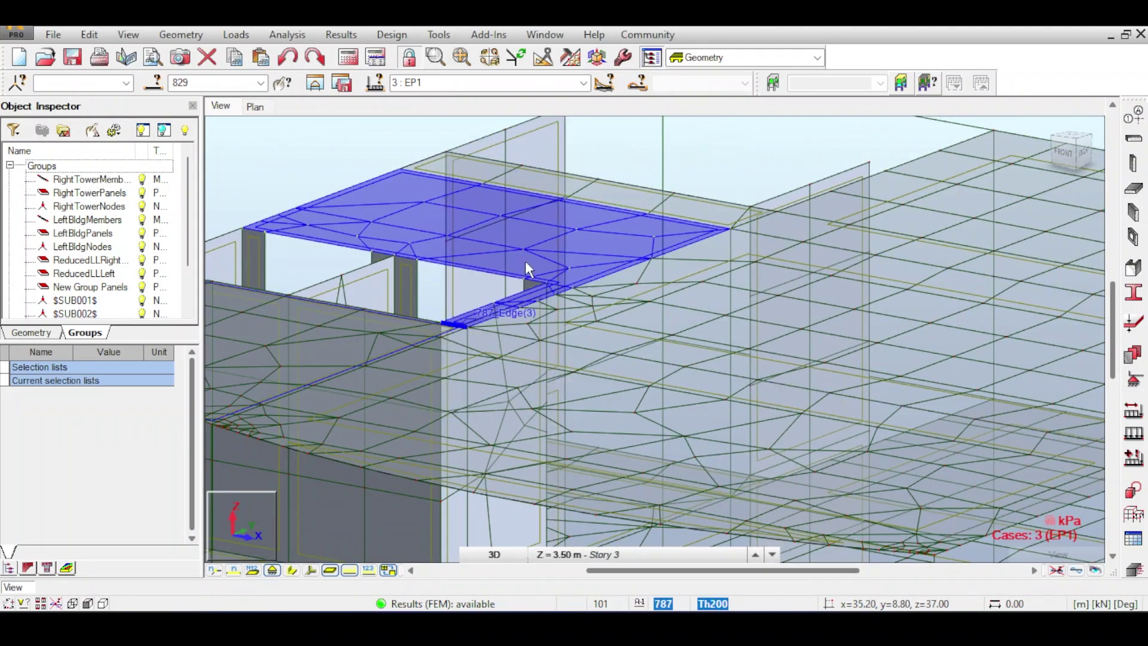
middle_drag(599, 331, 667, 223)
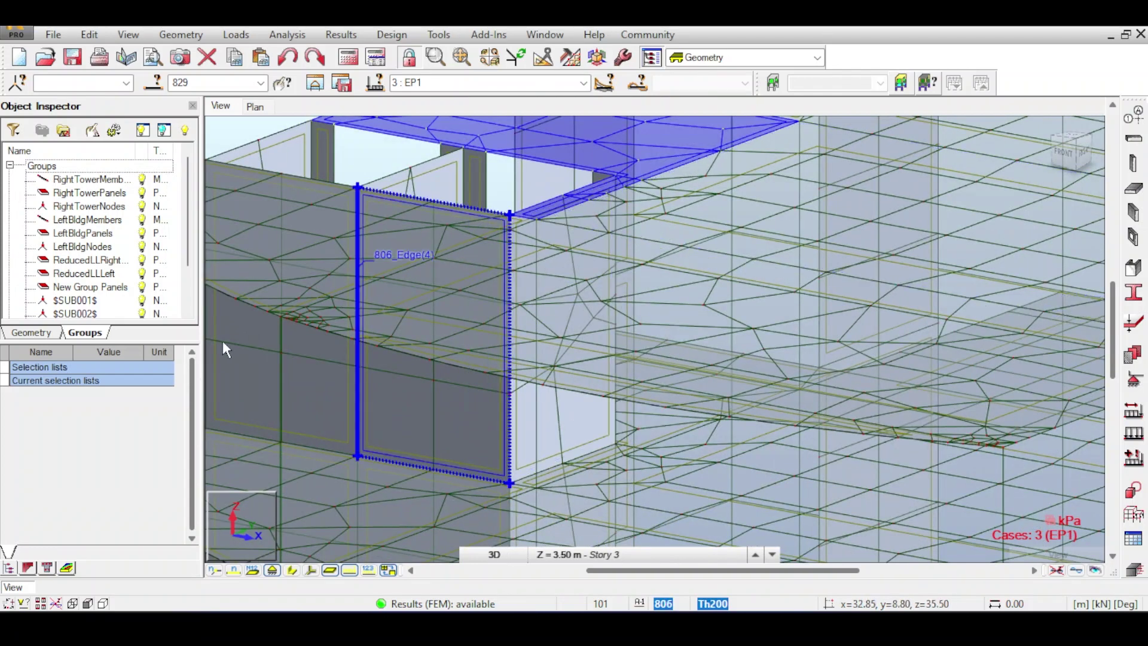
scroll(410, 229, up, 3)
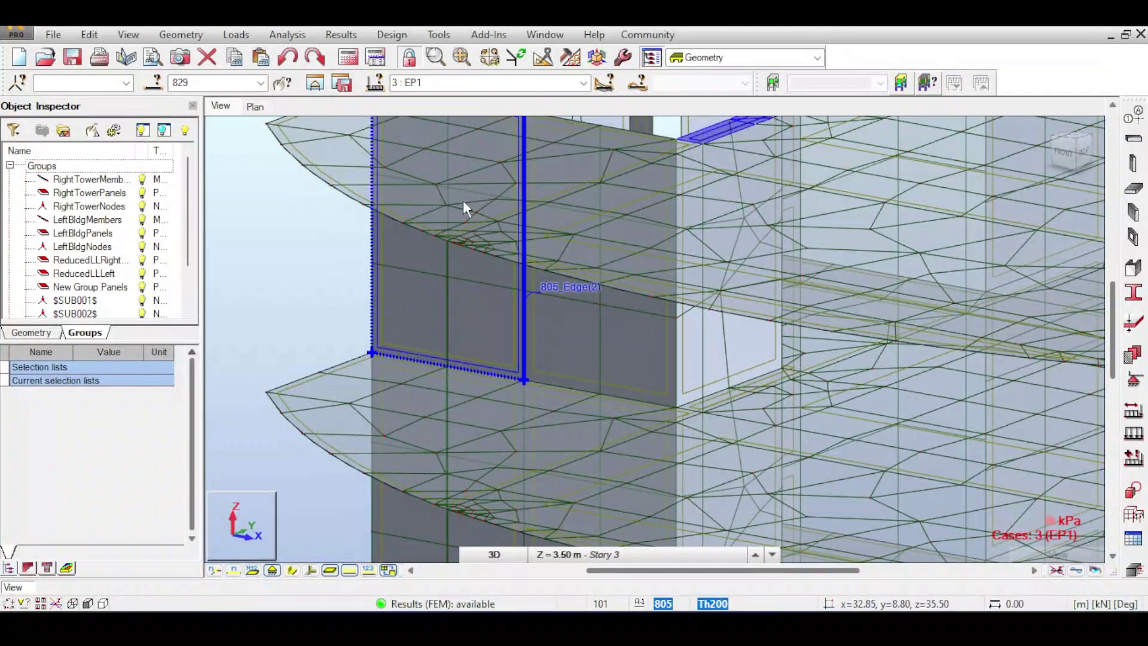
scroll(458, 224, up, 4)
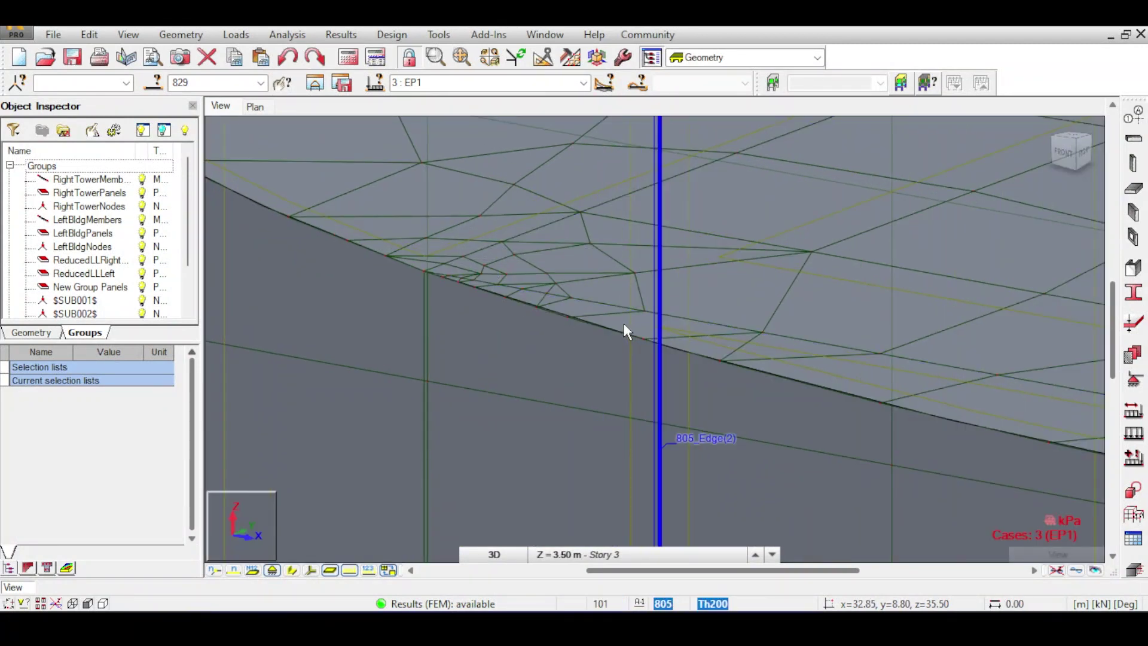
Step: Select the narrow panel along the top floor's curved edge (794) and inspect the mesh around it
click(805, 379)
scroll(805, 379, down, 4)
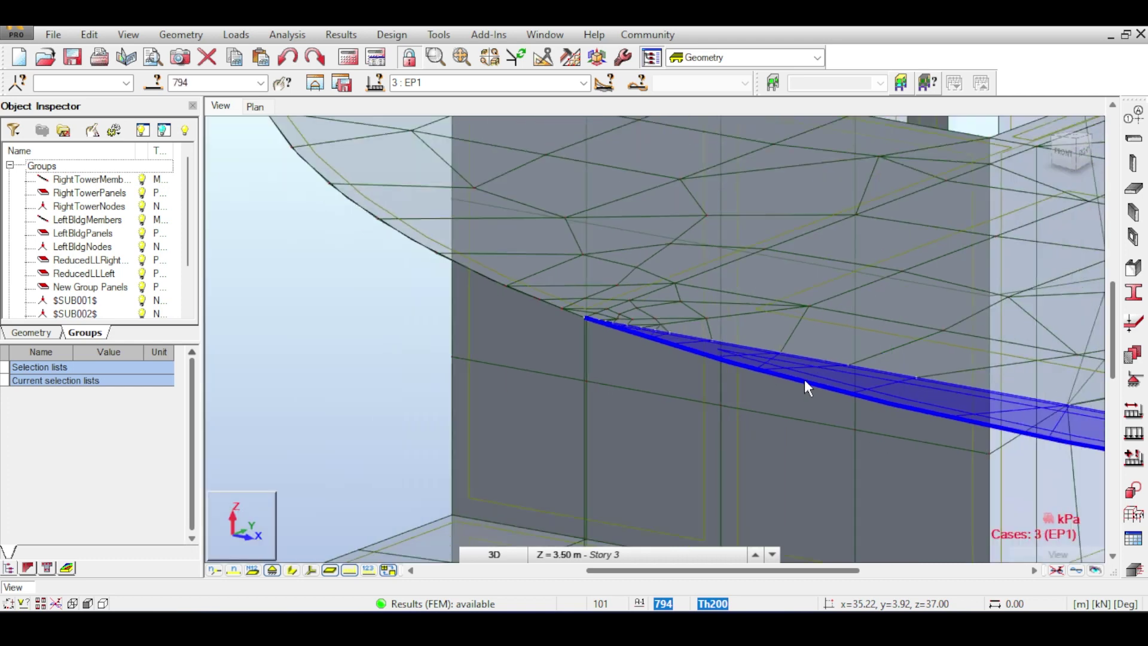
scroll(805, 379, down, 1)
middle_drag(631, 326, 429, 270)
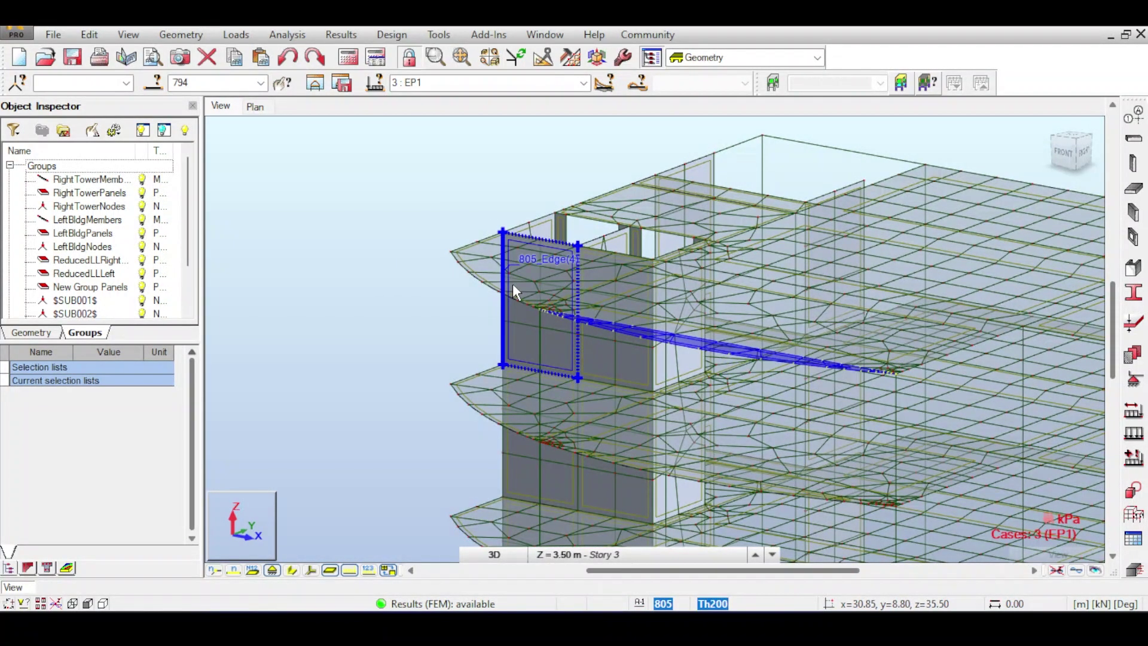
scroll(513, 289, up, 2)
scroll(512, 284, up, 3)
middle_drag(512, 283, 378, 254)
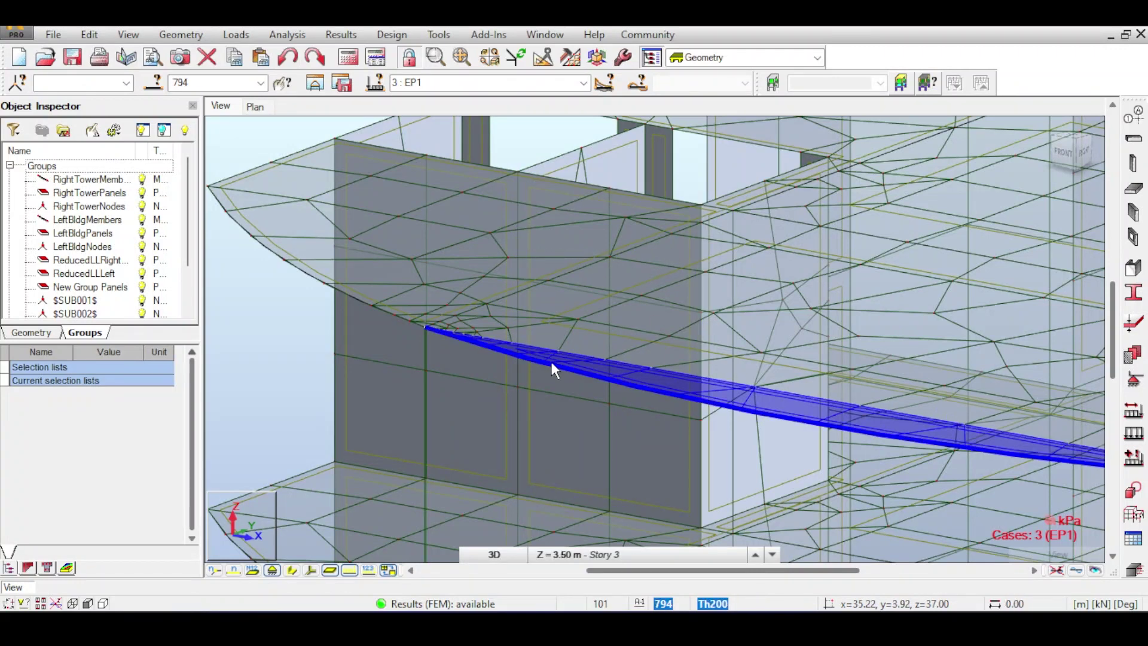
Step: Select the slab panels 828 and 787 in turn and inspect the dense mesh at their shared corner on the curved edge
click(607, 332)
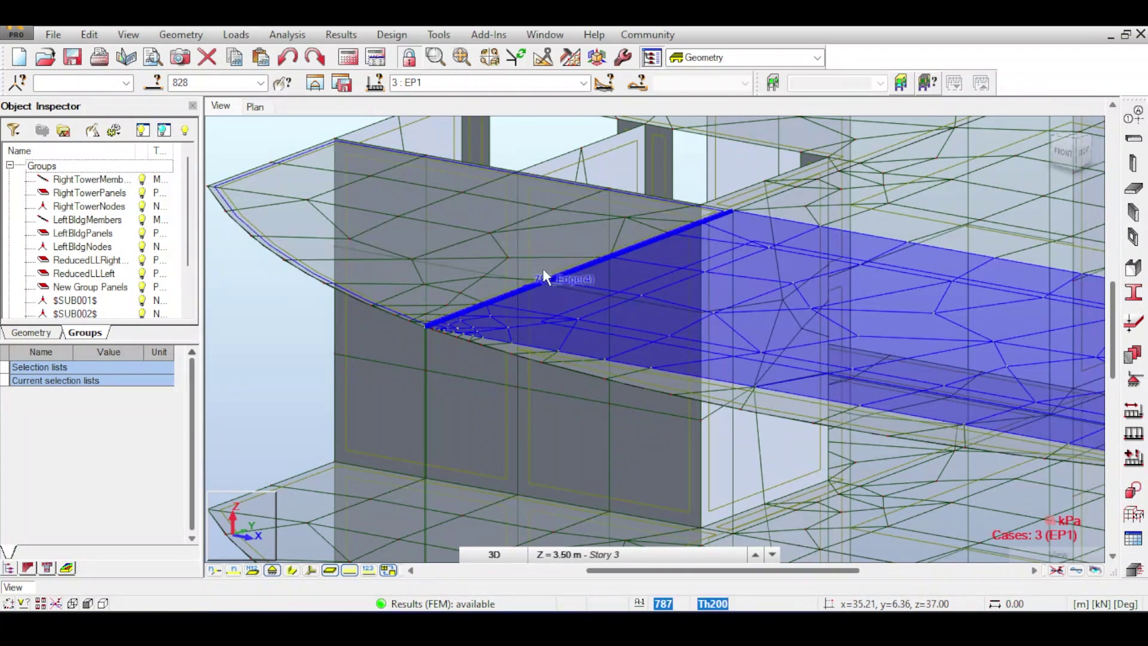
click(544, 267)
scroll(415, 295, up, 5)
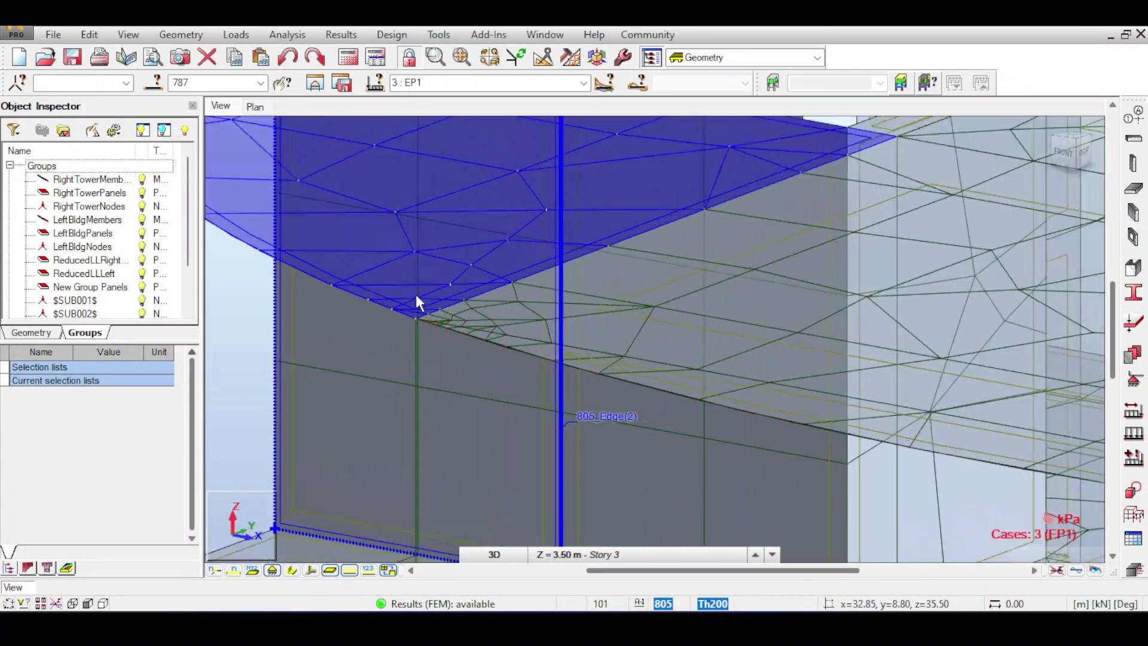
scroll(415, 294, up, 3)
middle_drag(606, 405, 578, 299)
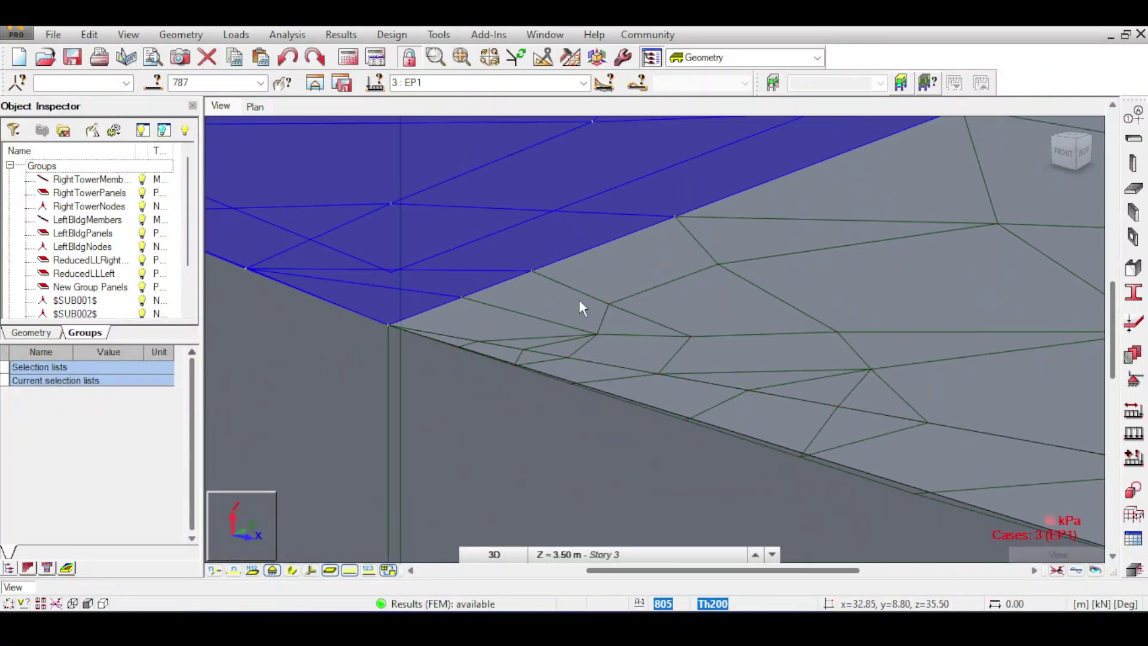
scroll(552, 354, up, 1)
scroll(551, 355, down, 5)
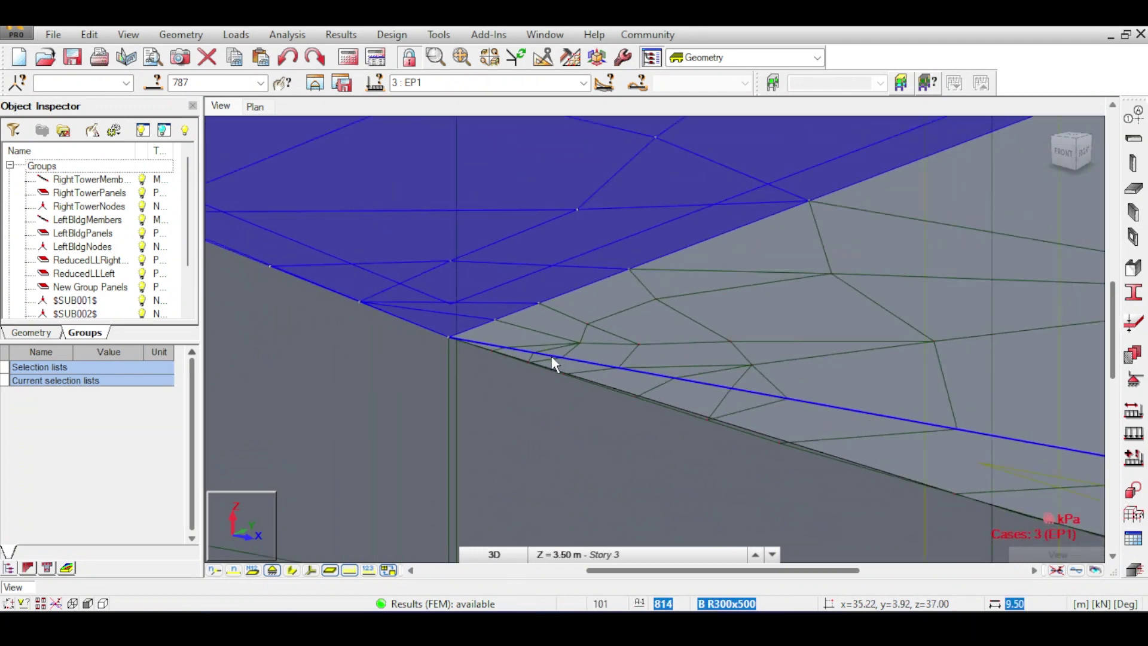
Step: Examine the mesh concentrations along the curved slab edges on the floors down the height of the tower
scroll(551, 356, down, 6)
middle_drag(751, 334, 513, 225)
scroll(672, 286, down, 6)
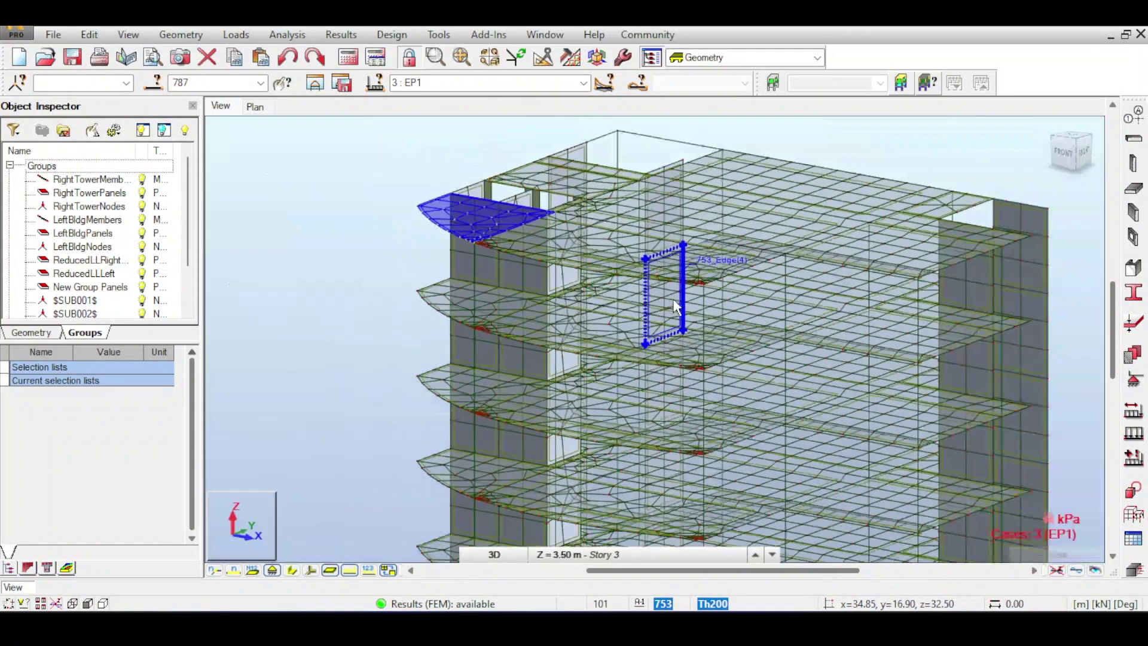
middle_drag(691, 362, 691, 230)
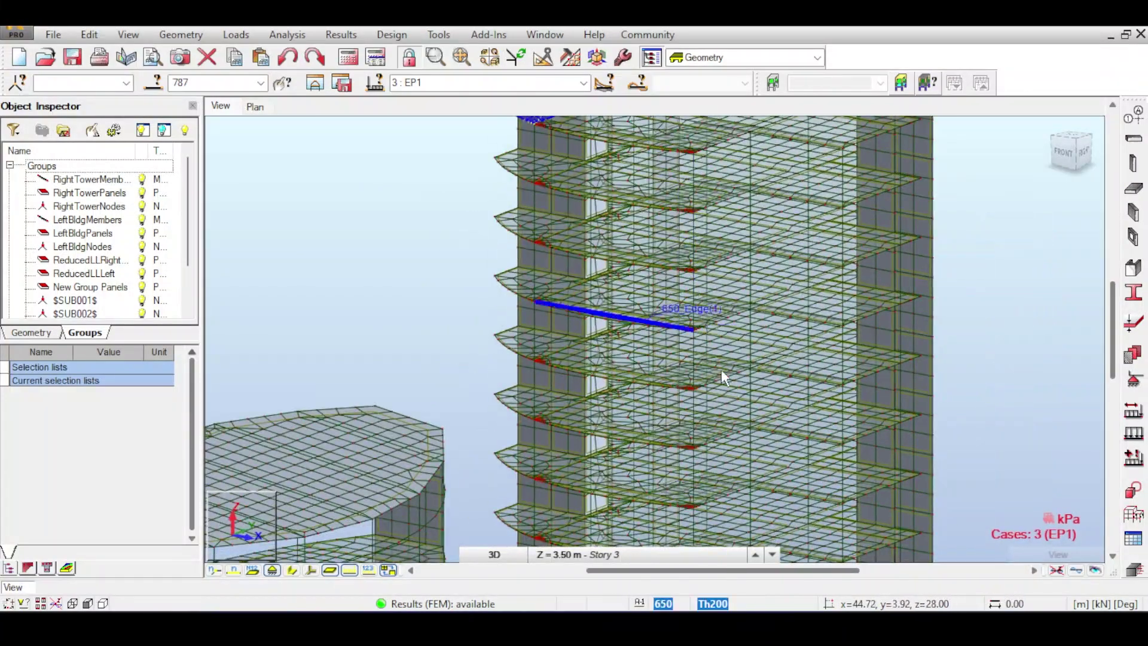
middle_drag(718, 366, 703, 185)
middle_drag(740, 324, 771, 176)
scroll(742, 329, up, 8)
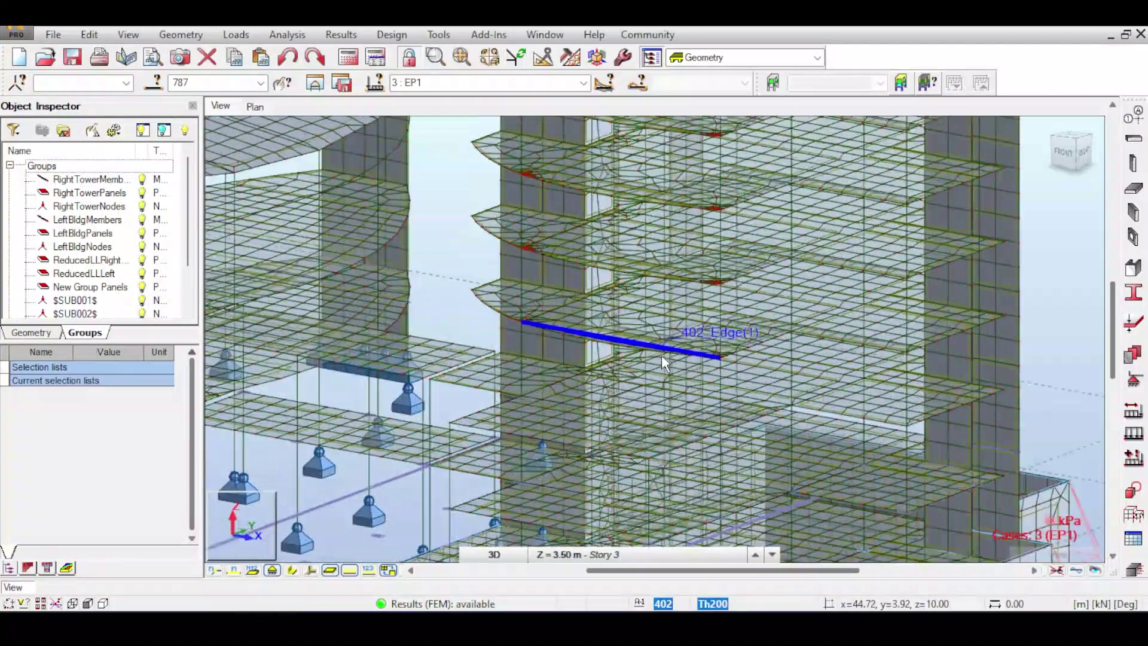
Step: Inspect the mesh at the pointed slab corner near panel 340 on the tower's lower floors
scroll(737, 361, up, 5)
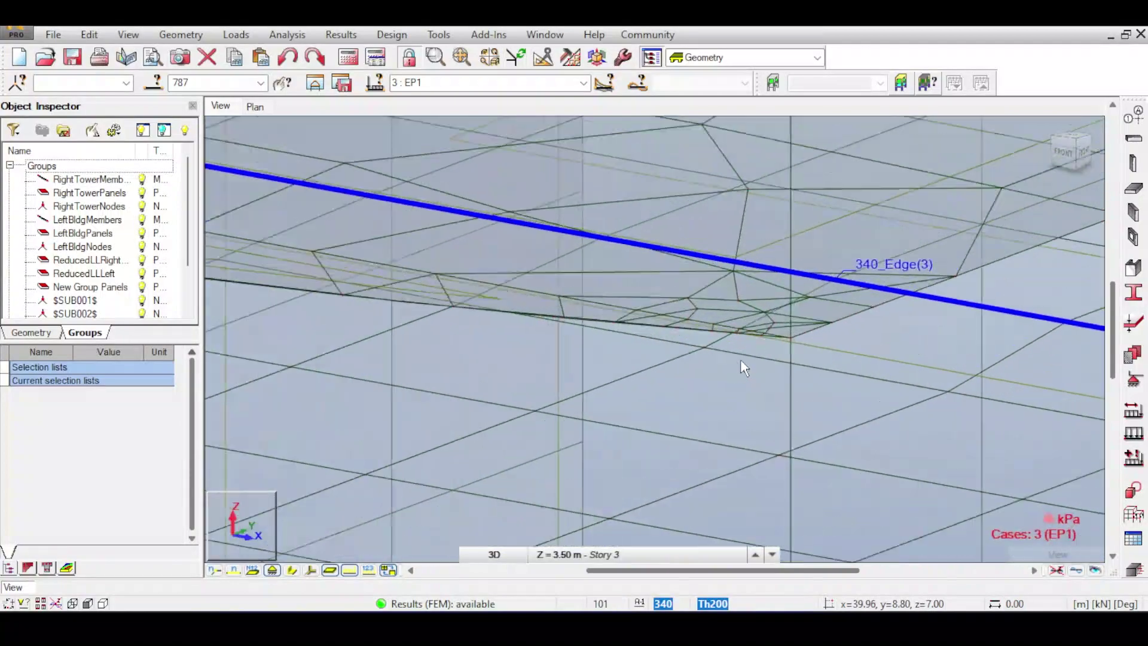
scroll(737, 299, down, 1)
scroll(737, 299, down, 8)
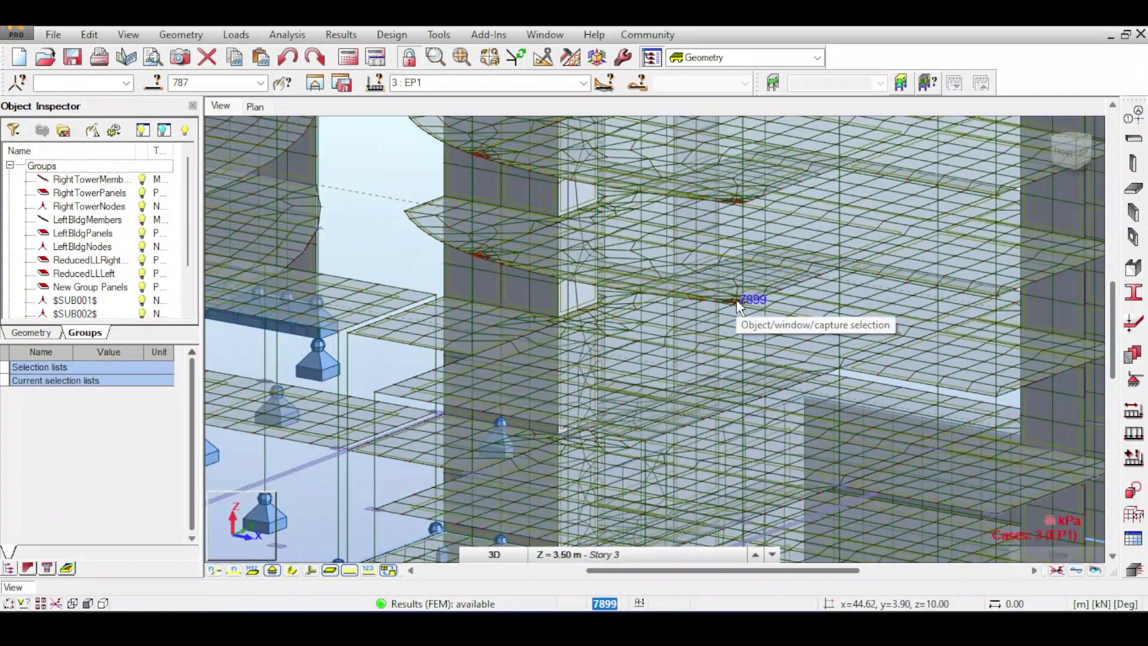
scroll(737, 299, down, 3)
Step: Inspect the mesh around the small triangular slab panel 909 in the lower building and select node 13249 there
middle_drag(464, 311, 700, 274)
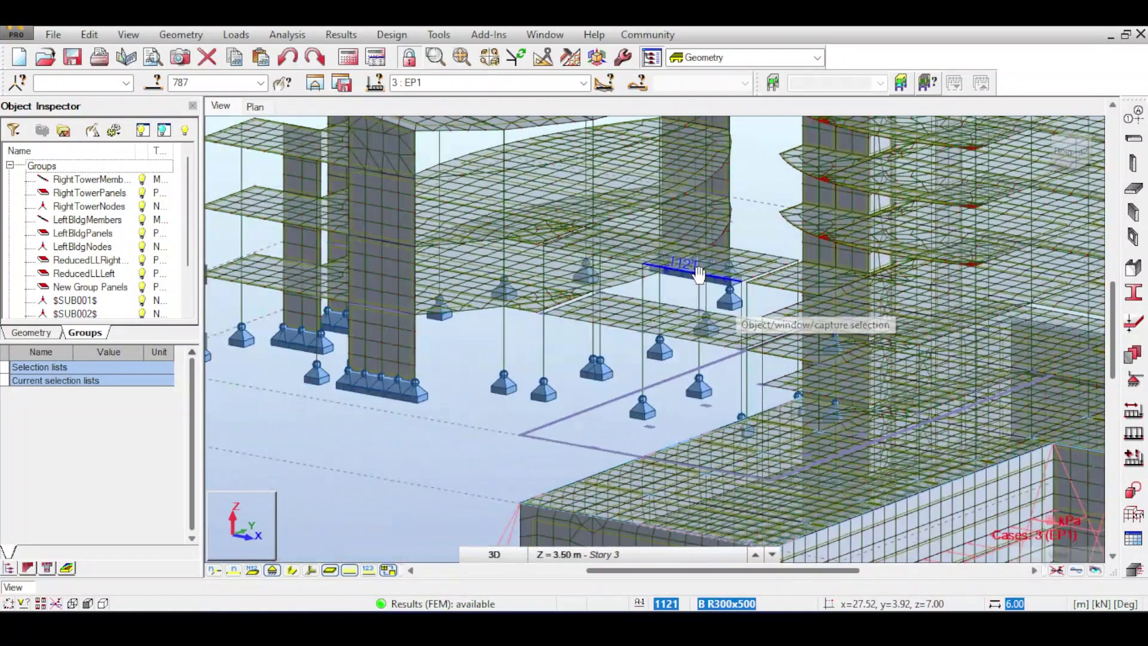
middle_drag(545, 200, 812, 339)
scroll(781, 368, up, 10)
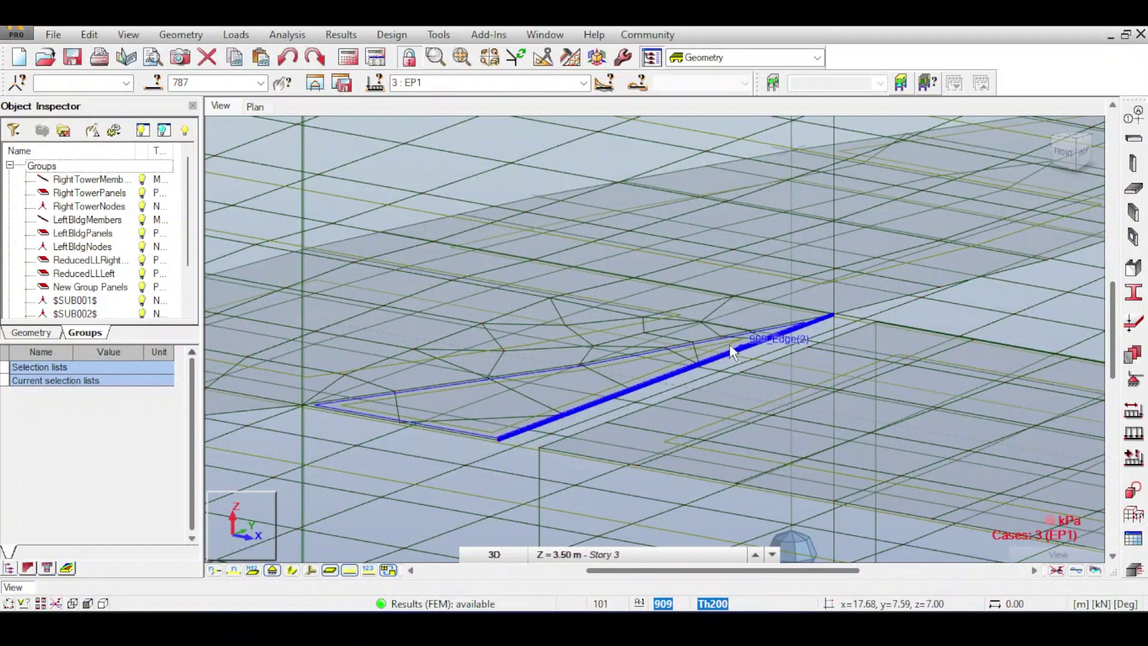
scroll(695, 346, down, 1)
scroll(694, 345, down, 3)
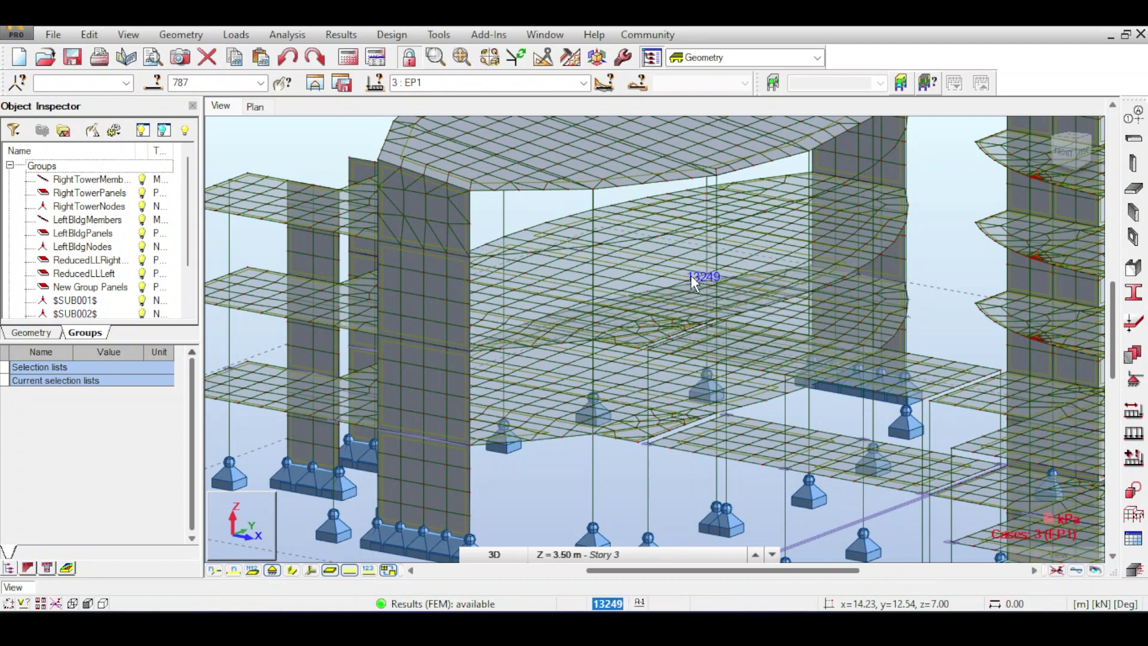
click(690, 275)
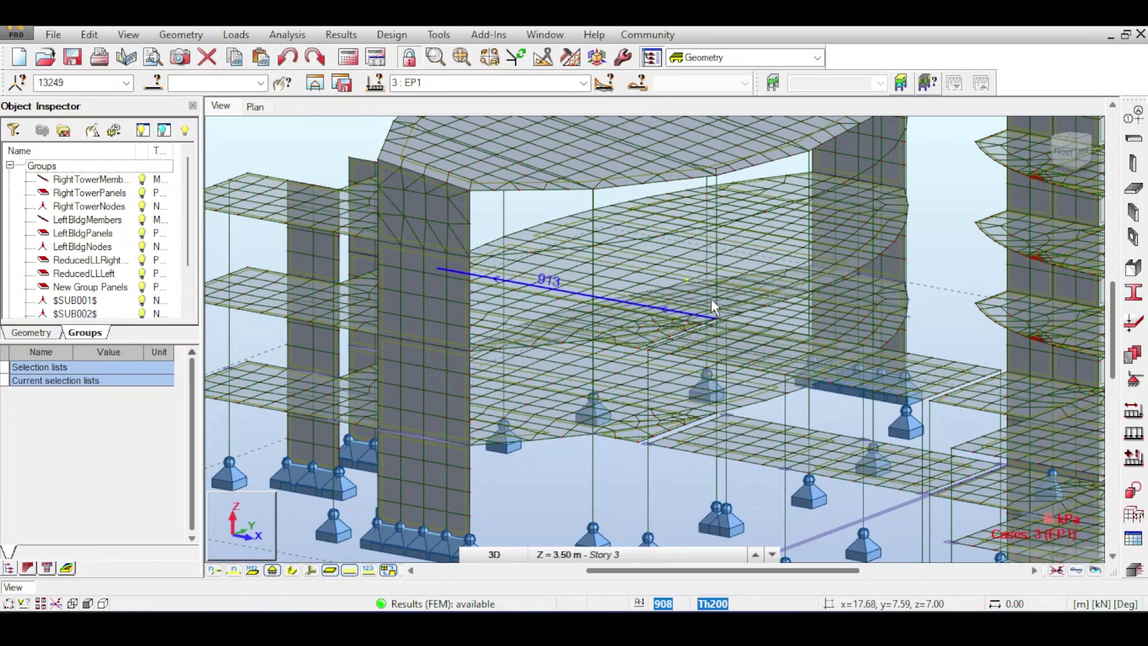
middle_drag(553, 267, 507, 288)
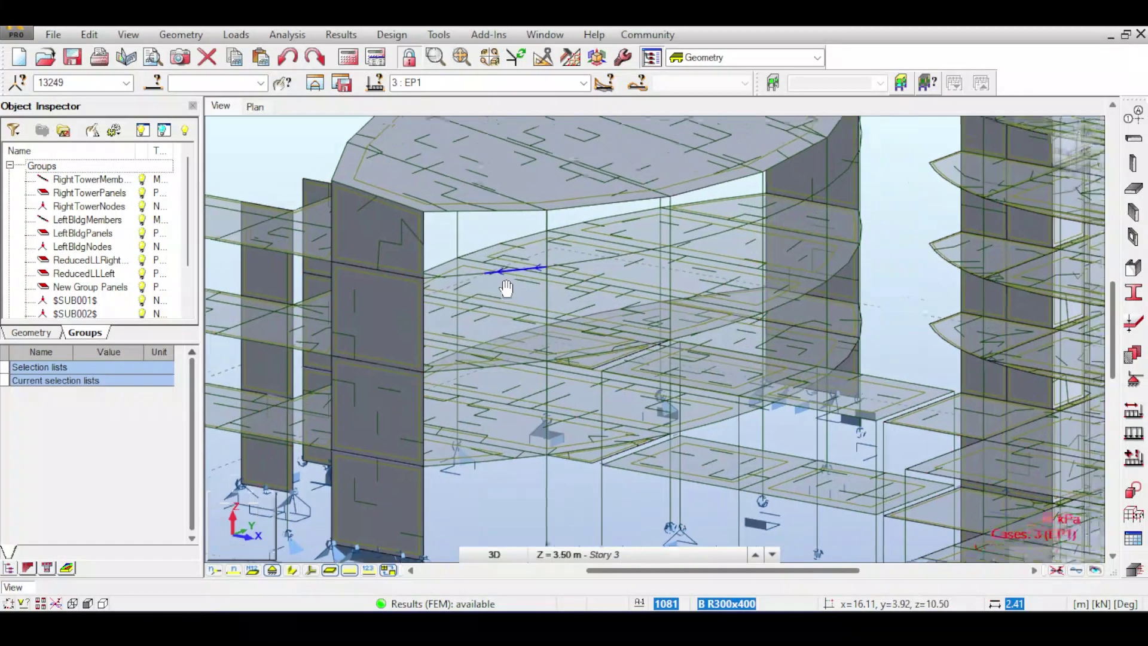
Step: Inspect the mesh of the lower building's oval roof slab (1096), especially the narrow strips along its curved edge
scroll(496, 296, down, 6)
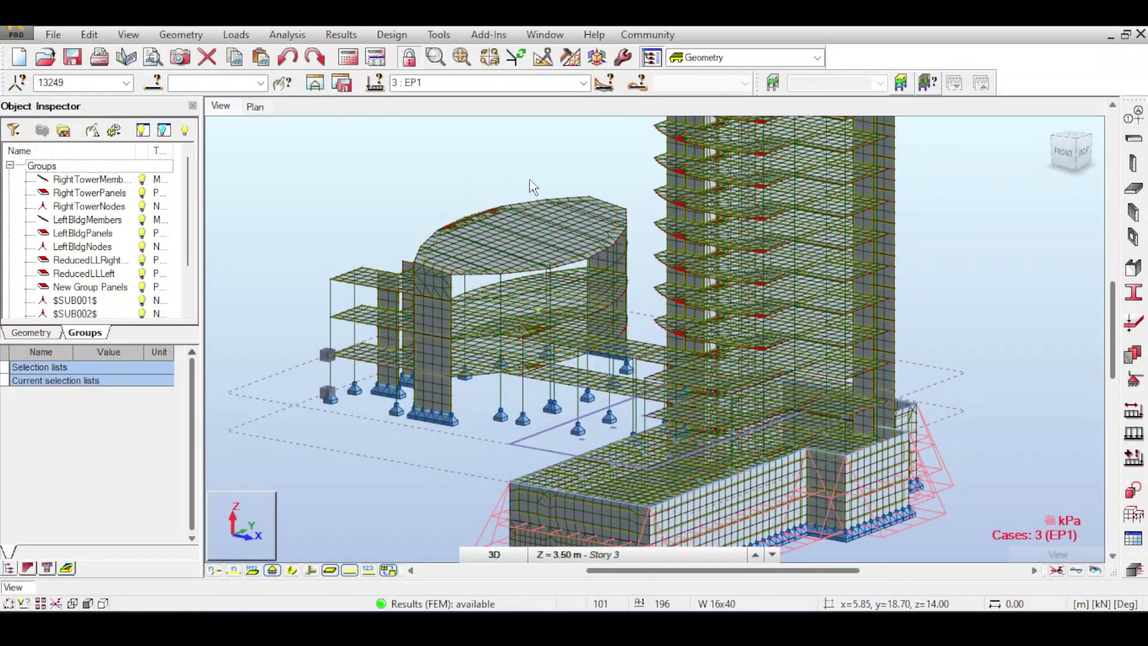
scroll(532, 187, up, 8)
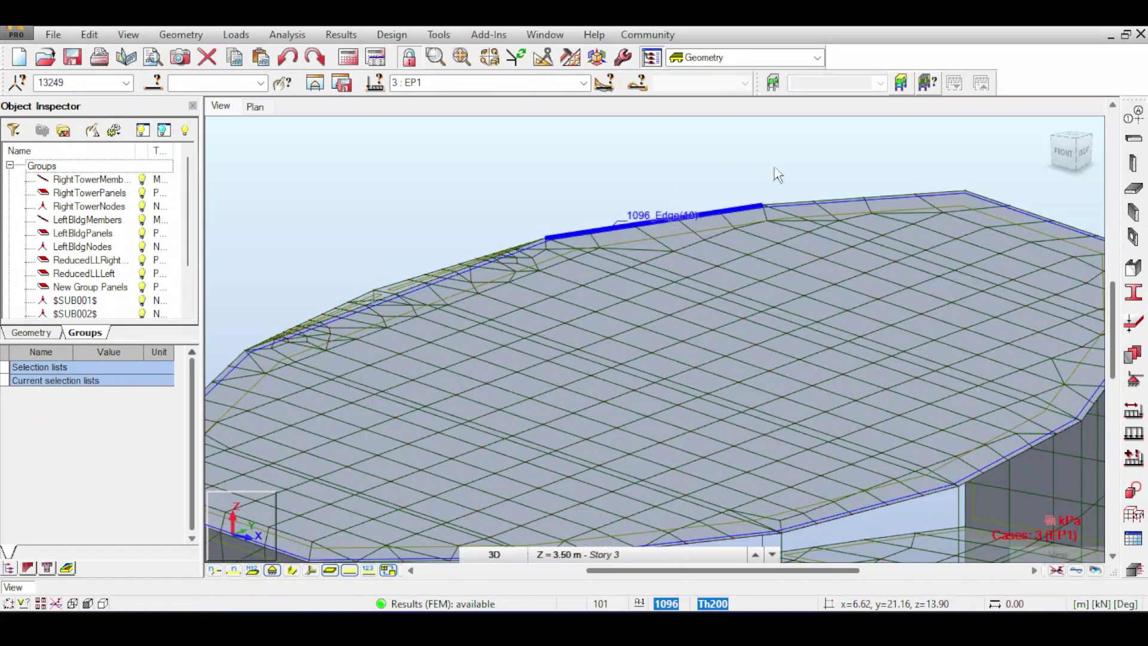
middle_drag(708, 156, 774, 113)
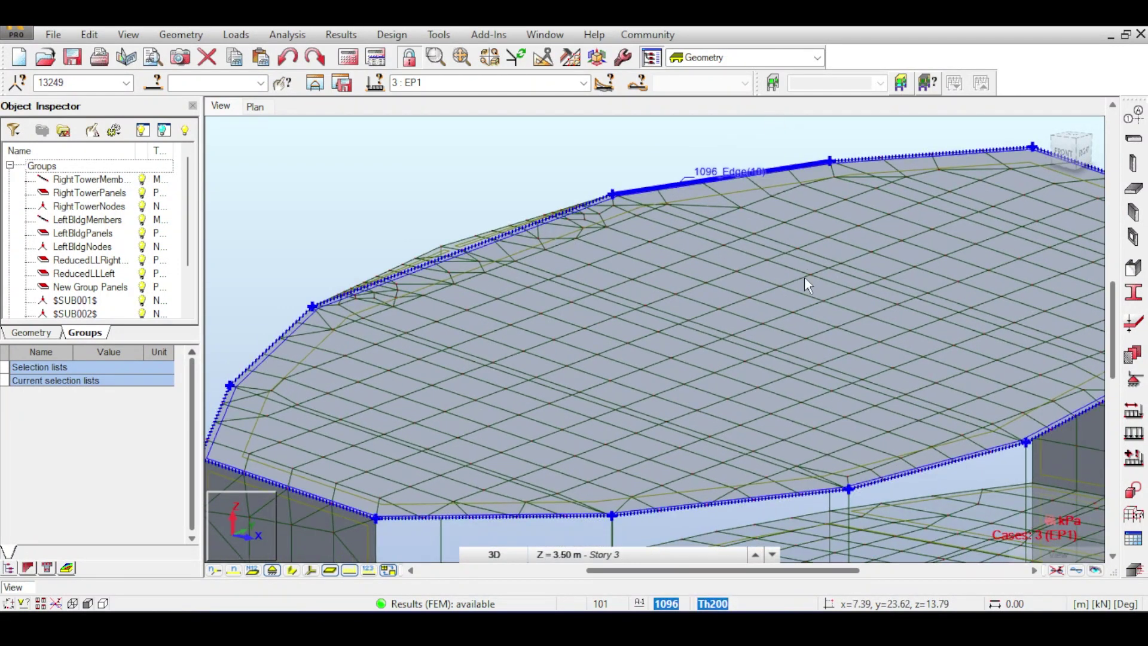
scroll(805, 276, down, 3)
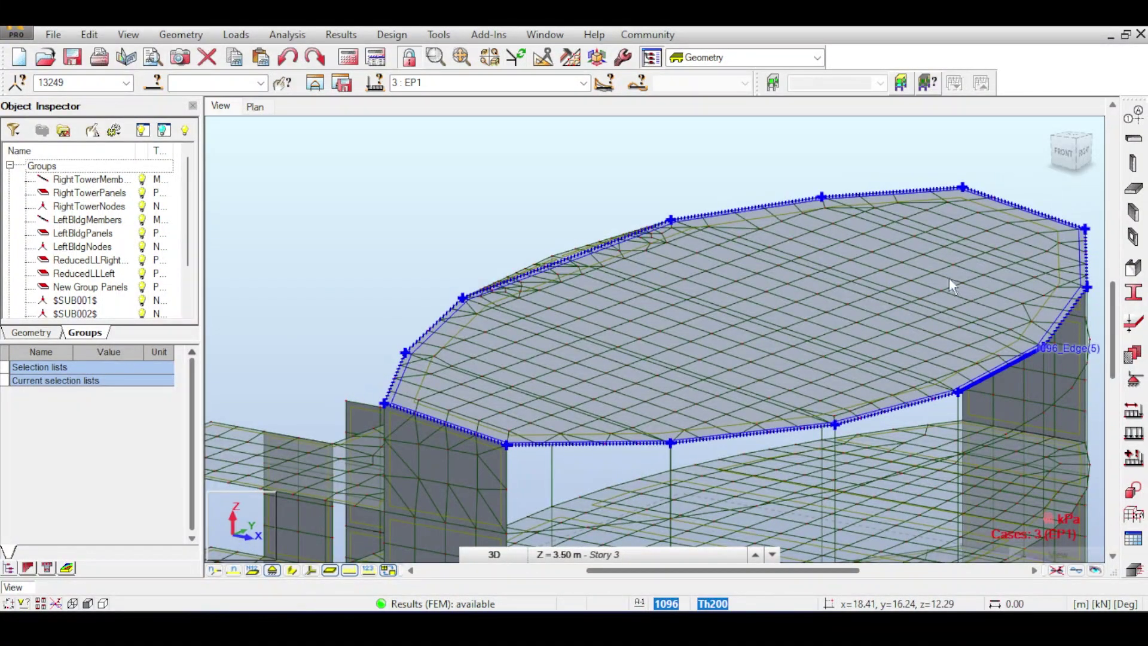
scroll(519, 253, up, 2)
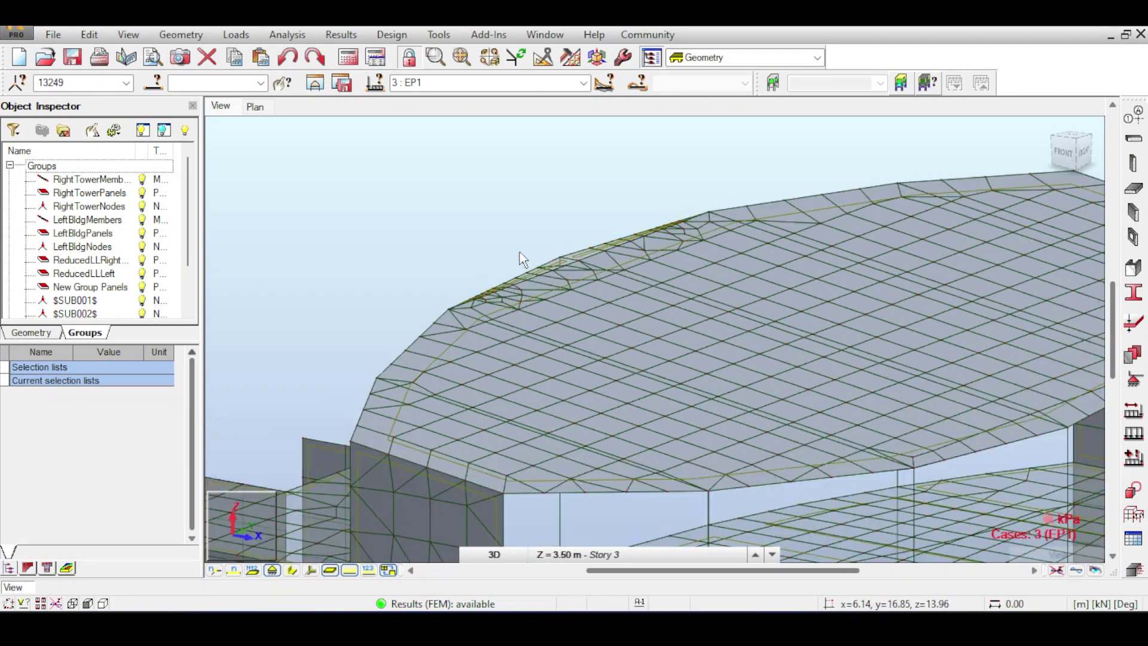
scroll(519, 252, up, 2)
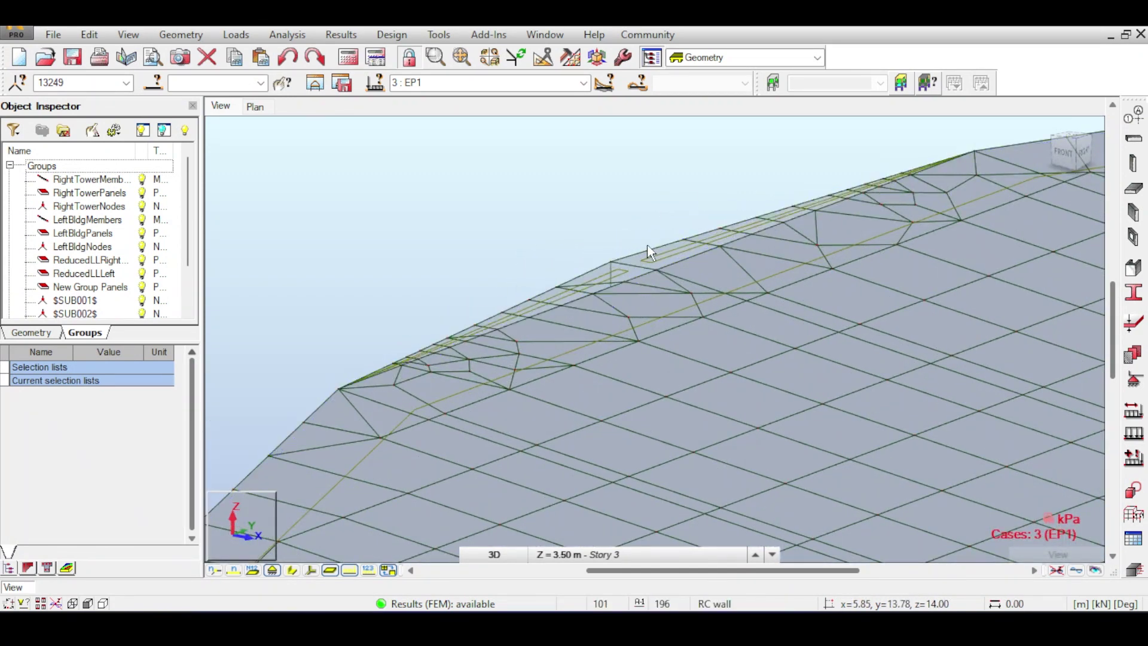
scroll(647, 250, down, 5)
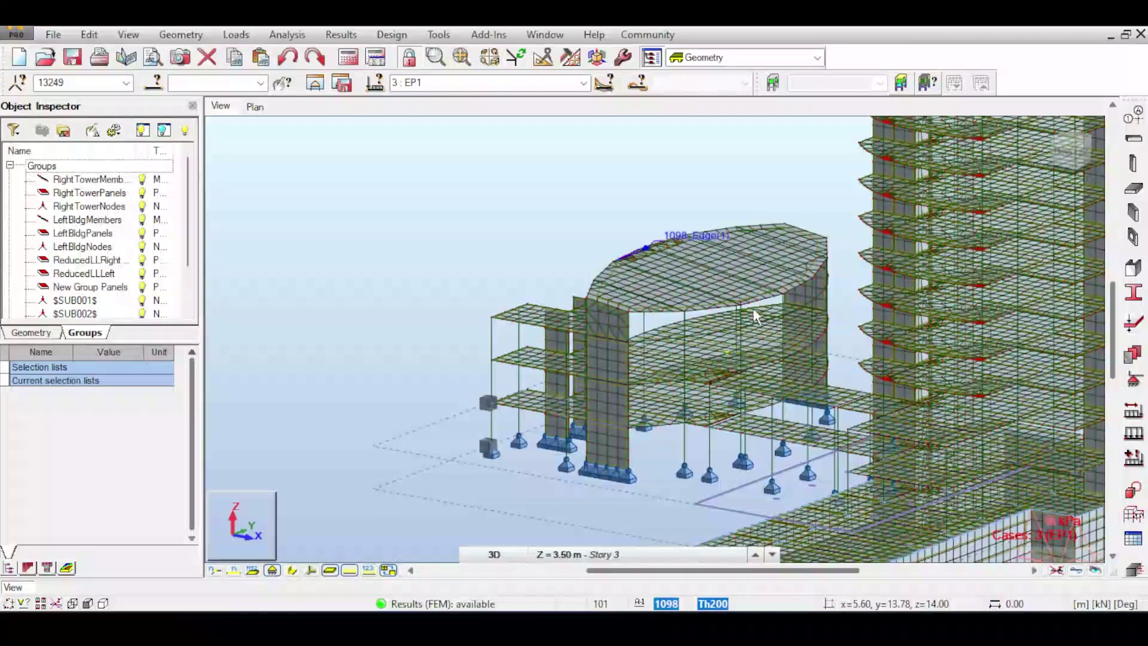
Step: Display the map of xx moments on the panels of the whole model for load case EP1
middle_drag(753, 304, 493, 202)
middle_drag(828, 317, 738, 288)
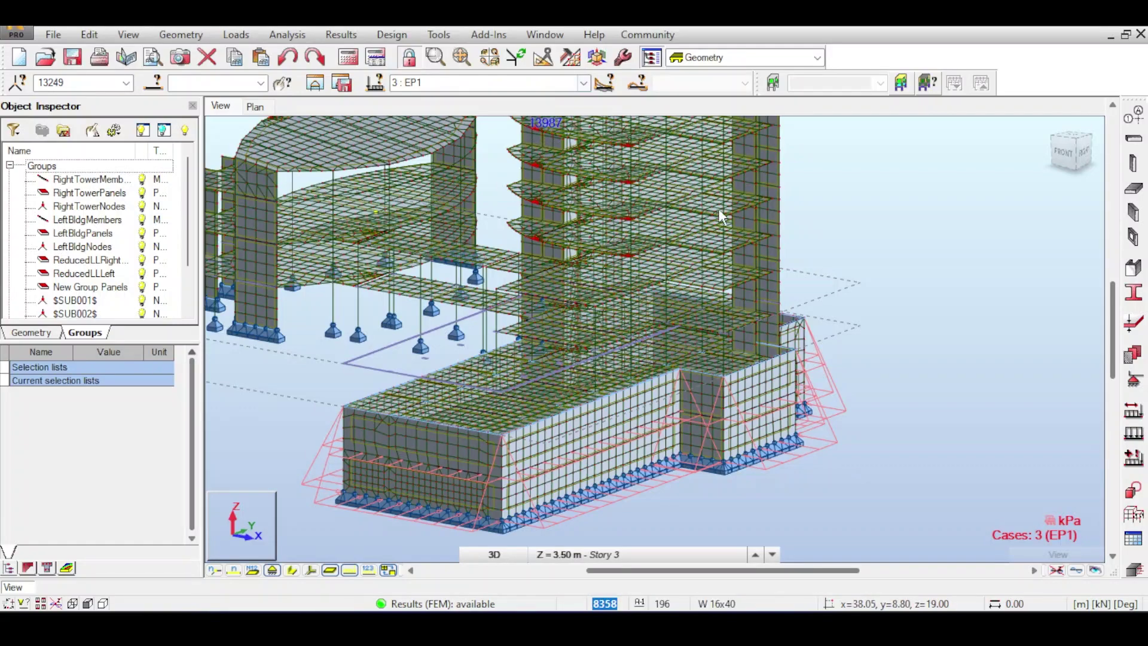
middle_drag(725, 221, 802, 300)
scroll(804, 299, down, 5)
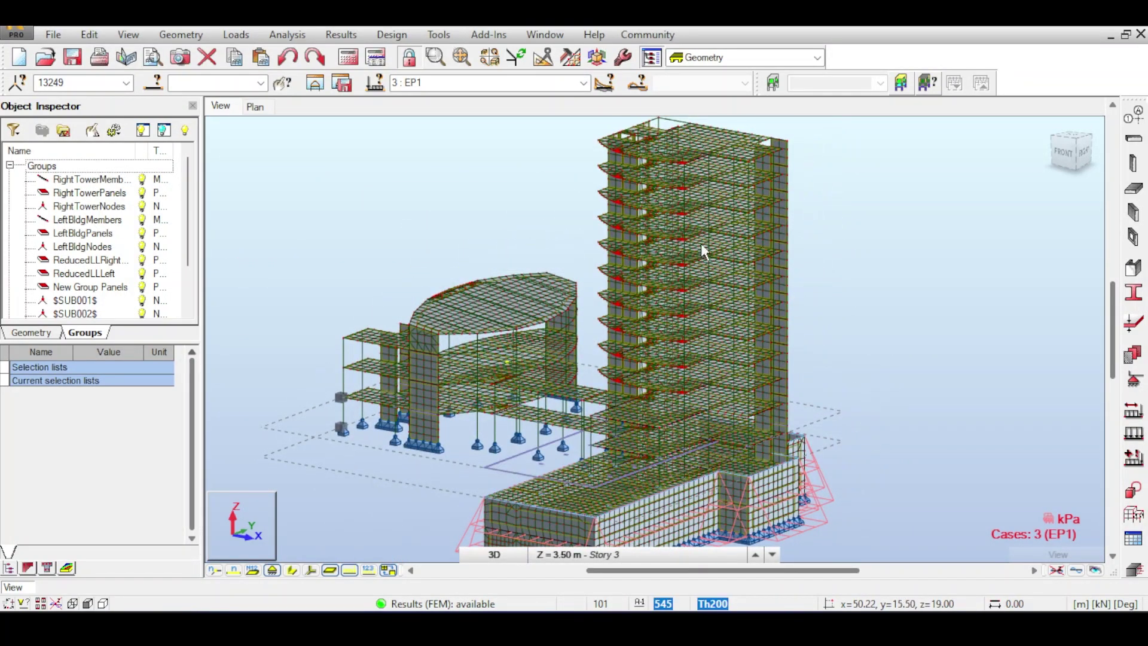
click(583, 84)
click(581, 89)
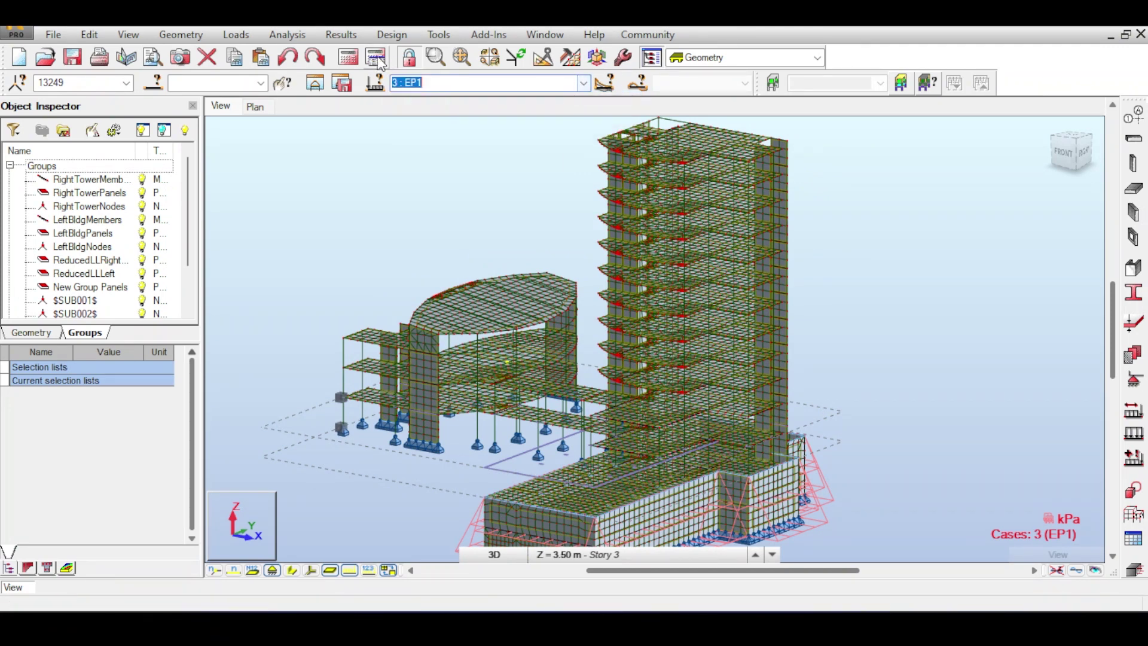
click(341, 34)
click(364, 130)
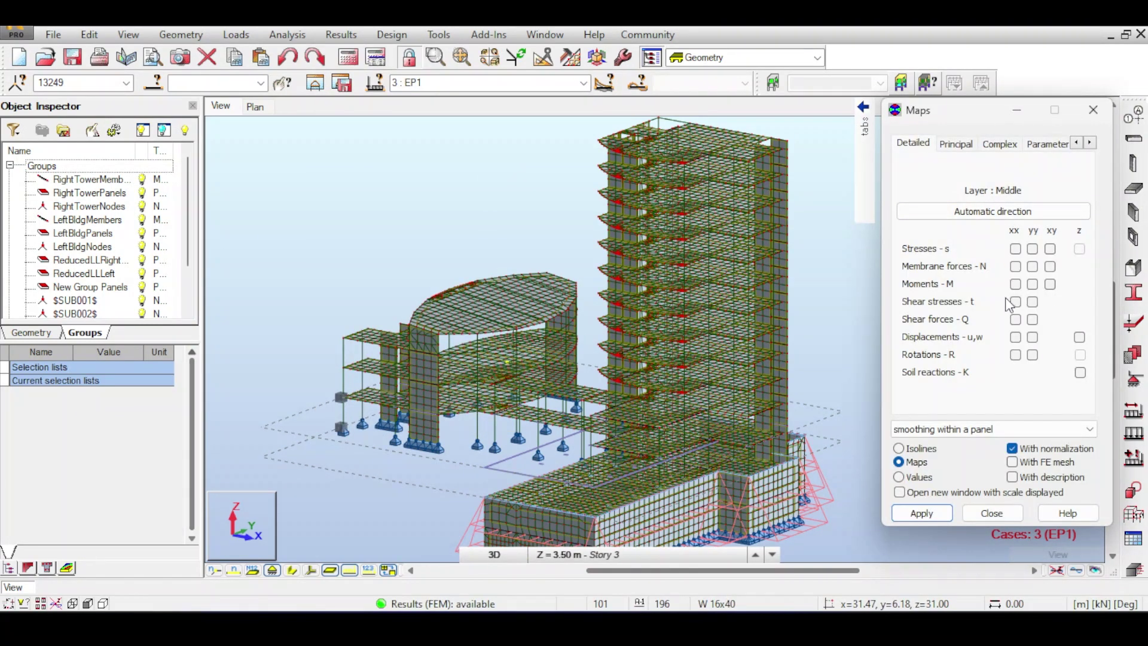
click(1015, 284)
click(924, 513)
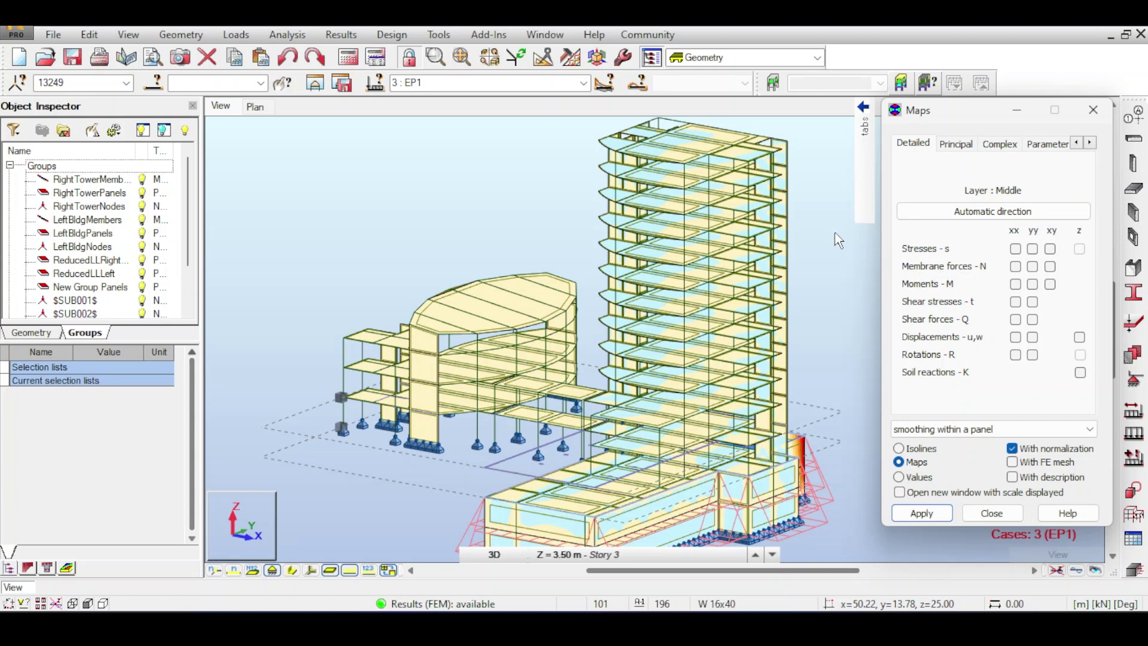
Step: Display the map of yy moments on the panels and clear the maps from the model
click(1033, 284)
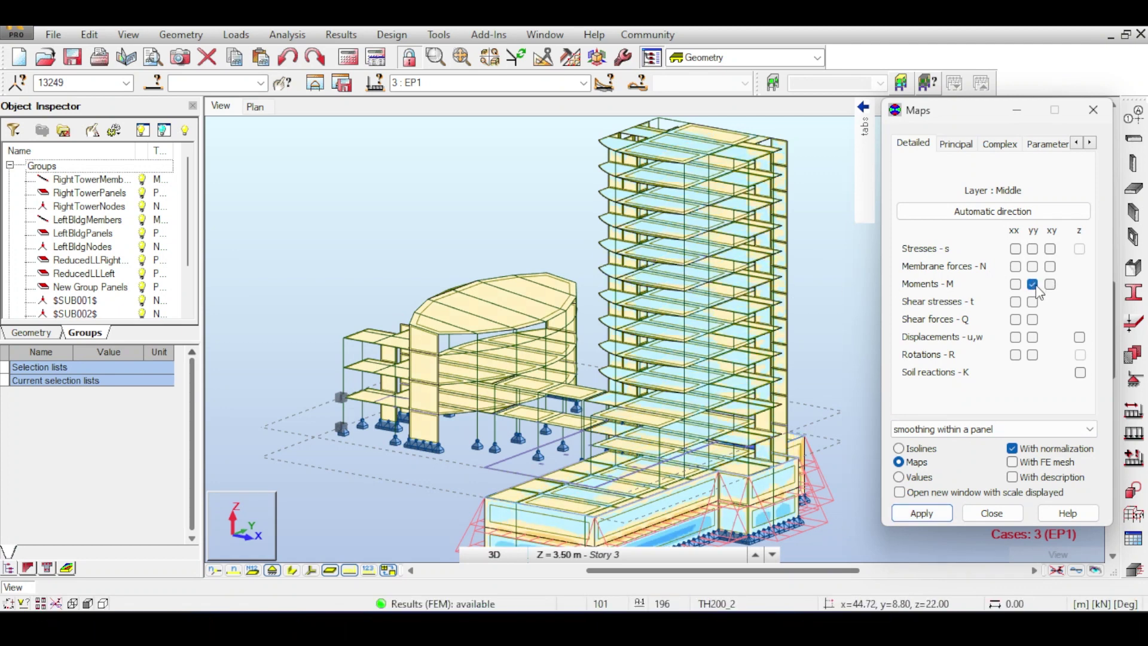
click(920, 515)
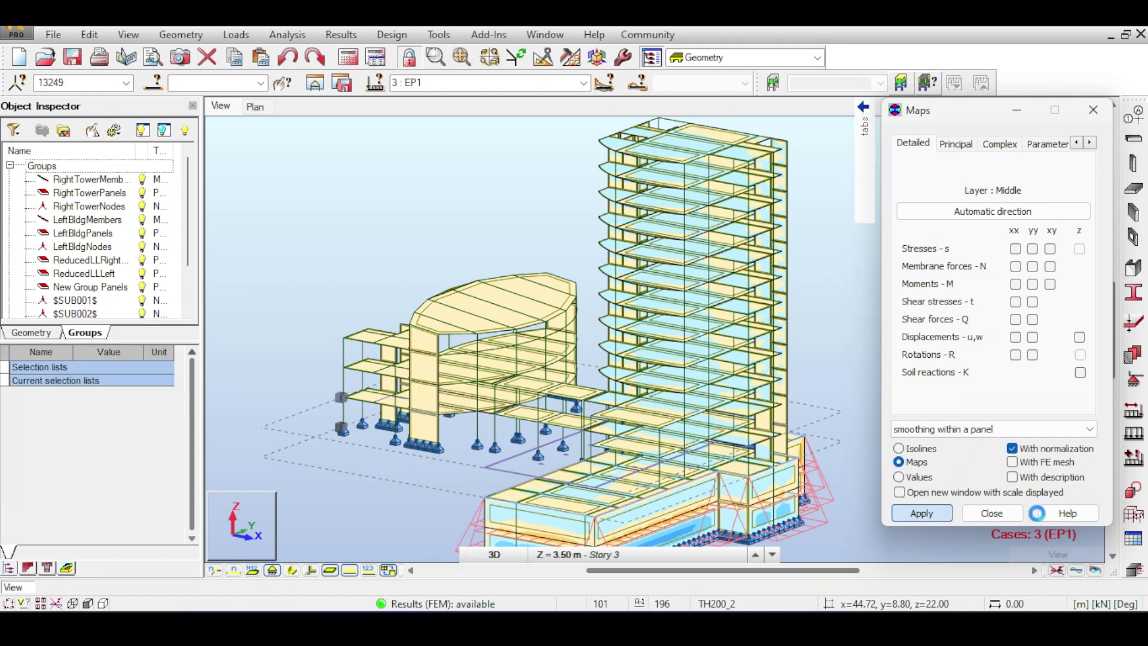
click(1094, 110)
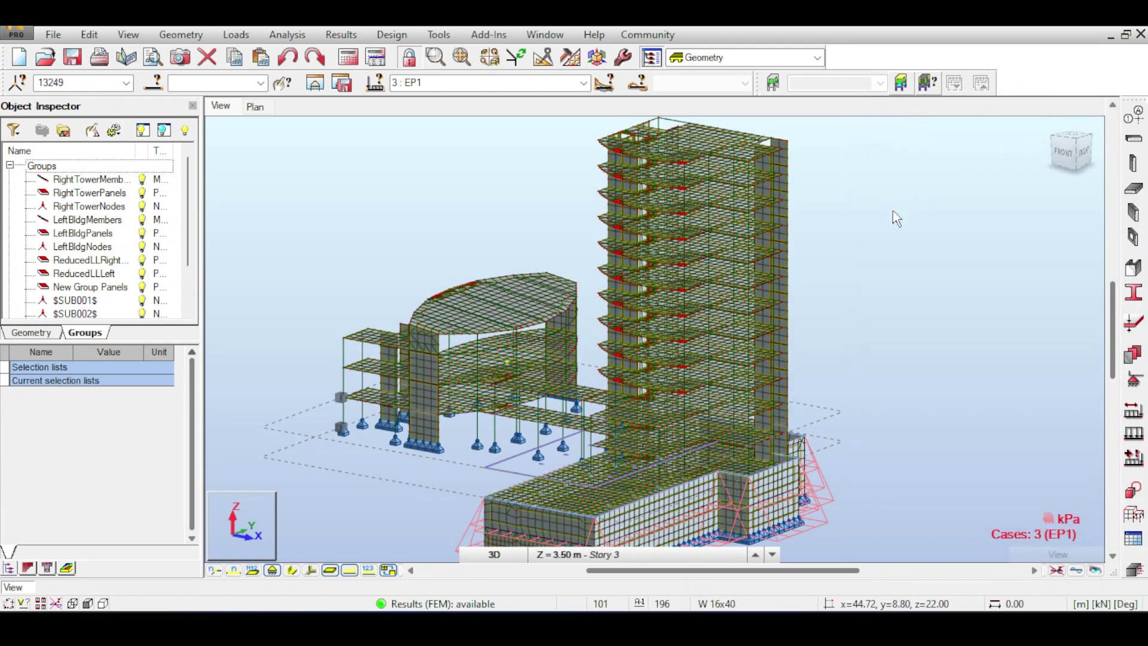
Step: Show the complete model from a higher angle in the rendered structure view with materials, shadow and ground
middle_drag(892, 211, 836, 203)
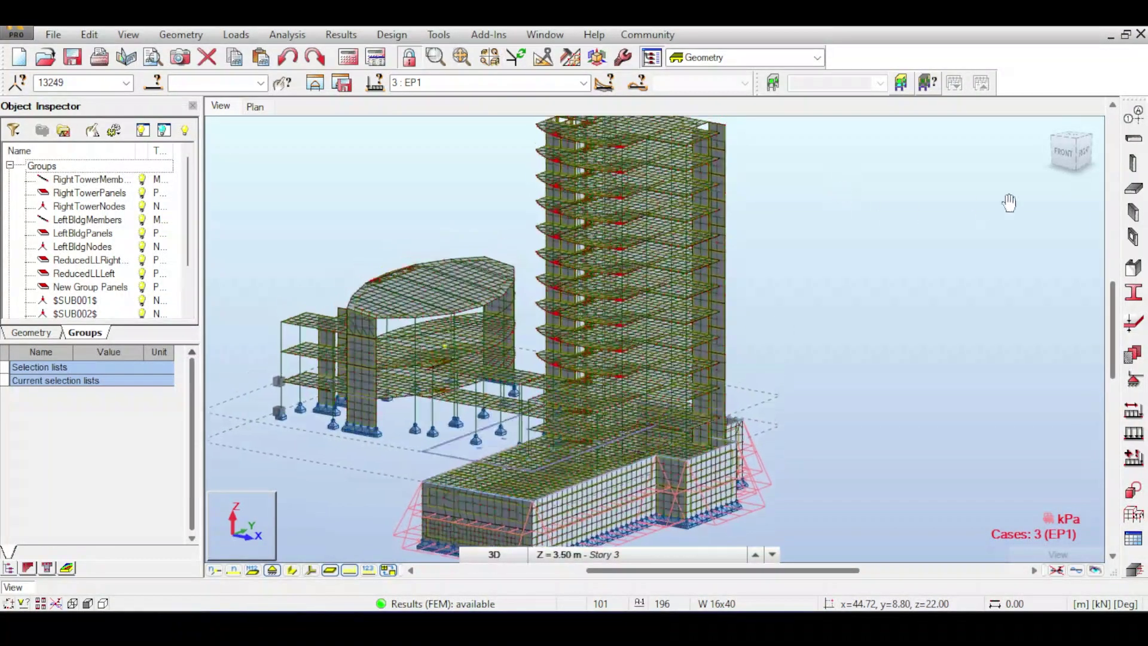
drag(1079, 148, 1078, 158)
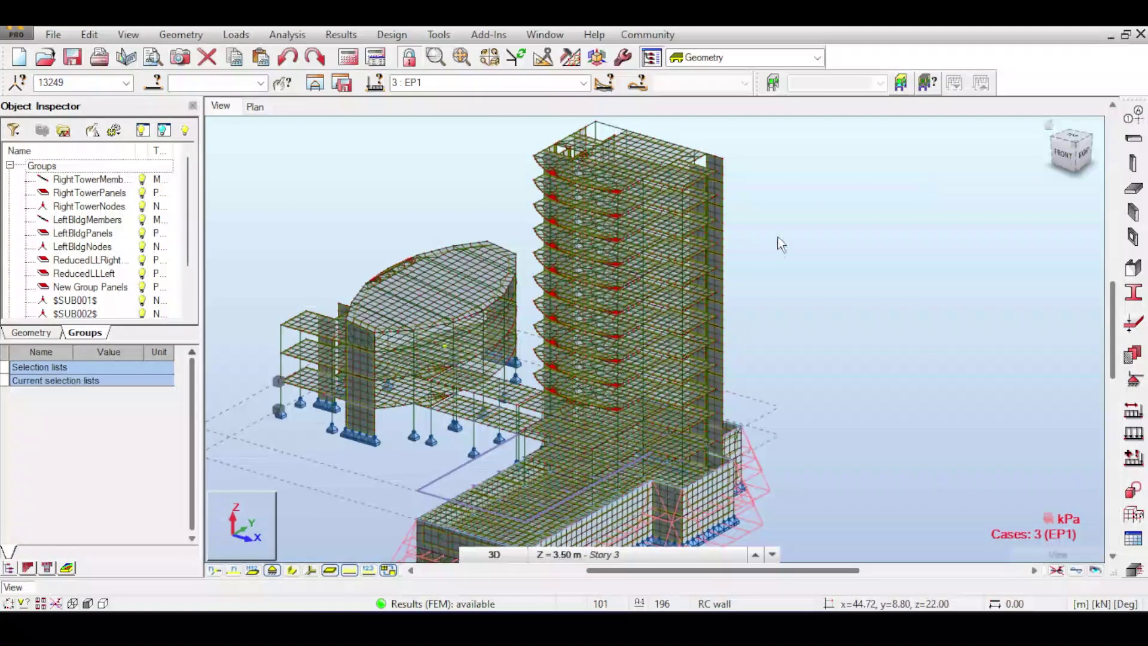
middle_drag(780, 240, 839, 230)
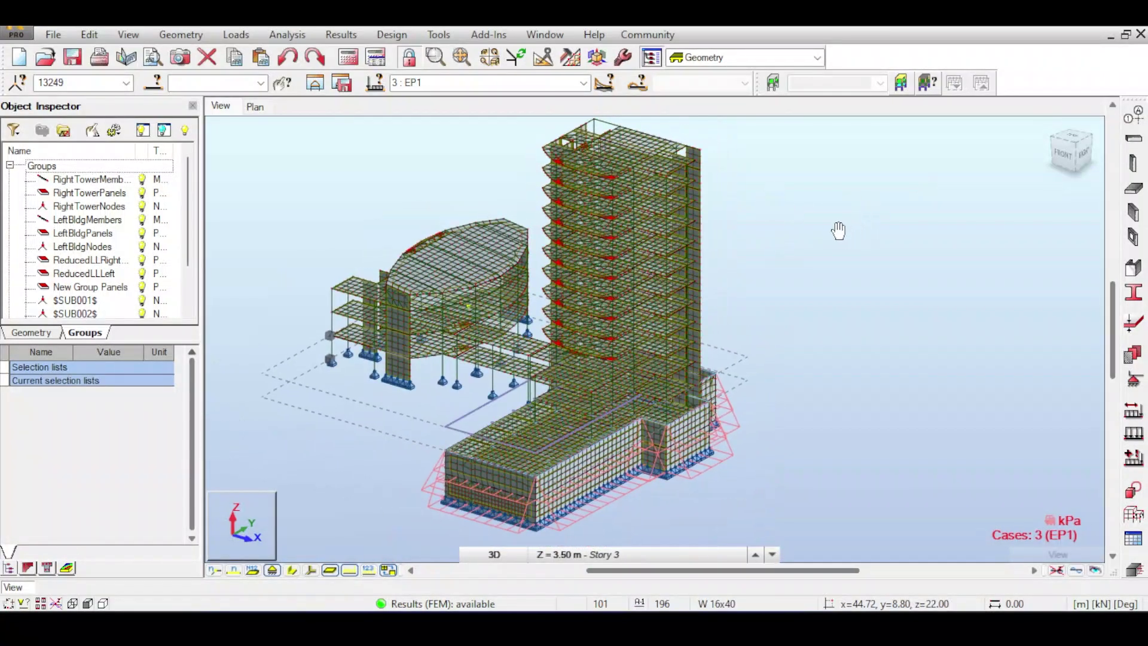
click(1057, 570)
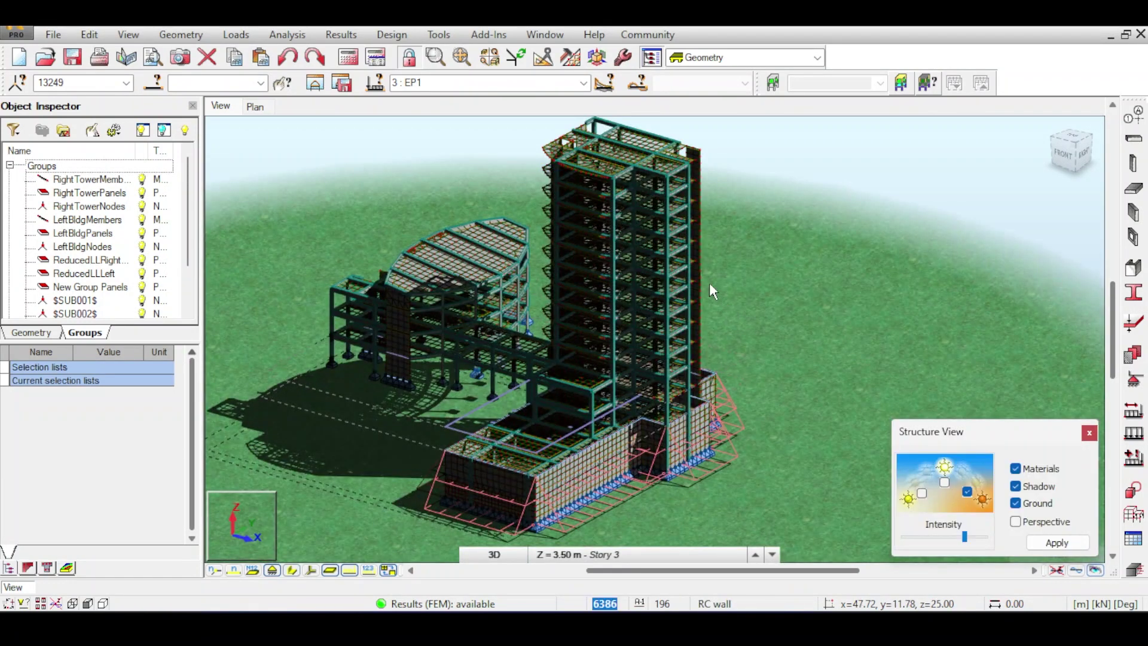
Step: Switch the displayed load case to DL1 and close the rendered structure view
click(585, 83)
click(504, 98)
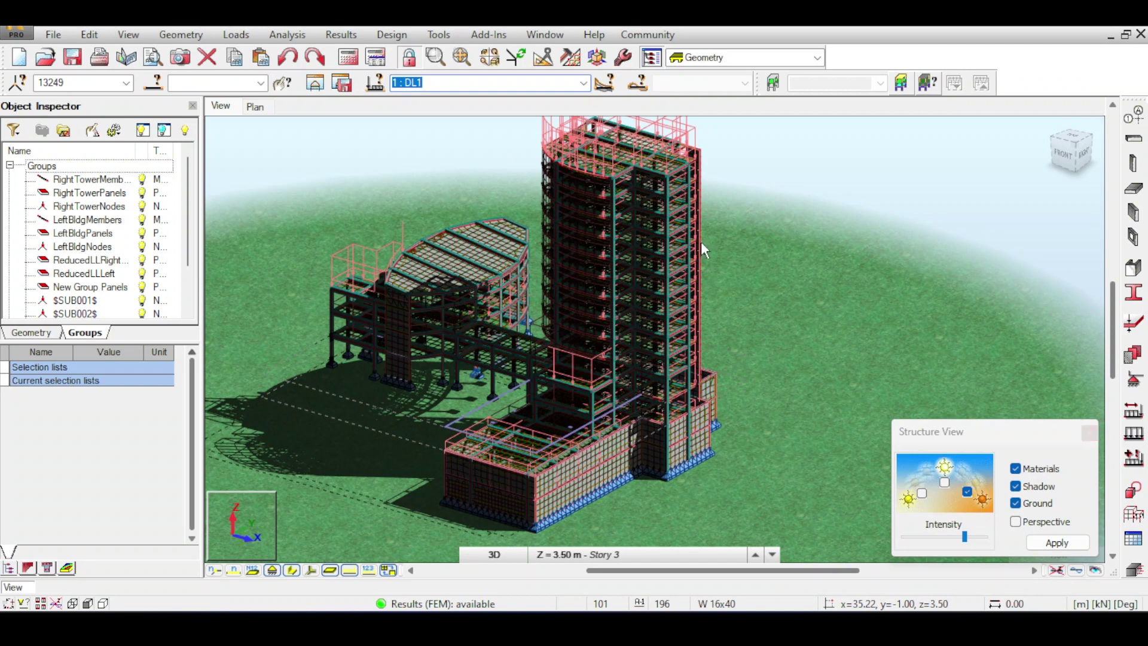
click(1089, 431)
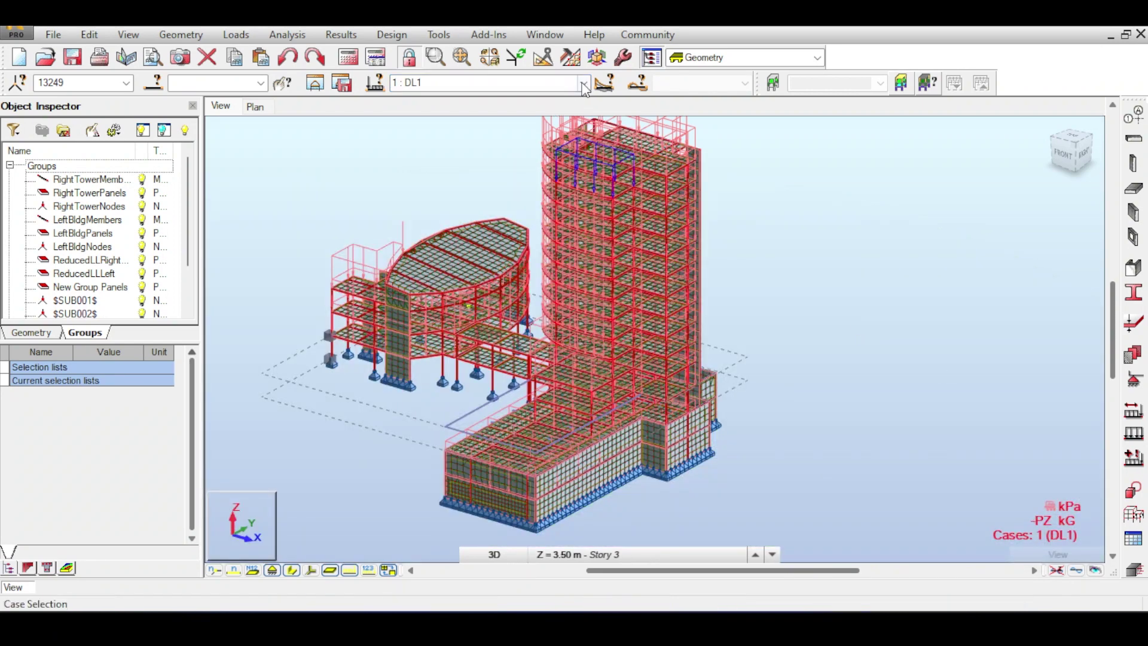
Step: Show the deformed shape of the structure for load case LL1 and inspect the tower's upper floors
click(583, 83)
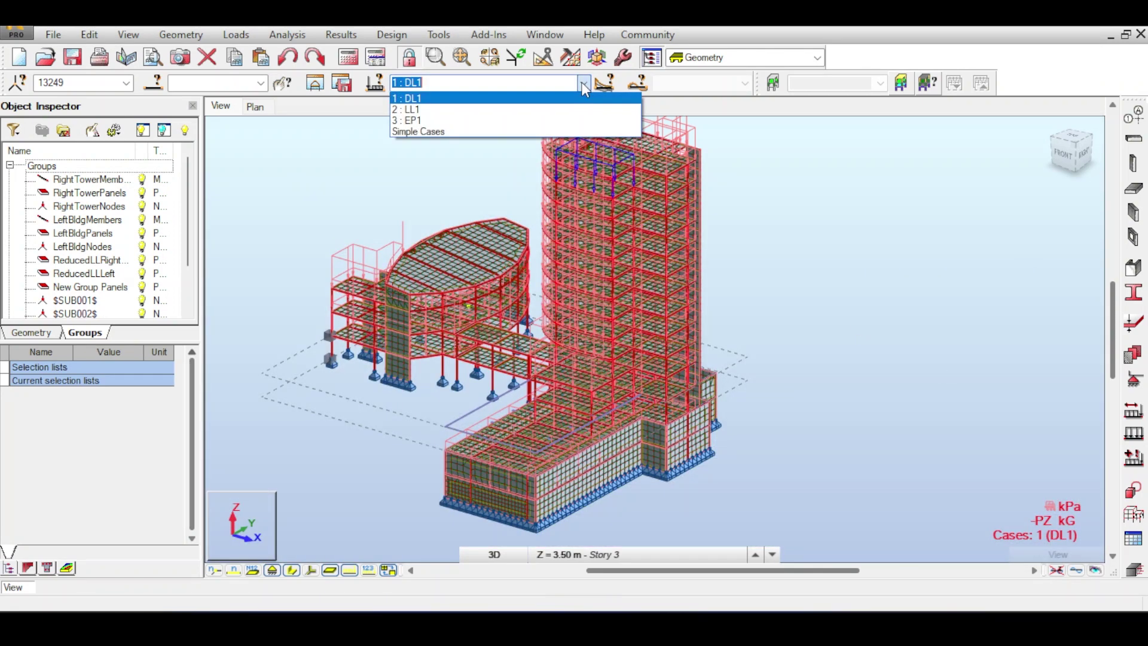
click(517, 111)
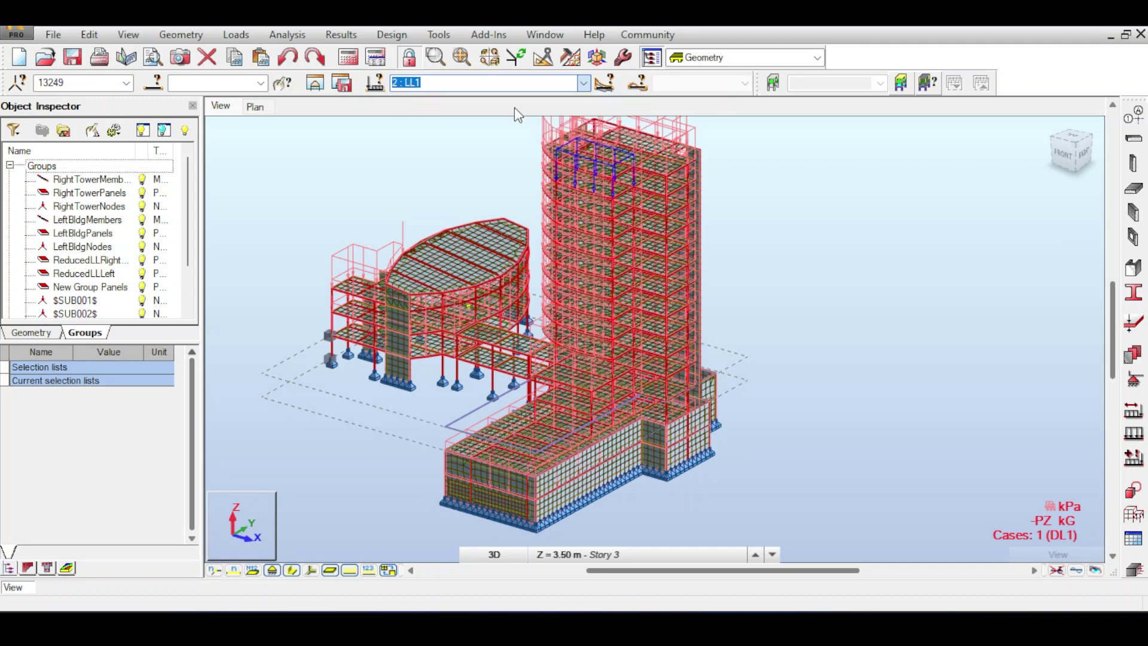
click(1077, 571)
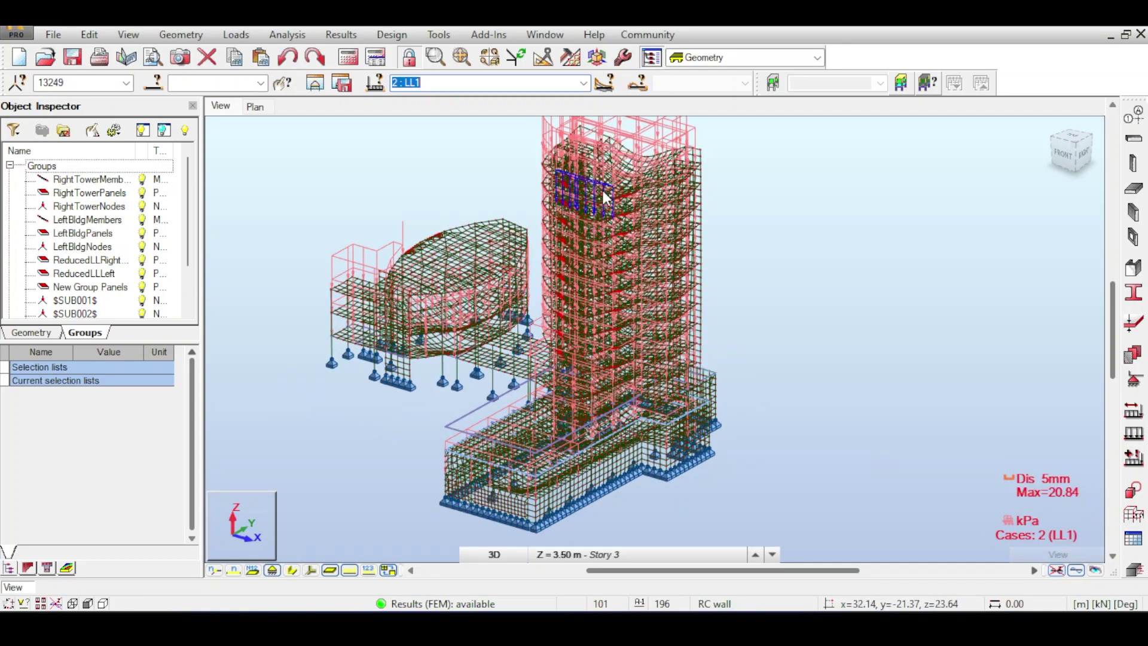
scroll(604, 194, up, 5)
middle_drag(665, 179, 670, 275)
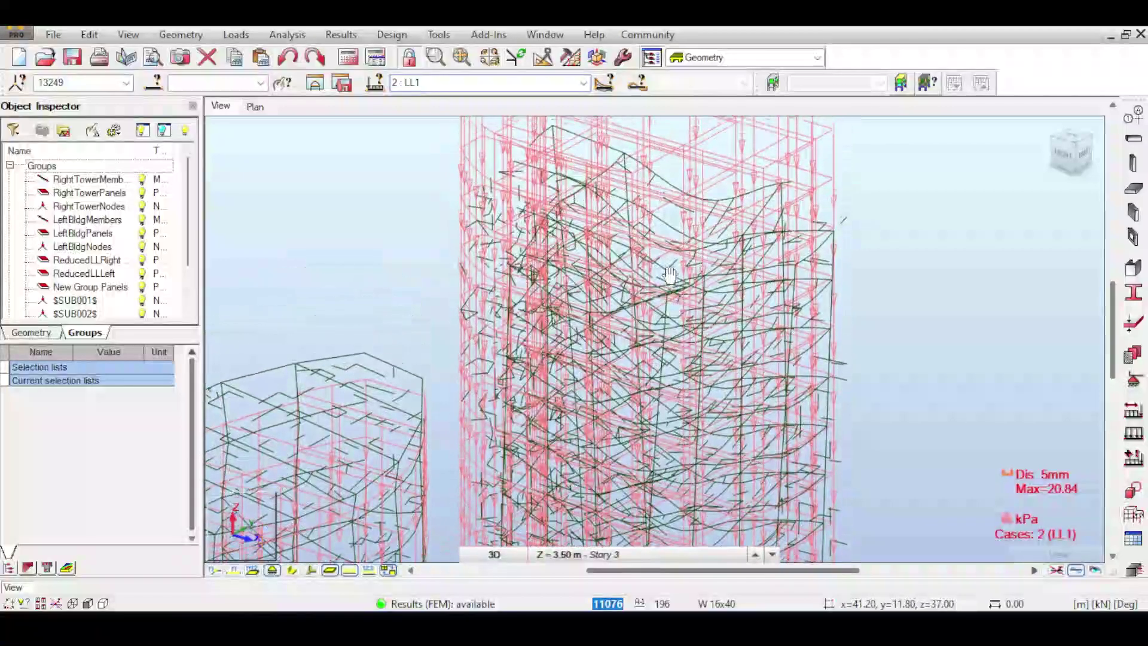
scroll(680, 263, down, 3)
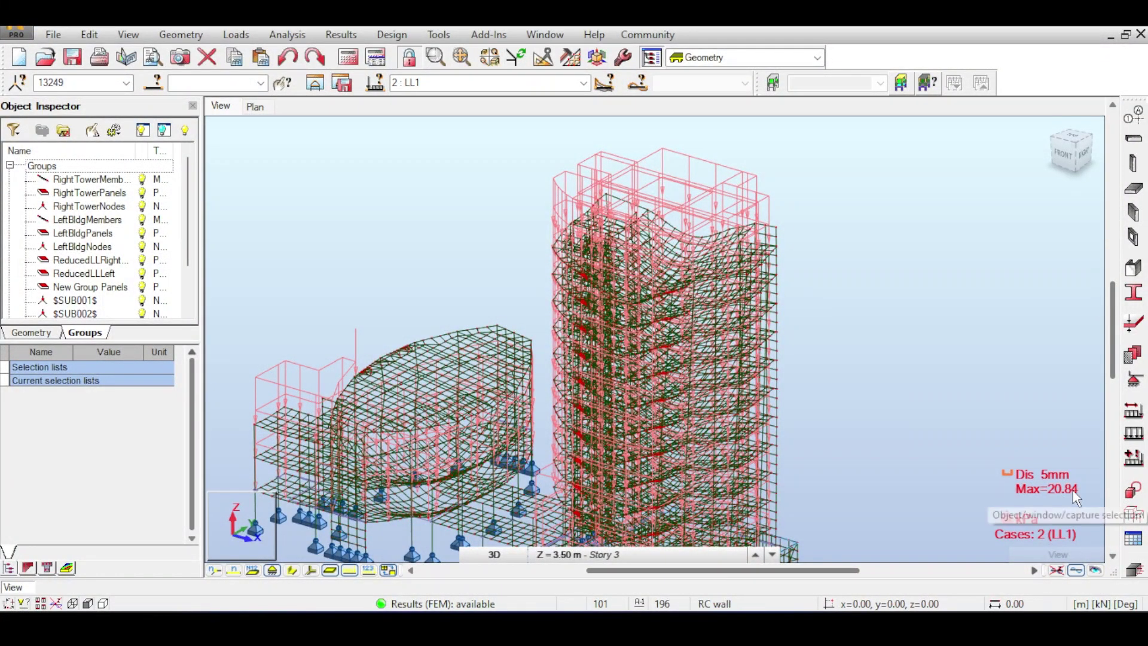
Step: Display the deformed shape for load case DL1
click(585, 84)
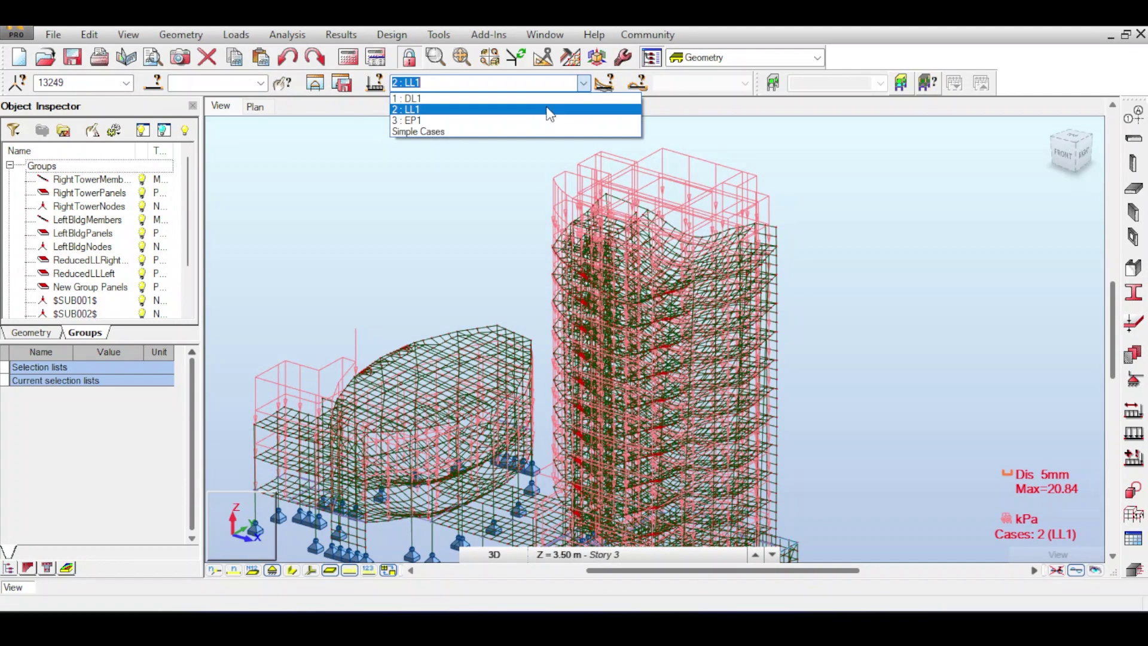
click(544, 97)
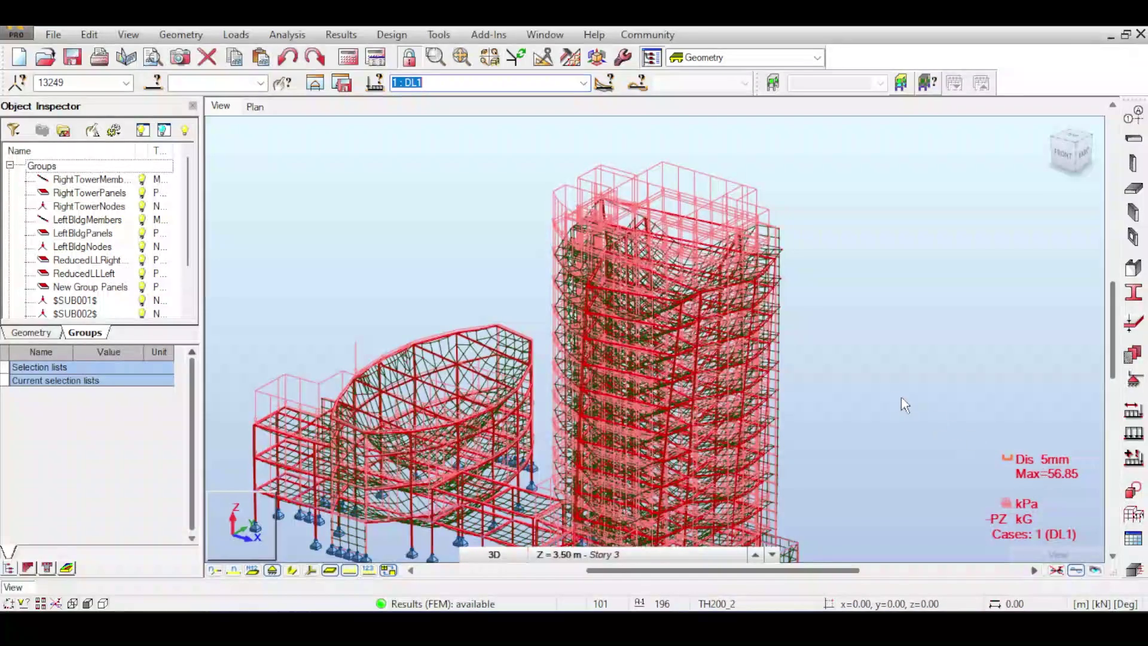
Step: Examine the tower's DL1 deformed shape in 3D and from the top view, focusing on how its floors displace in plan
scroll(902, 405, down, 5)
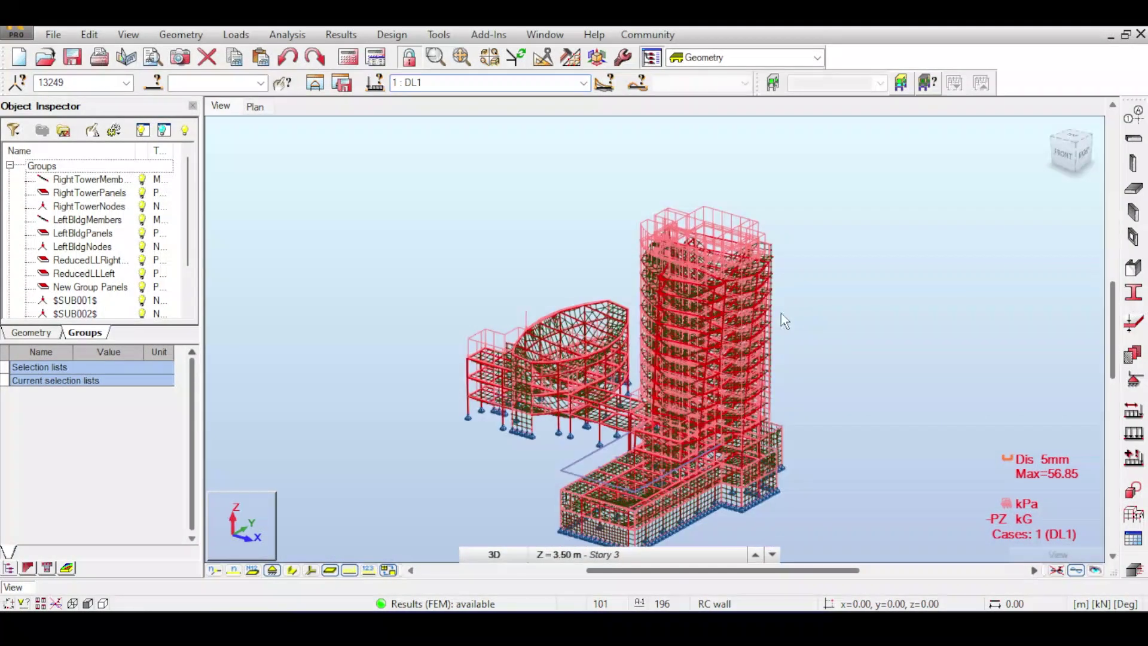
scroll(745, 302, up, 4)
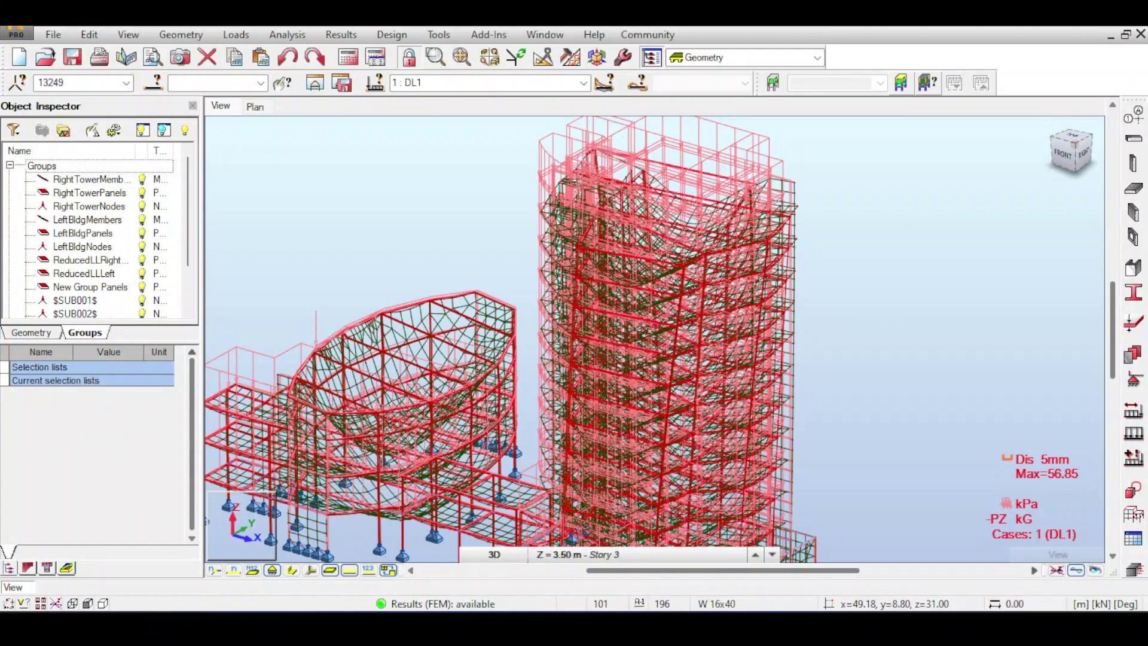
drag(1092, 135, 1074, 140)
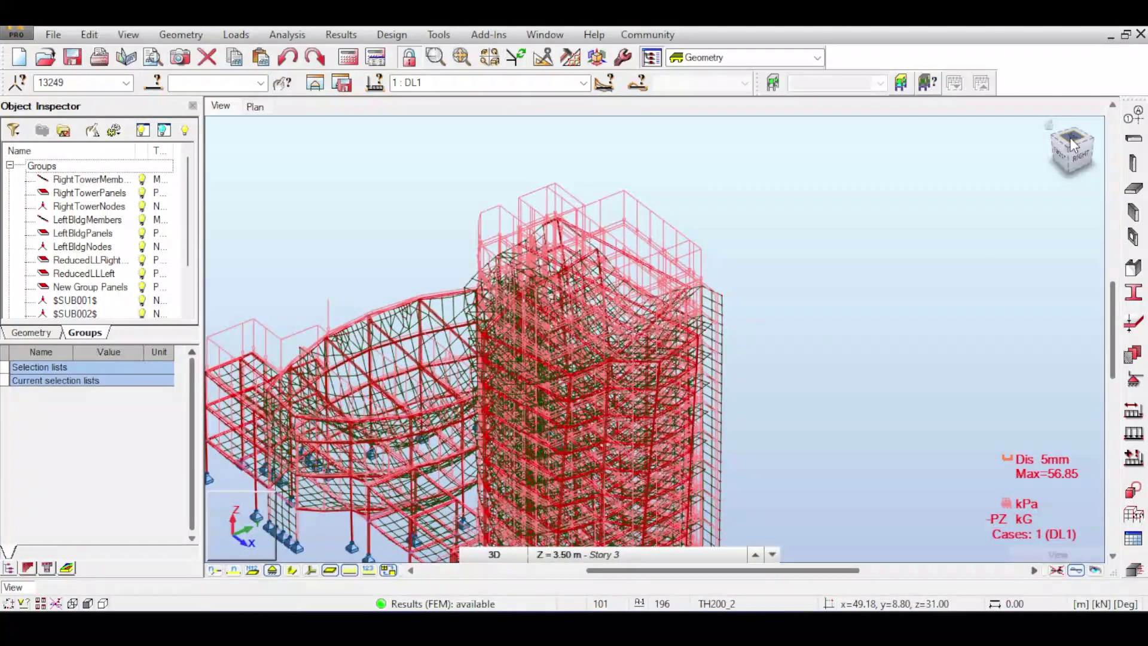
click(1071, 139)
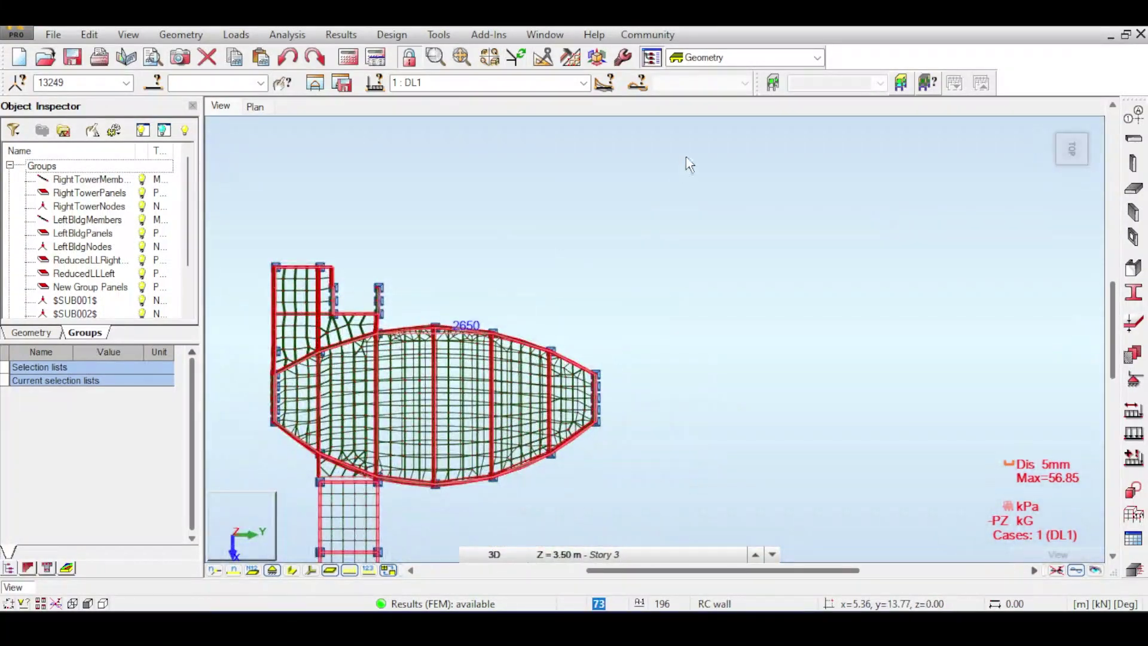
middle_drag(420, 333, 687, 157)
middle_drag(688, 346, 687, 174)
scroll(735, 426, up, 1)
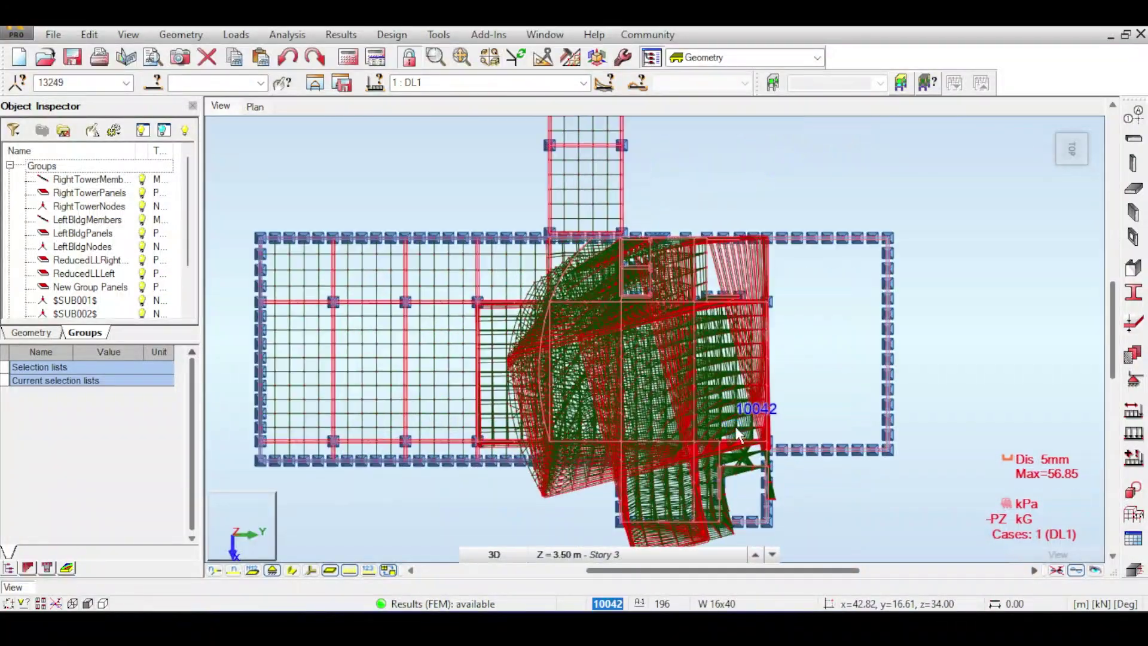
scroll(738, 435, up, 1)
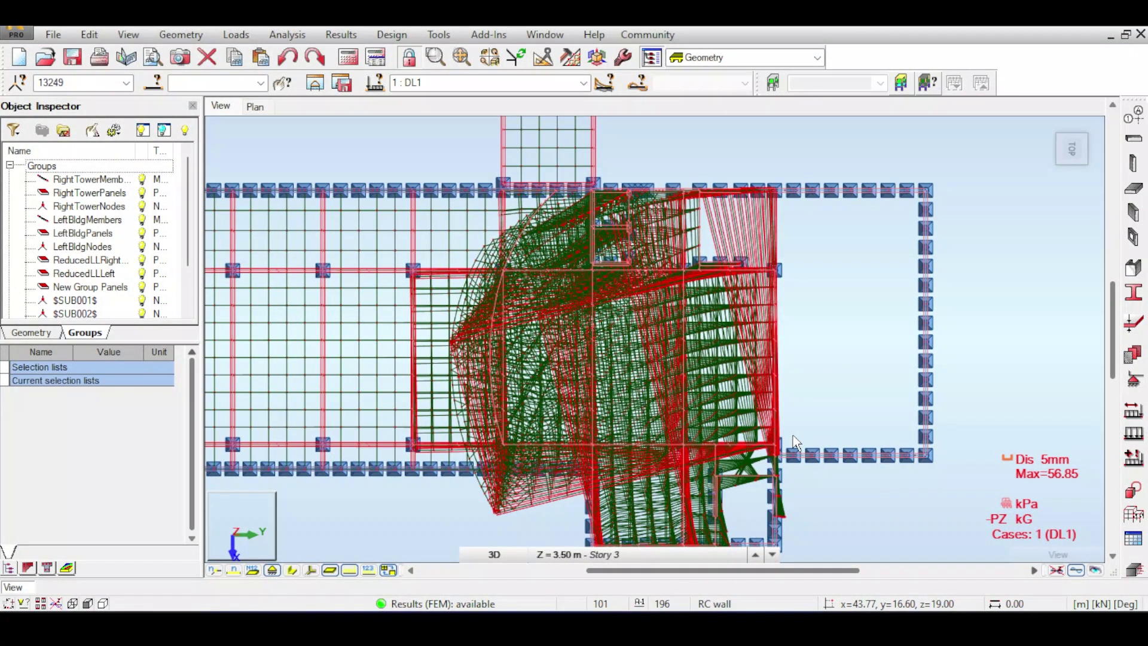
scroll(796, 442, up, 3)
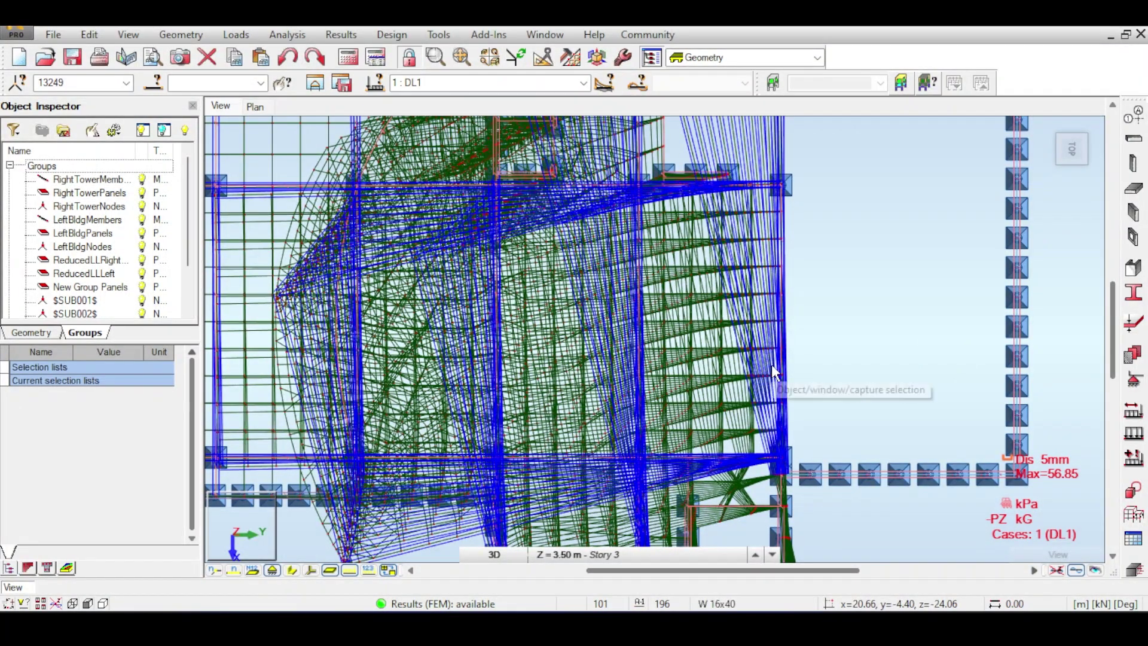
scroll(771, 364, down, 2)
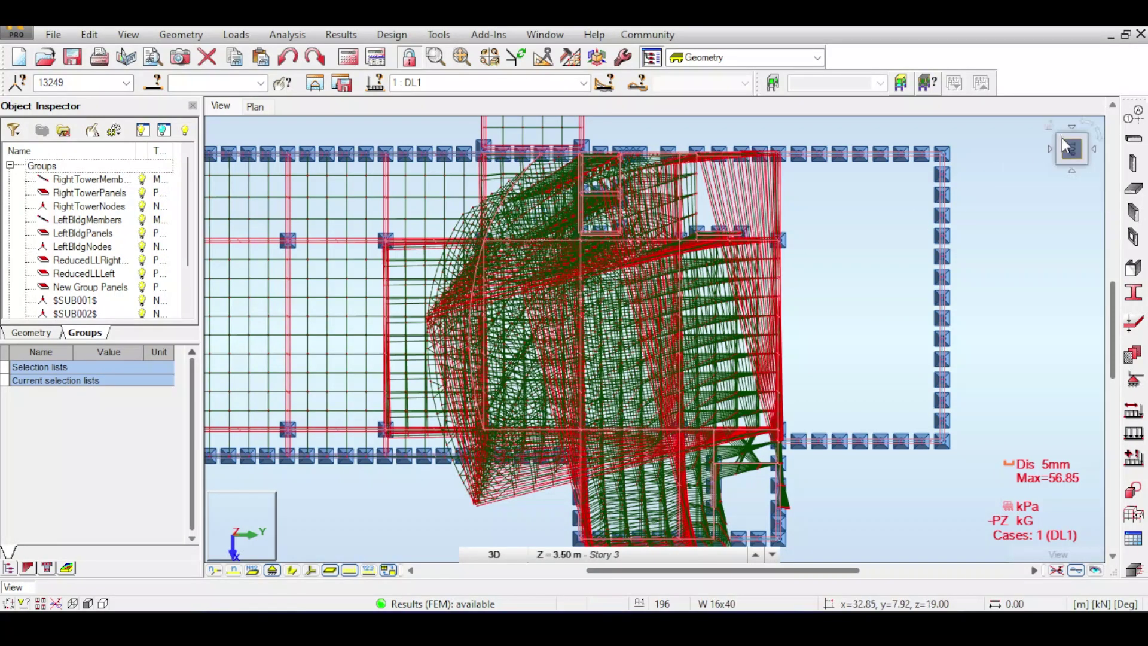
Step: Return to the 3D home view and examine the DL1 deformed shape of the tower and the adjoining lower building from several angles
click(1048, 129)
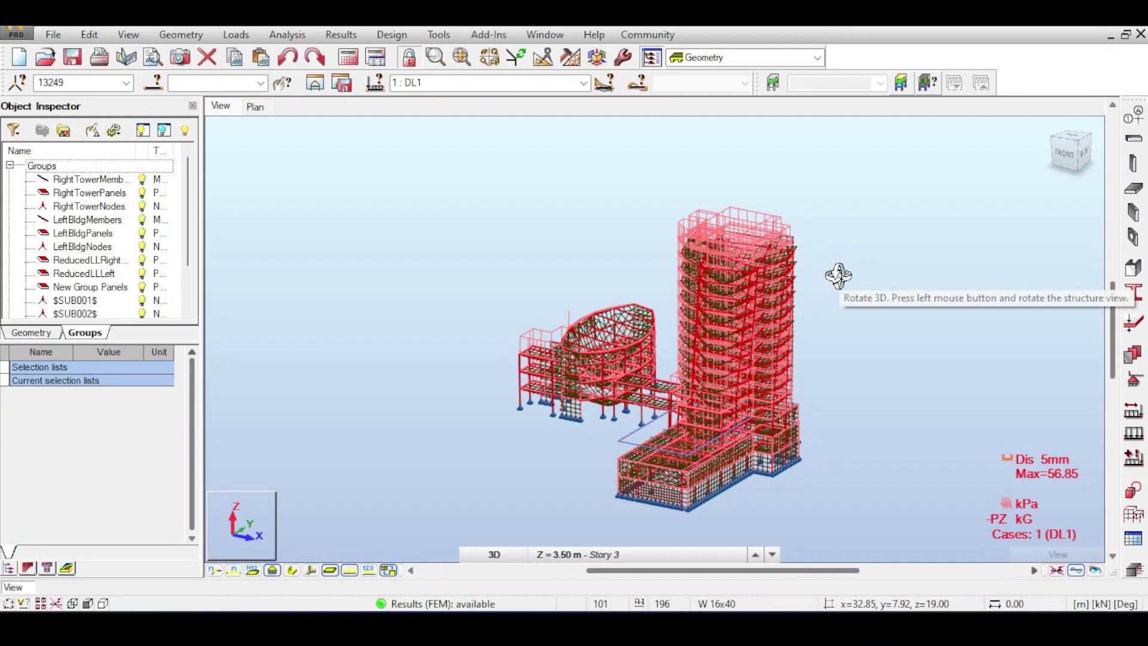
scroll(839, 275, up, 1)
drag(839, 275, 851, 244)
drag(920, 233, 907, 251)
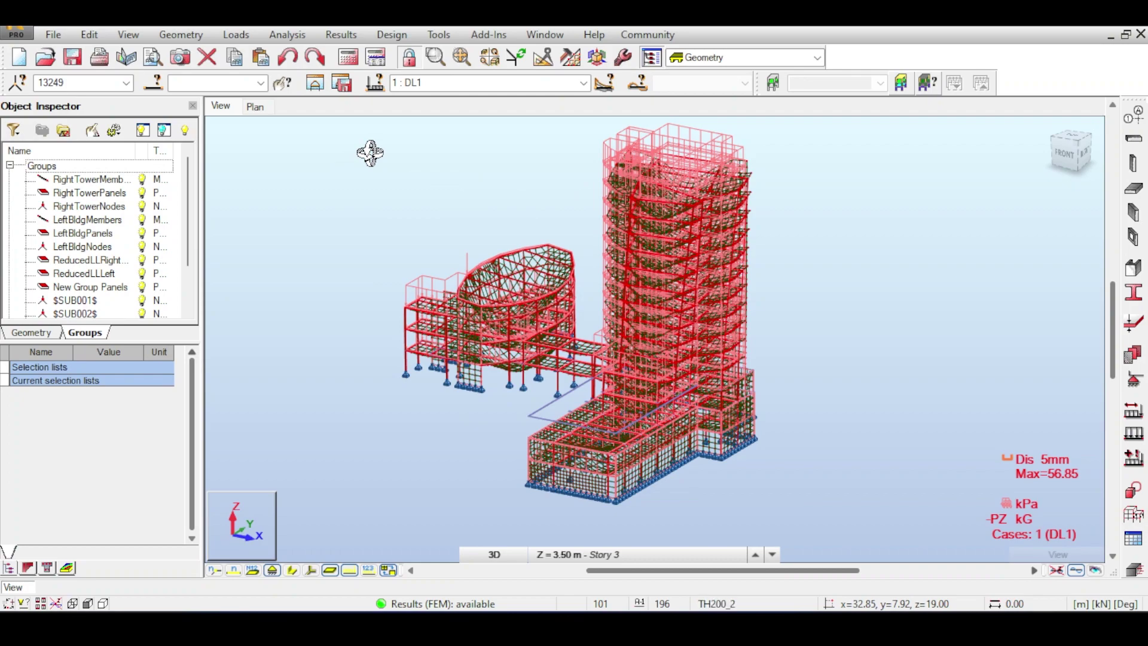
drag(371, 154, 453, 164)
shift+middle_drag(457, 156, 457, 301)
shift+middle_drag(456, 300, 409, 241)
mouse_move(409, 242)
mouse_down()
mouse_move(344, 215)
mouse_move(257, 218)
mouse_move(263, 250)
mouse_move(461, 282)
mouse_move(487, 231)
mouse_move(451, 246)
mouse_move(419, 232)
mouse_up()
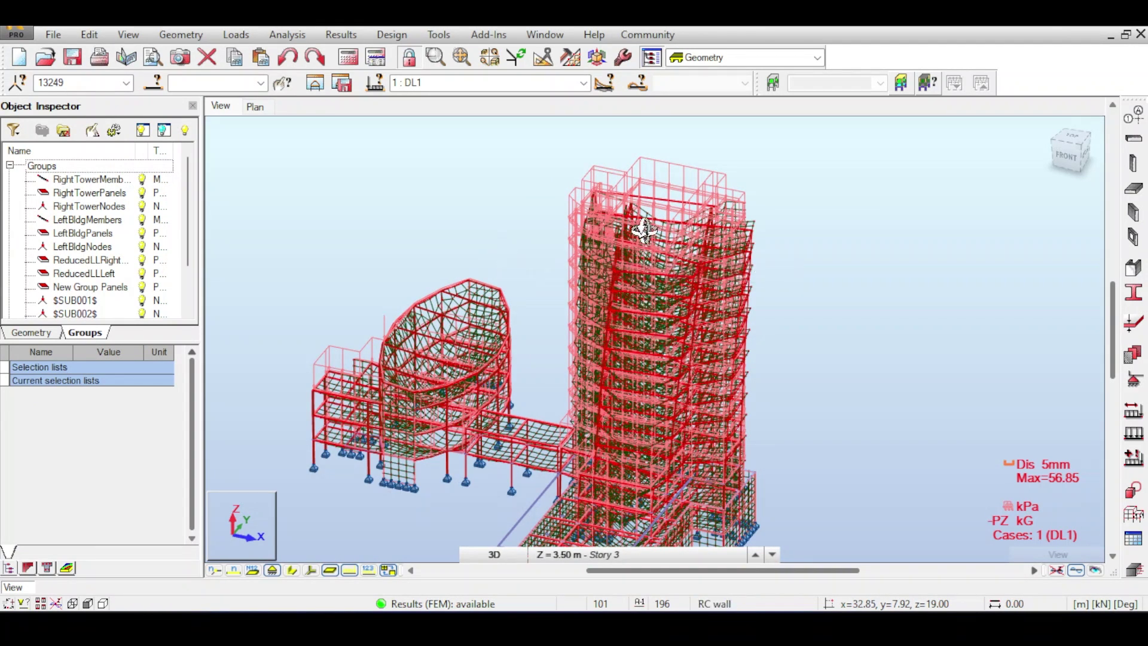
scroll(787, 287, down, 2)
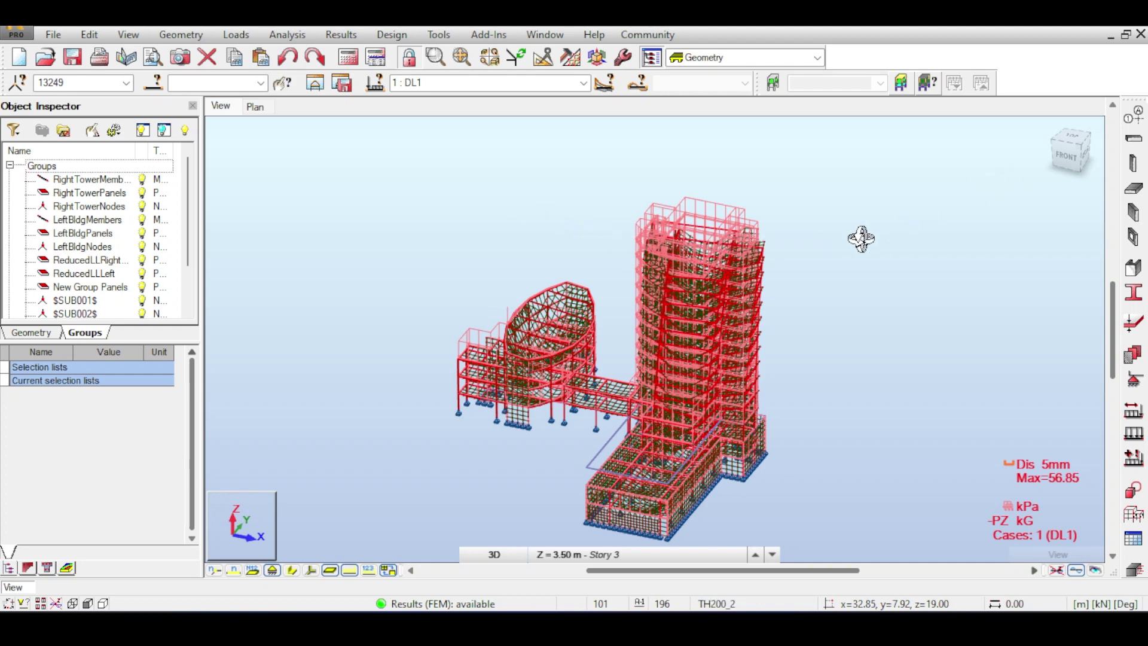
Step: Show the model in the rendered structure view with materials, shadow and ground, seen from a raised front angle
click(1078, 143)
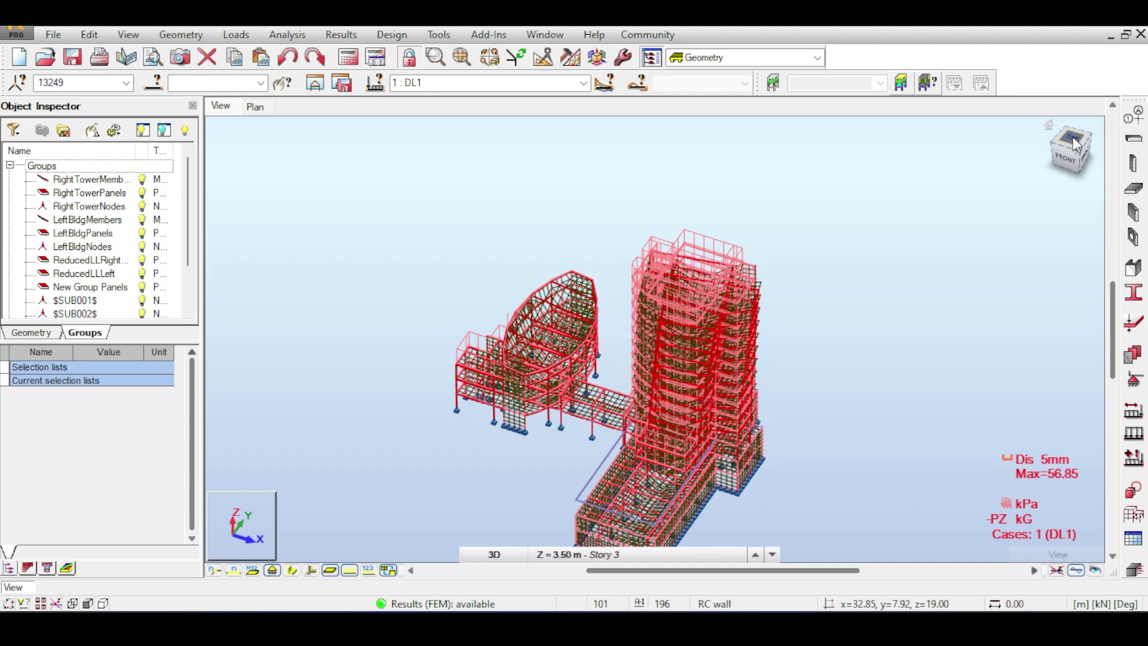
middle_drag(430, 320, 424, 177)
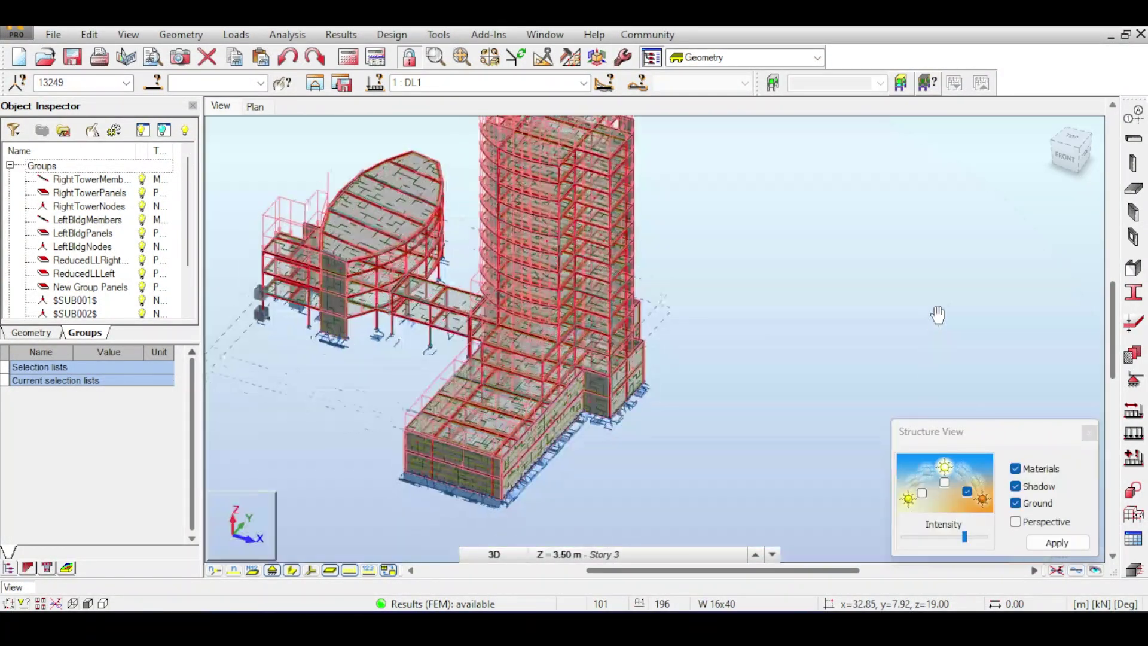
mouse_move(938, 315)
middle_down()
mouse_move(918, 333)
mouse_move(948, 351)
middle_up()
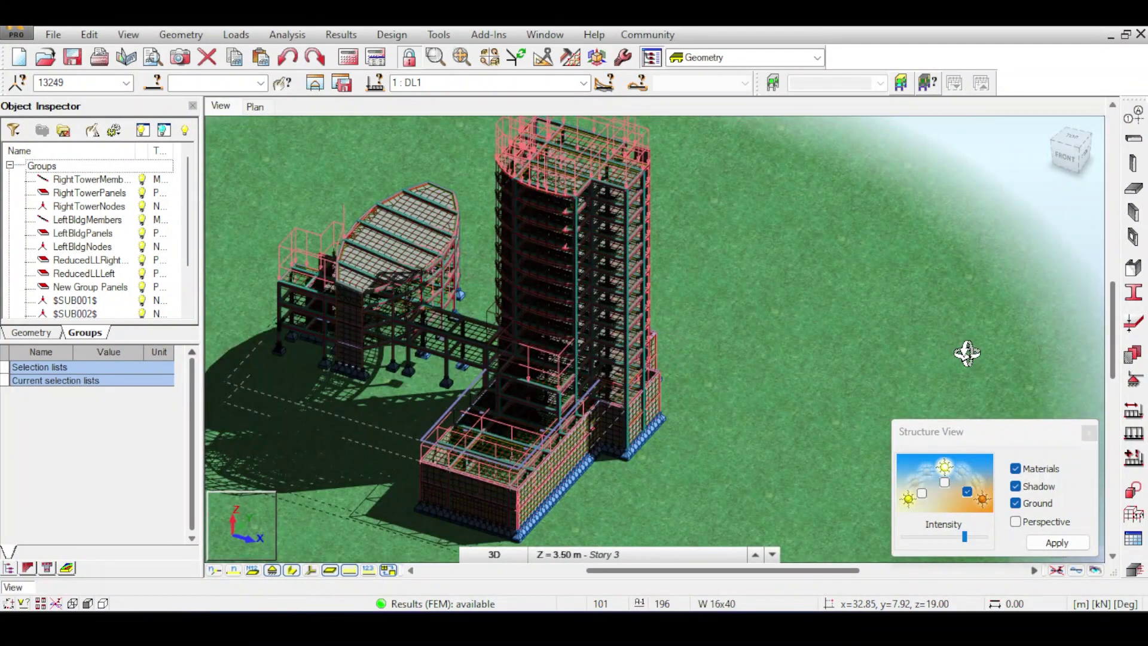